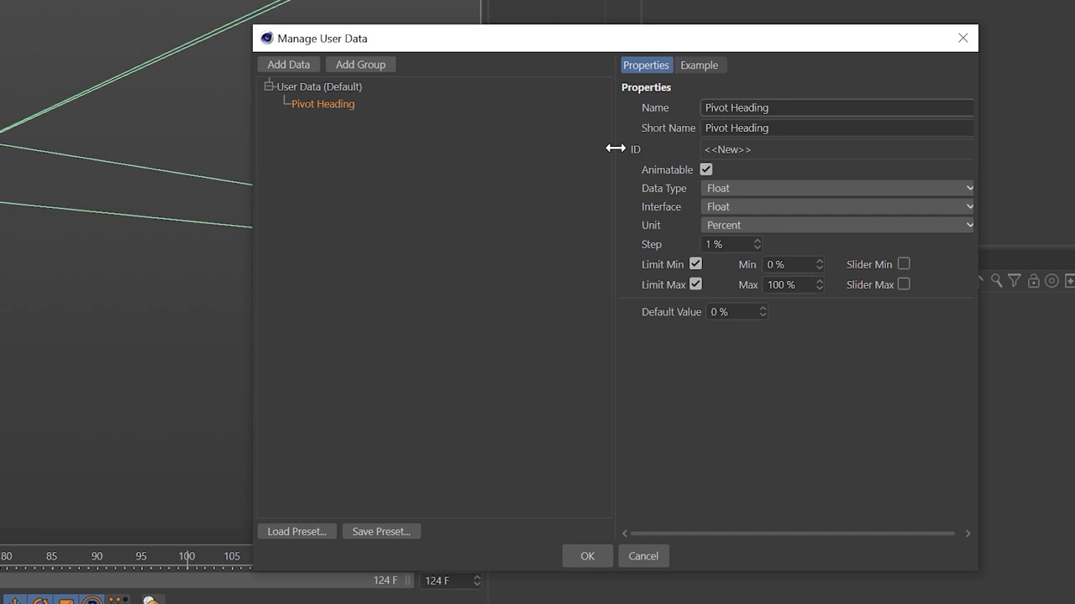
Set the Pivot Heading entry's interface to Float Slider and unit to Degree, with the example preview shown alongside its properties
left_click(557, 208)
left_click(564, 245)
left_click(529, 66)
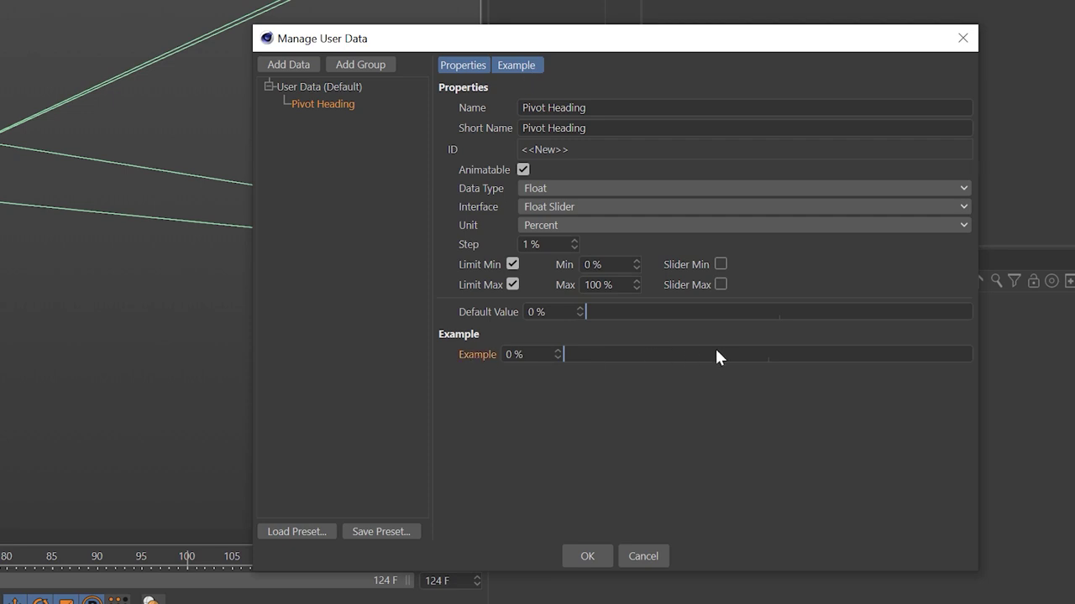
left_click(534, 227)
left_click(543, 285)
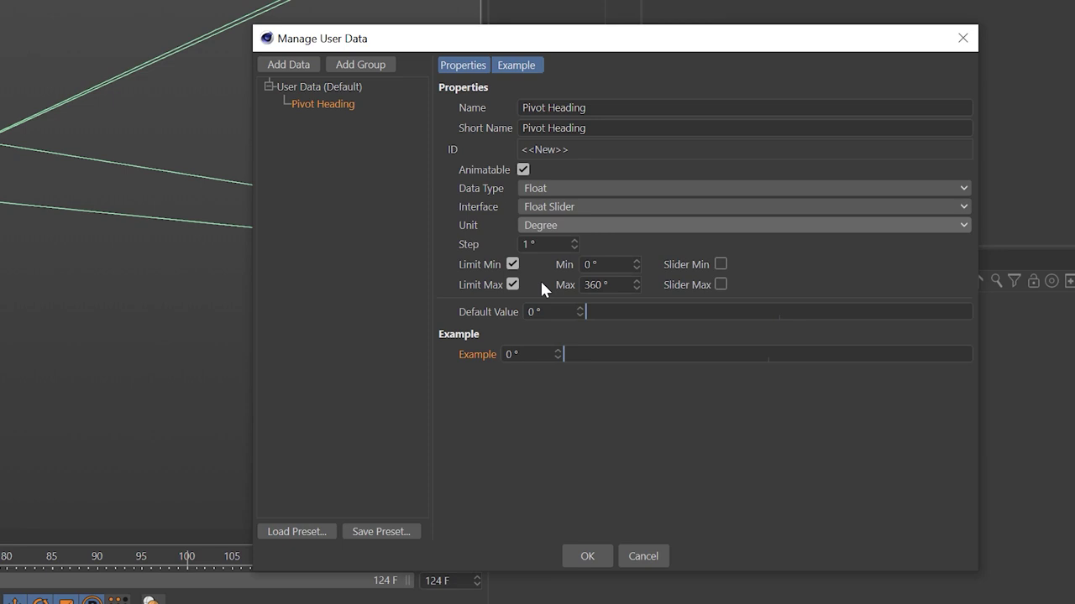
Set Pivot Heading's minimum limit to -720° and enable a slider minimum of -180°
type("-720")
key("Return")
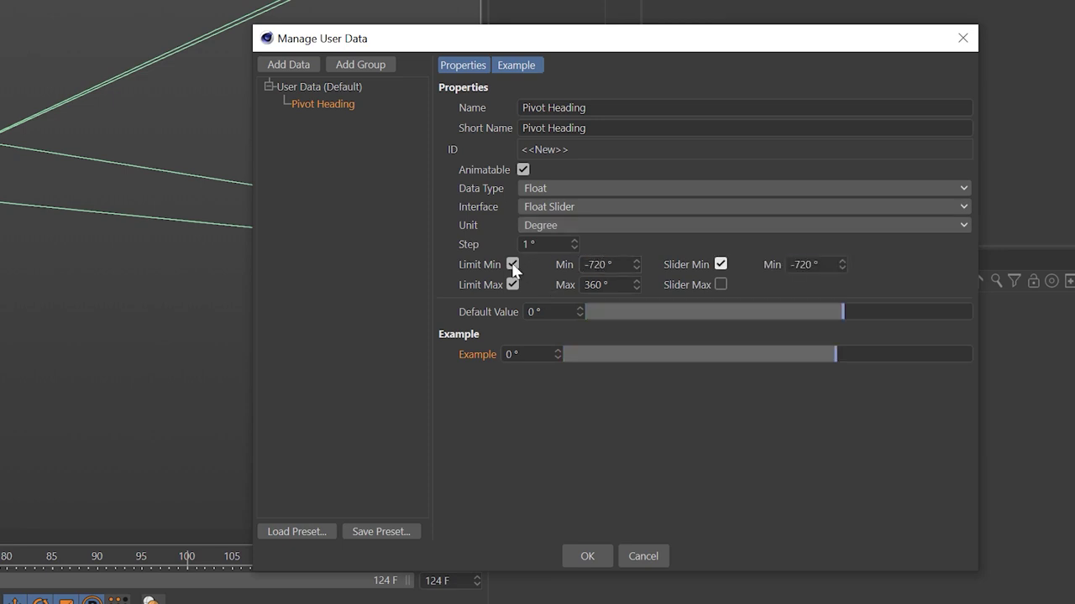
key("Tab")
type("-180")
key("Return")
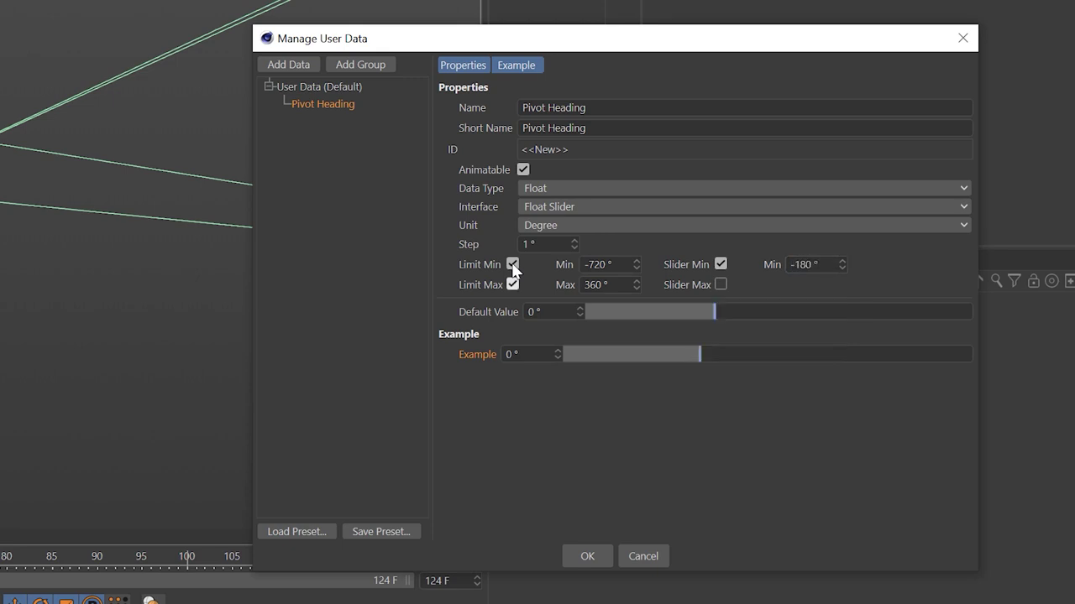
Set Pivot Heading's maximum limit to 720° and enable a slider maximum of 180°
key("Tab")
type("720")
key("Tab")
key("space")
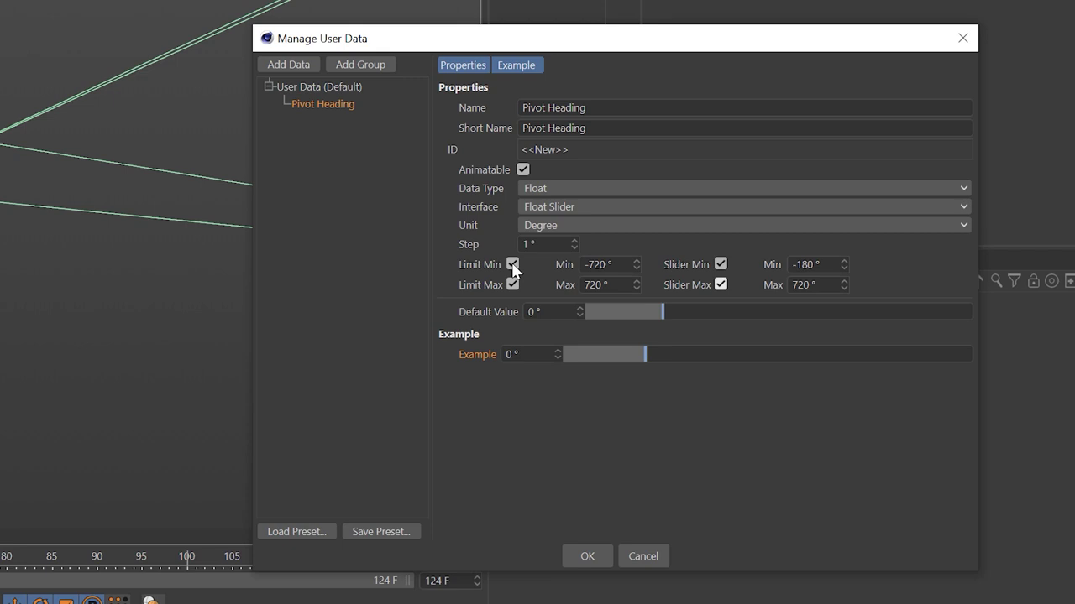
key("Tab")
type("180")
key("Return")
Duplicate the Pivot Heading entry twice and rename the copies Pivot Pitch and Pivot Bank
left_click_drag(327, 109, 338, 132, "ctrl")
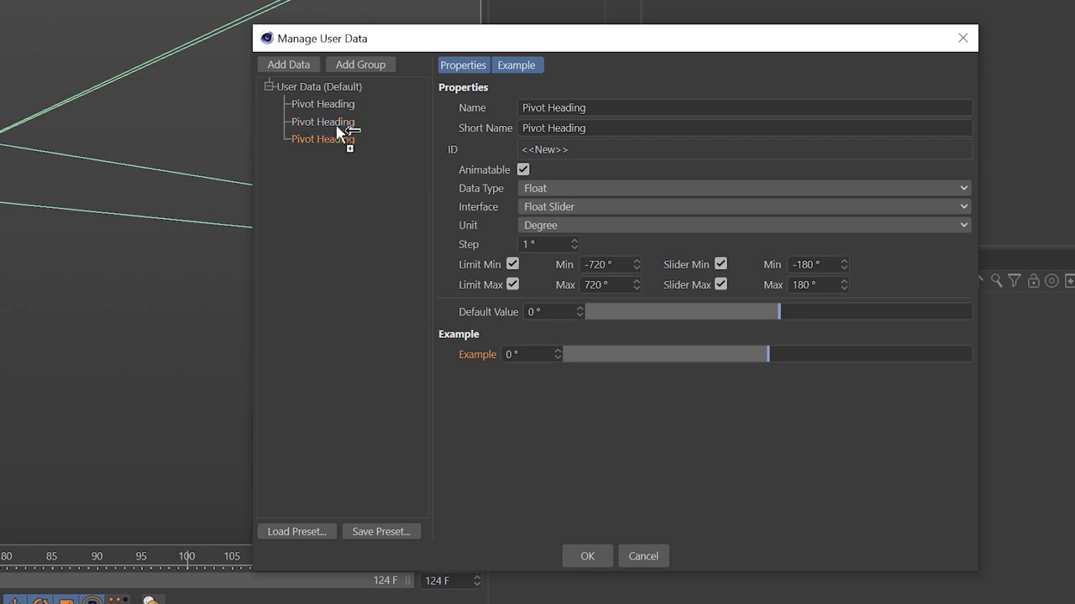
double_click(564, 108)
type("Pitch")
left_click(331, 139)
double_click(751, 107)
type("Bank")
key("Return")
Duplicate the three Pivot entries below the originals and rename the copies Camera Heading, Camera Pitch and Camera Bank
left_click(334, 104)
left_click(321, 134, "shift")
left_click_drag(324, 136, 325, 143)
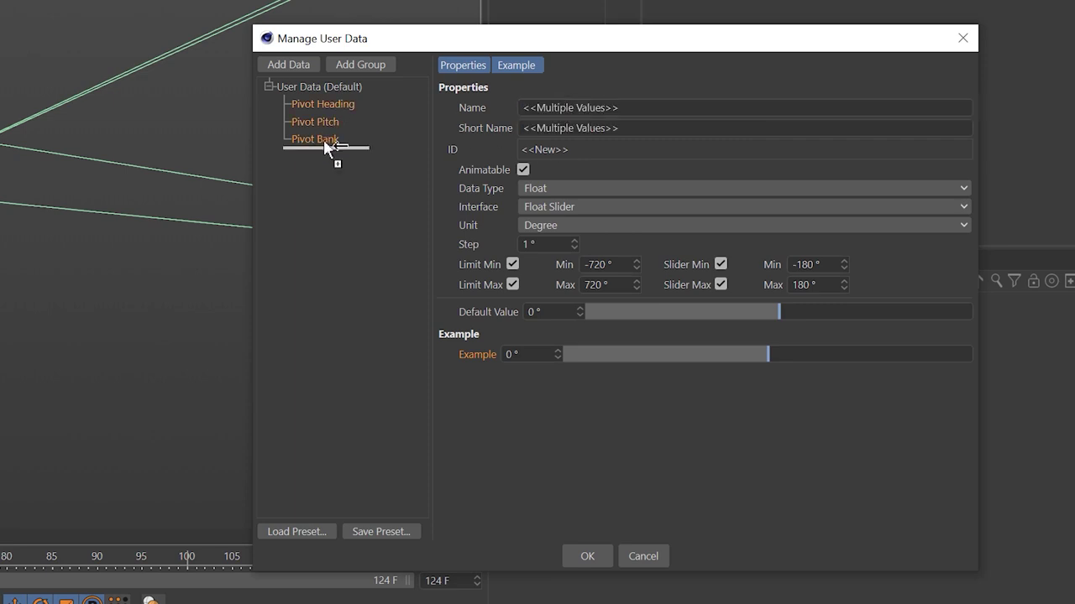
left_click_drag(323, 139, 326, 147, "ctrl")
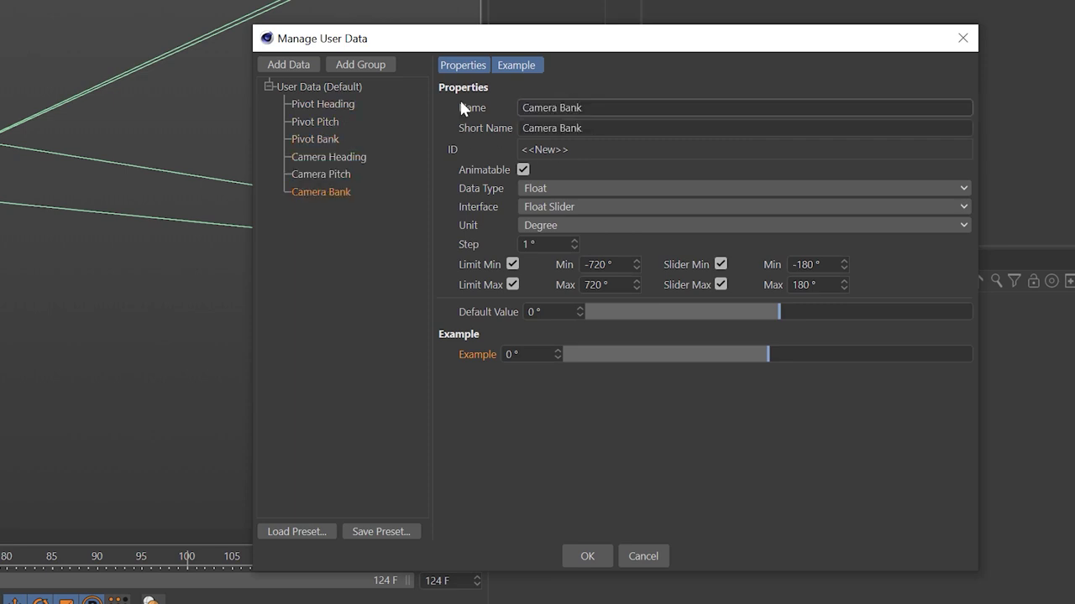
Add a user data entry named Camera Z Depth with the Float Slider interface and Real unit
left_click(298, 64)
type("Ca")
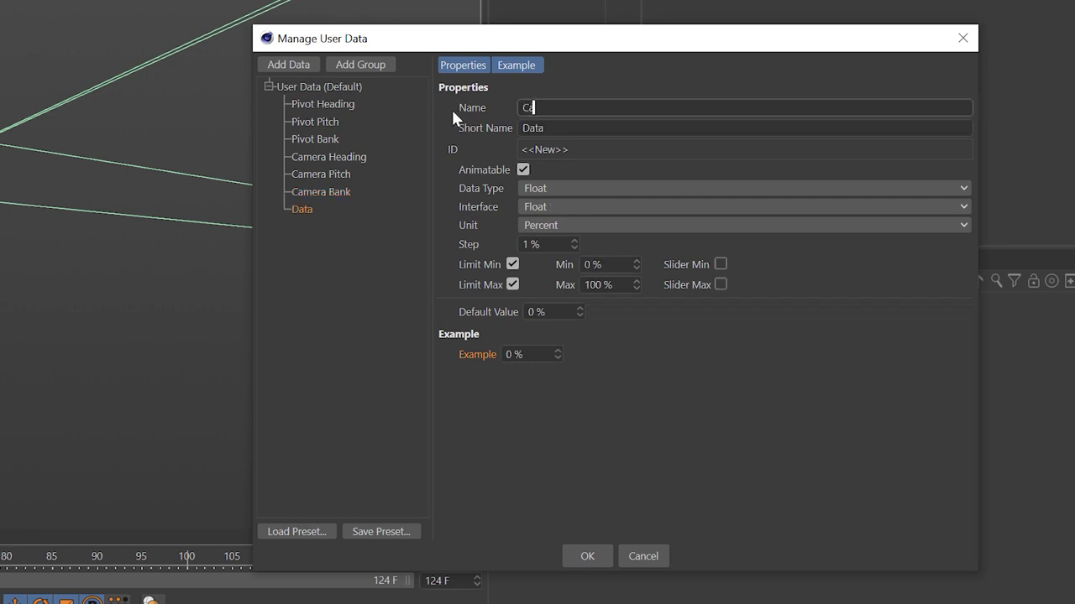
type("mera Z Depth")
left_click(581, 209)
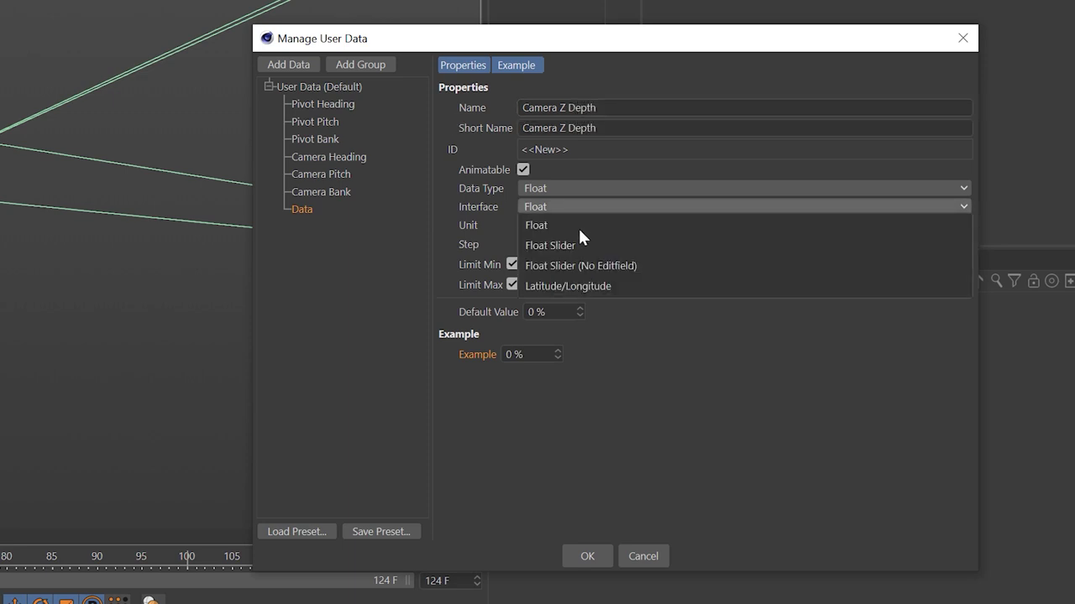
left_click(576, 244)
left_click(575, 225)
left_click(574, 243)
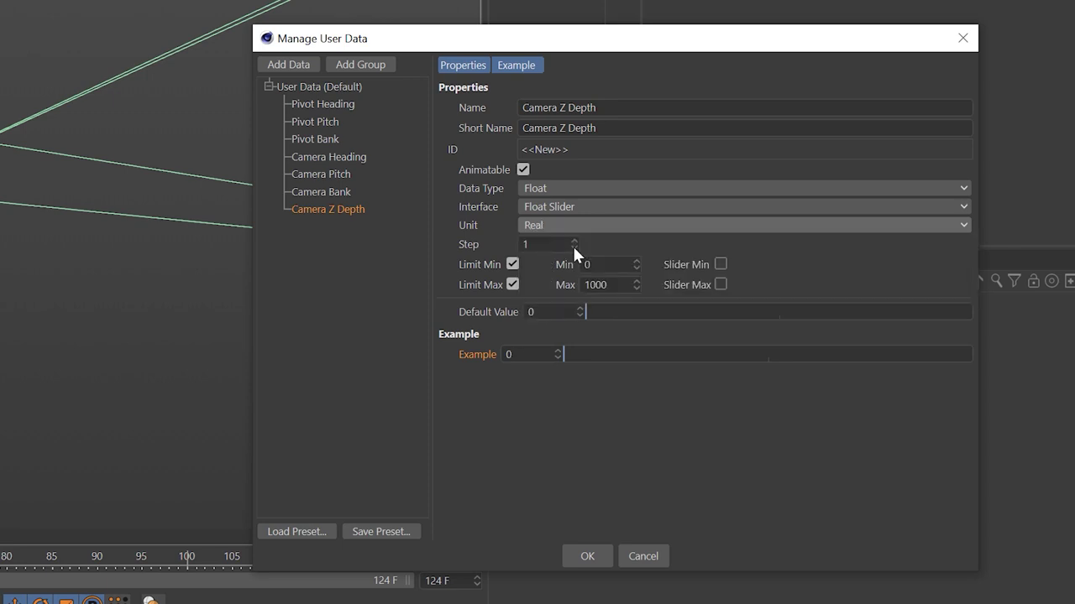
Set Camera Z Depth's minimum limit to -50000 and enable a slider minimum of -5000
left_click(614, 264)
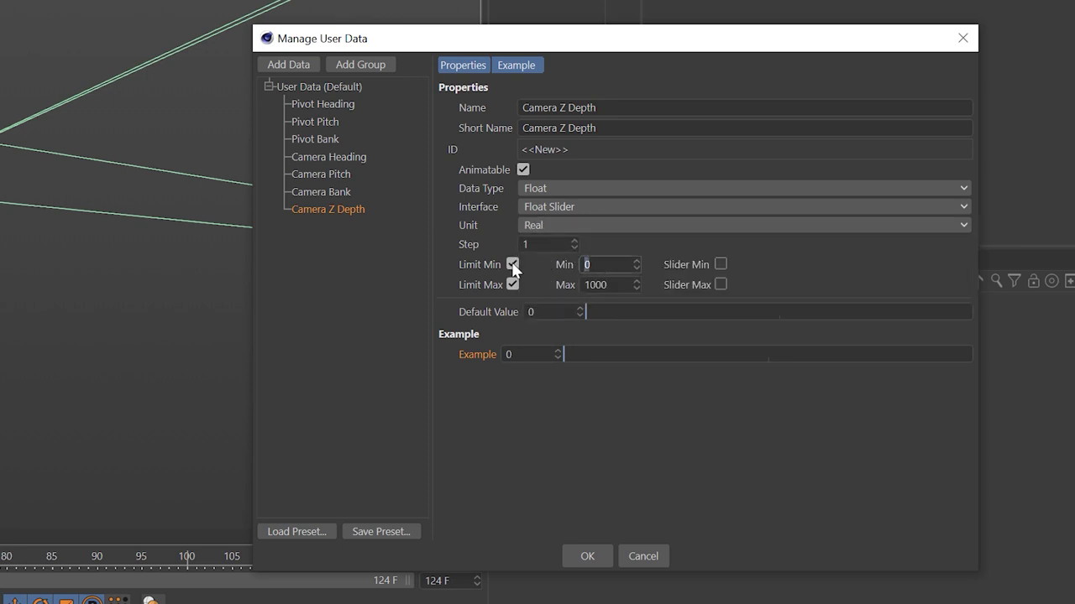
type("-50000")
key("Return")
key("Tab")
type("-5000")
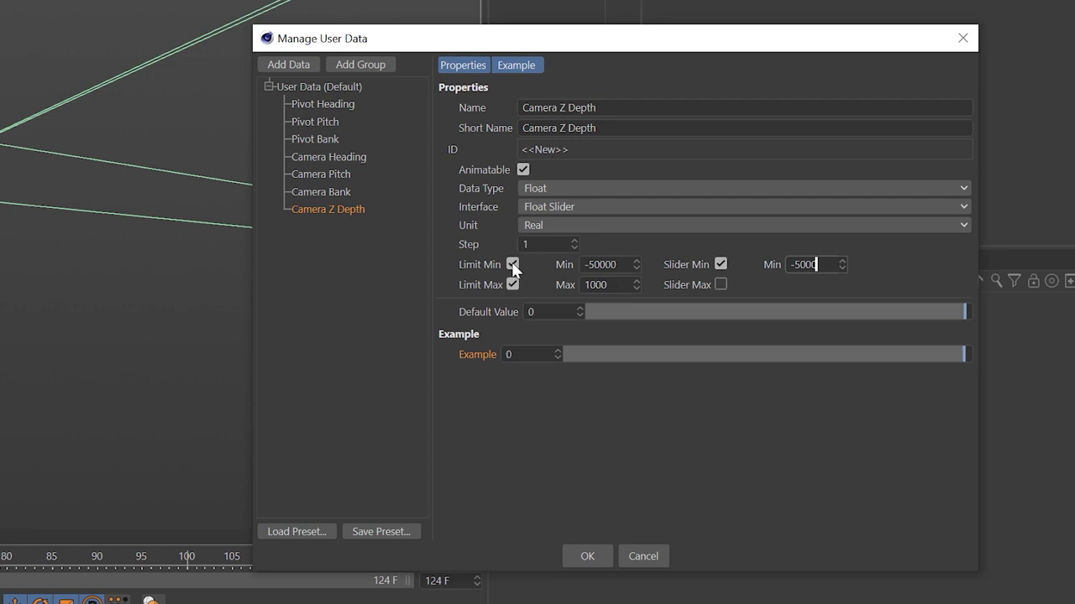
key("Return")
Set Camera Z Depth's maximum limit to 10000, its slider maximum to 0 and its default value to -2000
key("Tab")
type("10000")
key("Return")
key("Tab")
key("space")
key("Tab")
type("0")
key("Tab")
type("-2000")
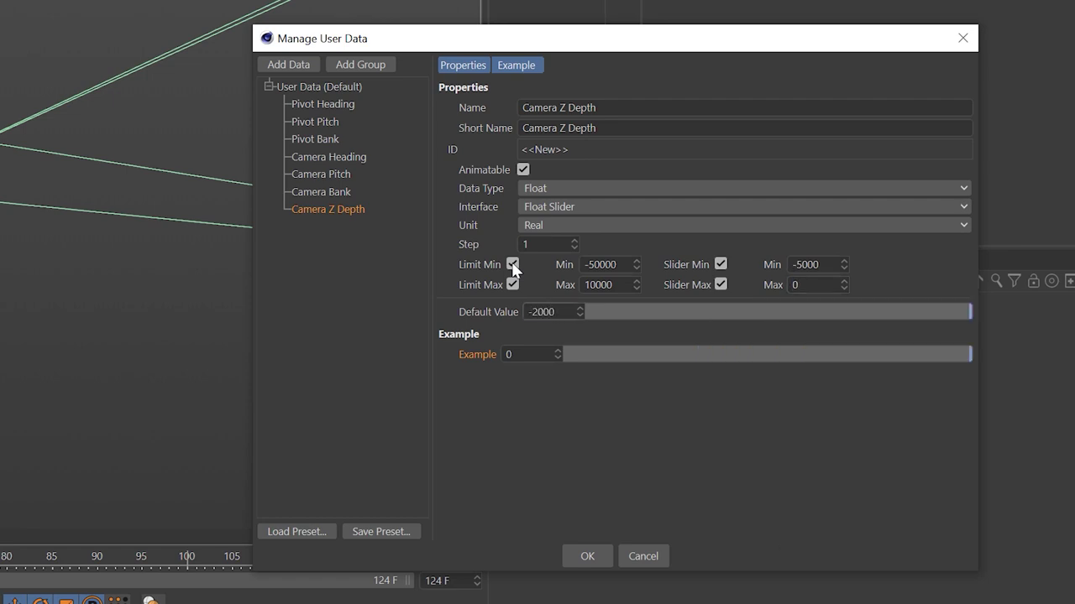
key("Return")
Add a user data entry named Focal Length with the Float Slider interface and Real unit
left_click(296, 64)
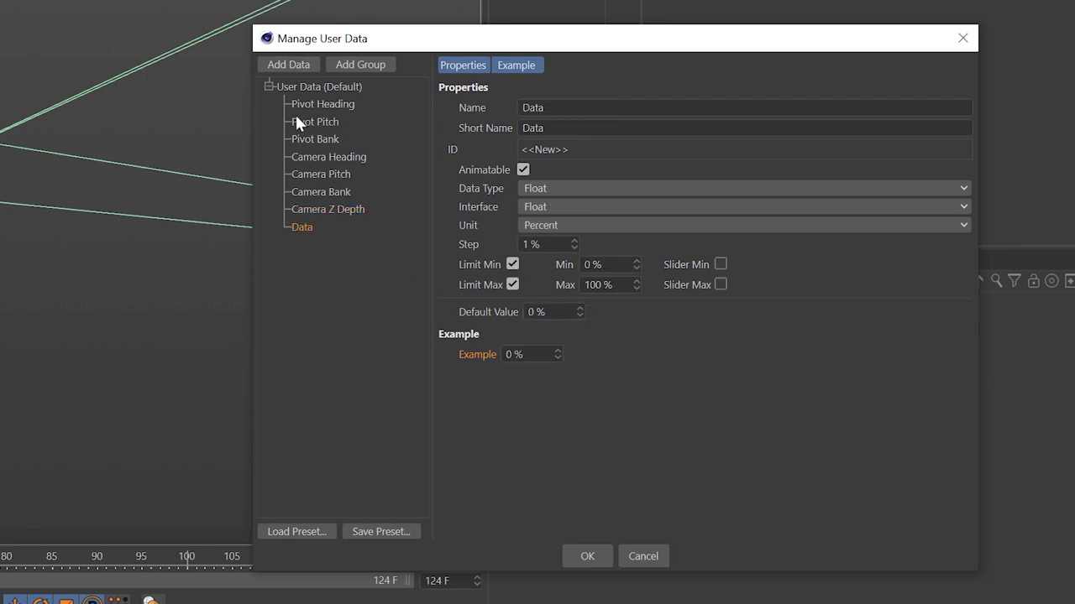
left_click(600, 110)
type("Focal Length")
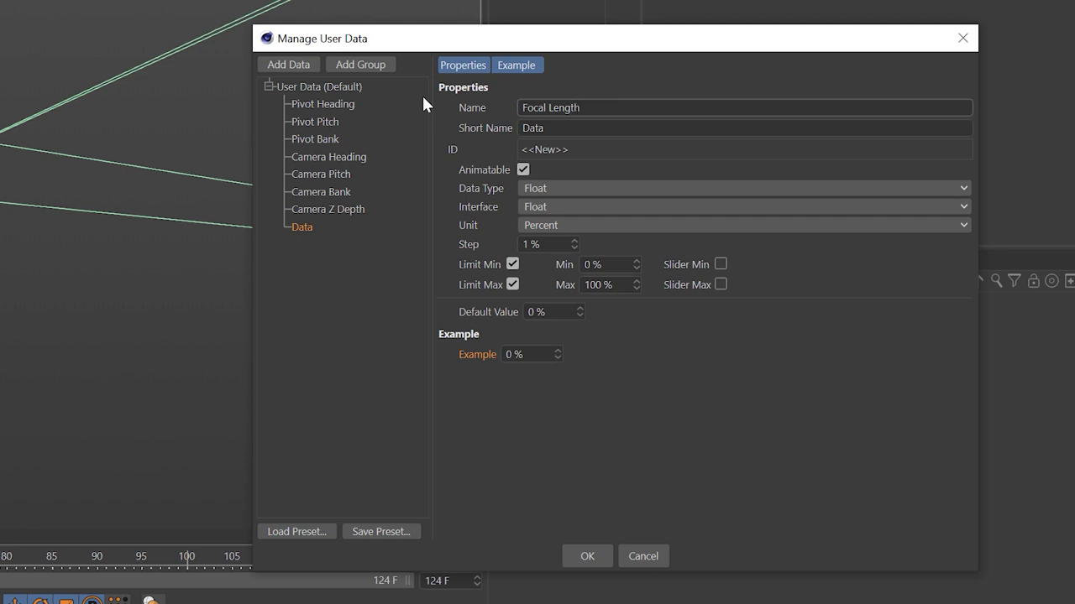
key("Tab")
left_click(541, 207)
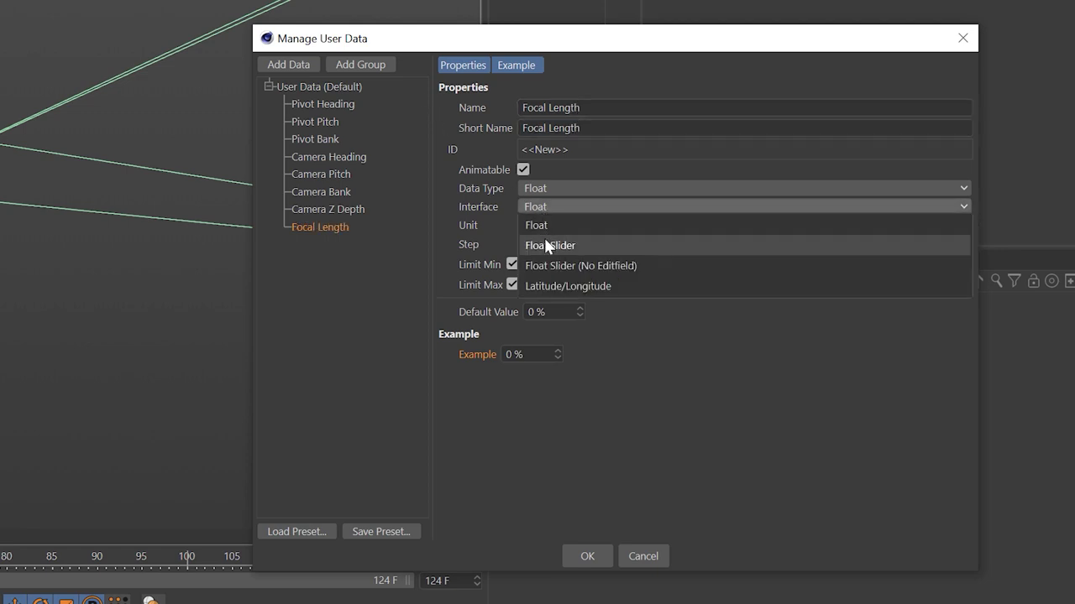
left_click(546, 246)
left_click(548, 223)
left_click(544, 244)
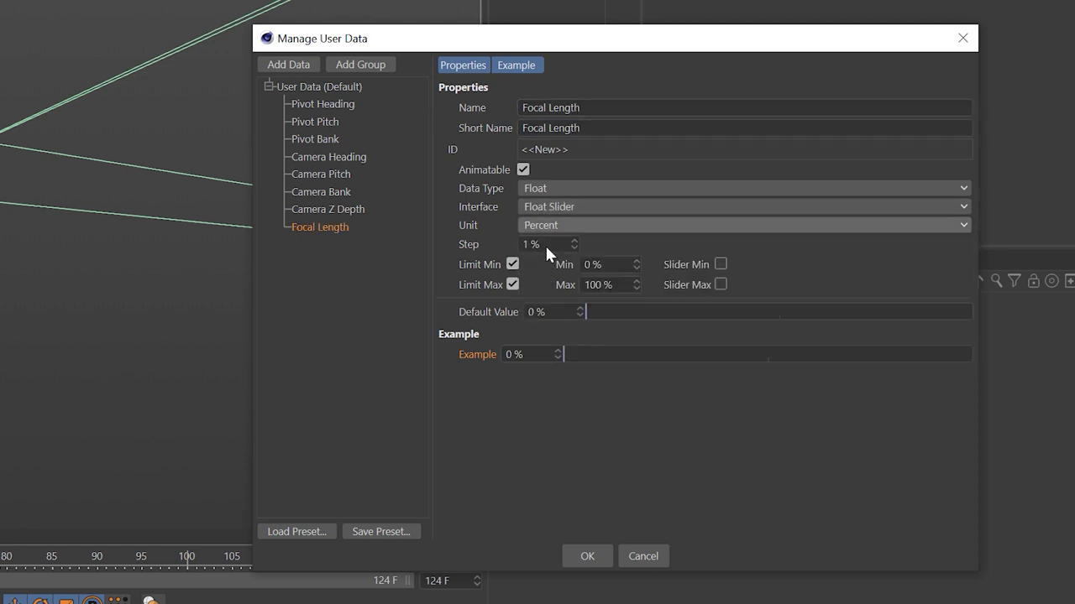
Set Focal Length's minimum limit to 1 and enable a slider minimum of 8
left_click(617, 264)
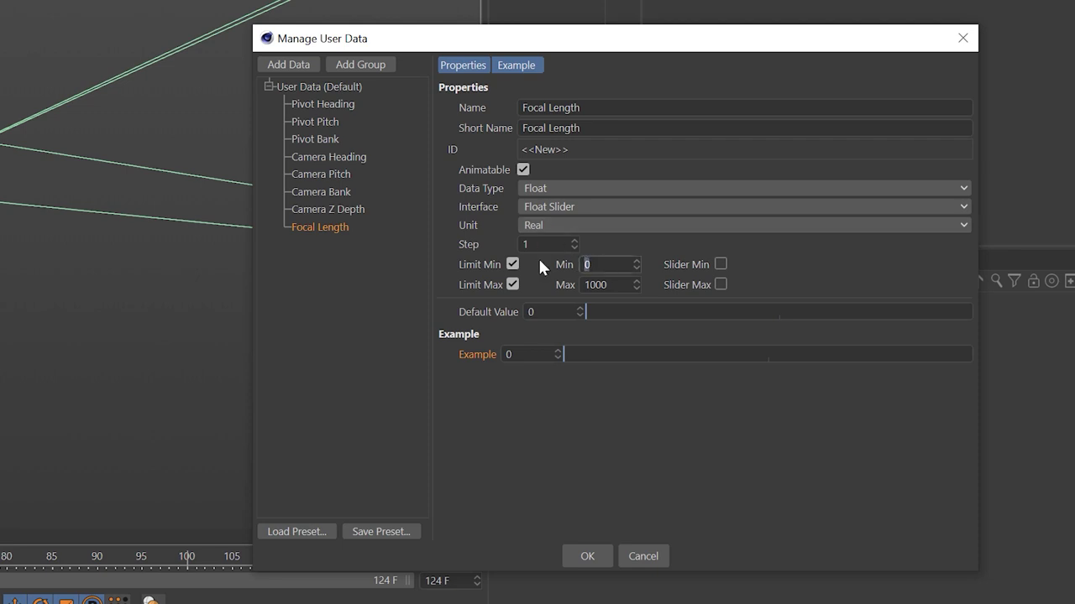
key("BackSpace")
type("1")
key("Return")
key("space")
key("Tab")
type("8")
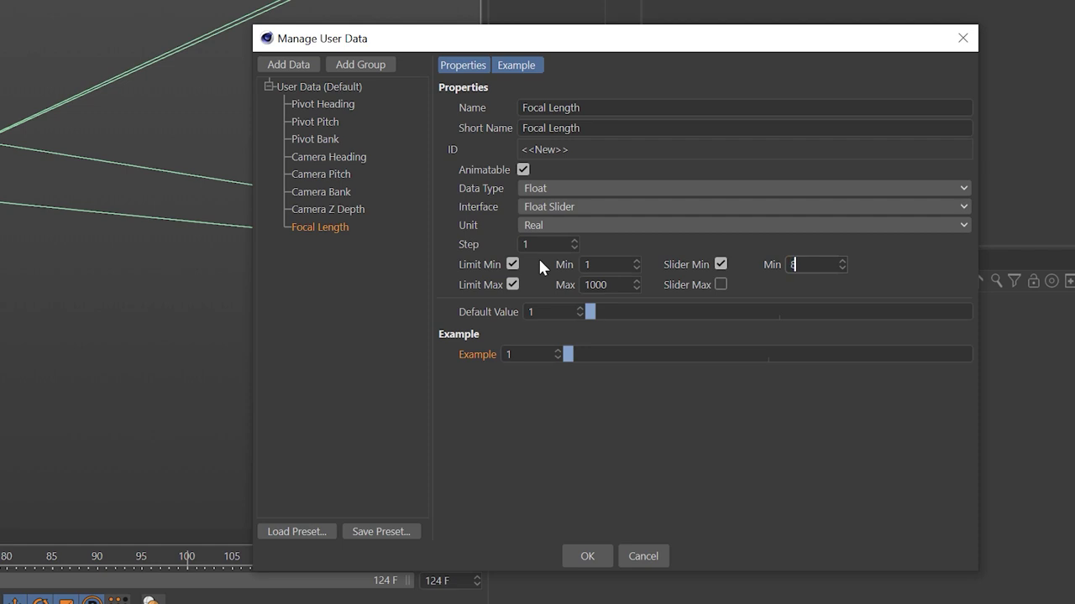
Set Focal Length's maximum limit to 2000 and enable a slider maximum of 200
key("Tab")
type("2000")
key("Tab")
key("space")
key("Tab")
type("200")
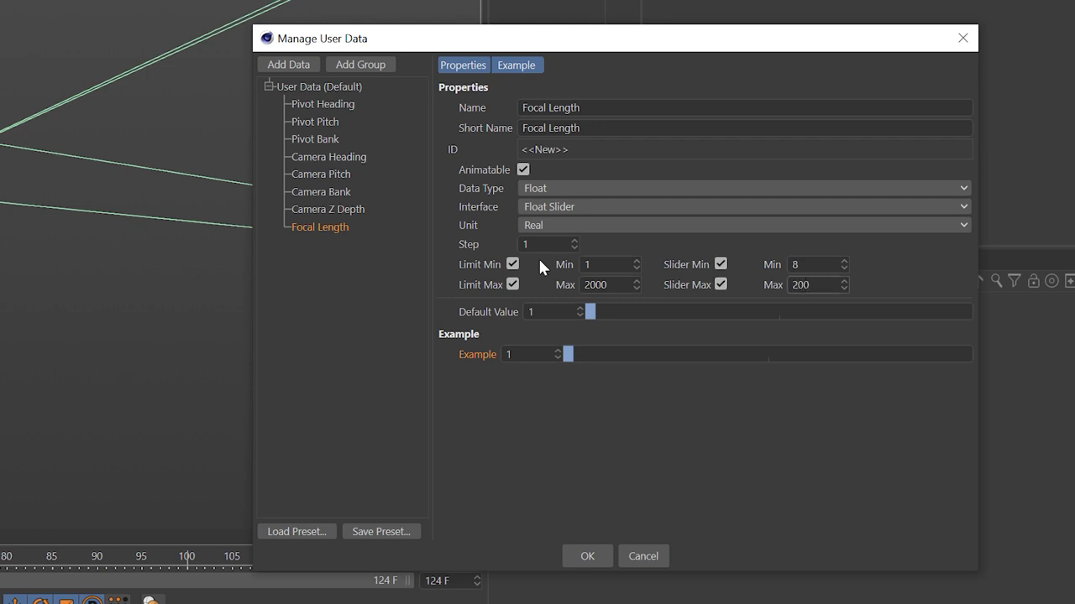
Set Focal Length's default value to 35 and apply the user data to the Orbit Camera null
key("Tab")
type("35")
key("Return")
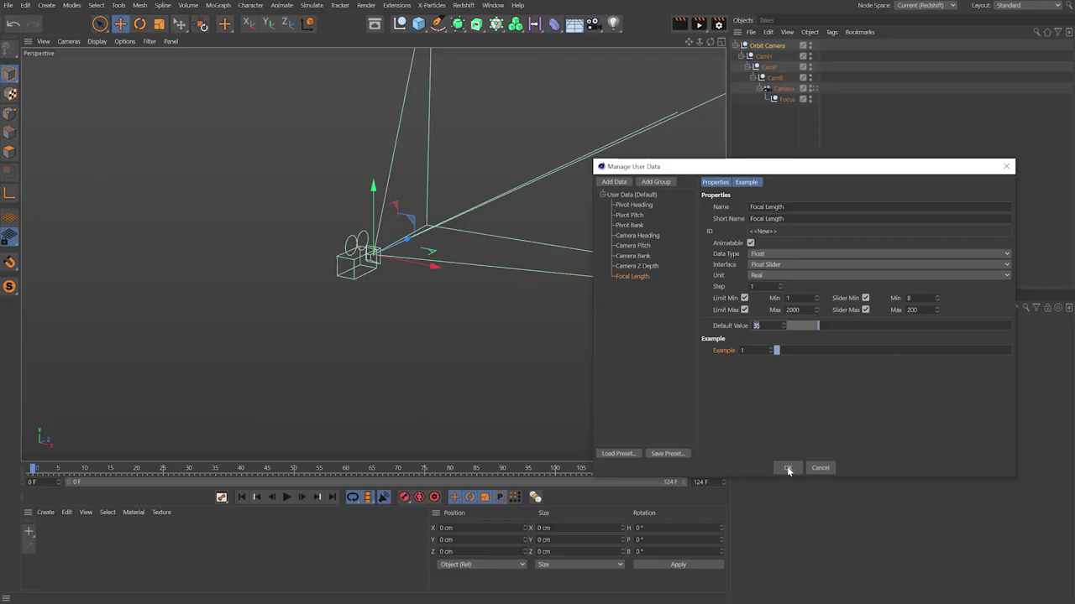
left_click(787, 468)
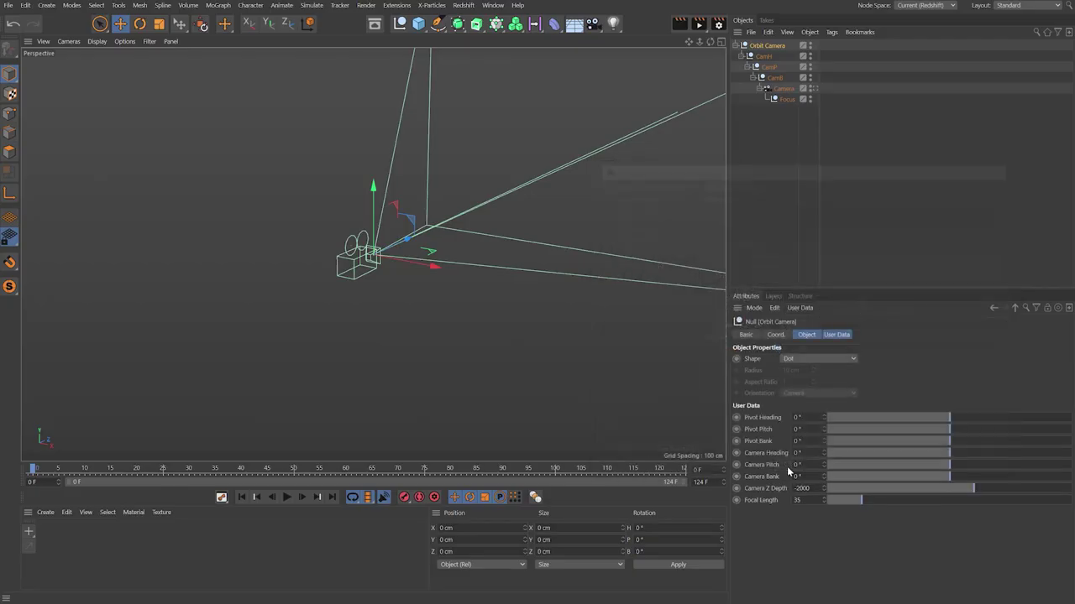
Reopen the Orbit Camera's user data for managing and add a group named Camera Controls
left_click(845, 335)
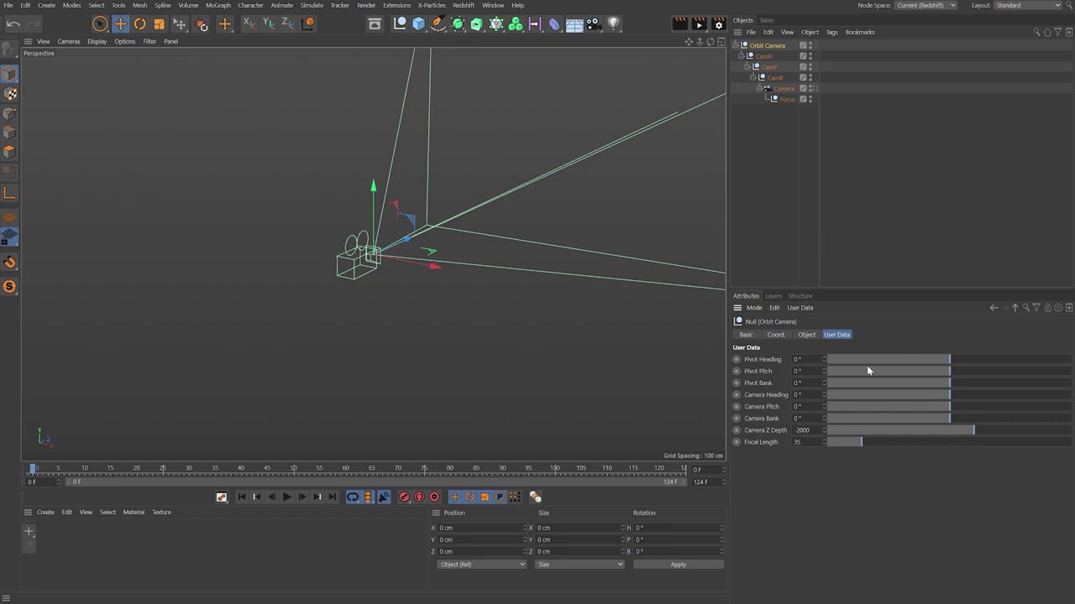
left_click(799, 307)
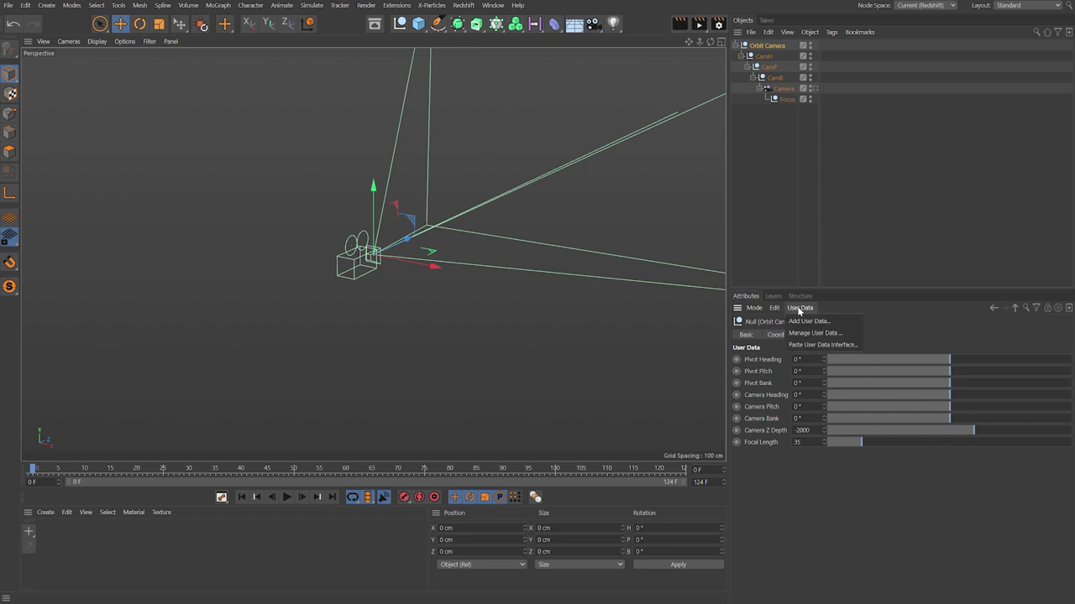
left_click(801, 333)
left_click(651, 194)
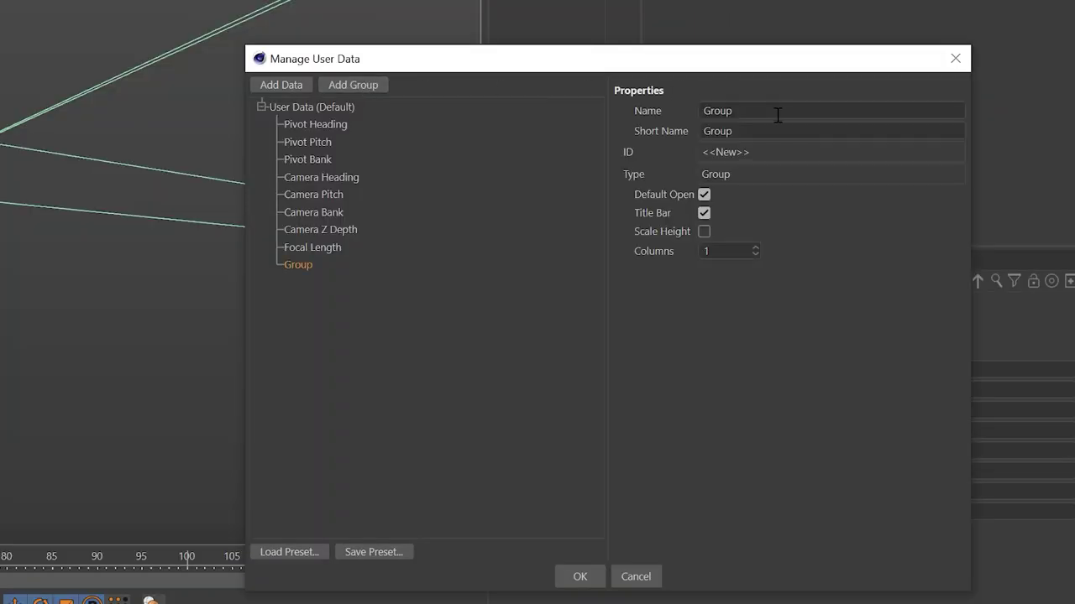
left_click(777, 113)
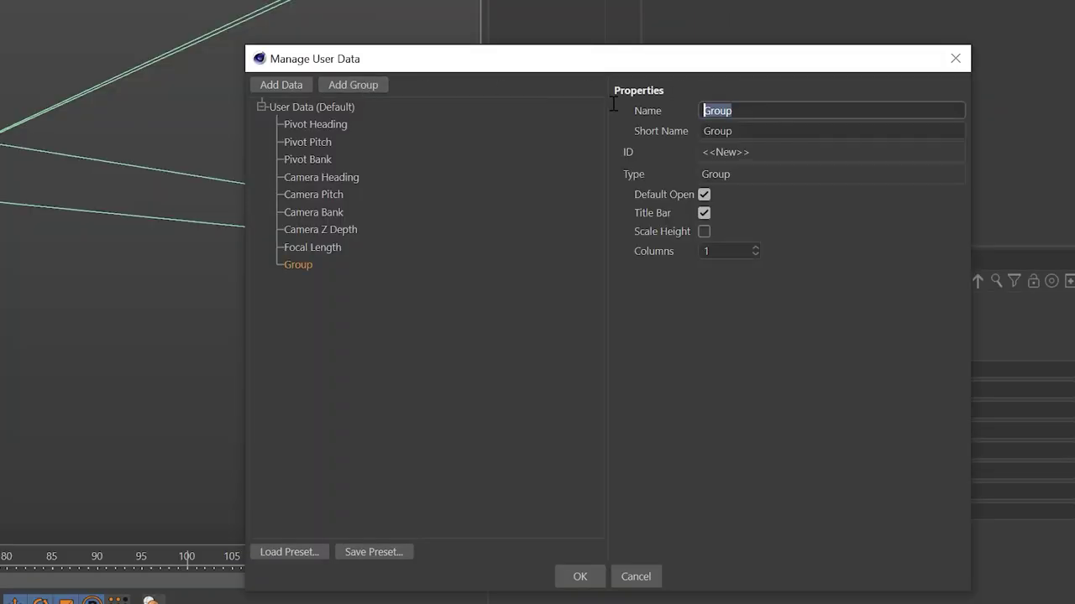
type("Camera Controls")
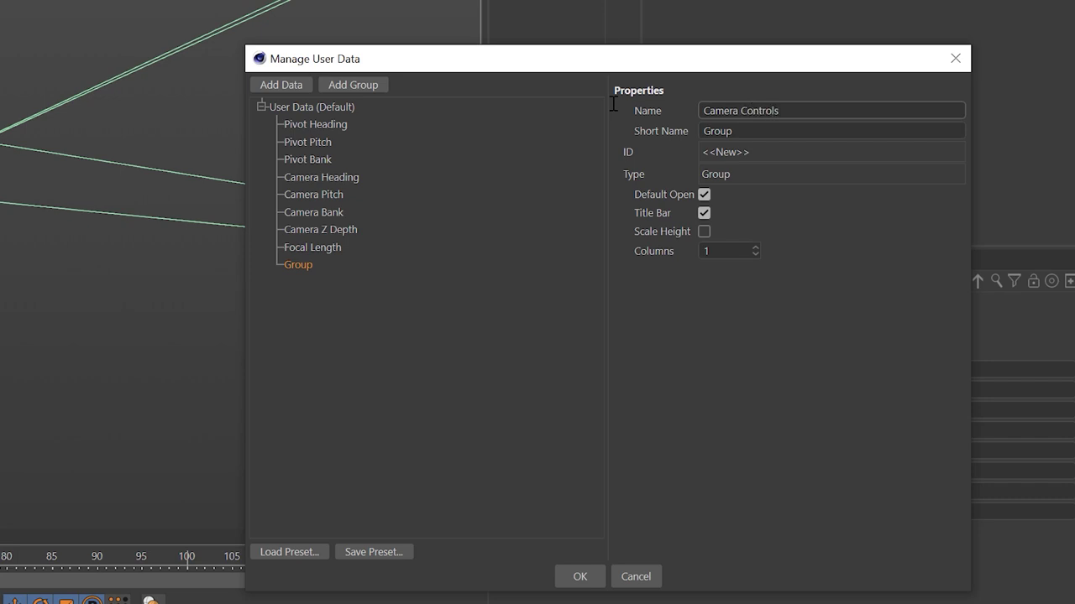
key("Tab")
Move all entries from Pivot Heading to Focal Length into Camera Controls, place the group at root level outside User Data (Default), and apply
left_click(298, 124)
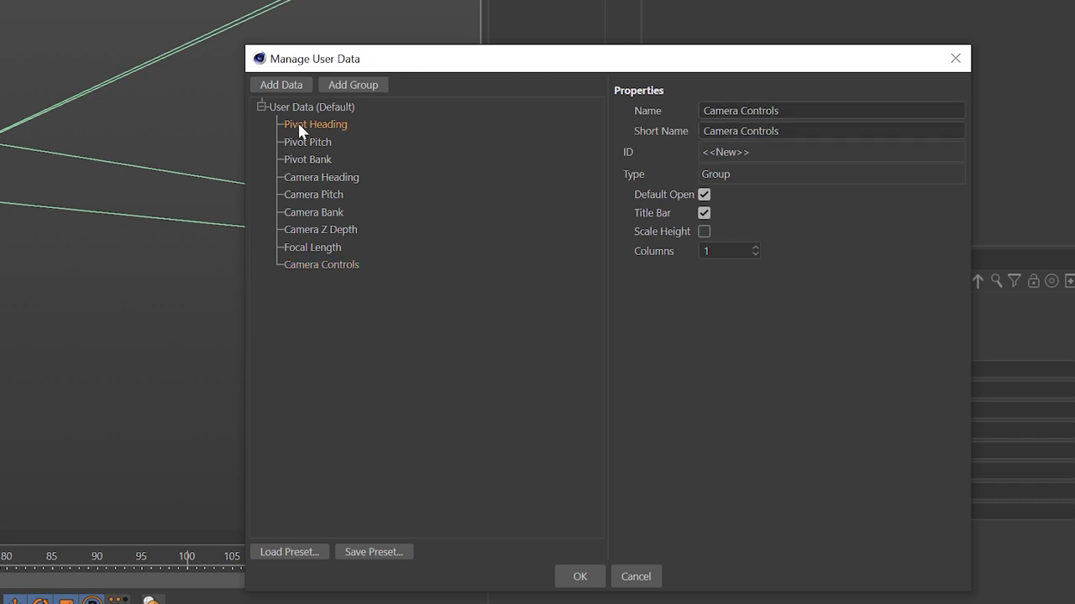
left_click(303, 247, "shift")
left_click_drag(303, 247, 316, 265)
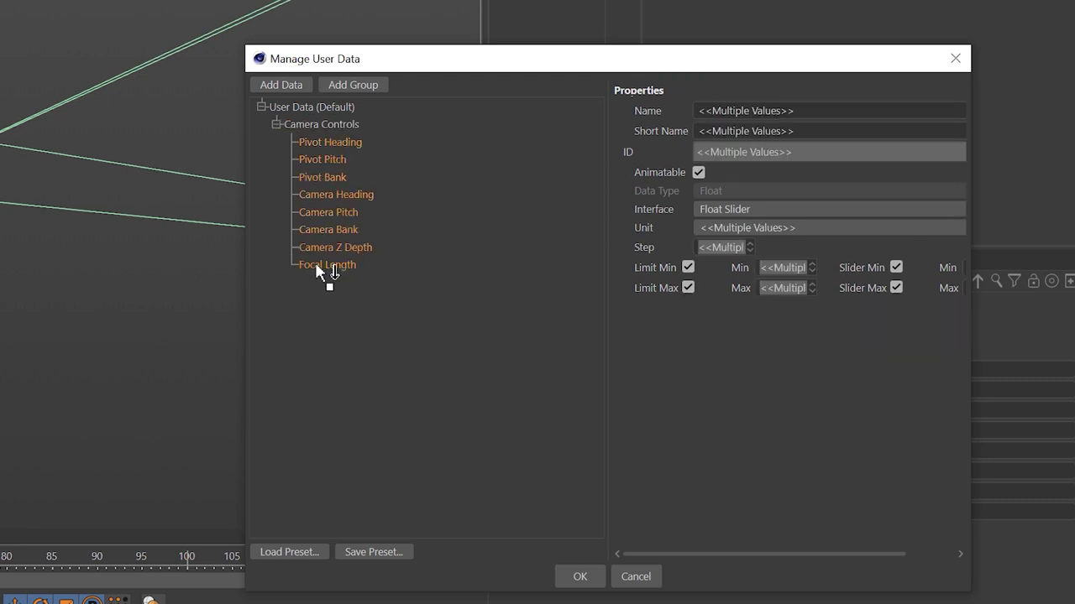
left_click(275, 123)
left_click(295, 123)
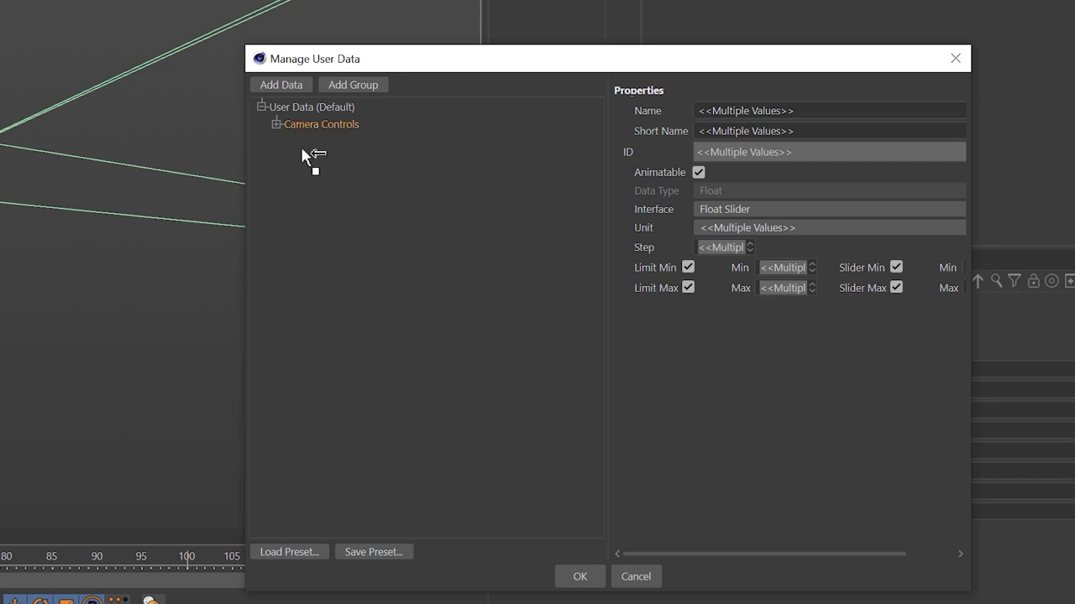
left_click(261, 124)
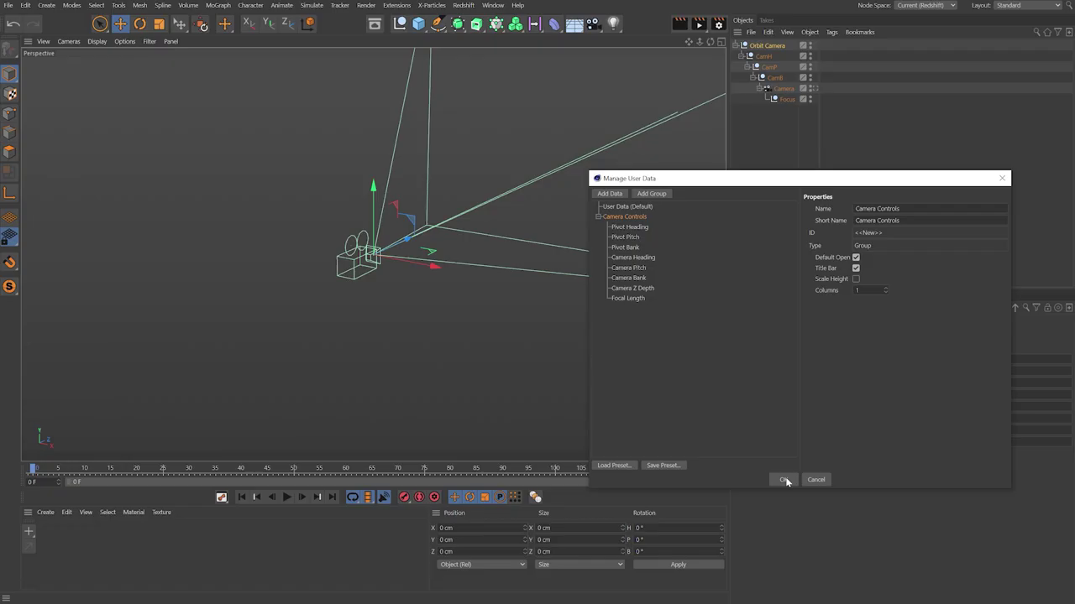
left_click(586, 577)
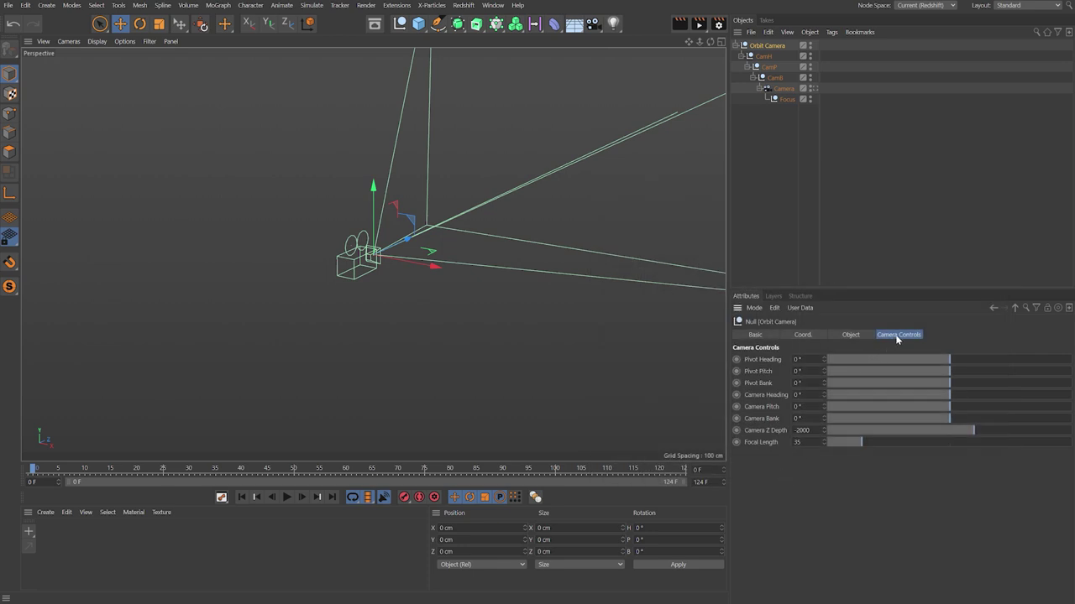
Show the coordinates alongside Camera Controls and set Pivot Heading to about -55°, Pivot Bank to about 112° and Camera Bank to about -103°
left_click(811, 335, "shift")
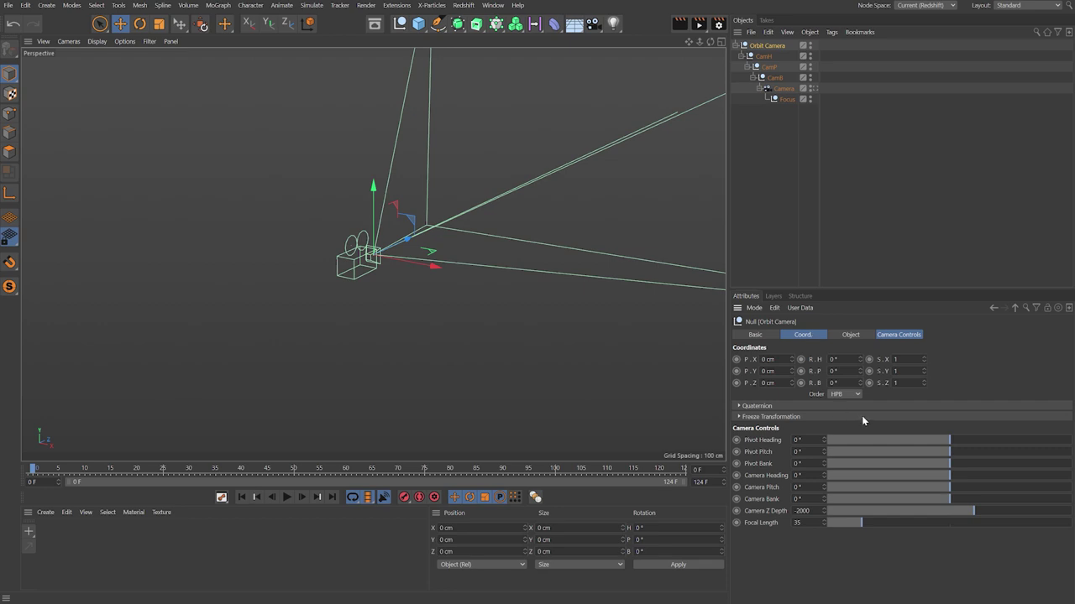
left_click_drag(959, 441, 915, 447)
left_click_drag(984, 465, 1025, 465)
left_click(899, 498)
left_click(757, 500)
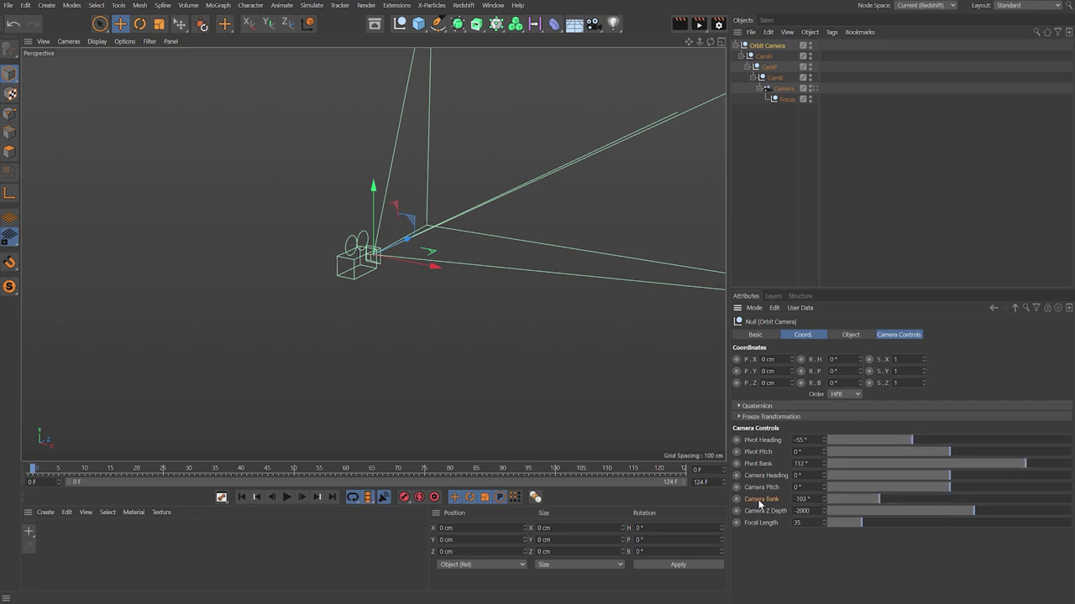
Reset Pivot Heading, Pivot Bank and Camera Bank to their defaults and deselect all parameters
right_click(754, 443)
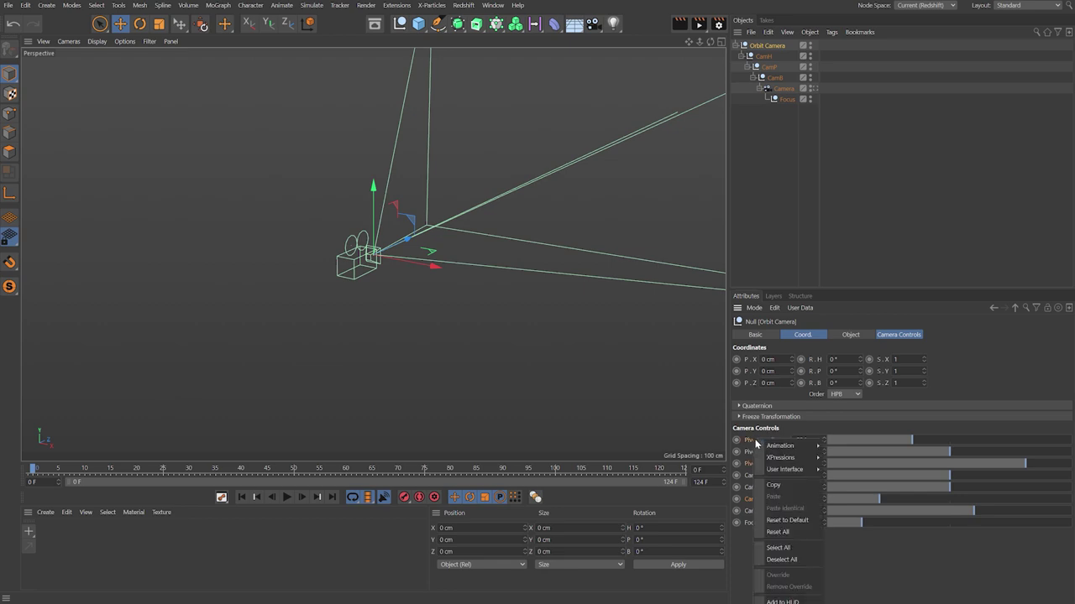
left_click(774, 518)
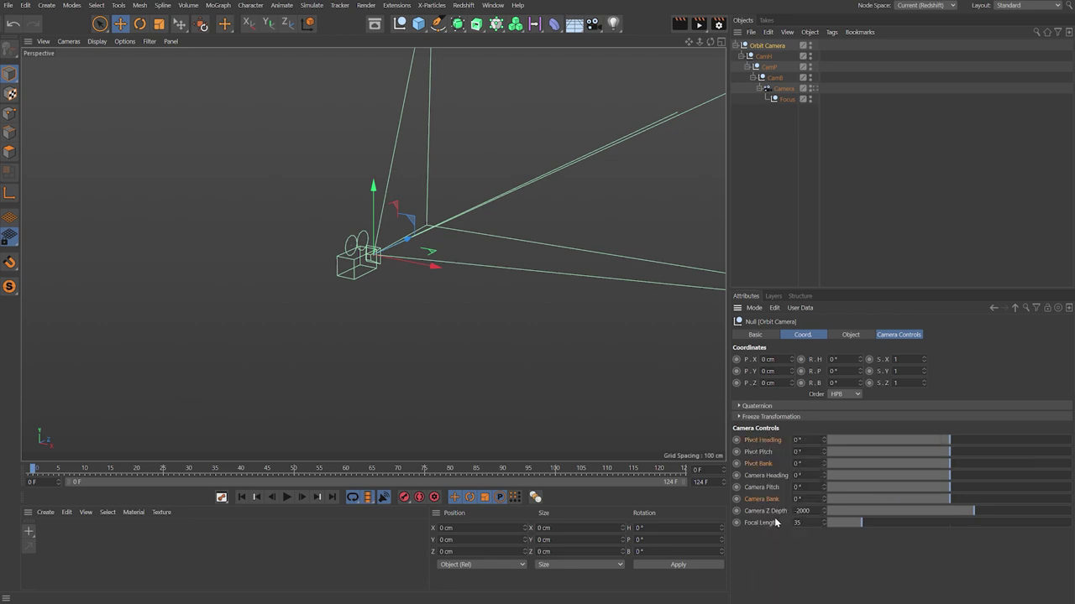
right_click(765, 438)
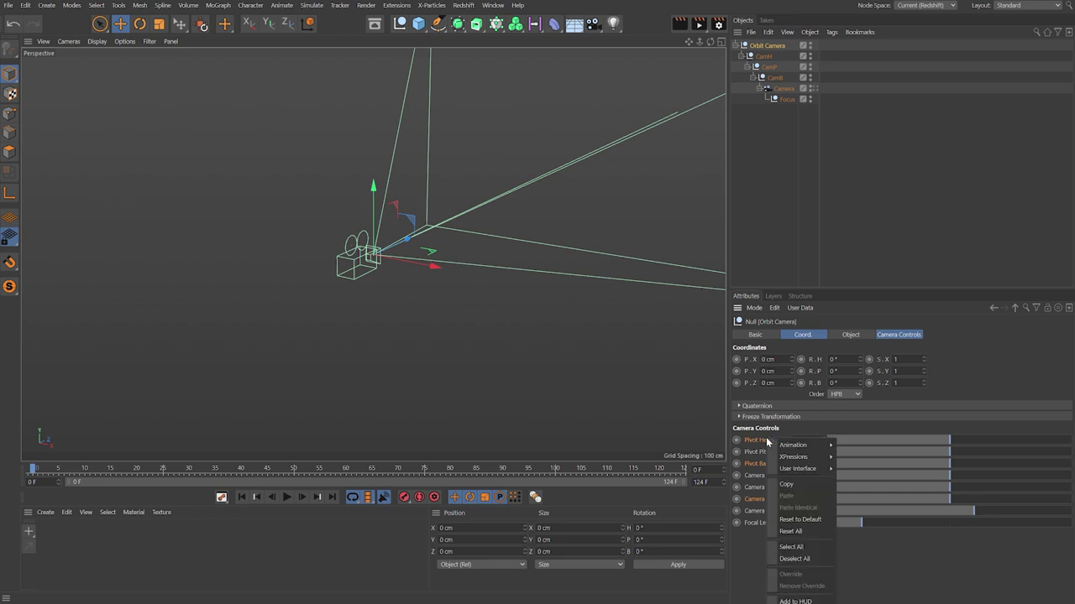
left_click(794, 559)
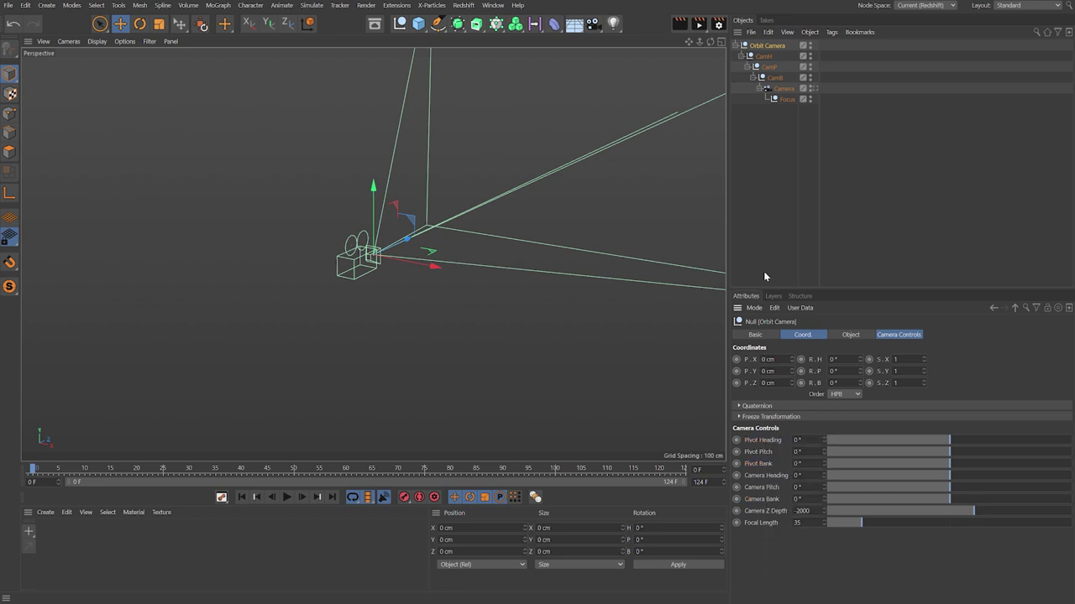
Add an XPresso tag to the Orbit Camera null
right_click(773, 47)
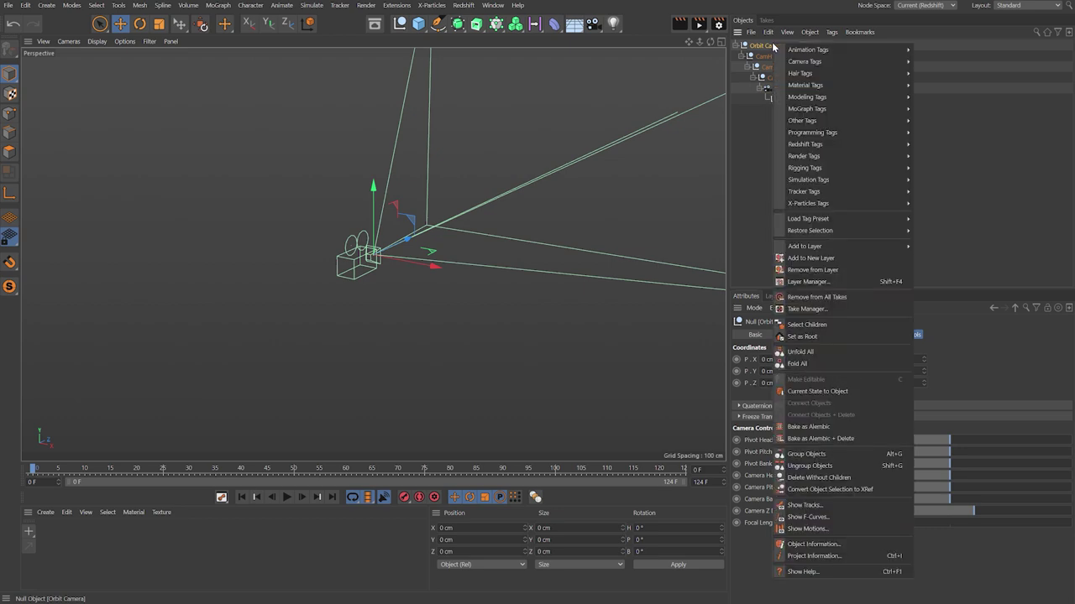
mouse_move(781, 128)
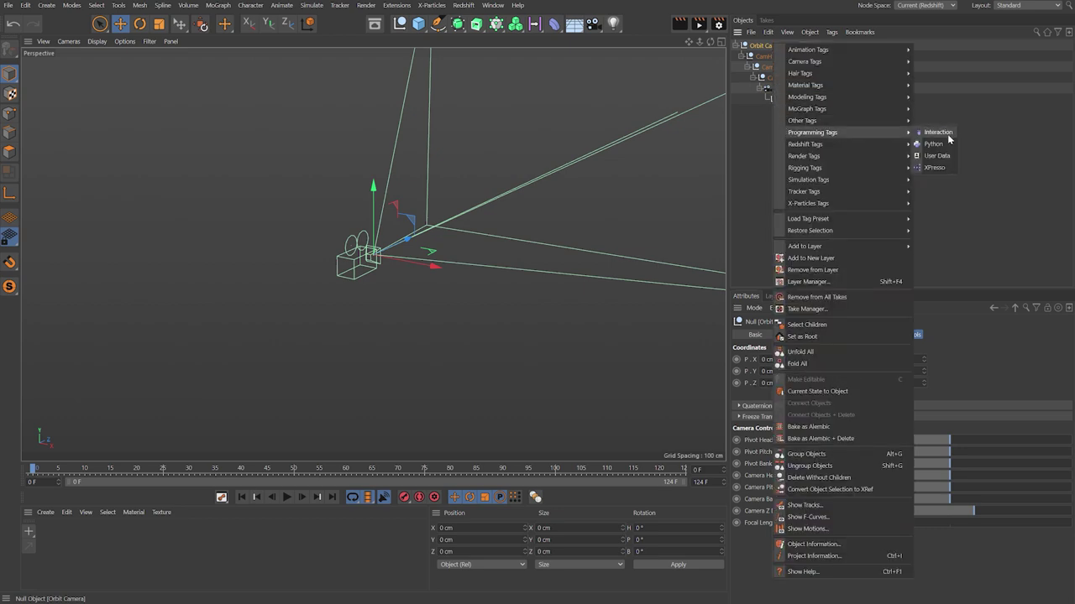
left_click(942, 168)
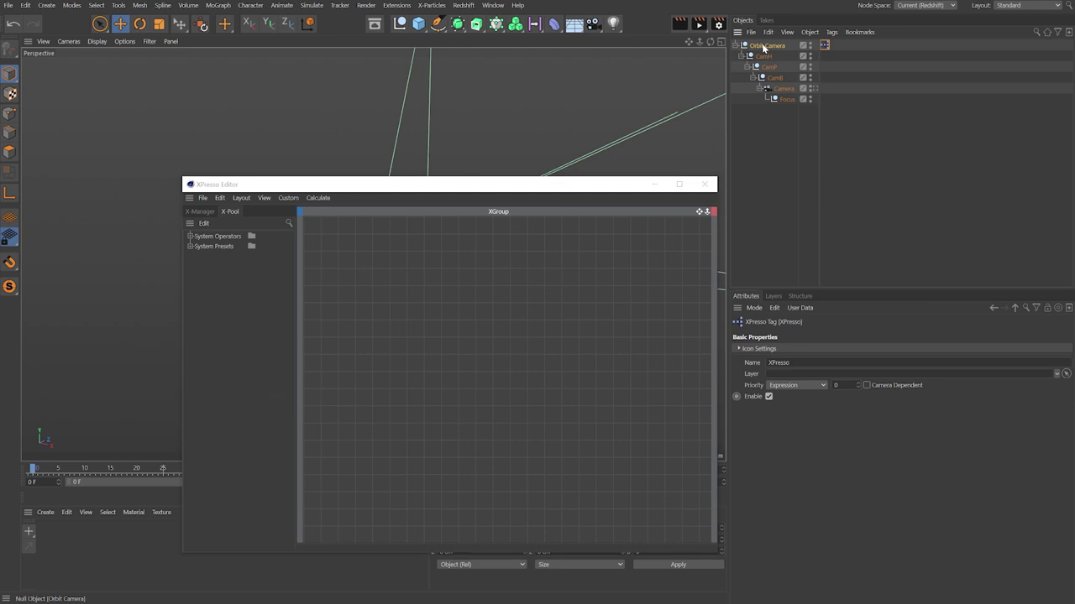
Bring Orbit Camera, CamH, CamP, CamB and Camera into the XPresso graph as nodes, with Orbit Camera to the left of the others
left_click_drag(455, 267, 365, 355)
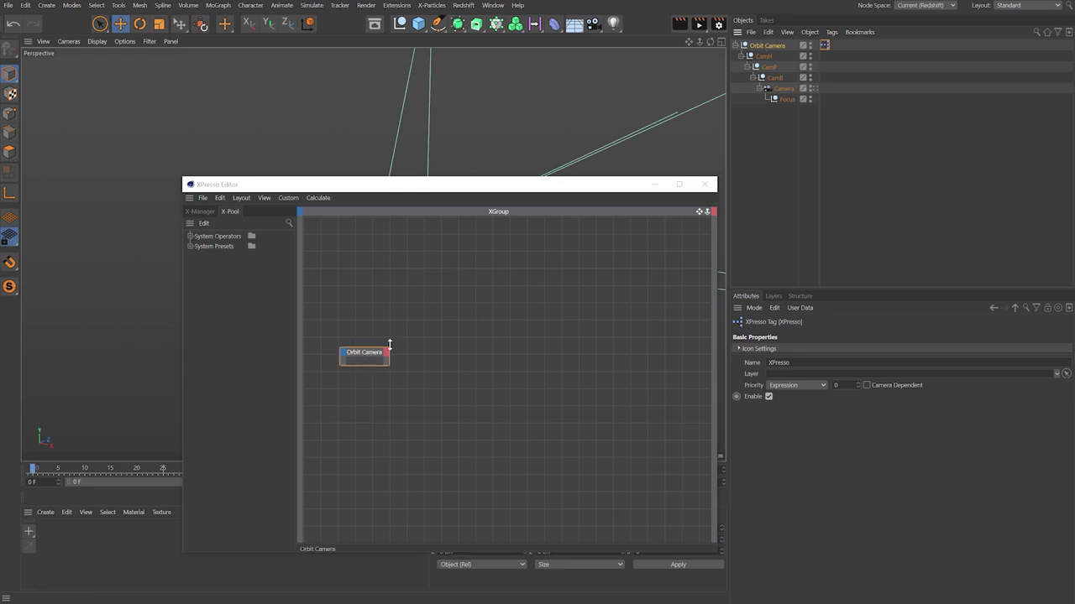
left_click_drag(731, 85, 542, 284)
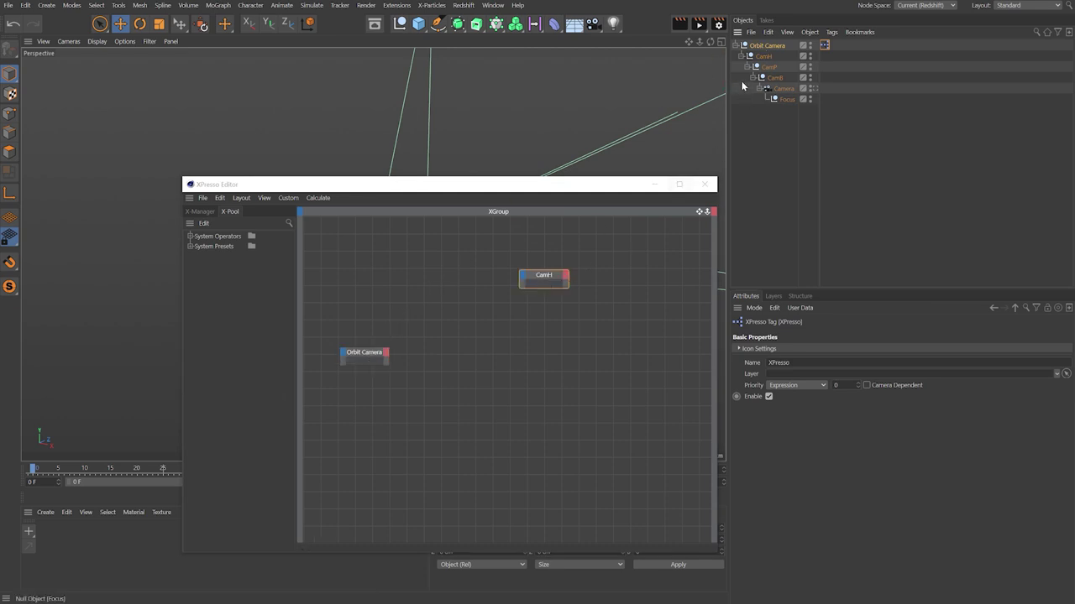
left_click_drag(769, 69, 557, 319)
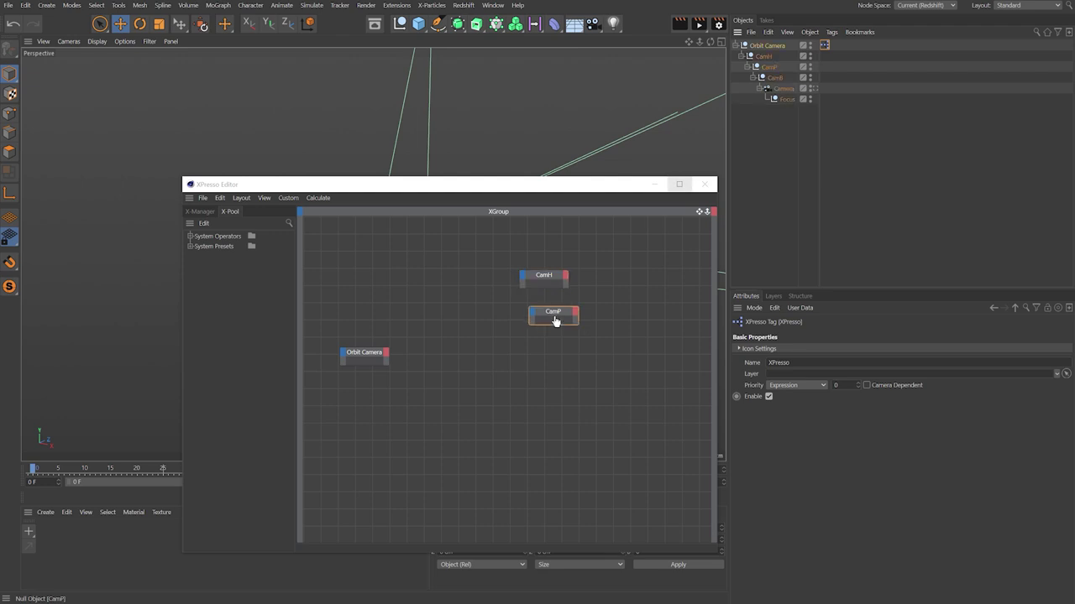
left_click_drag(775, 78, 550, 353)
left_click_drag(783, 89, 785, 98)
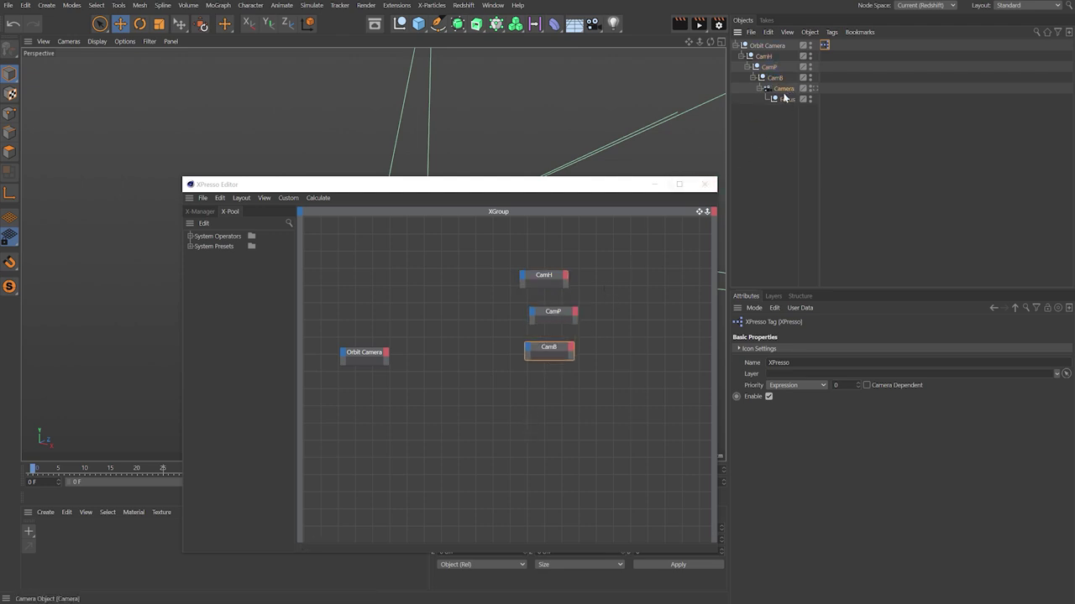
left_click_drag(592, 384, 545, 398)
Enlarge and reposition the Orbit Camera node, and add Pivot Heading, Pivot Pitch and Pivot Bank outputs to it
left_click_drag(392, 366, 444, 489)
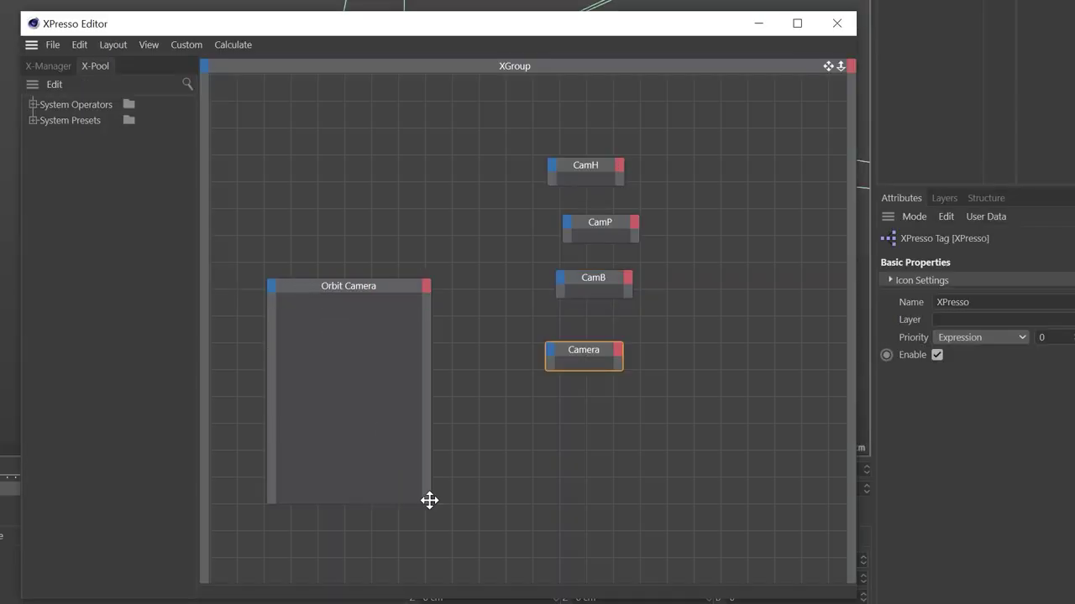
left_click_drag(427, 354, 407, 274)
left_click(398, 163)
mouse_move(472, 187)
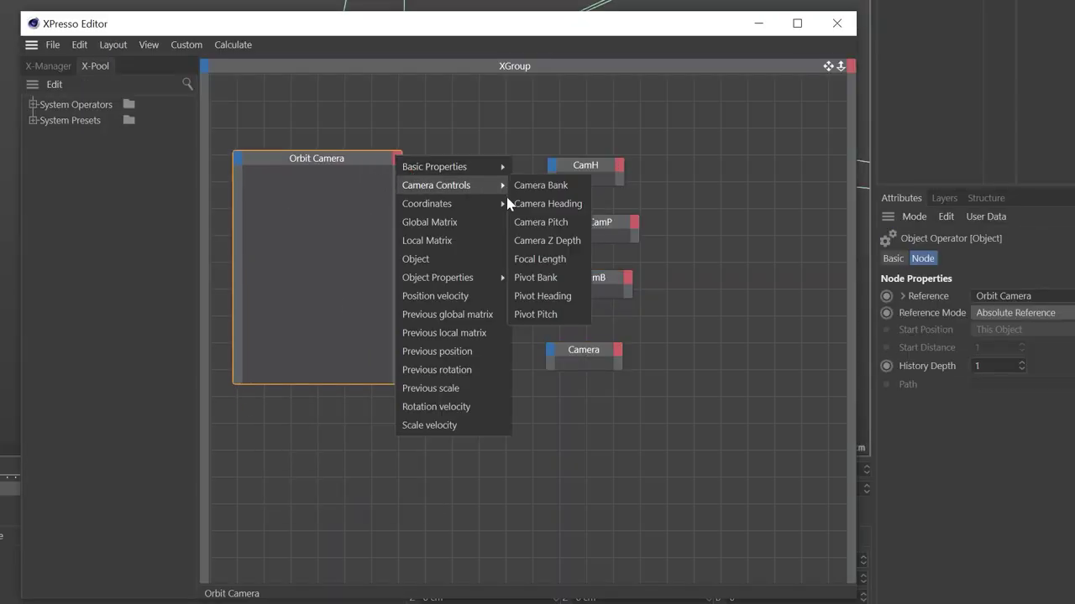
left_click(544, 296)
left_click(398, 160)
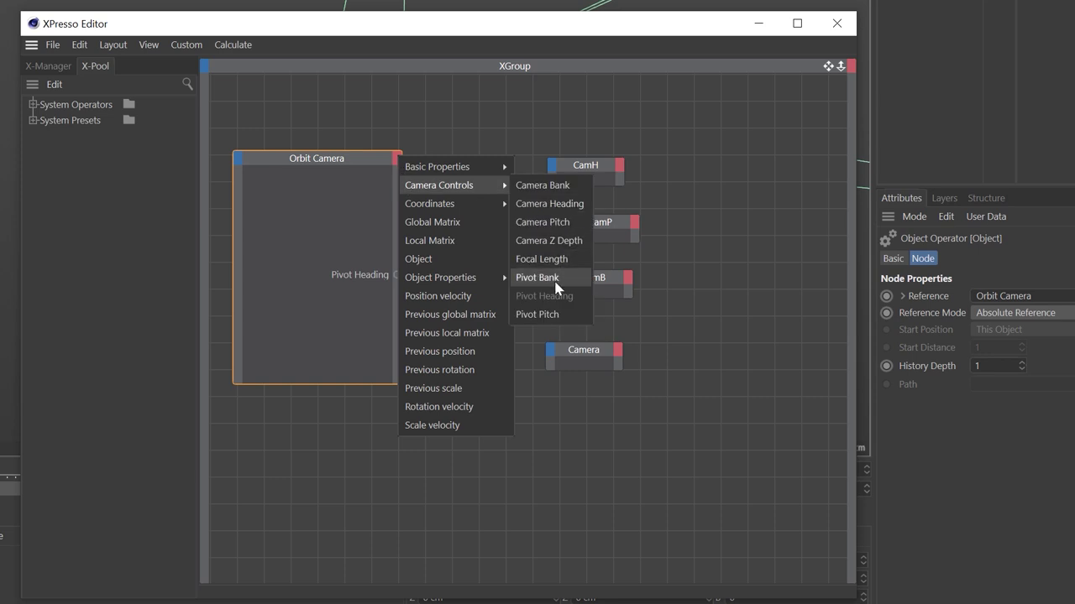
left_click(535, 314)
left_click(397, 158)
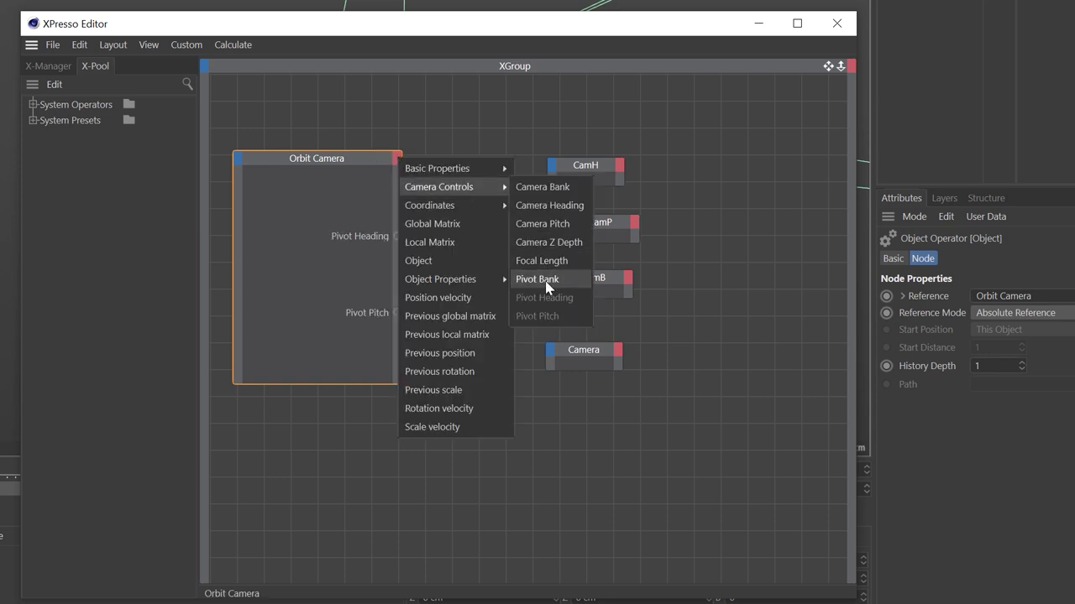
left_click(539, 278)
Add Camera Heading, Camera Pitch and Camera Bank outputs to the Orbit Camera node
left_click(396, 159)
left_click(527, 200)
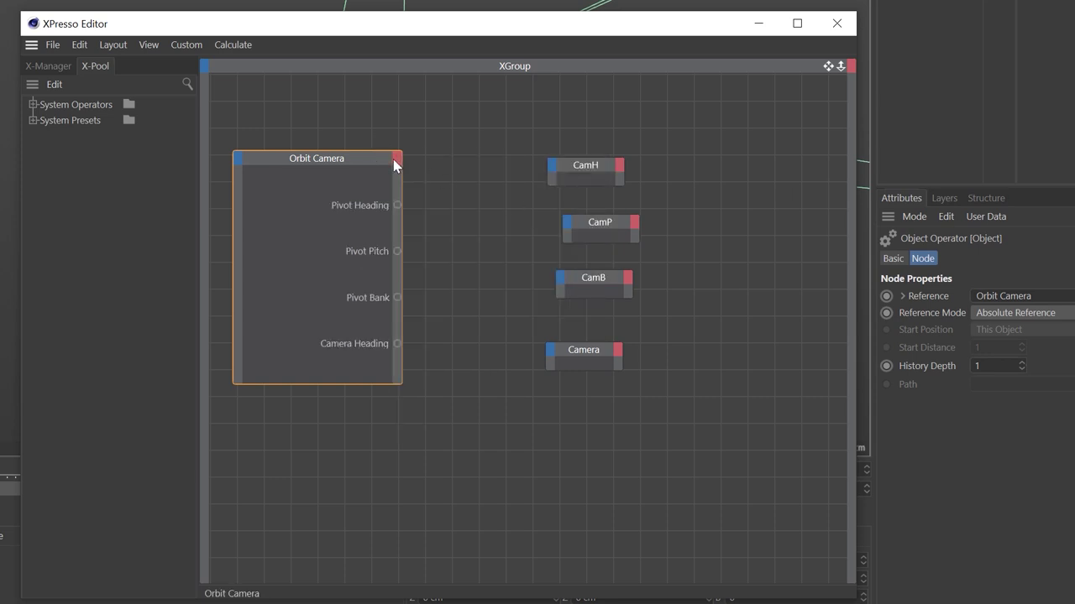
left_click(396, 159)
left_click(543, 223)
left_click(396, 159)
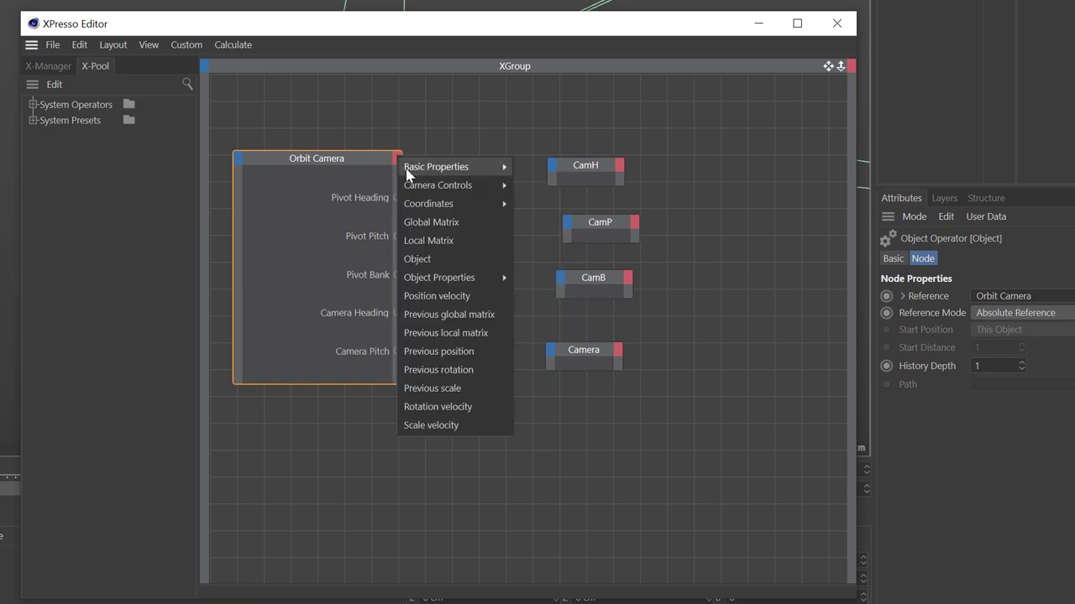
left_click(544, 184)
Add Camera Z Depth, Focal Length and Name outputs to the Orbit Camera node
left_click(397, 159)
mouse_move(453, 185)
left_click(538, 243)
left_click(397, 159)
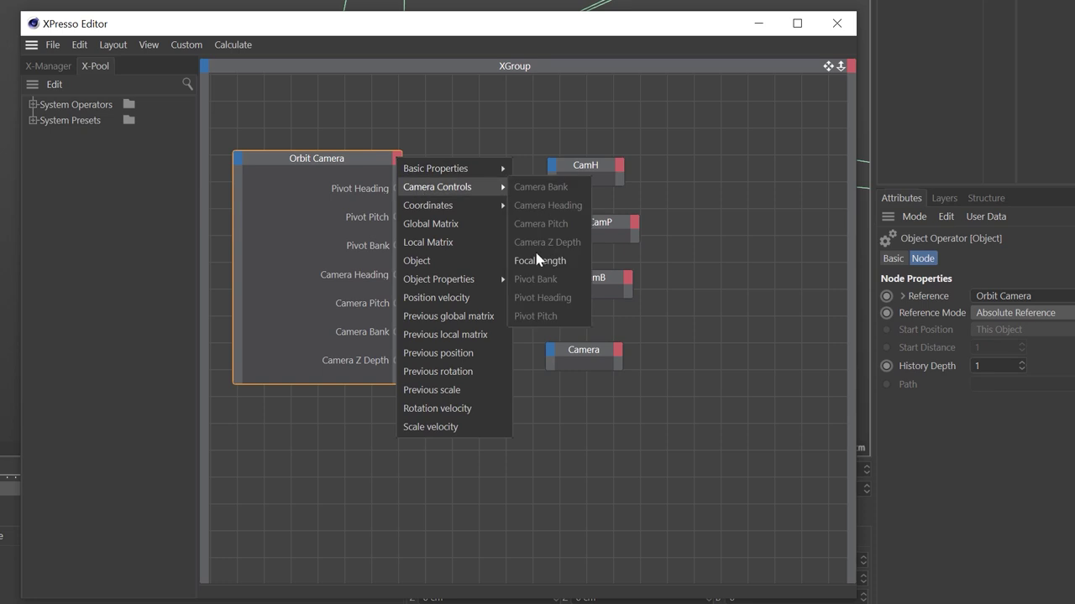
left_click(542, 259)
left_click(398, 159)
mouse_move(411, 166)
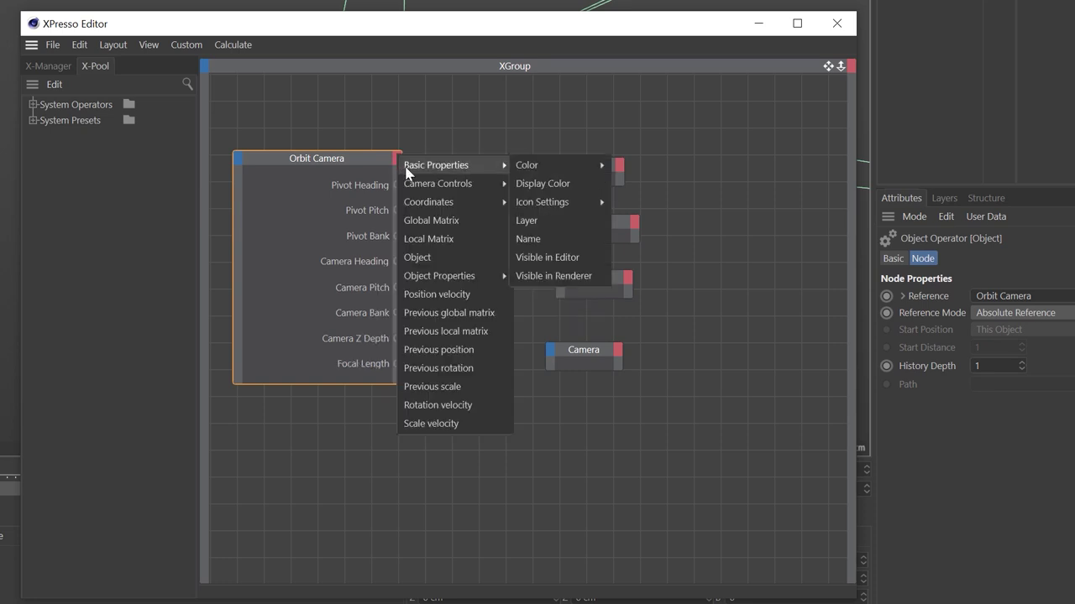
left_click(546, 240)
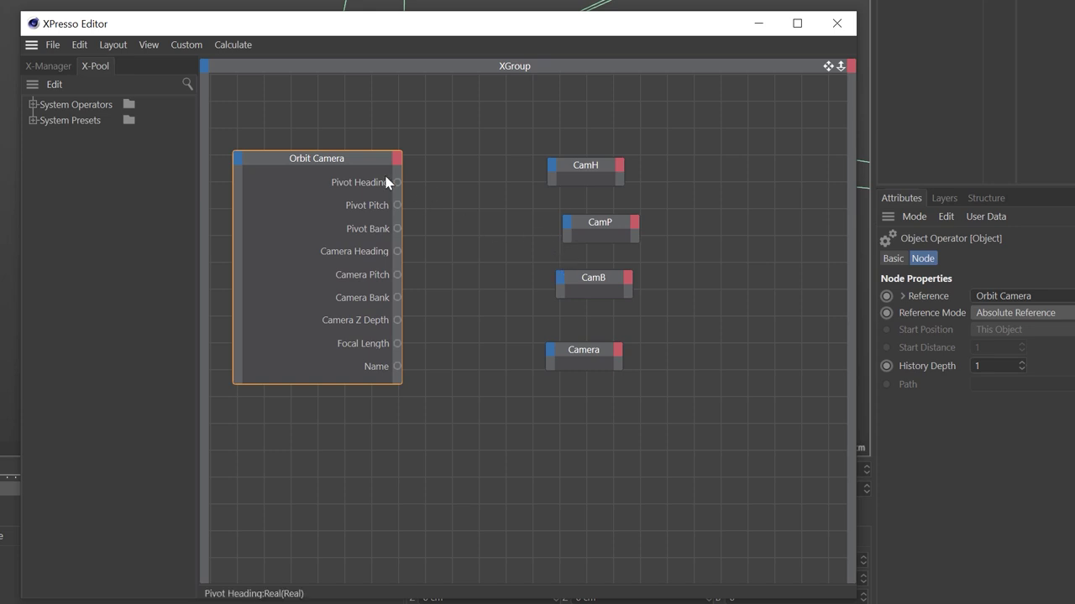
Connect Pivot Heading to Rotation . H of CamH and Pivot Pitch to Rotation . P of CamP
left_click_drag(431, 193, 551, 165)
mouse_move(588, 192)
mouse_move(710, 283)
left_click(759, 288)
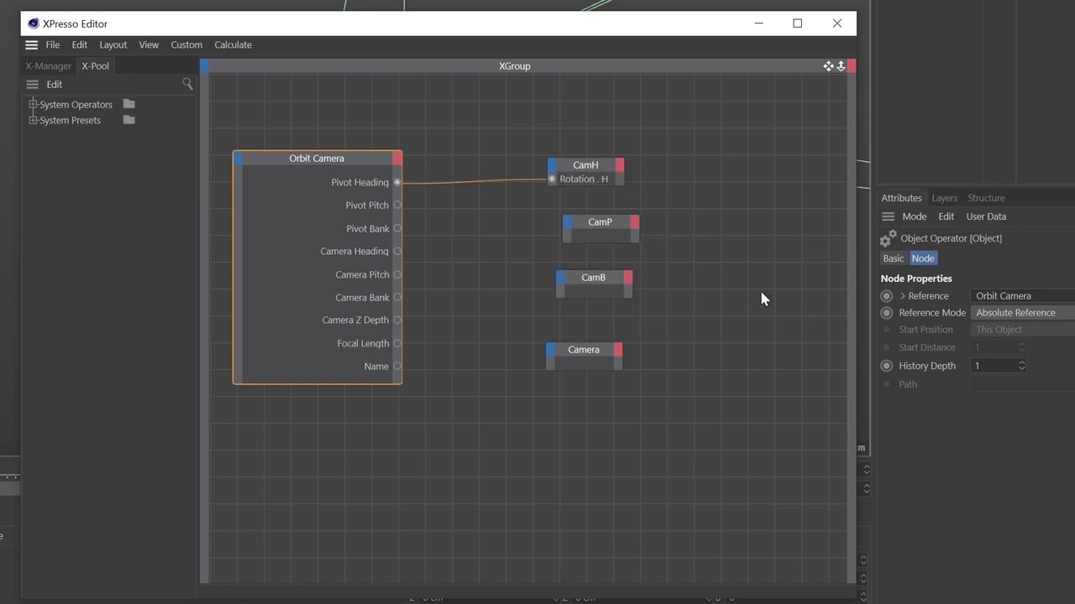
left_click_drag(400, 211, 567, 229)
mouse_move(599, 249)
mouse_move(696, 344)
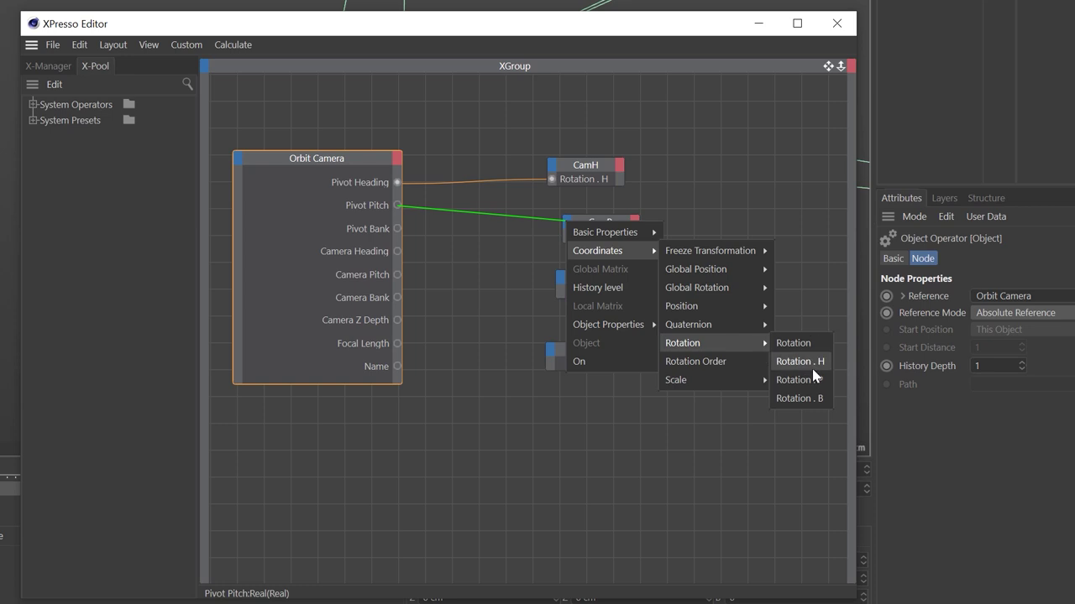
left_click(794, 380)
Connect Pivot Bank to Rotation . B of CamB
left_click_drag(396, 229, 559, 283)
mouse_move(607, 310)
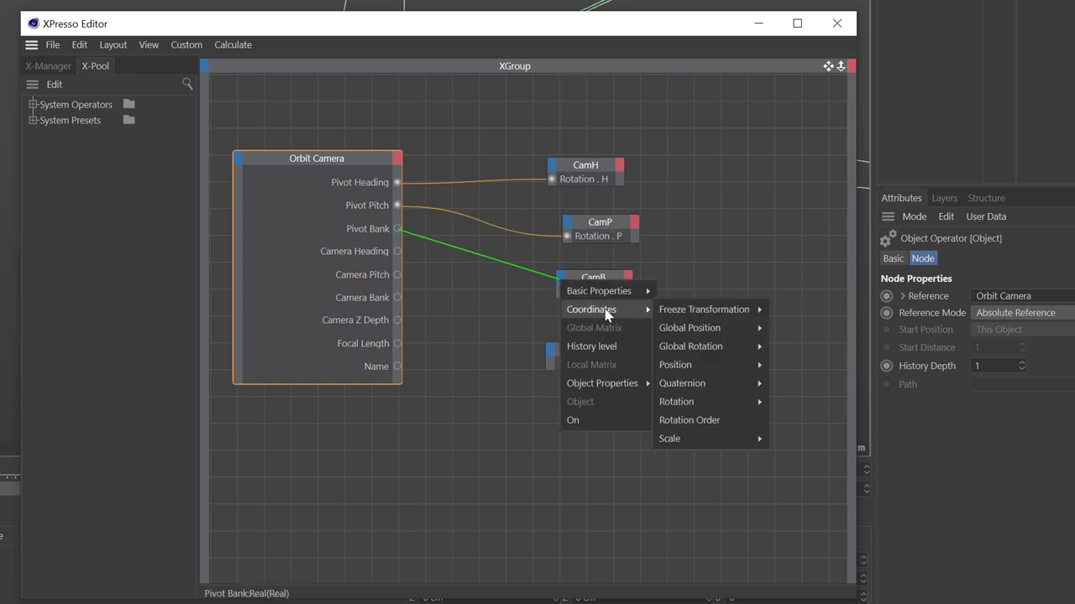
mouse_move(702, 406)
left_click(793, 457)
Stack the CamH, CamP and CamB nodes closely and enlarge the Camera node beneath them
left_click_drag(596, 178, 585, 128)
left_click_drag(598, 225, 571, 148)
left_click_drag(591, 273, 576, 193)
left_click_drag(546, 344, 535, 214)
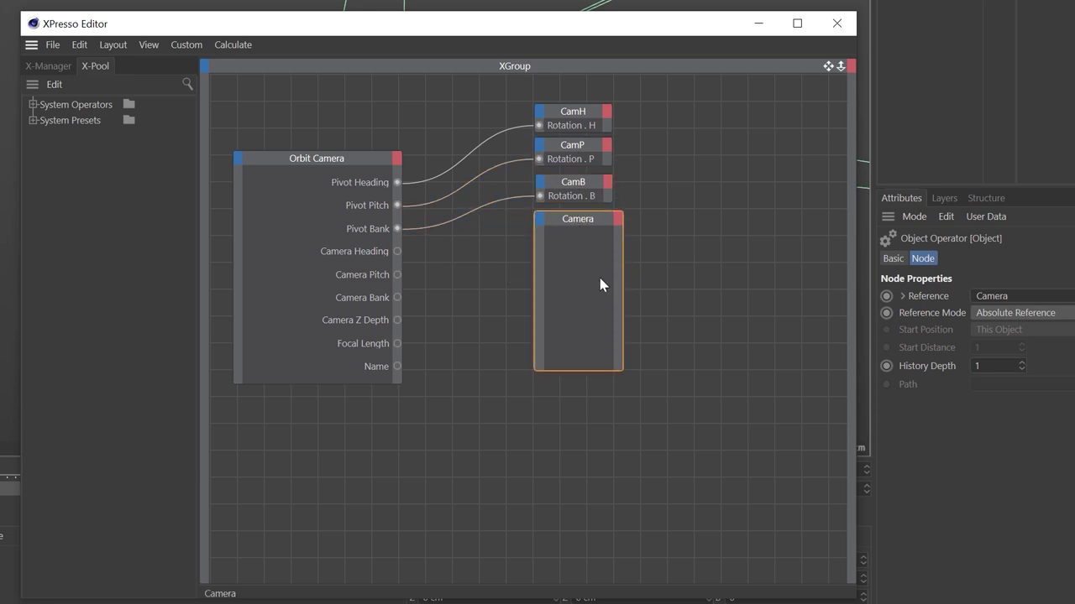
left_click_drag(621, 281, 689, 283)
Connect Camera Heading, Camera Pitch and Camera Bank to Rotation . H, Rotation . P and Rotation . B of the Camera node
left_click_drag(397, 251, 789, 378)
left_click_drag(397, 274, 682, 347)
left_click_drag(791, 379, 788, 396)
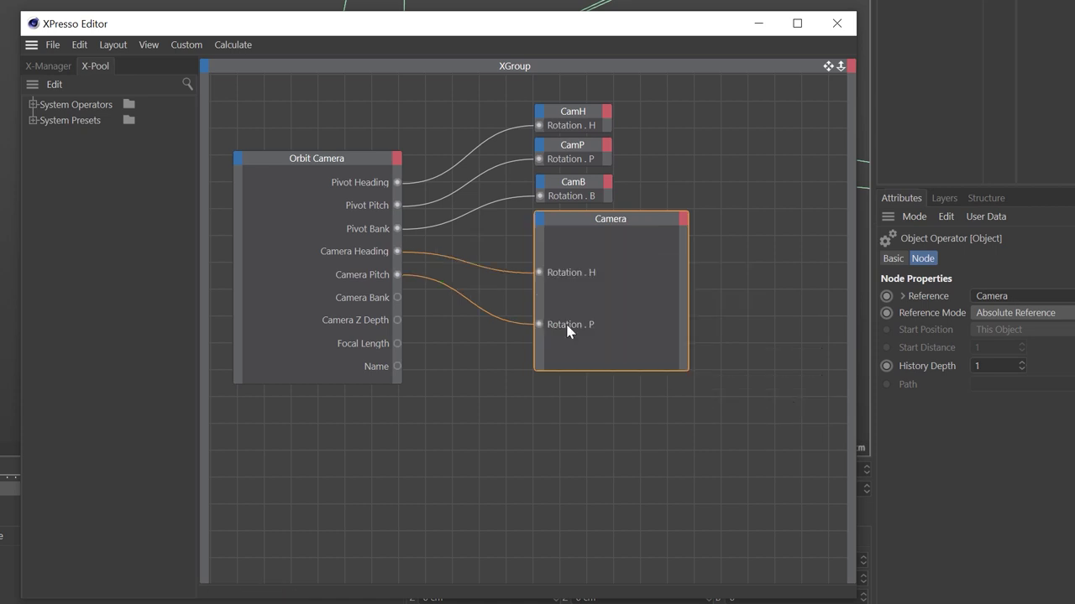
left_click_drag(537, 219, 786, 382)
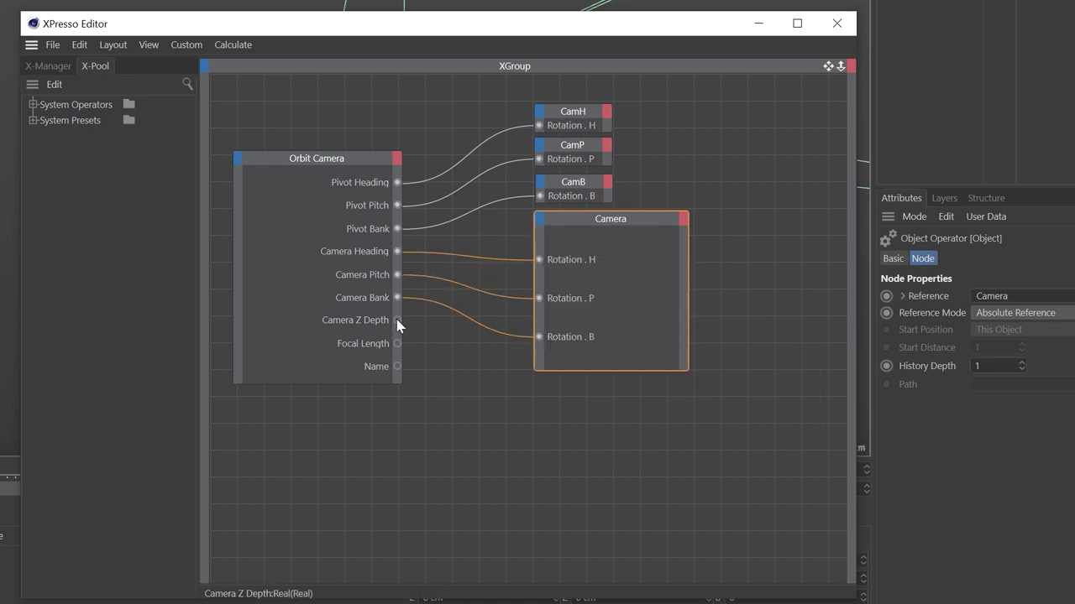
Connect Camera Z Depth to Position . Z of the Camera node
left_click_drag(538, 263, 541, 224)
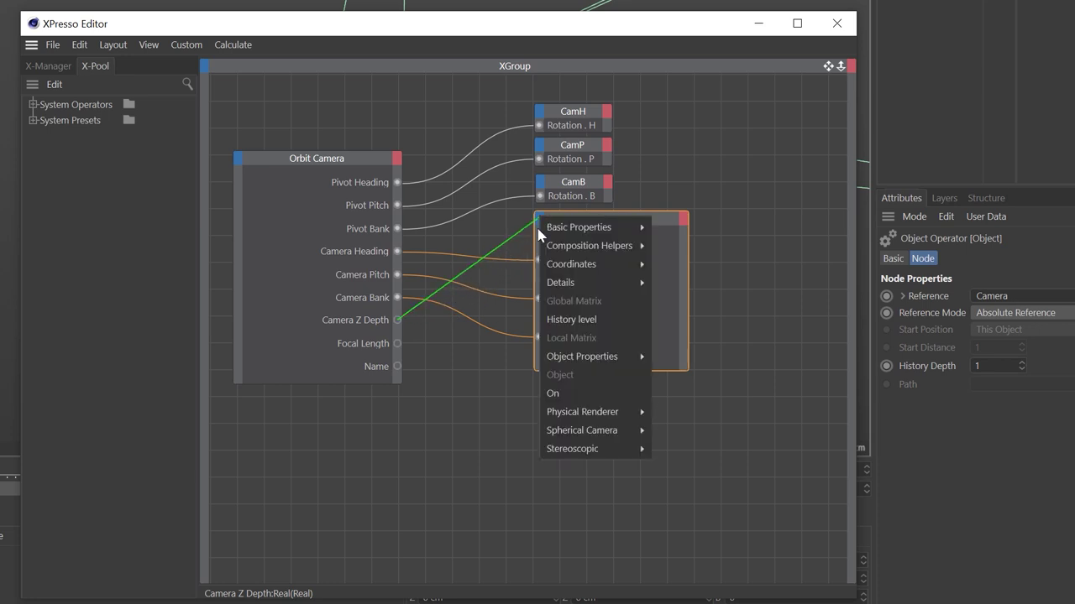
mouse_move(587, 263)
mouse_move(722, 319)
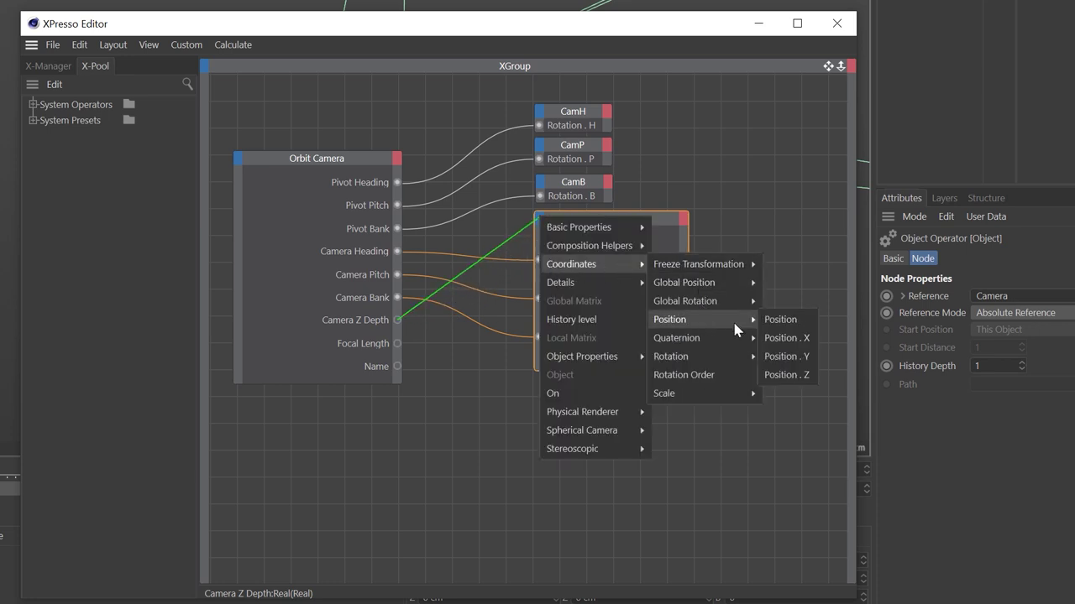
left_click(798, 377)
Add Position . X and Position . Y inputs to the Camera node
left_click(539, 218)
mouse_move(559, 264)
mouse_move(697, 317)
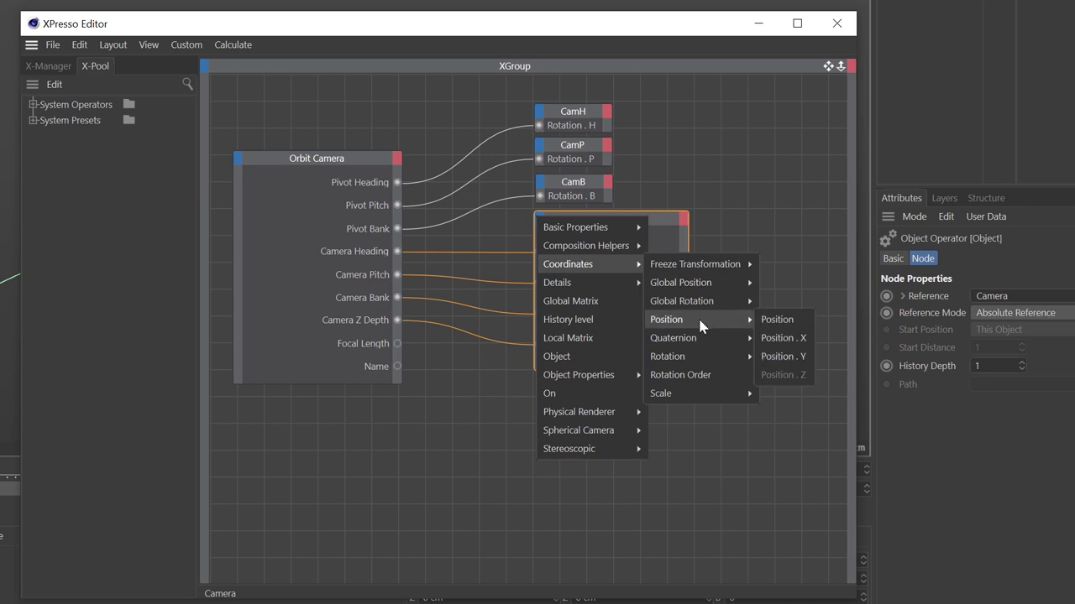
left_click(777, 339)
left_click(542, 220)
mouse_move(588, 261)
mouse_move(696, 312)
left_click(796, 357)
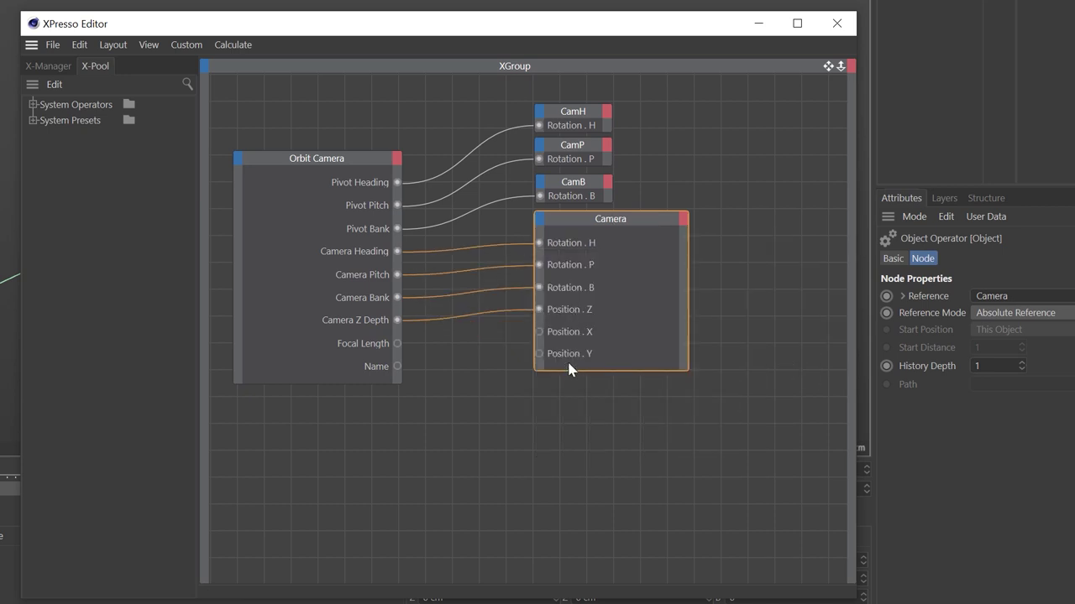
Make the Camera node taller and add Focal Length and Name inputs to it
left_click_drag(566, 371, 559, 396)
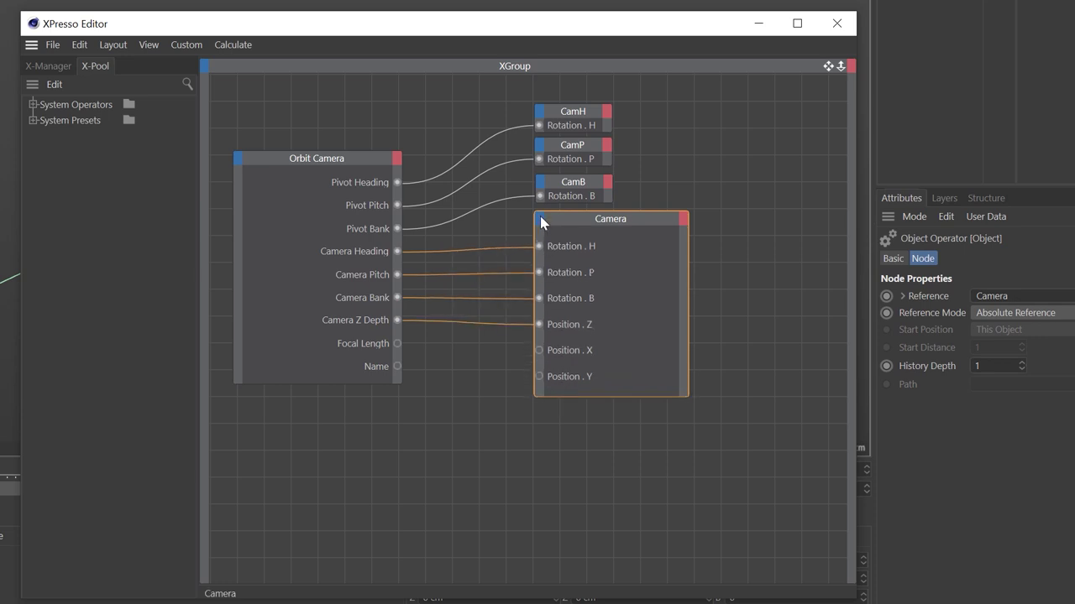
left_click(541, 220)
mouse_move(567, 376)
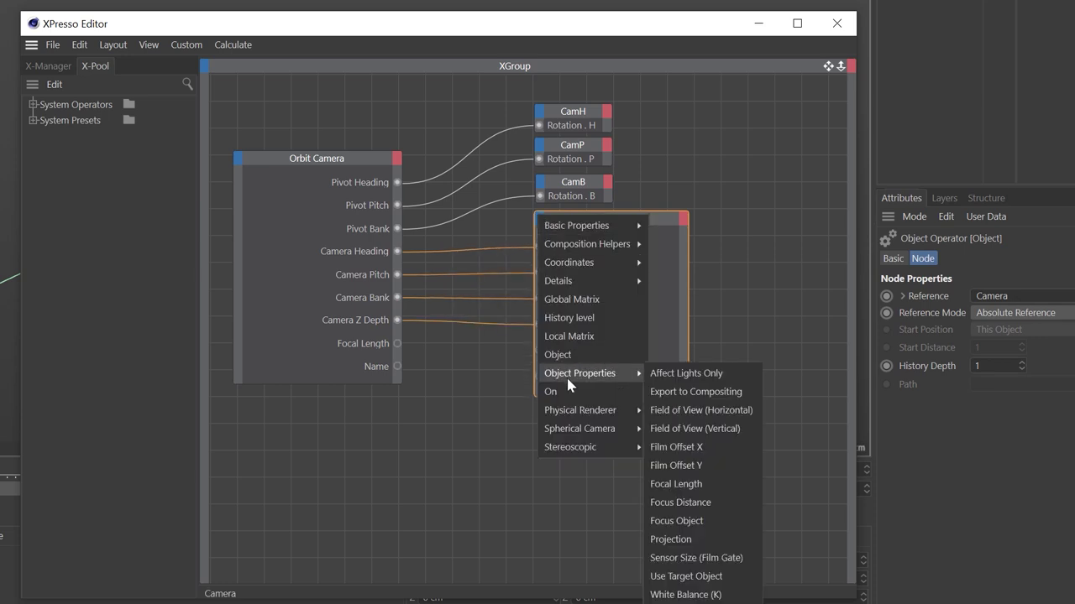
left_click(686, 484)
left_click(542, 220)
mouse_move(576, 224)
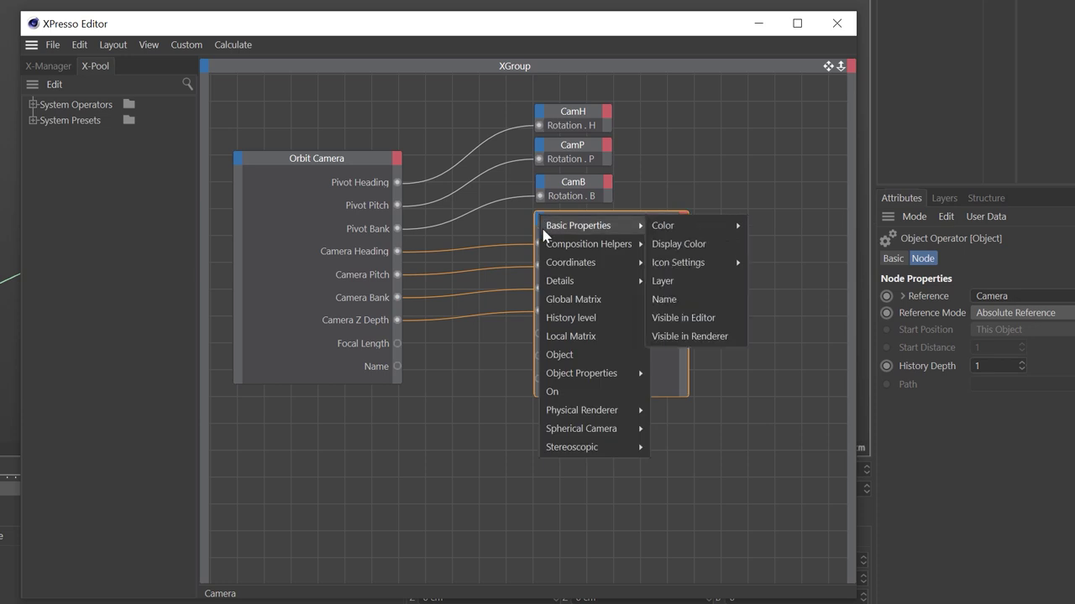
left_click(667, 297)
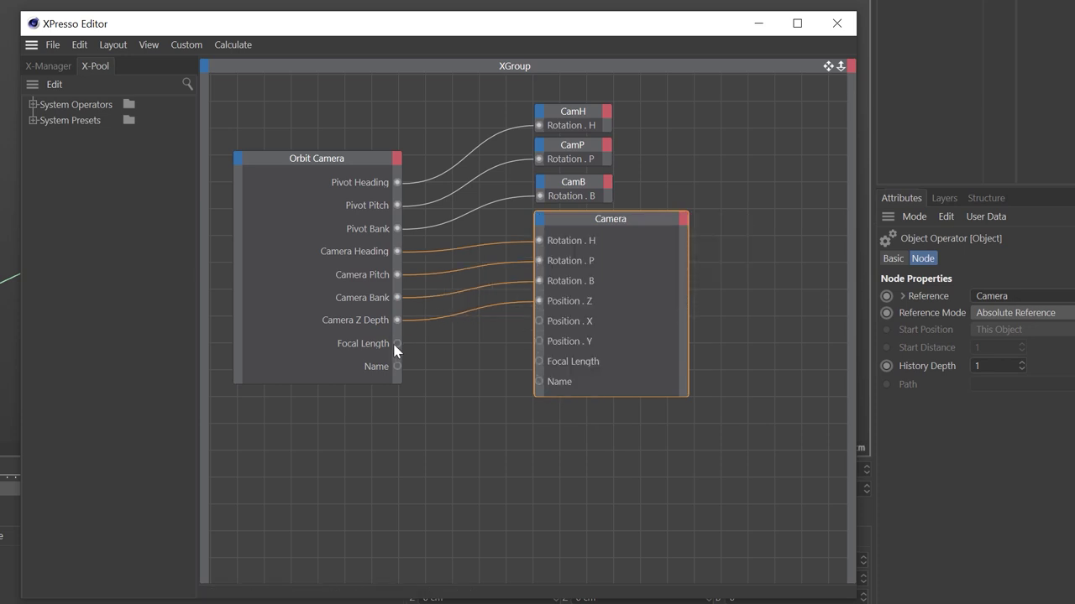
Connect the Orbit Camera node's Focal Length and Name outputs to the Camera node's Focal Length and Name inputs
left_click_drag(396, 344, 539, 362)
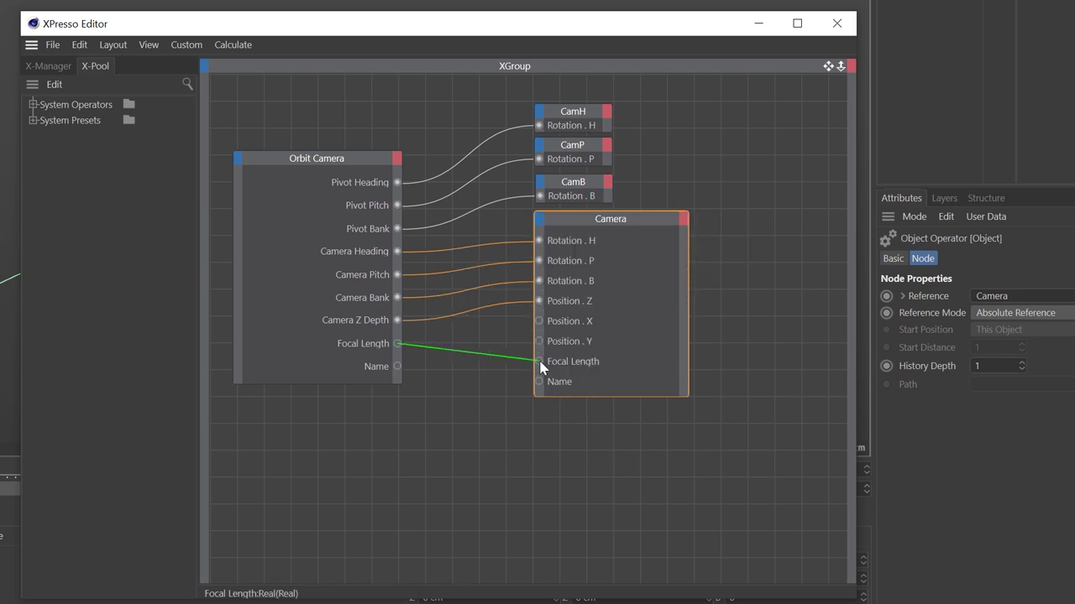
left_click_drag(396, 366, 539, 382)
Add a Constant node to the XPresso graph and place it below the Orbit Camera user data node
right_click(339, 411)
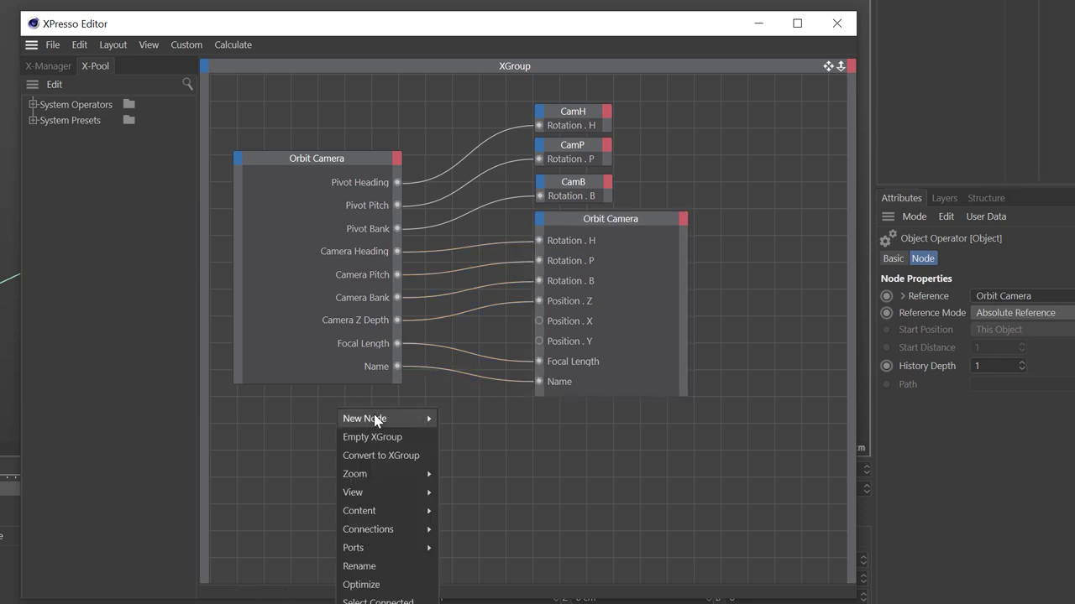
mouse_move(378, 418)
mouse_move(453, 421)
mouse_move(555, 419)
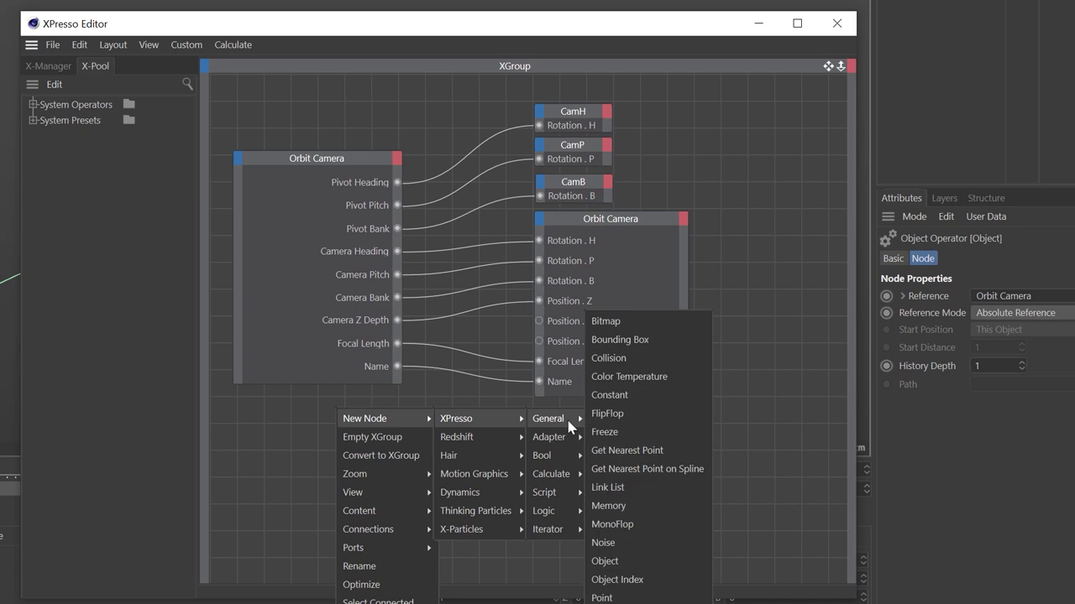
left_click(610, 395)
left_click_drag(333, 406, 358, 431)
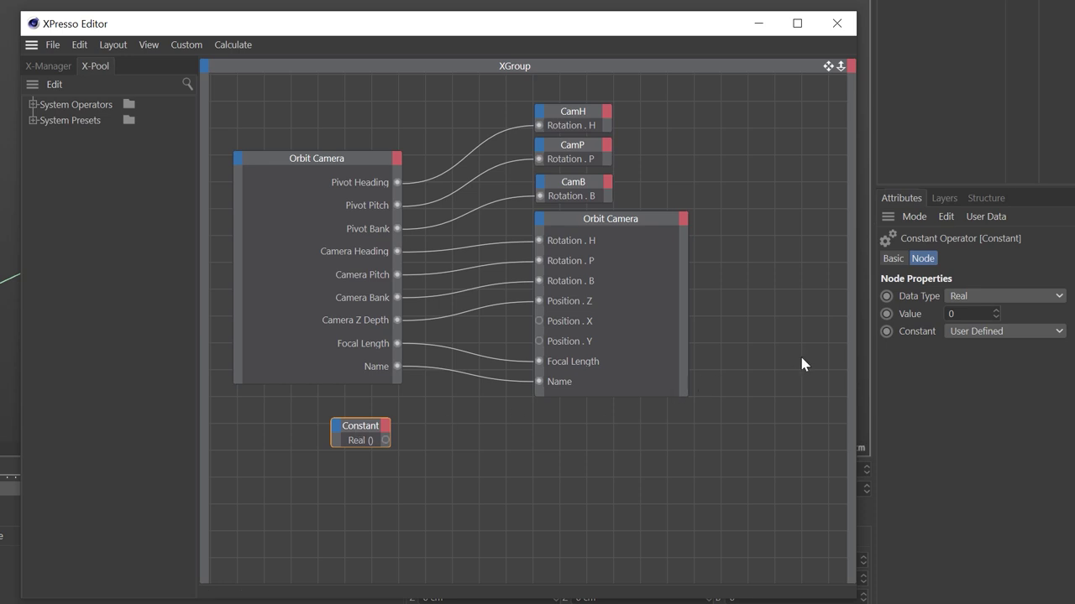
Connect the Constant node's Real output, with value 0, to the camera's Position . X and Position . Y inputs
left_click(959, 313)
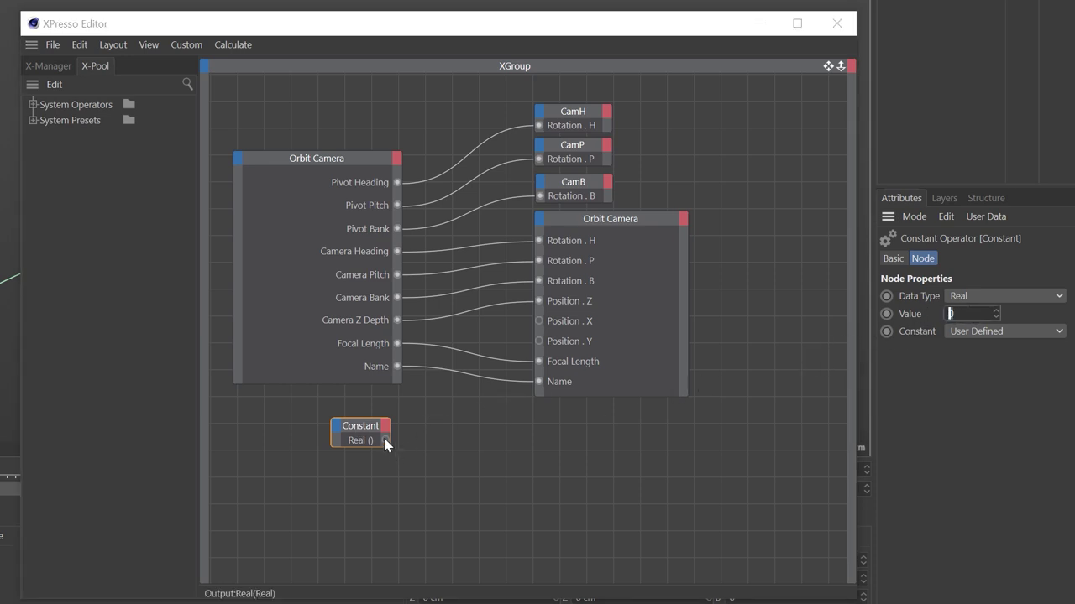
left_click_drag(386, 442, 416, 429)
left_click_drag(538, 321, 538, 321)
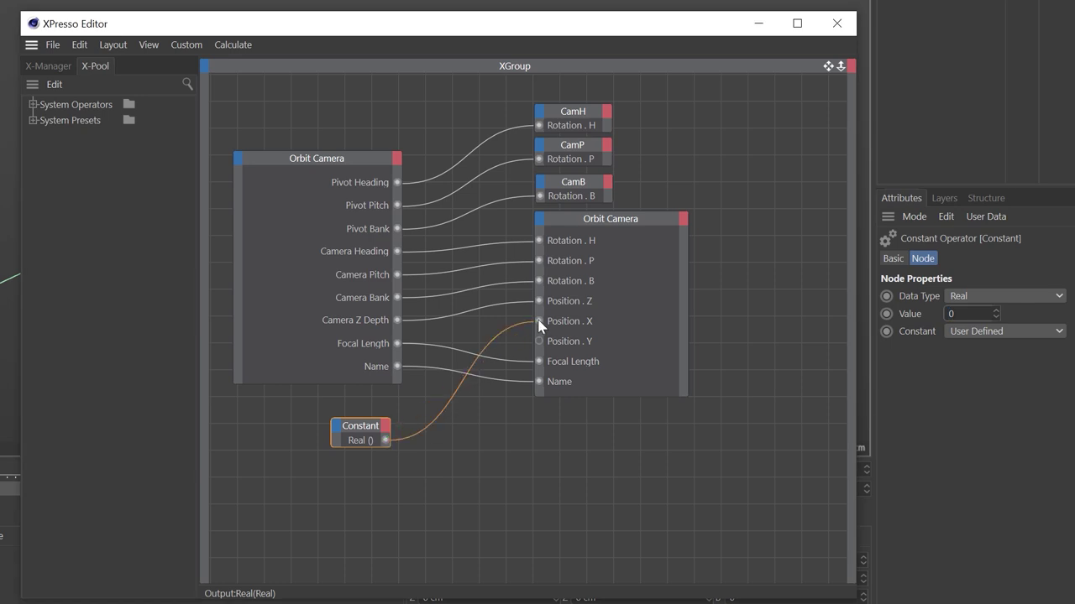
mouse_move(555, 360)
left_mouse_down()
mouse_move(536, 338)
mouse_move(541, 348)
left_mouse_up()
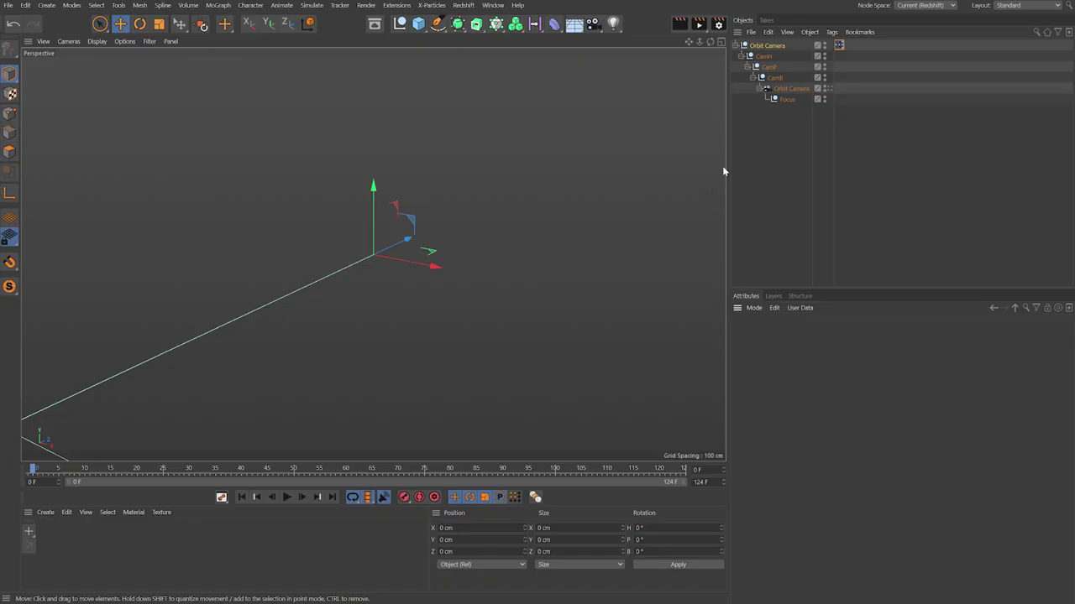
Test the rig by varying the pivot rotations, Camera Heading, Camera Z Depth and Focal Length in the Orbit Camera null's controls
left_click(766, 46)
left_click(901, 335)
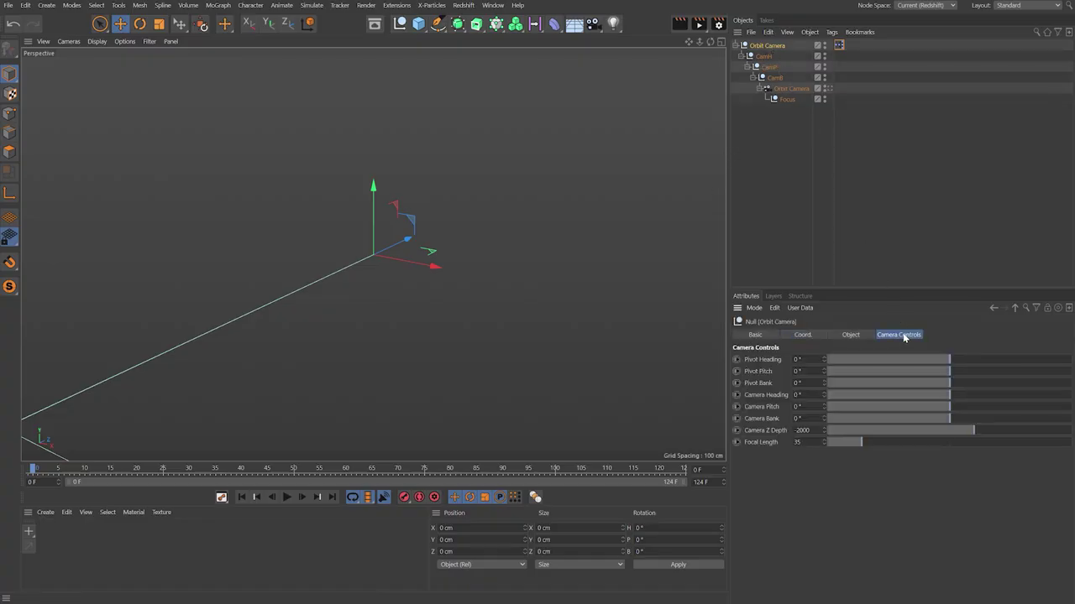
left_click_drag(982, 439, 1043, 429)
left_click_drag(585, 211, 730, 283, "alt")
left_click_drag(950, 359, 957, 394)
left_click_drag(862, 439, 885, 443)
Reset all Camera Controls of the Orbit Camera null to their defaults and clear the parameter selection
left_click_drag(759, 439, 760, 361)
right_click(761, 361)
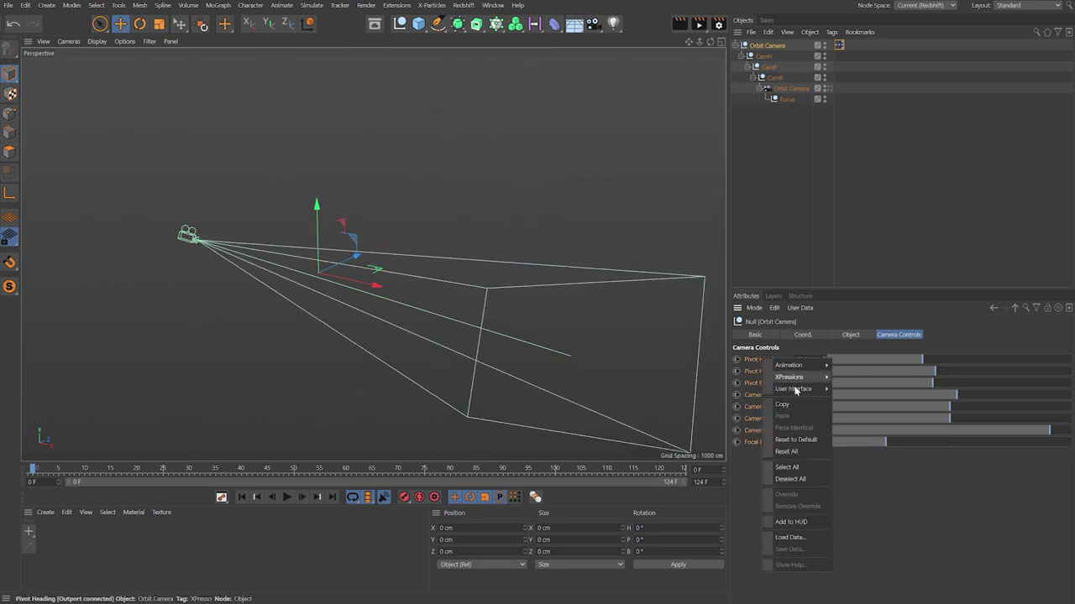
left_click(800, 440)
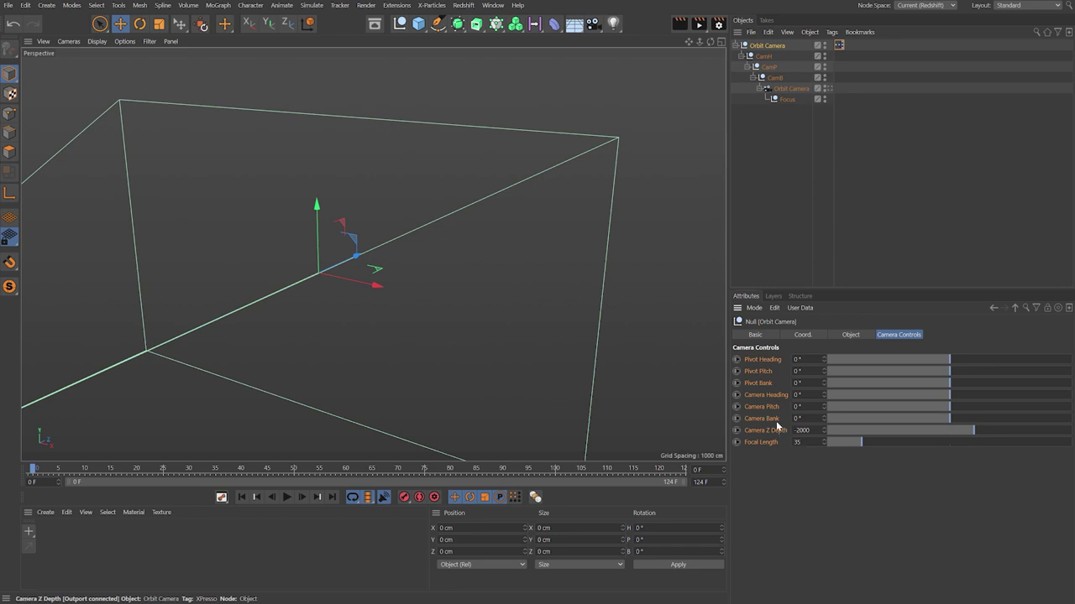
right_click(766, 361)
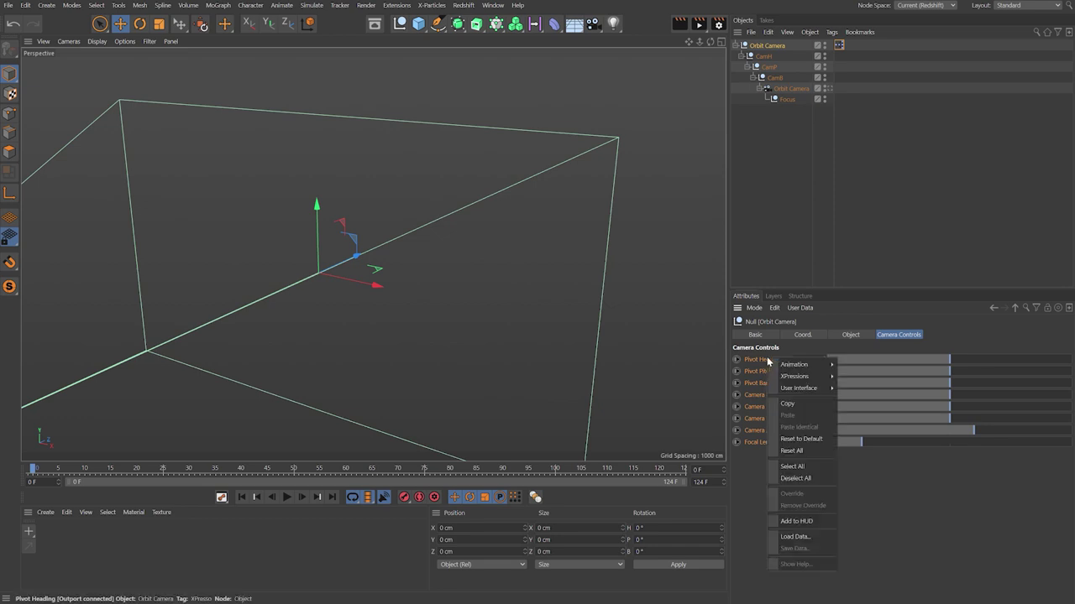
left_click(794, 478)
Slide the Focus null farther from the camera along Z and assign it as the camera's Focus Object
left_click_drag(378, 378, 638, 105, "alt")
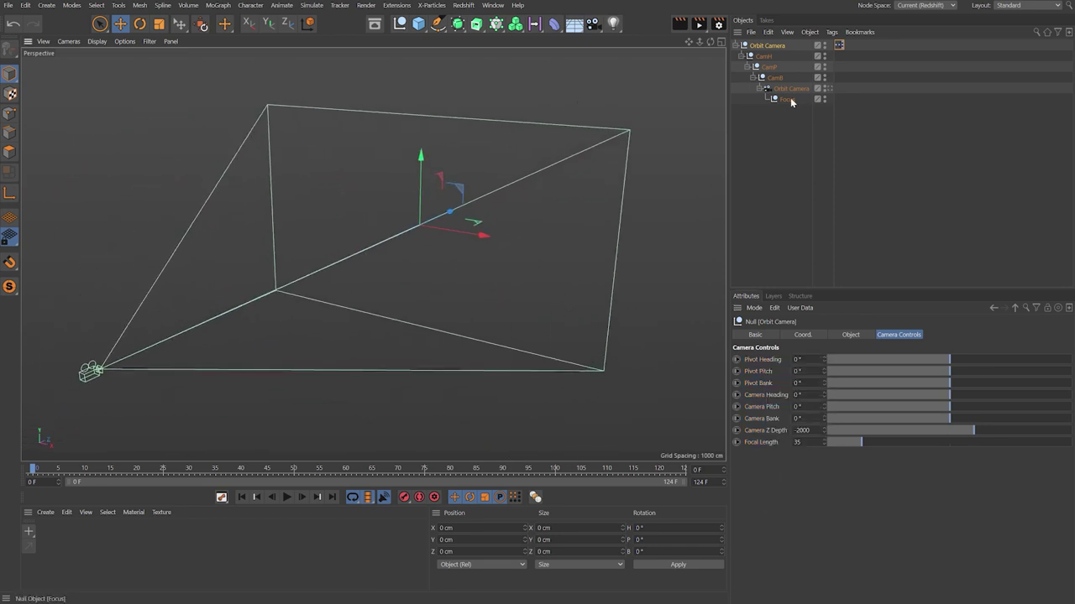
left_click(787, 100)
left_click_drag(157, 344, 559, 202)
left_click(791, 88)
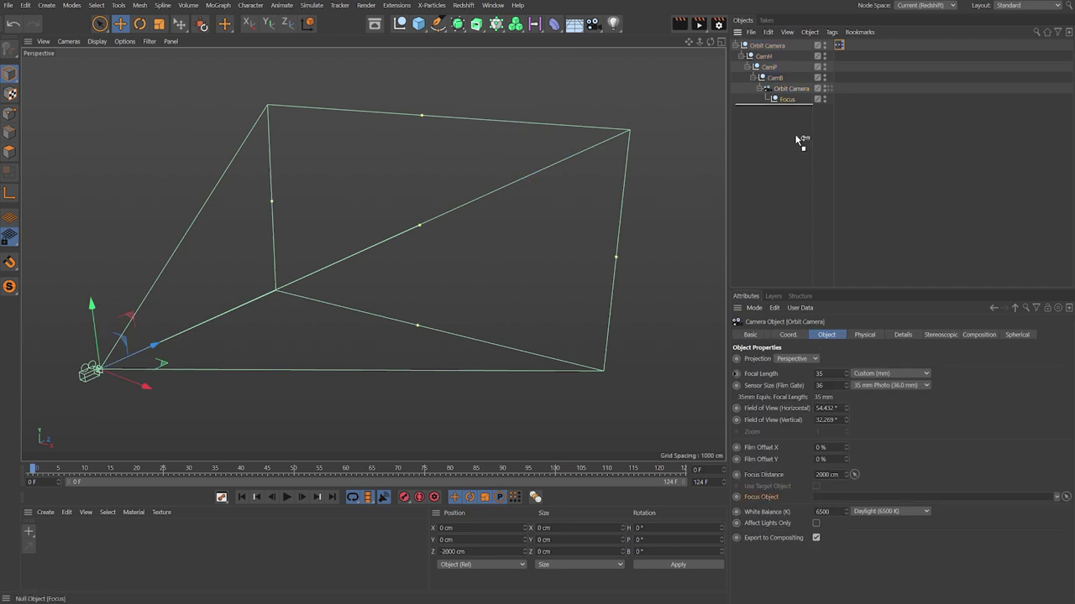
left_click_drag(836, 463, 836, 497)
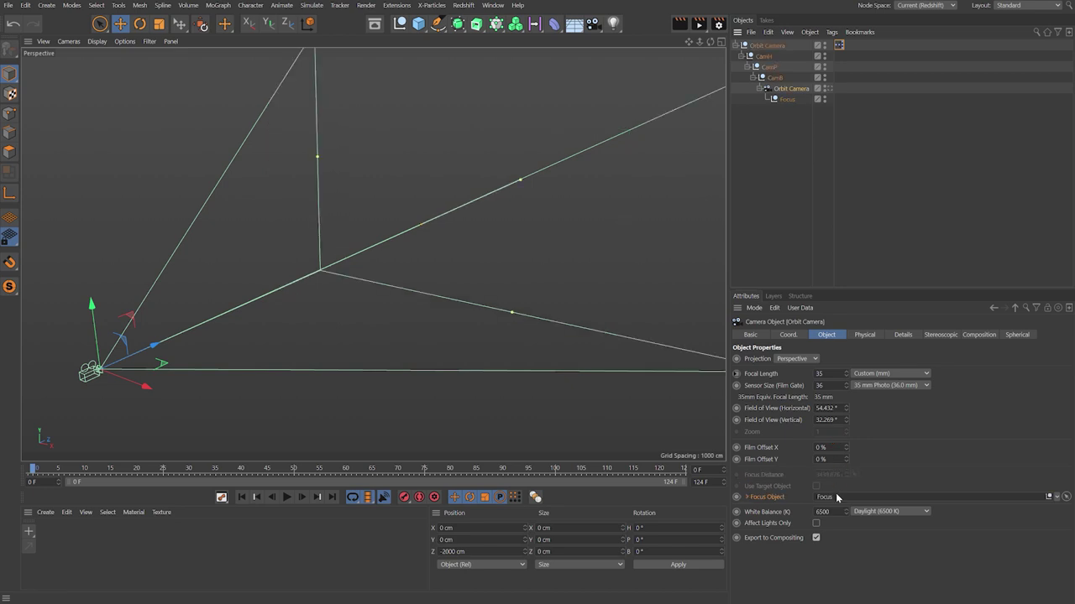
Test the focus link by sliding the Focus null along Z, and set its Z position to 2000 cm
left_click(786, 99)
left_click_drag(547, 168, 391, 244)
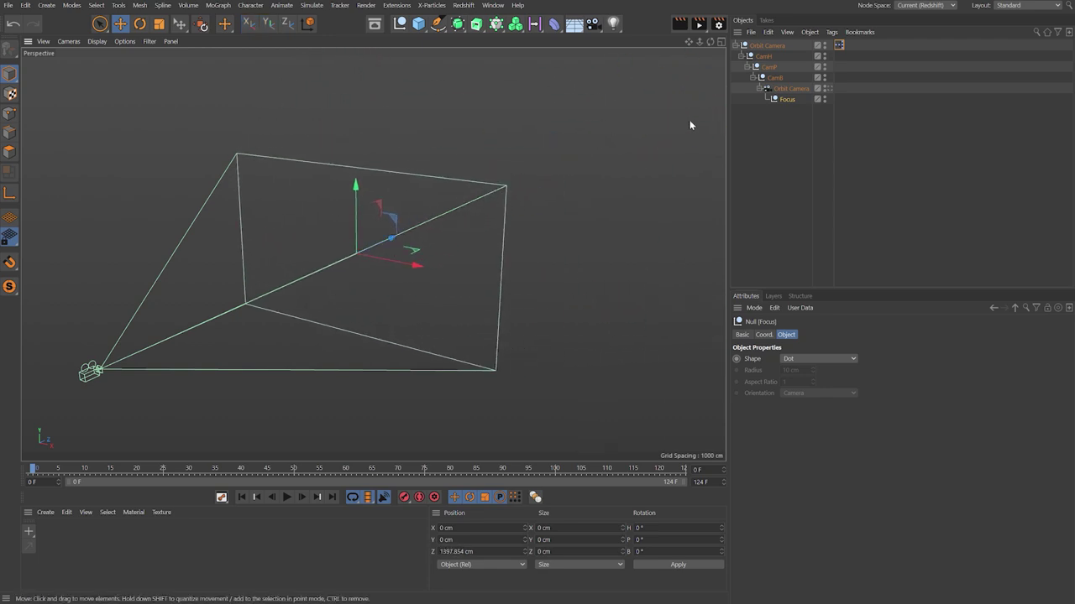
left_click(764, 335)
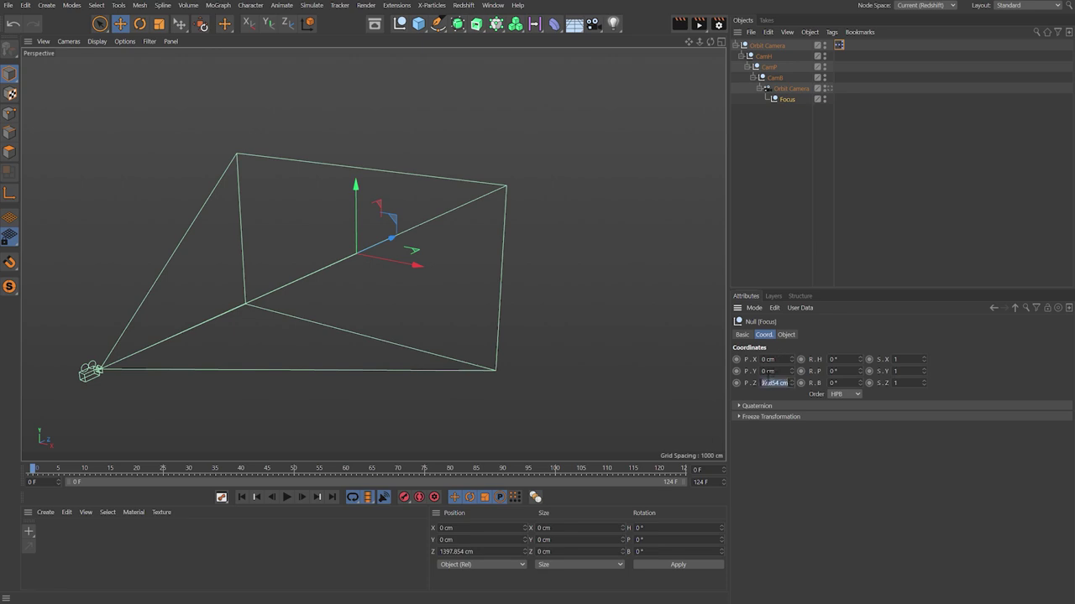
type("2000")
key("Return")
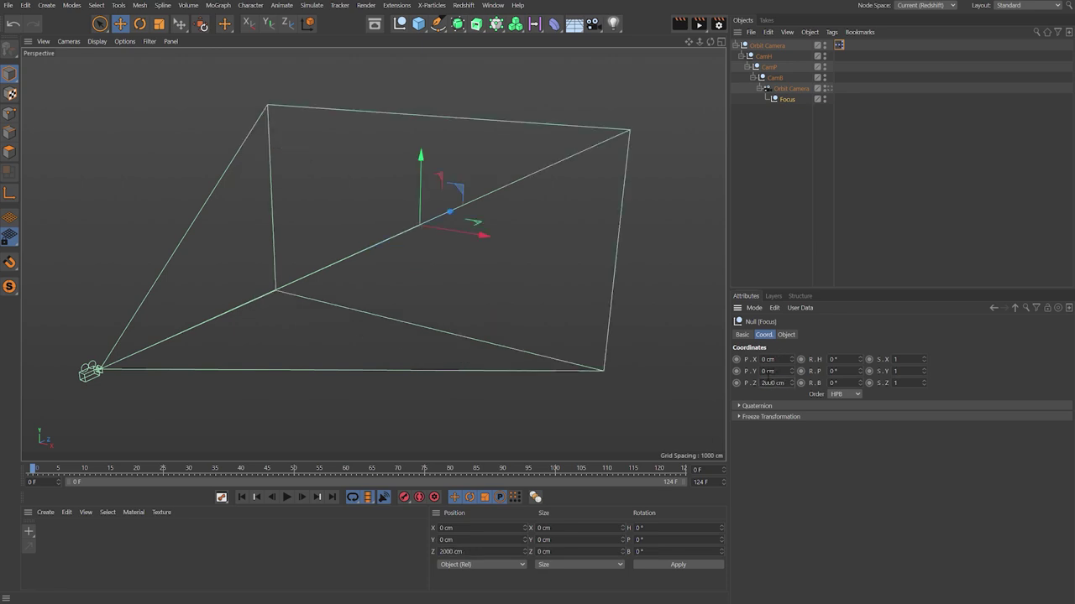
Rename the top-level Orbit Camera null to Wide Shot, and reopen its name for editing
left_click(773, 46)
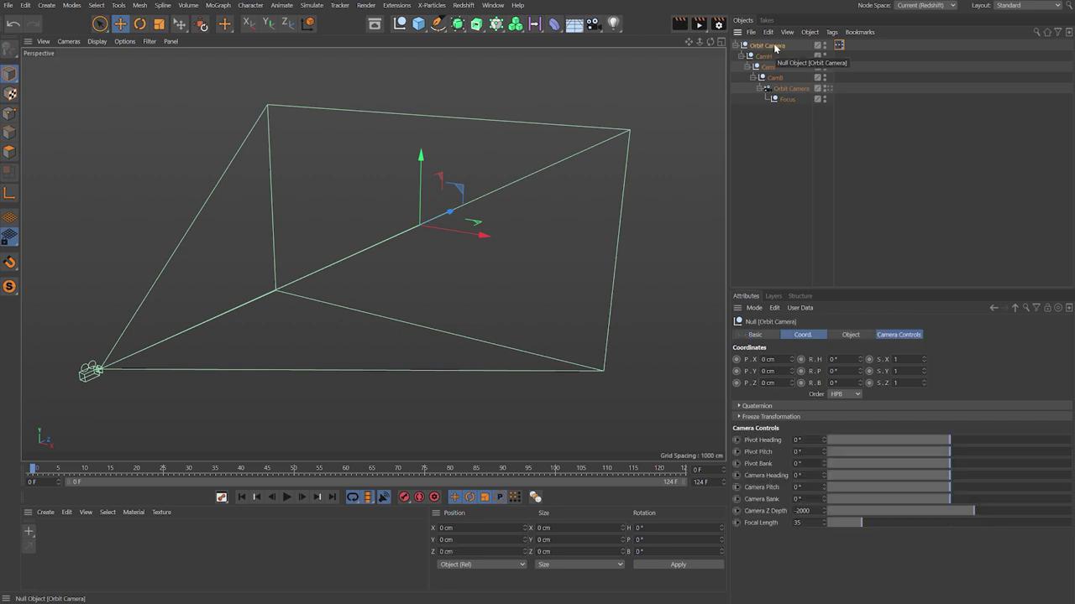
double_click(773, 46)
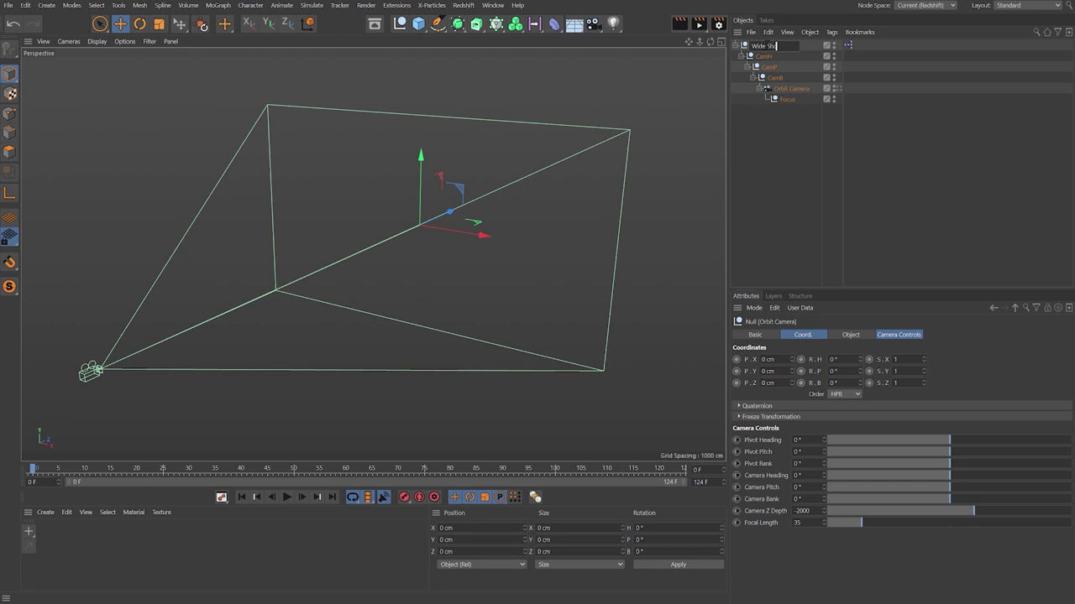
type("Wide Shot")
key("Return")
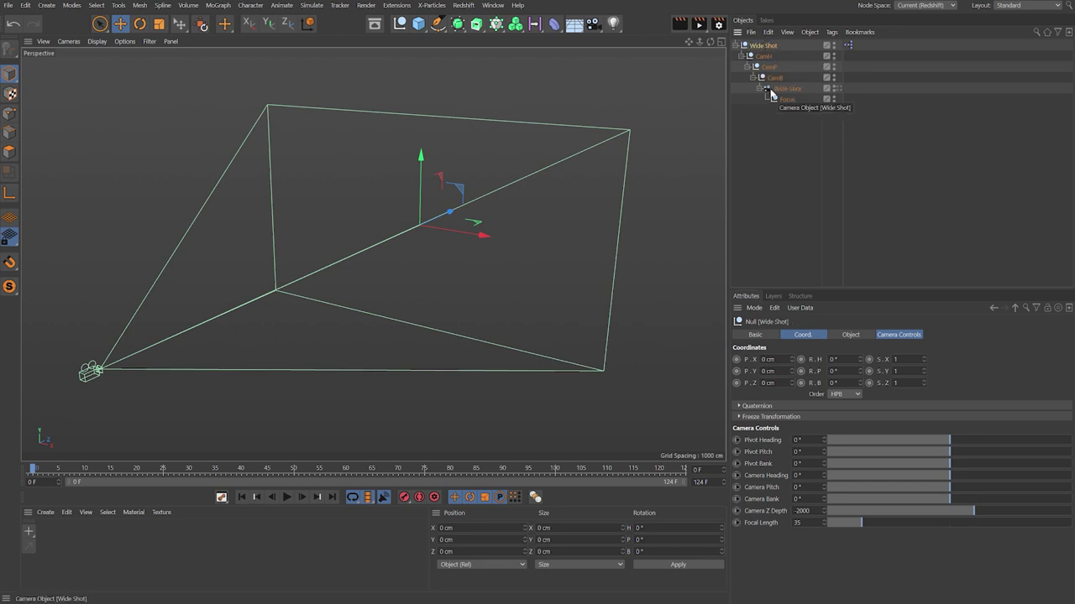
double_click(765, 46)
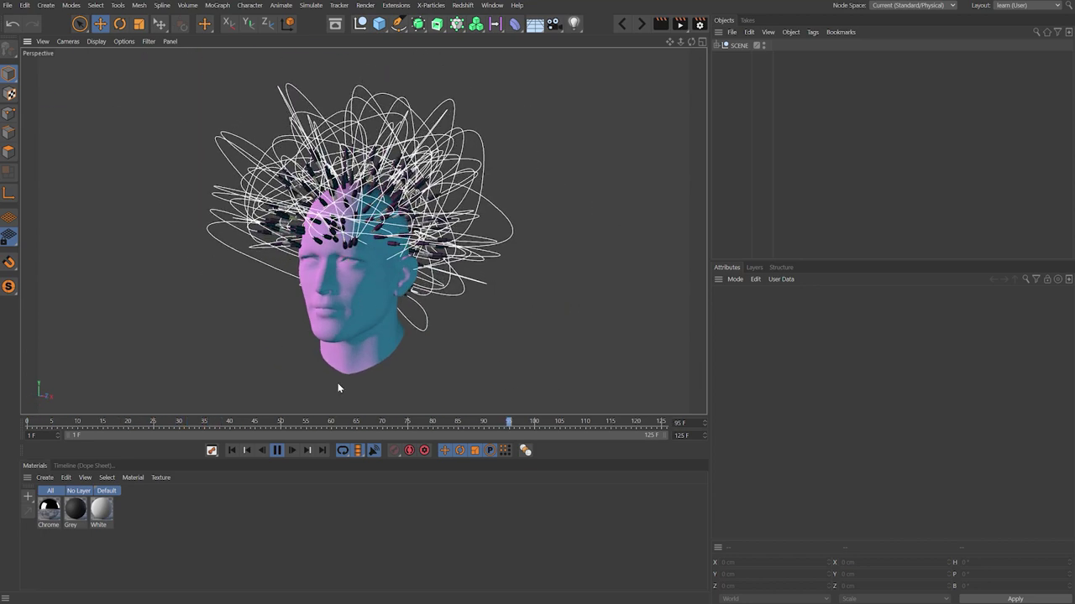
Paste the orbit camera rig into the head scene with playback stopped, and view the scene through its camera
left_click(276, 450)
key("ctrl+v")
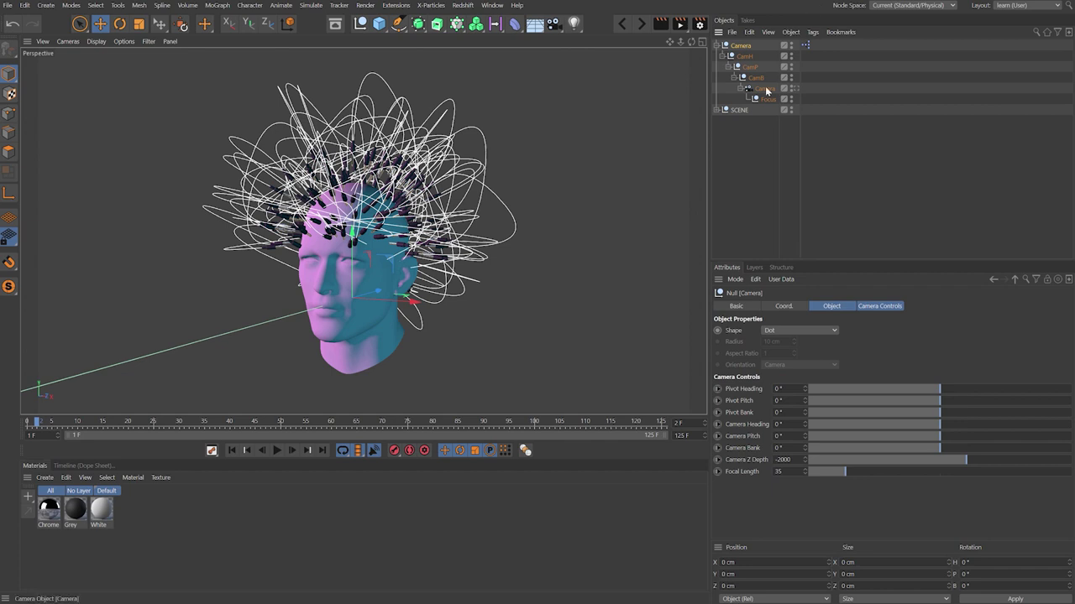
left_click(793, 89)
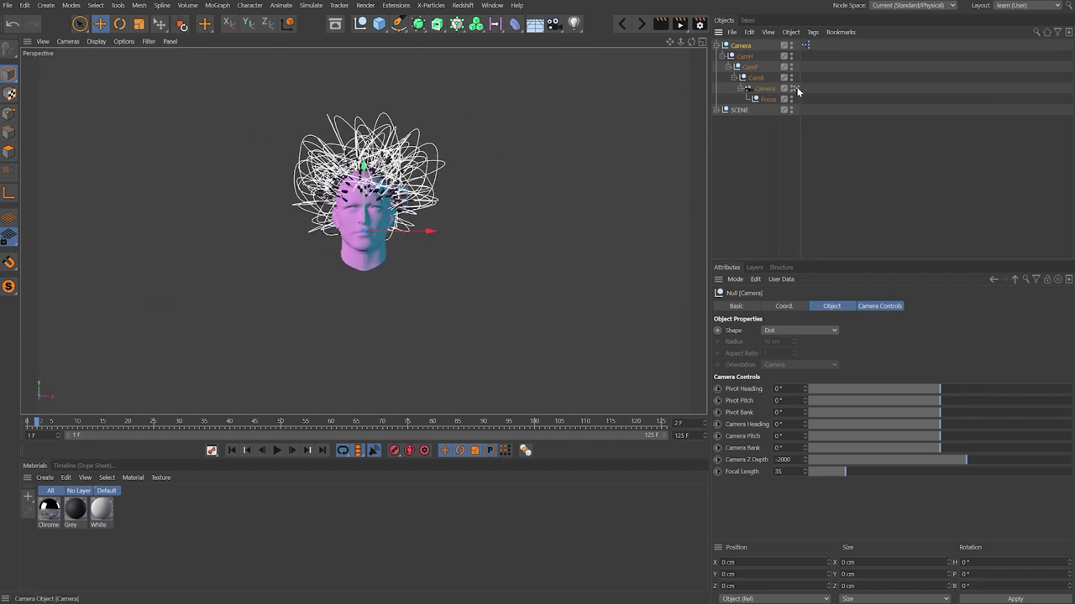
In the four-view layout, set Camera Z Depth to -699 and raise the rig's top null about 76 cm in Y
key("F5")
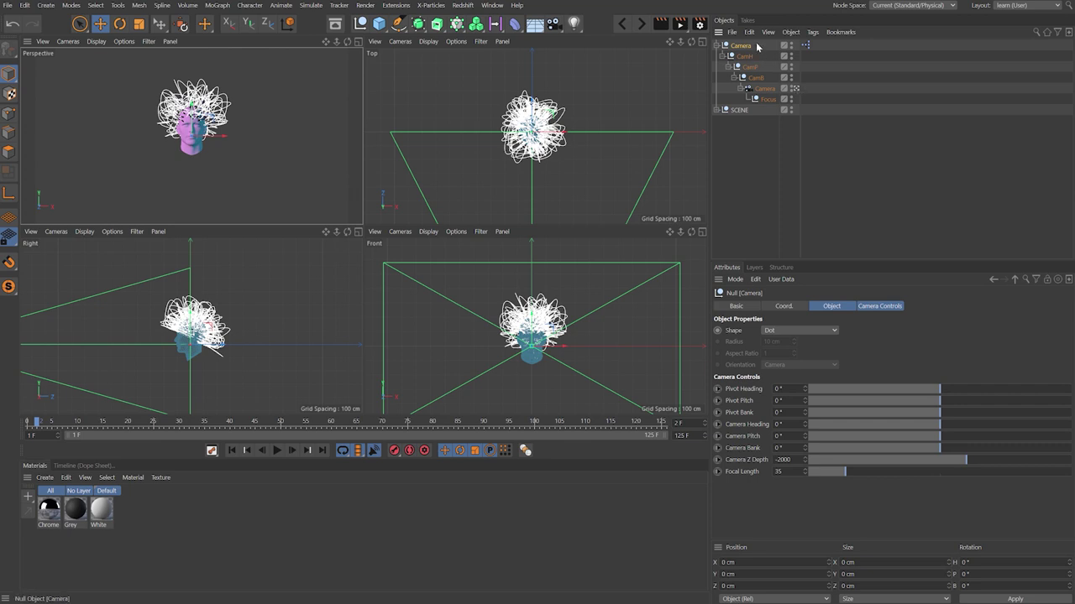
left_click_drag(968, 458, 1035, 459)
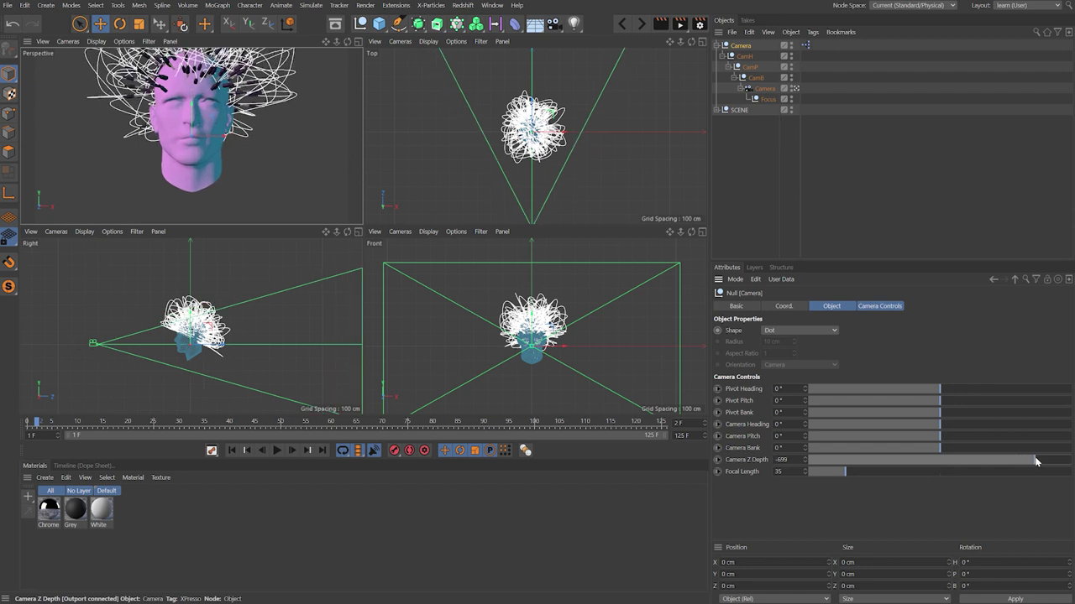
left_click_drag(527, 360, 527, 347)
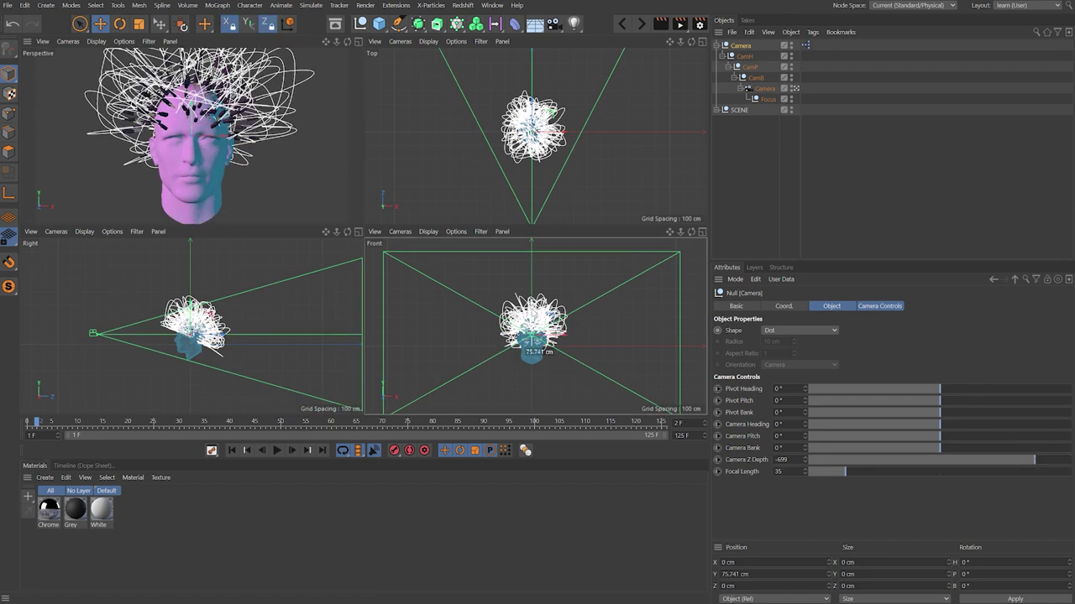
Set Pivot Heading to -44° and keyframe it at frame 1
left_click_drag(941, 389, 907, 400)
key("F1")
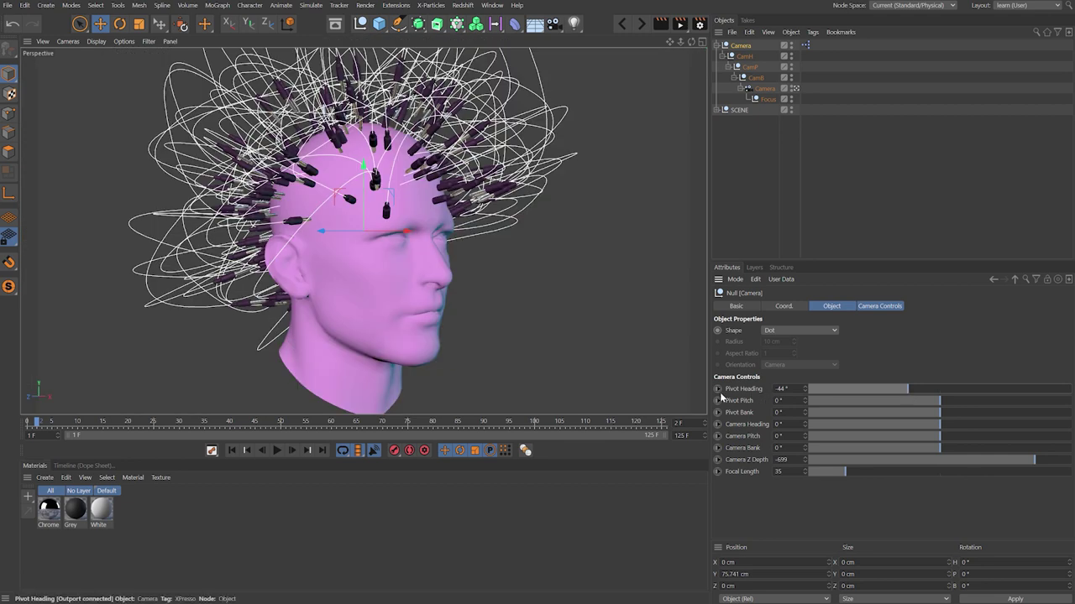
left_click(232, 450)
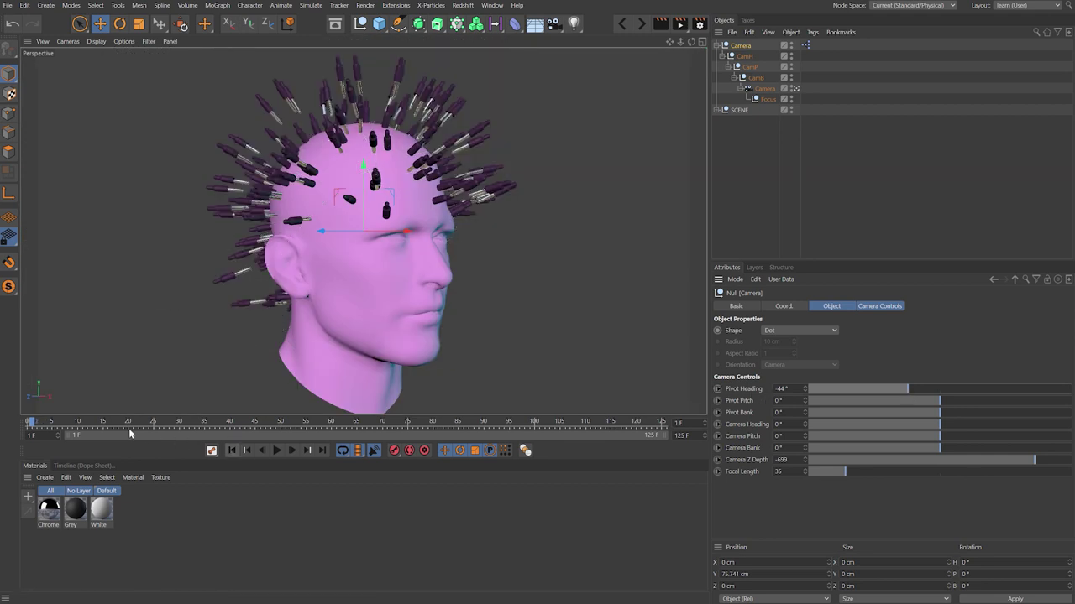
left_click(717, 389)
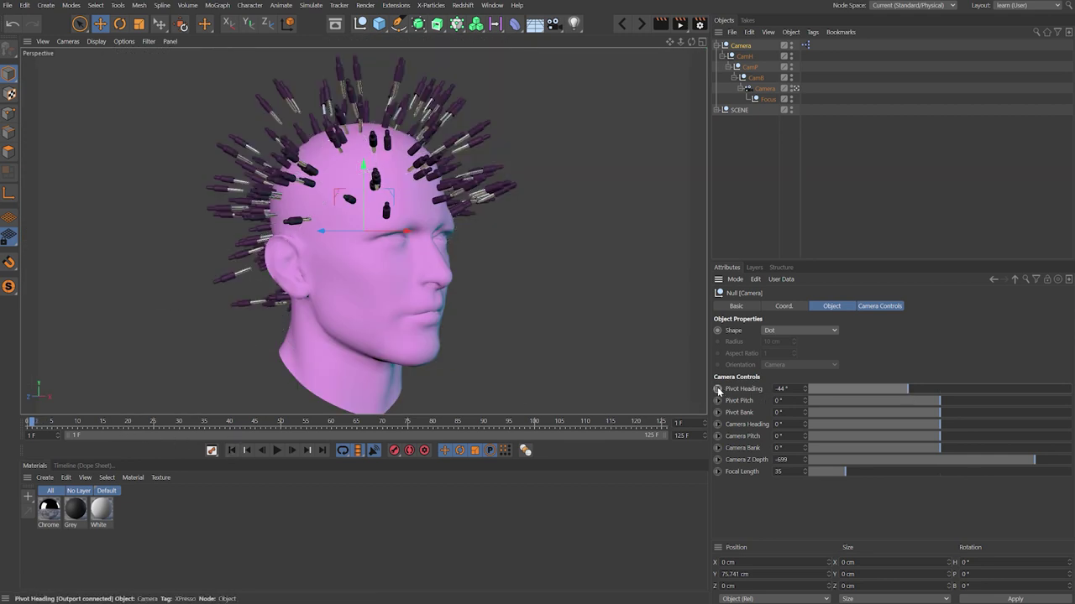
Set Pivot Heading to 55° at the last frame, 125, and keyframe it
left_click(324, 451)
left_click_drag(907, 389, 979, 390)
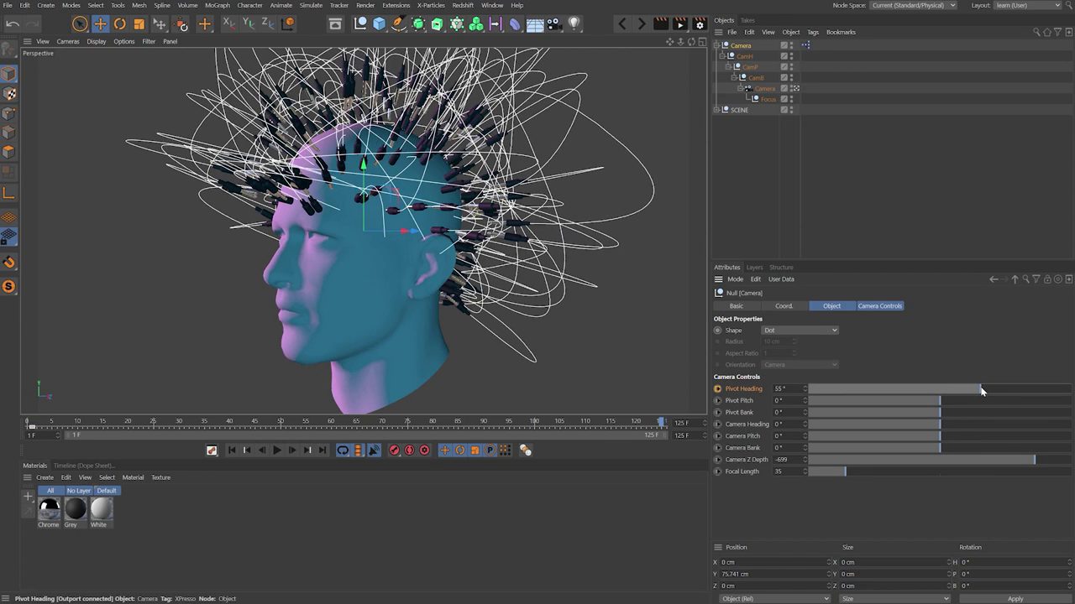
left_click(717, 389)
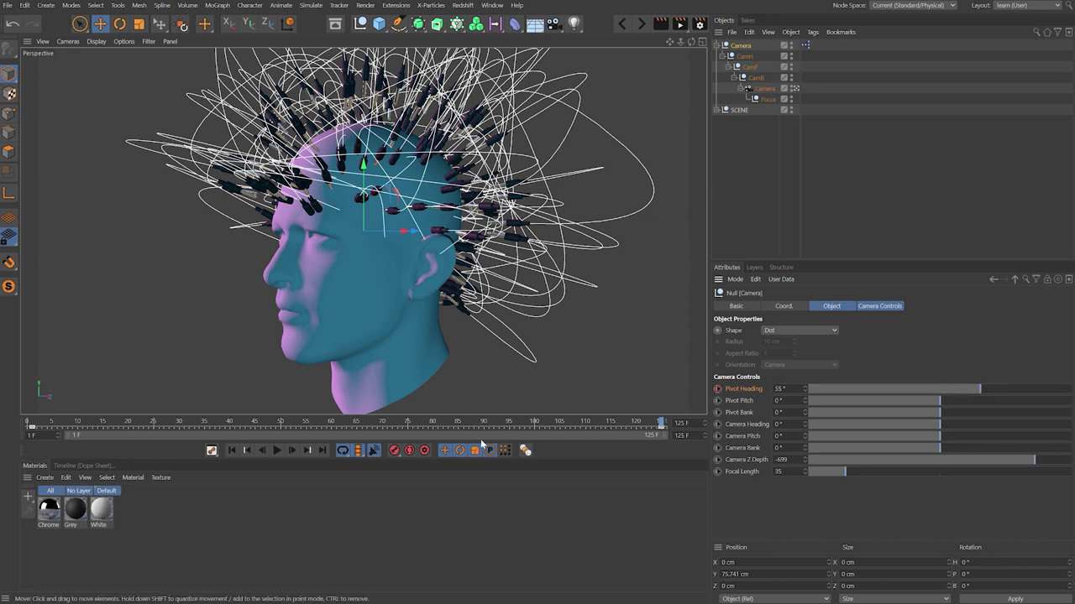
Show the Pivot Heading track's F-curve in an enlarged timeline and make its keyframe interpolation linear
left_click(72, 467)
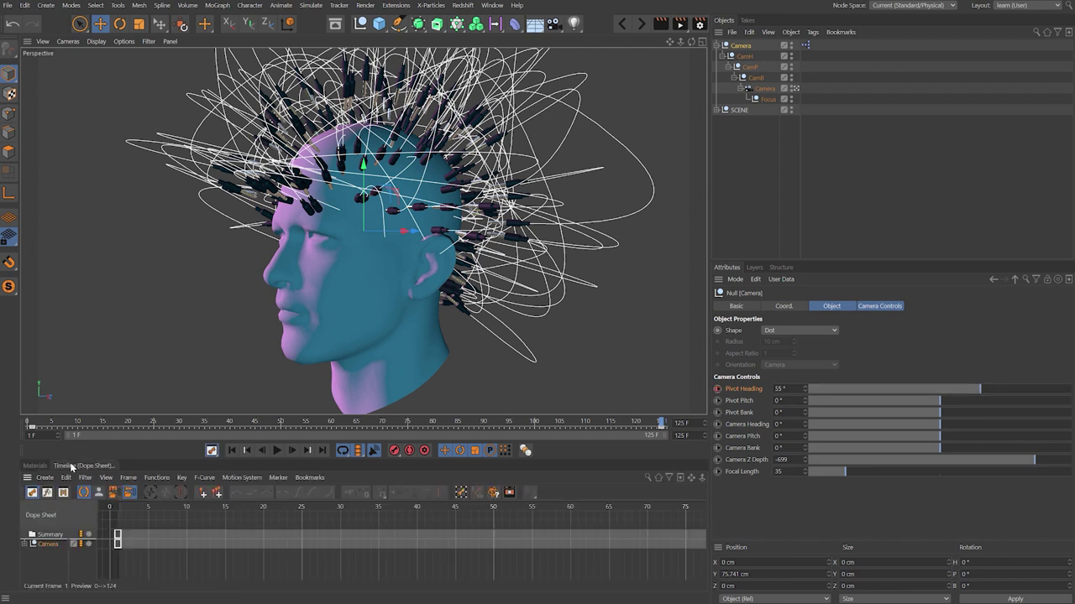
left_click(53, 544)
left_click_drag(154, 460, 154, 365)
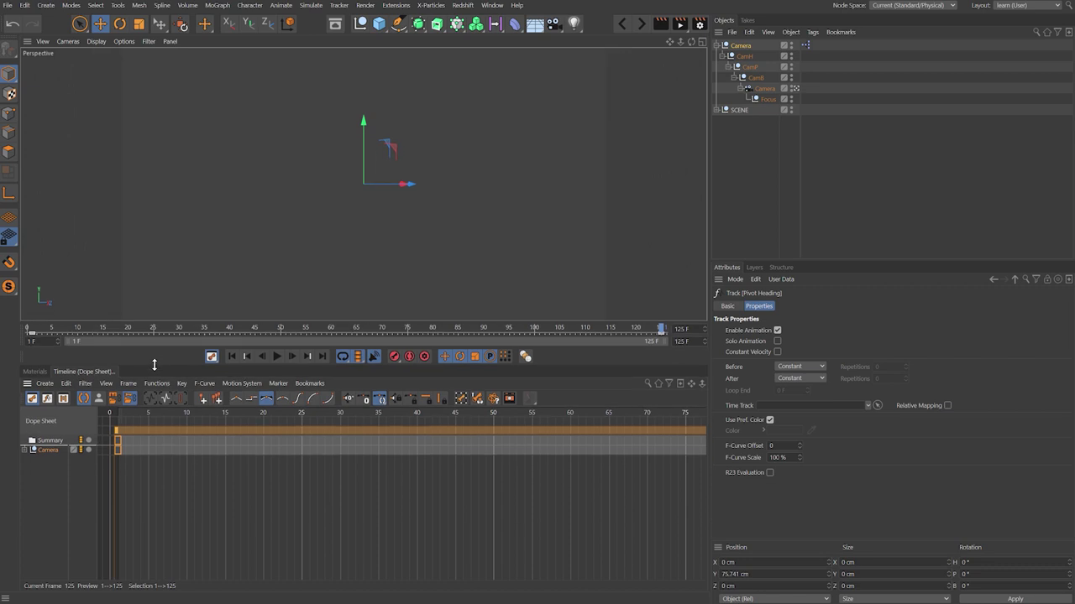
left_click(283, 534)
key("Tab")
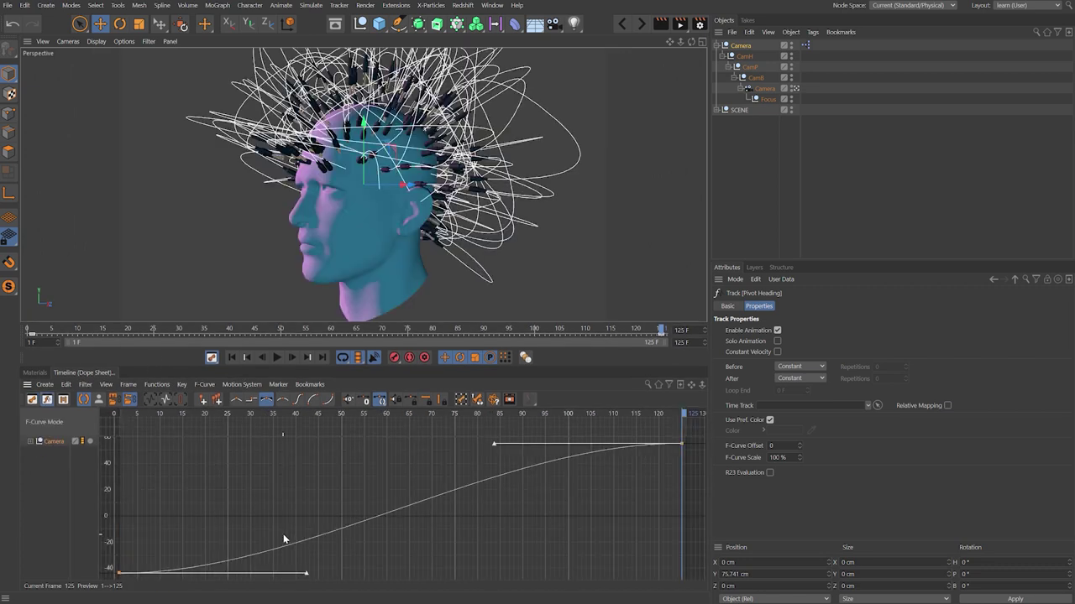
key("alt+l")
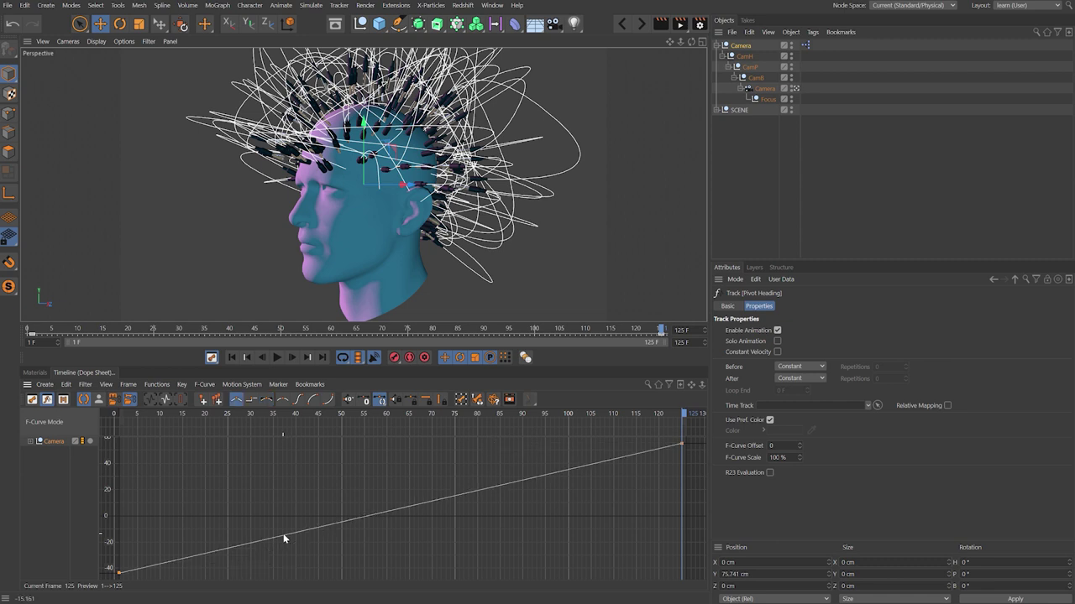
Keyframe the Camera null's Pivot Pitch at -16° on frame 1 and at 18° on frame 125
left_click_drag(134, 417, 140, 474)
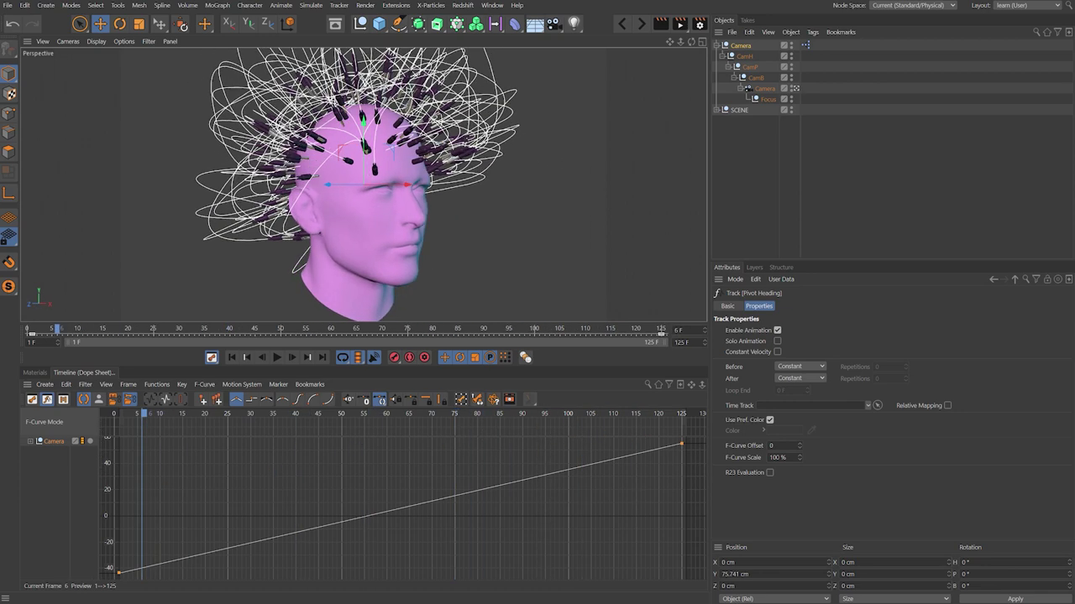
left_click(734, 46)
left_click(233, 358)
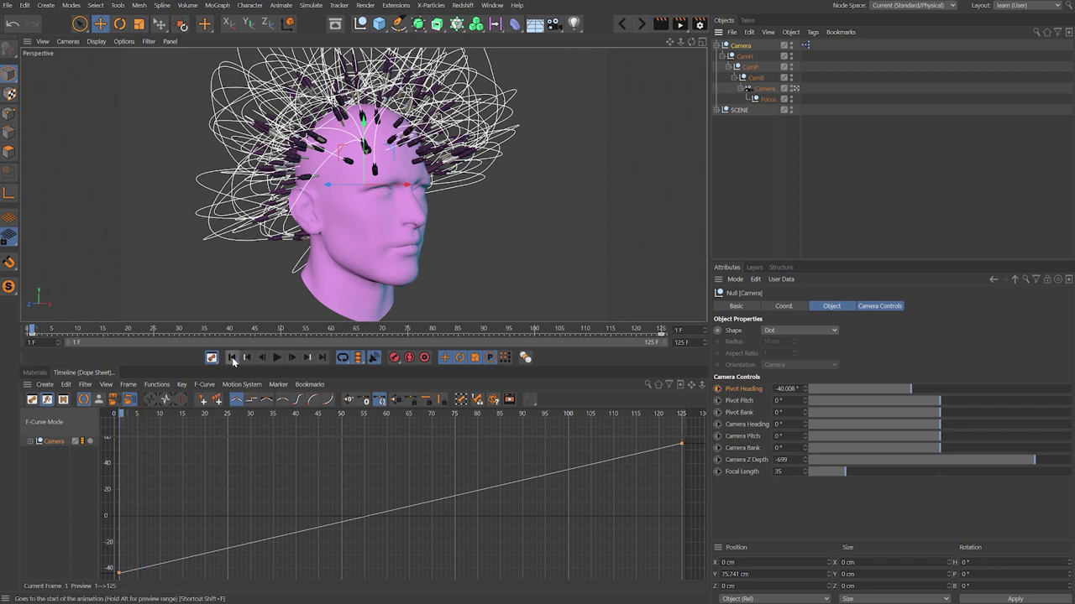
left_click_drag(940, 402, 929, 401)
left_click(718, 401)
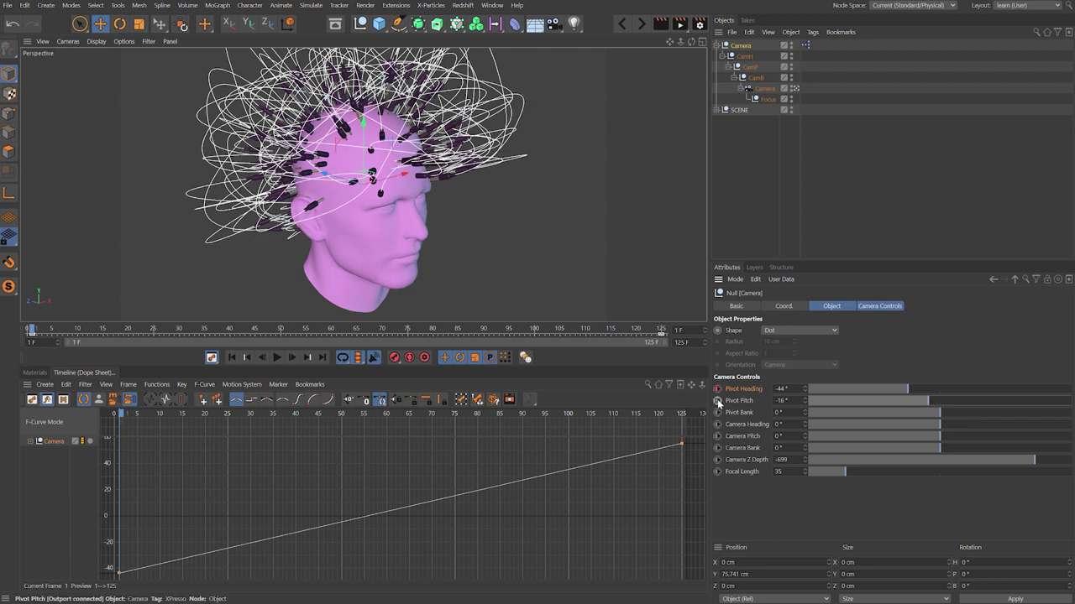
left_click(322, 358)
left_click_drag(927, 403, 953, 405)
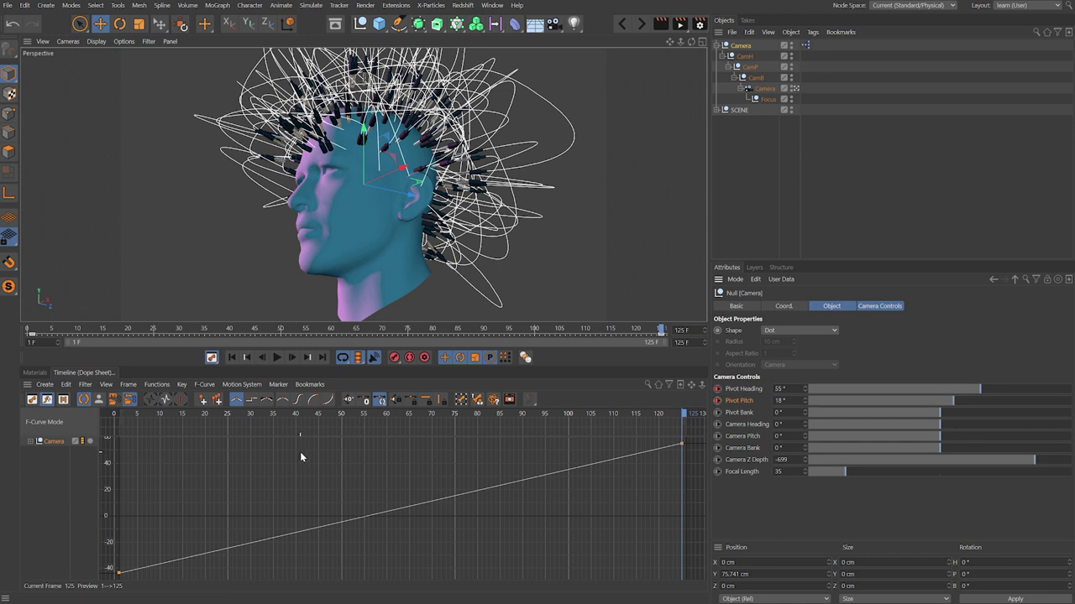
Make all Pivot Heading and Pivot Pitch keys linear and scrub through the animation
left_click(29, 443)
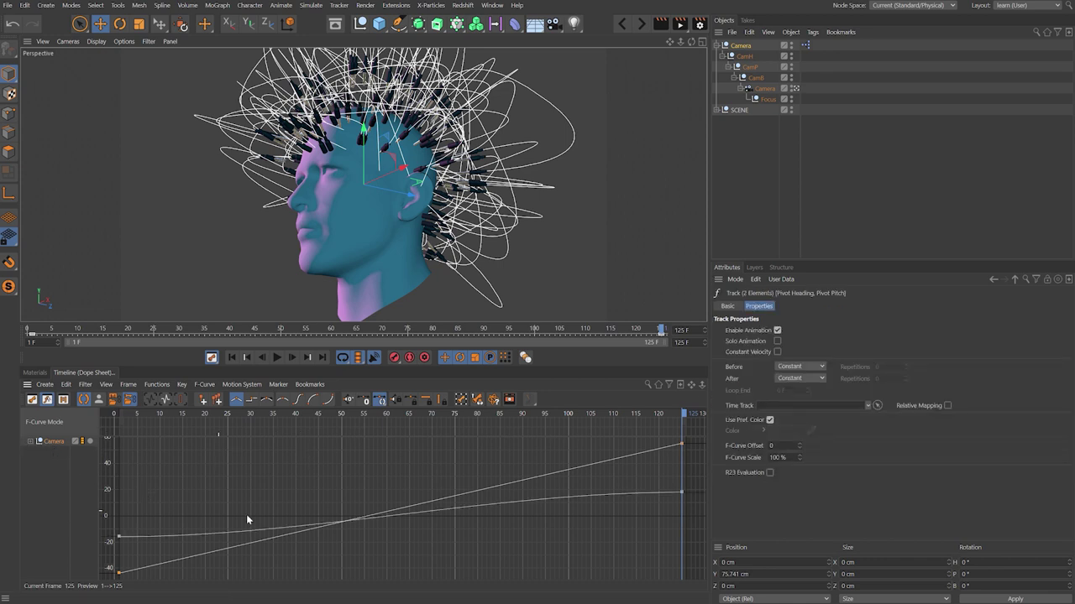
key("ctrl+a")
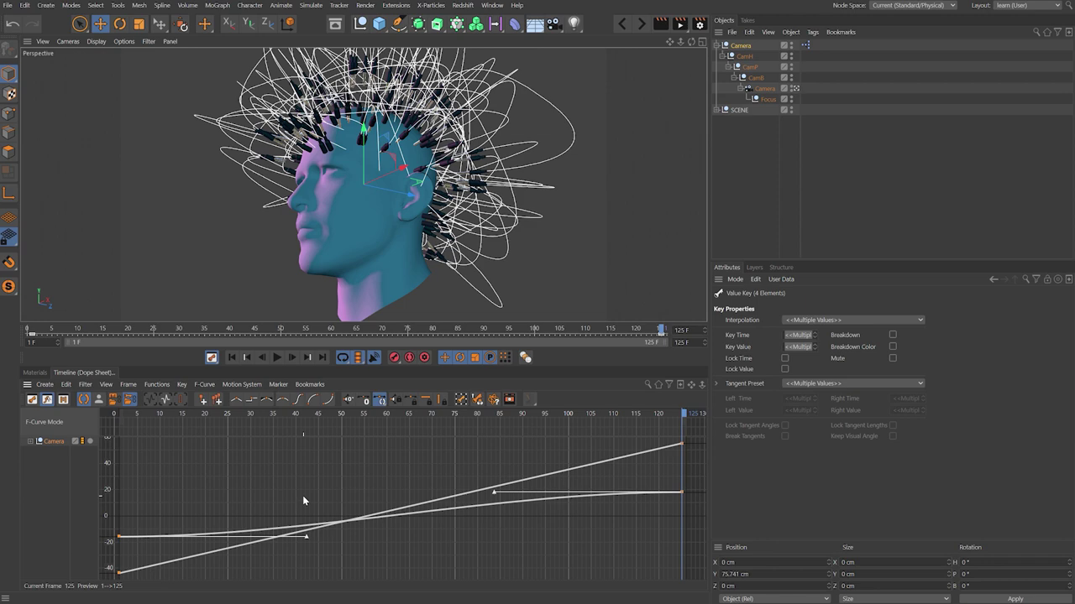
key("alt+l")
mouse_move(132, 416)
left_mouse_down()
mouse_move(597, 413)
mouse_move(151, 445)
mouse_move(484, 451)
left_mouse_up()
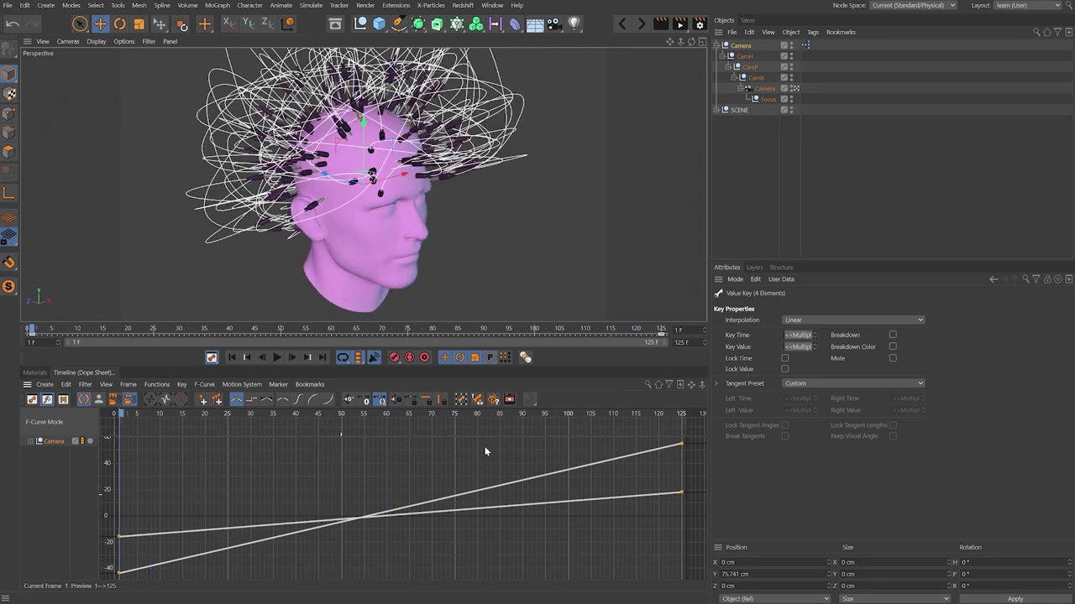
At frame 1, set Camera Z Depth to -454 and keyframe it, lowering the top Camera null to about 57.7 cm in Y
left_click(742, 46)
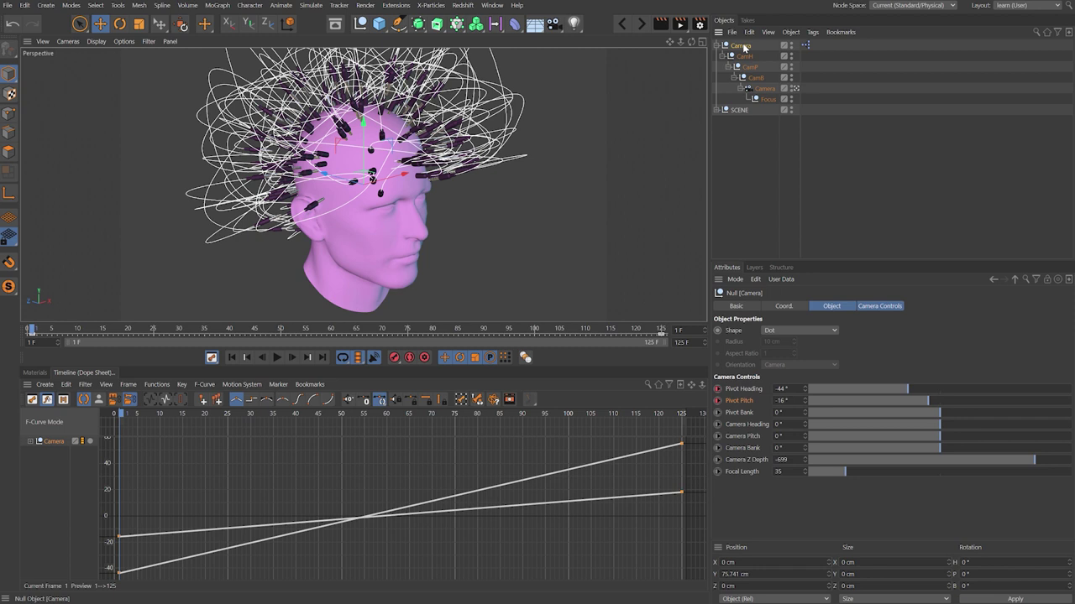
left_click_drag(1035, 460, 1050, 462)
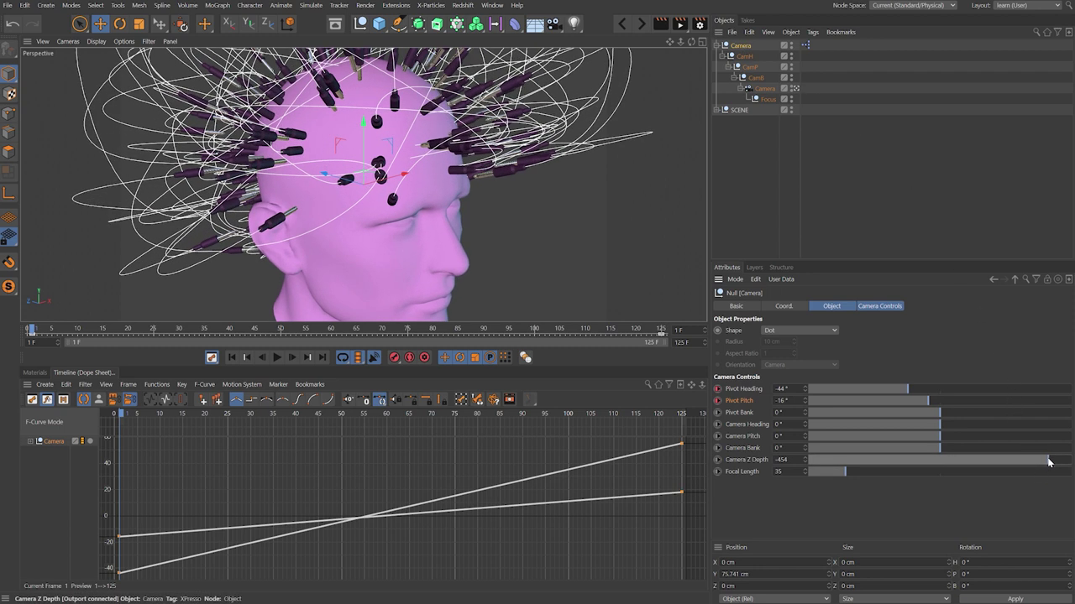
left_click_drag(362, 123, 363, 169)
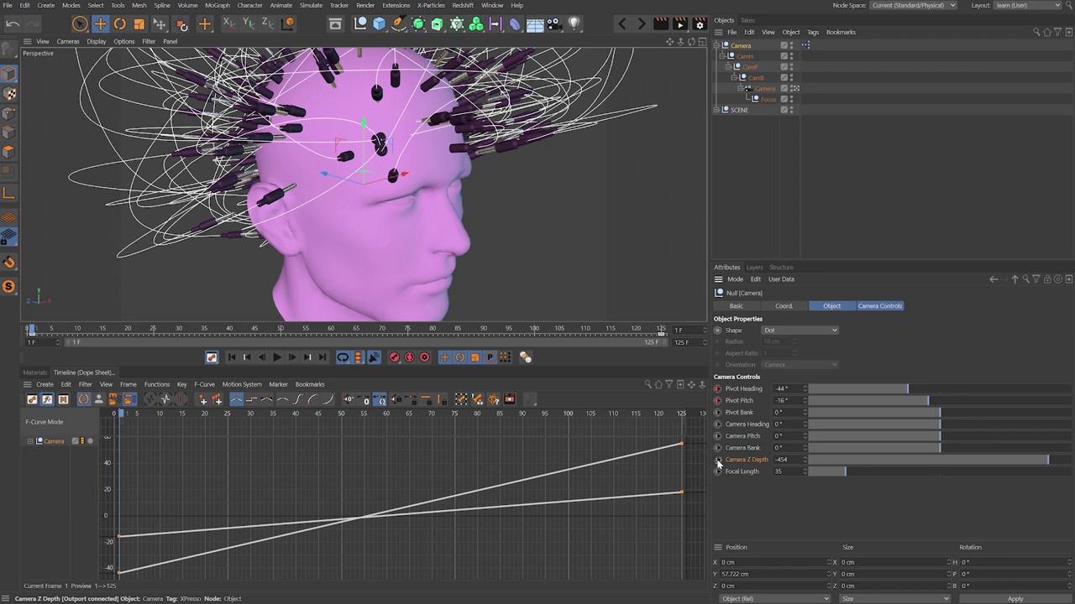
Set Camera Z Depth to -597 at frame 125 and keyframe it
left_click(323, 357)
left_click_drag(1045, 460, 1042, 461)
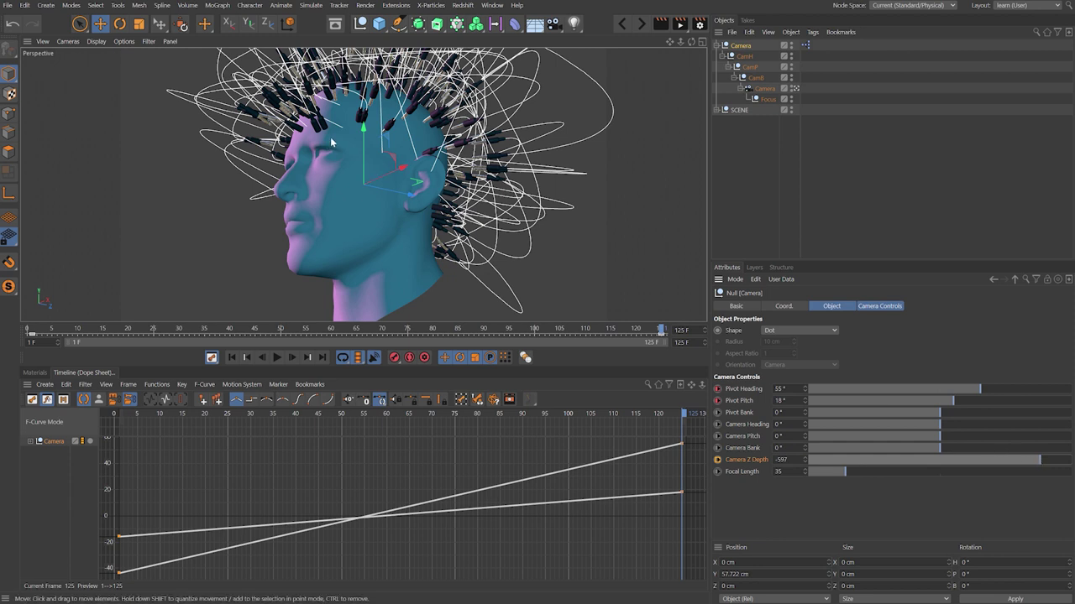
left_click(716, 460)
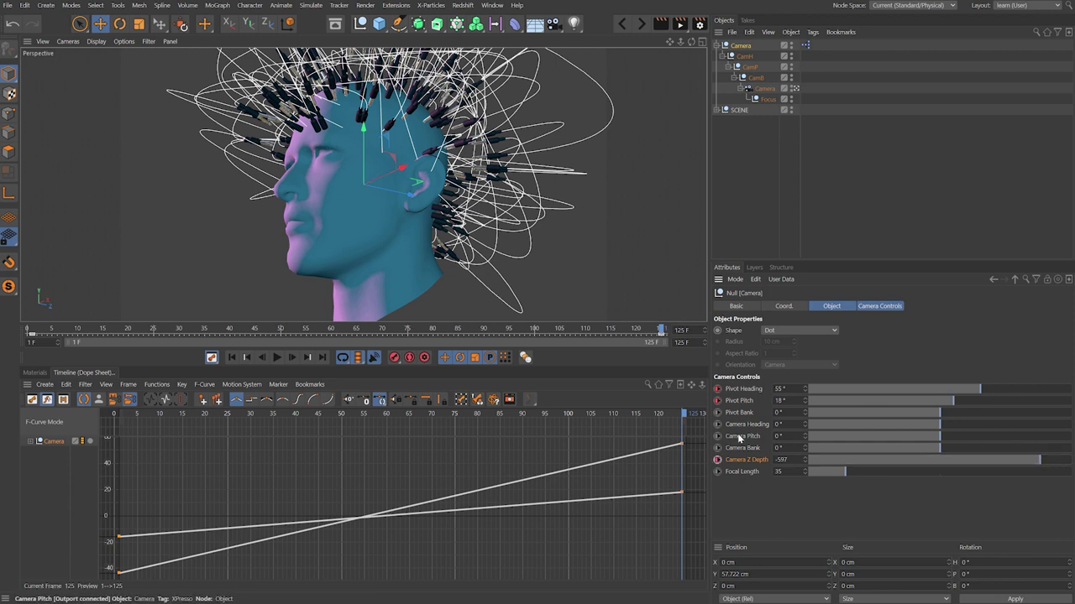
Show the null's coordinates alongside its camera controls and keyframe Y position at 82.722 cm on frame 125 and 48.722 cm on frame 1
left_click(784, 306)
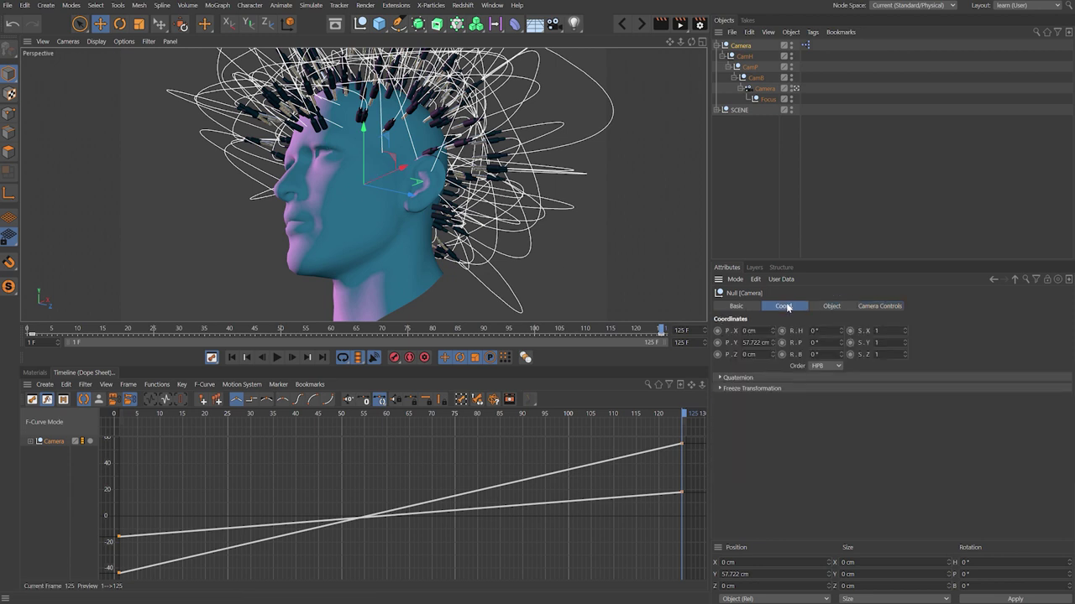
left_click(879, 305, "shift")
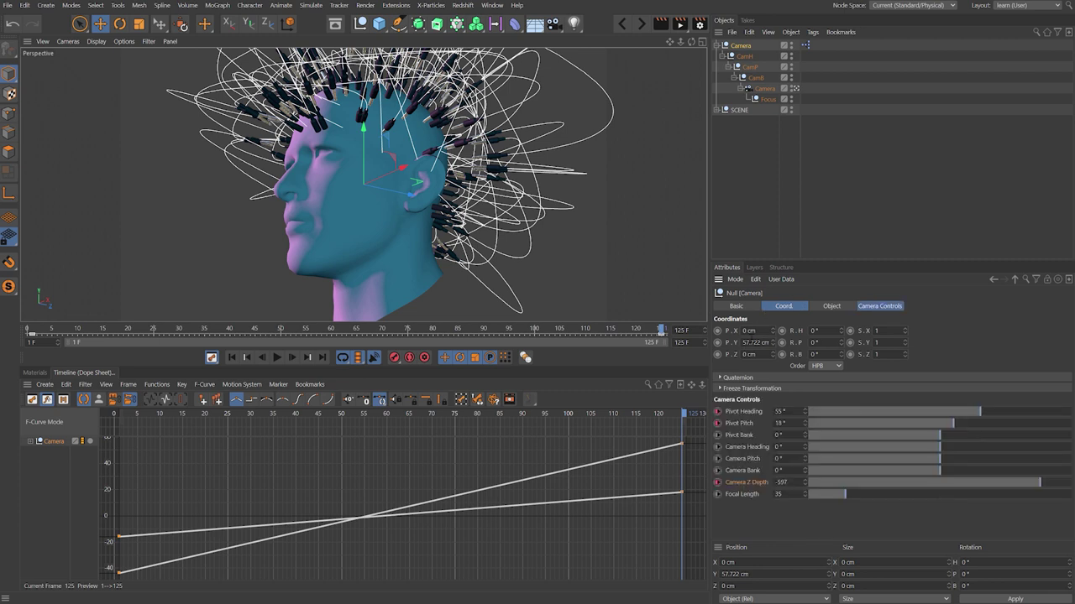
left_click_drag(774, 345, 774, 320)
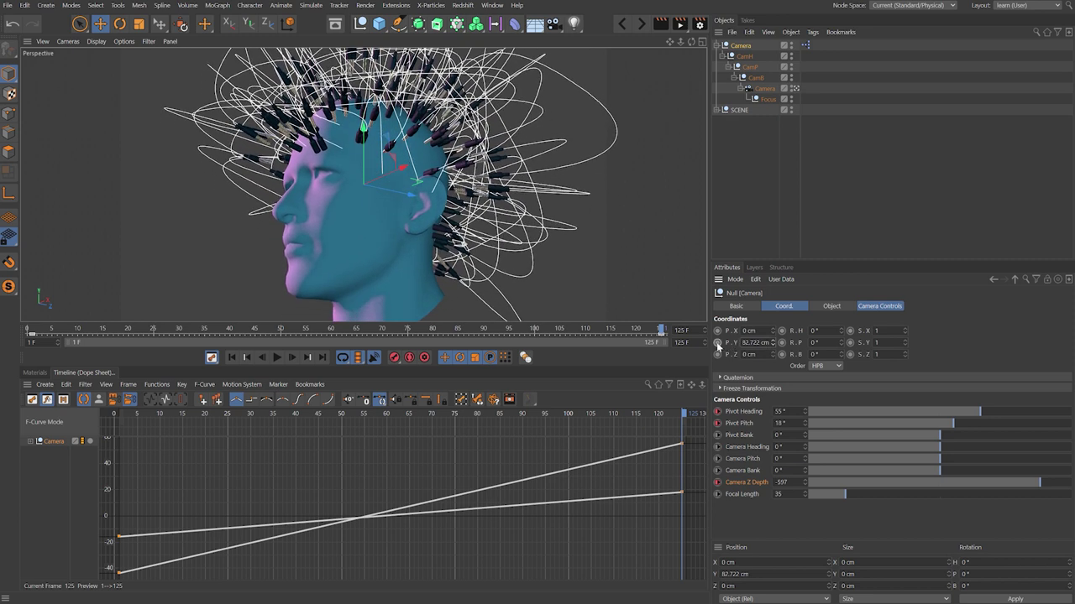
left_click(232, 357)
left_click_drag(774, 342, 774, 371)
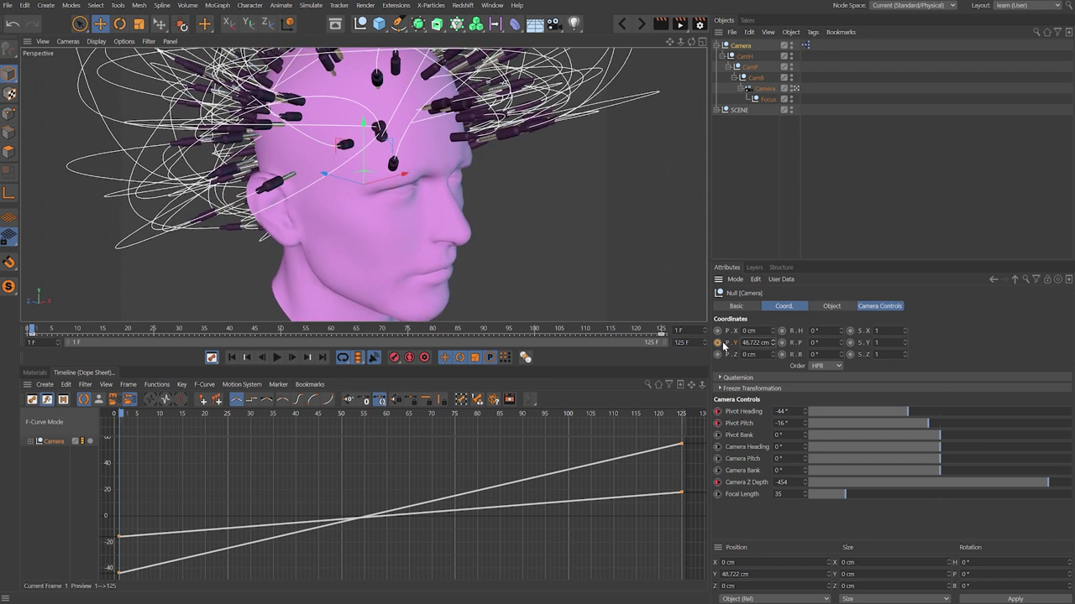
Make the keys of Pivot Heading, Pivot Pitch, Camera Z Depth and Position Y linear, and play the animation
left_click(50, 443)
left_click(31, 441)
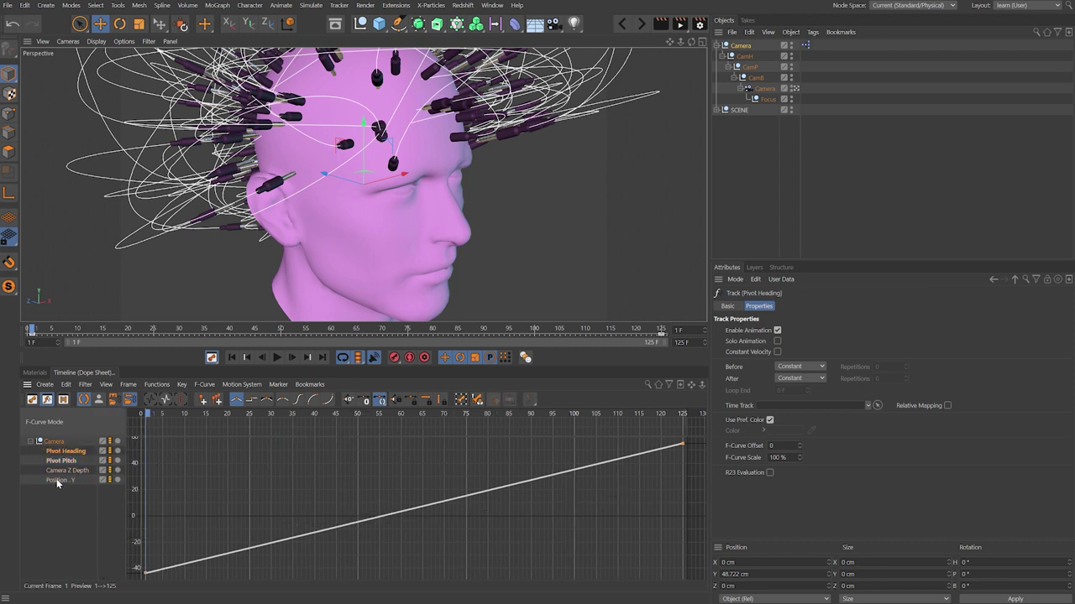
key("h")
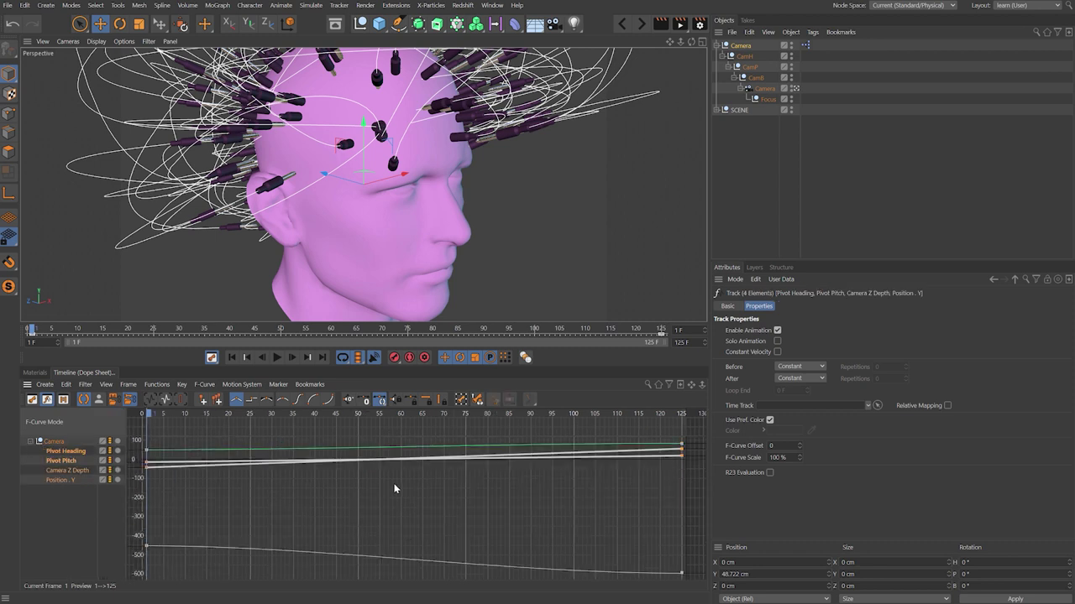
key("ctrl+a")
key("alt+l")
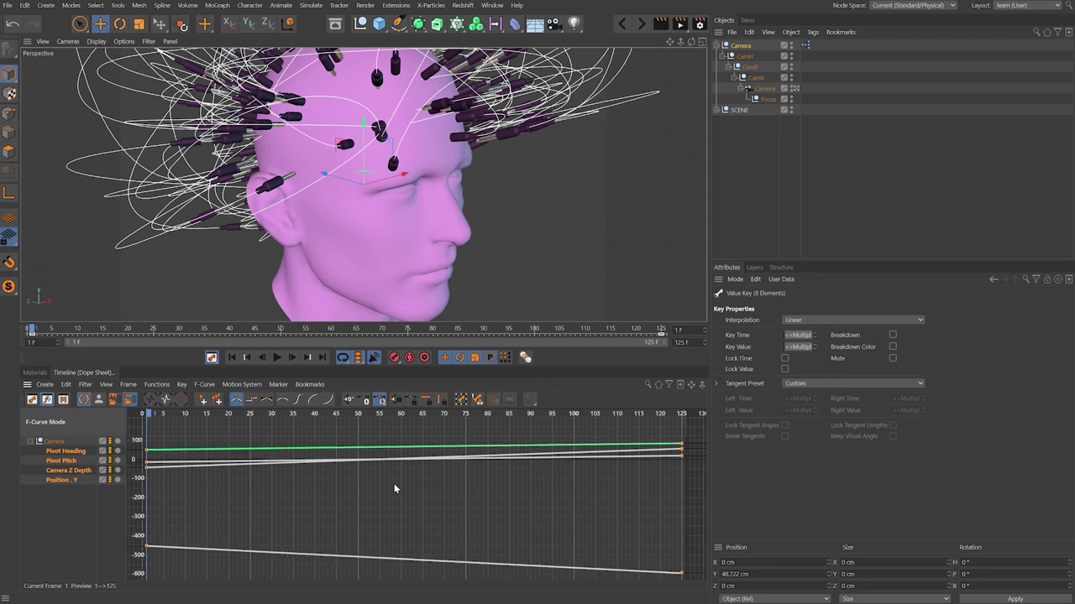
left_click(395, 488)
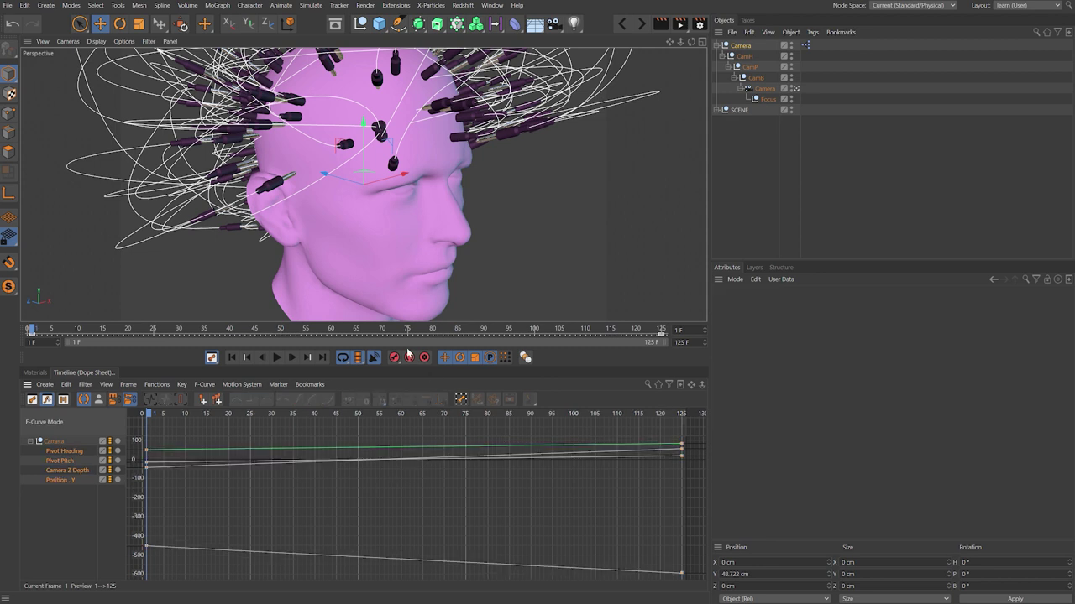
left_click(275, 358)
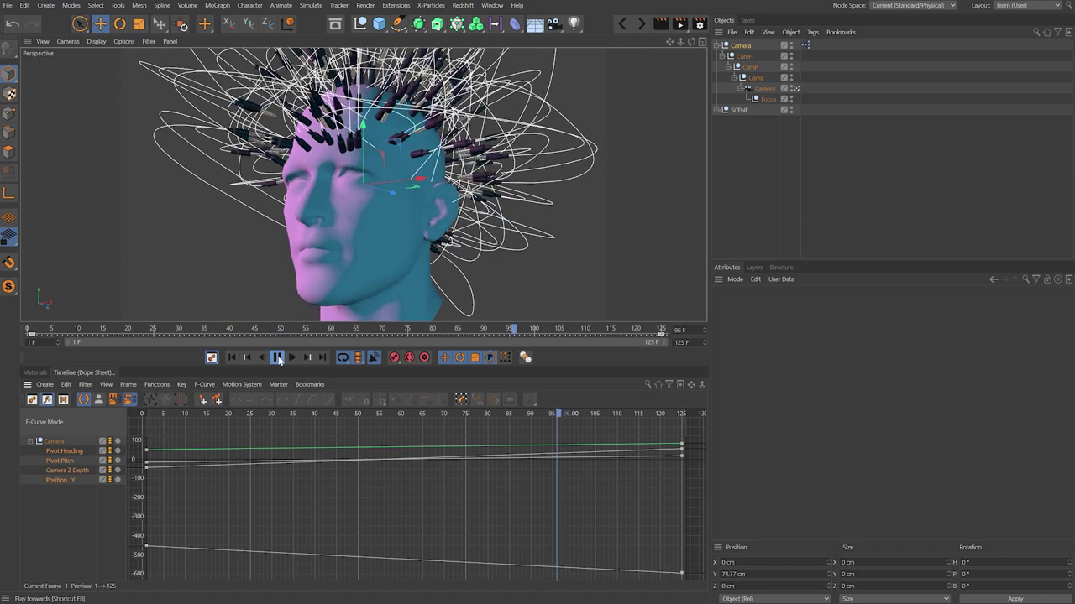
left_click(278, 357)
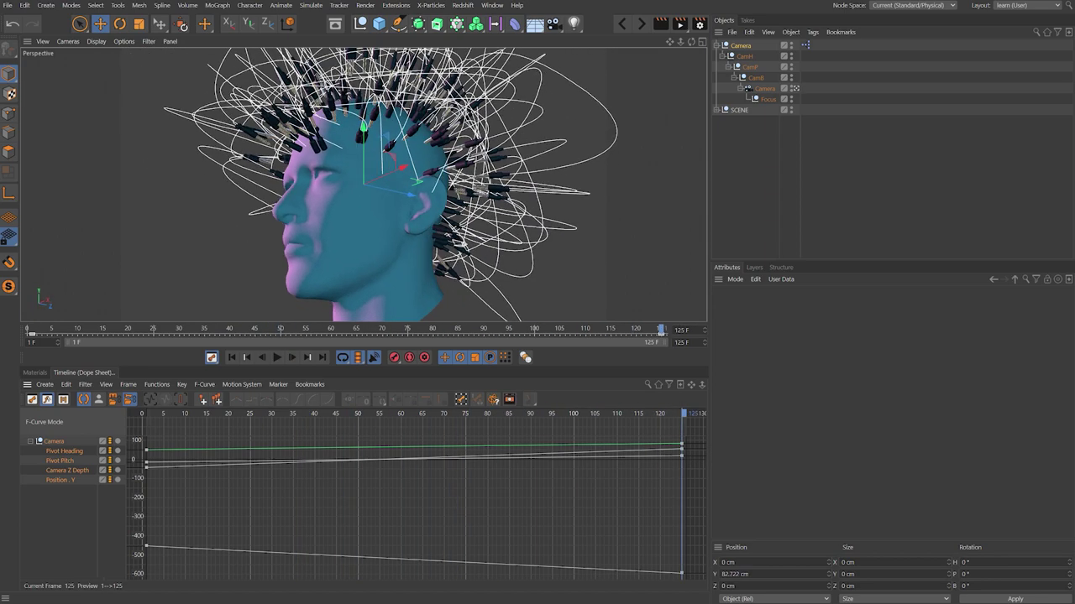
On the Pivot Heading curve, raise the frame 125 key to about 77.5° and move the frame 1 key closer to 0°
left_click(53, 451)
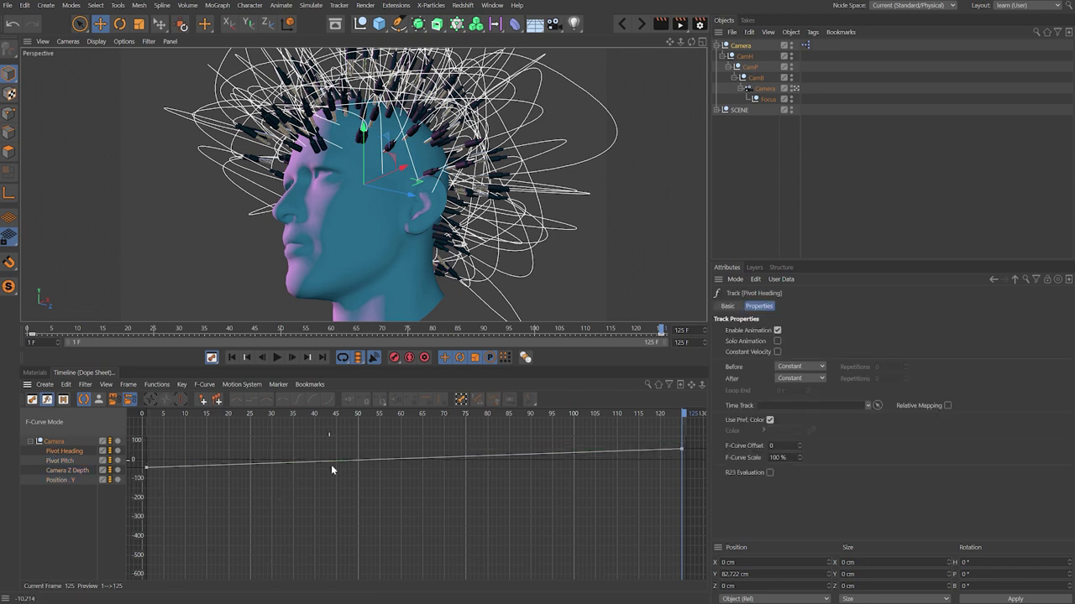
scroll(336, 483, "up", 2)
left_click_drag(657, 488, 679, 471)
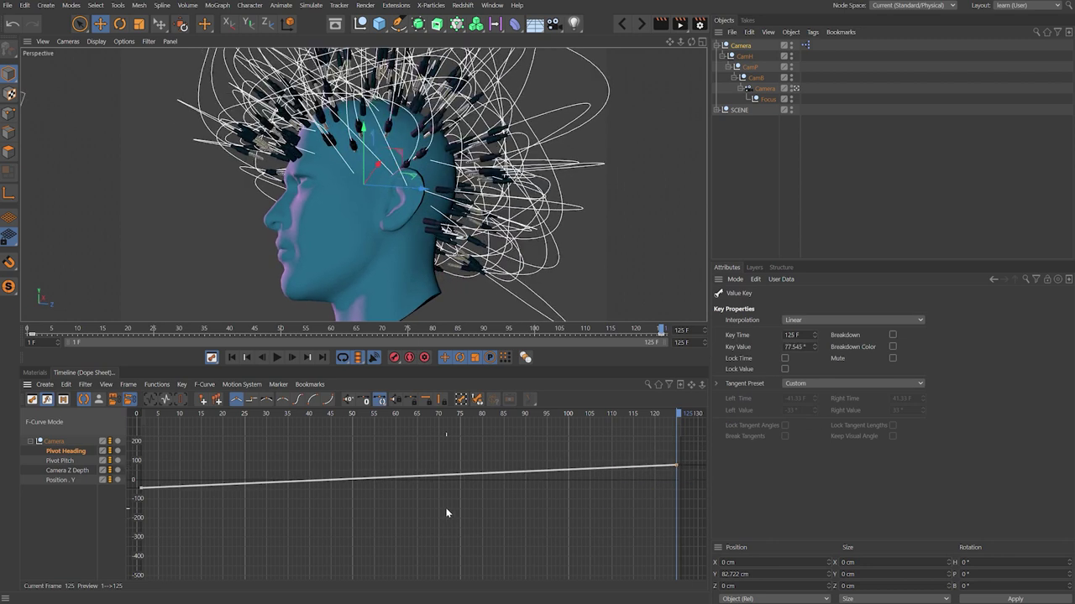
key("h")
left_click_drag(348, 414, 115, 429)
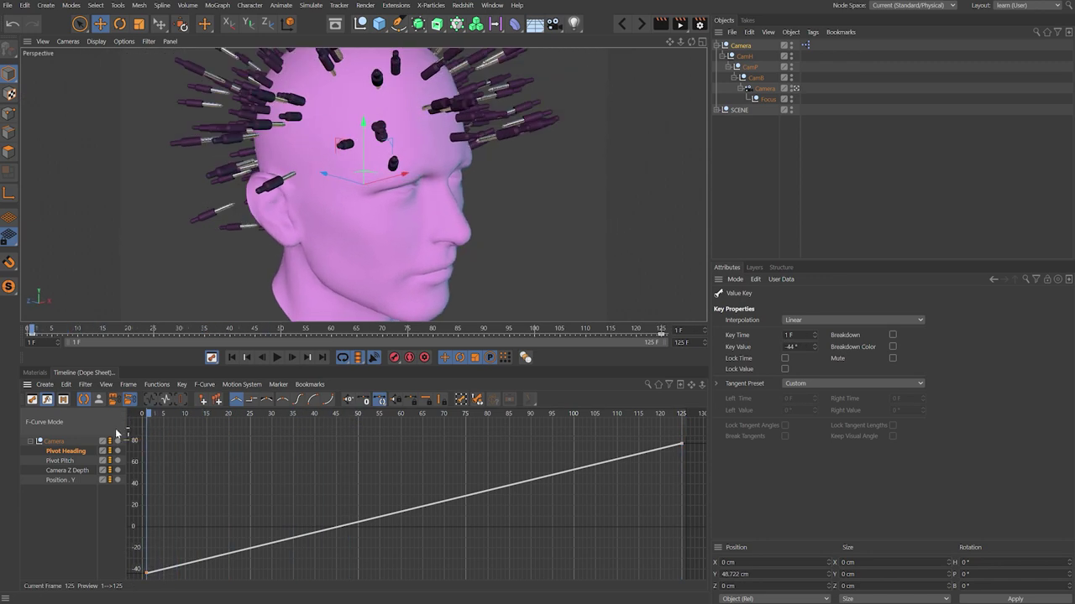
left_click_drag(149, 574, 151, 543)
On the Pivot Pitch curve, move the frame 1 key to about -8.9° and the frame 125 key to about 11.4°
left_click(62, 461)
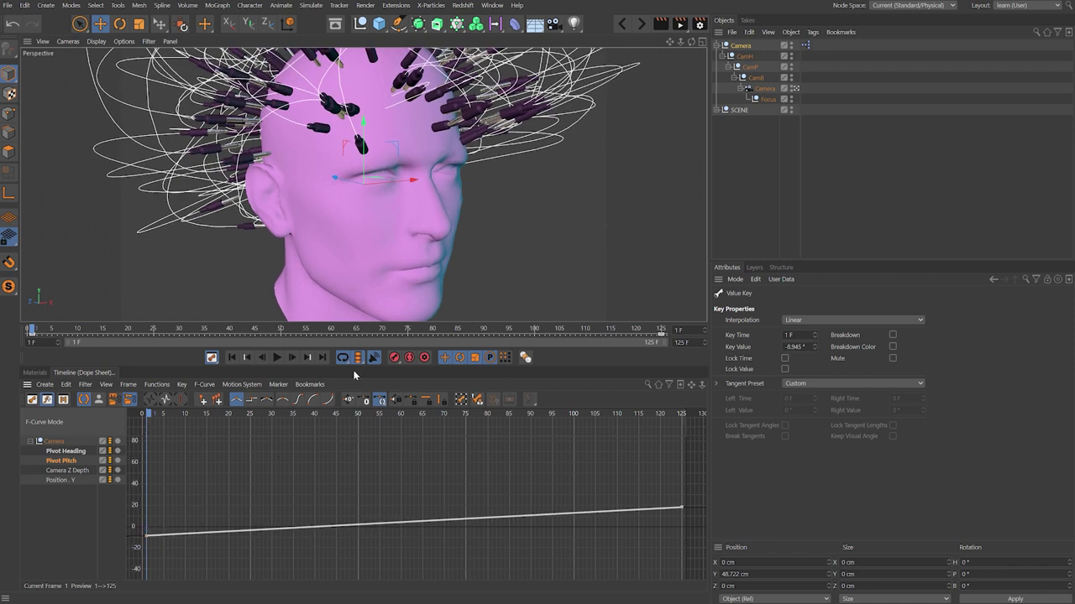
left_click(321, 358)
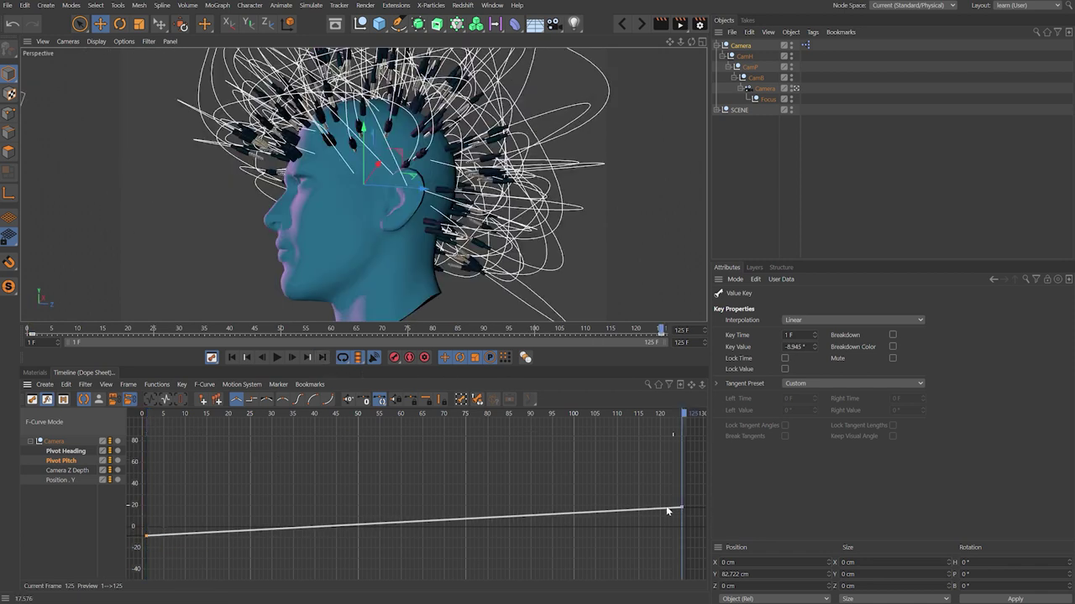
left_click_drag(692, 494, 682, 519)
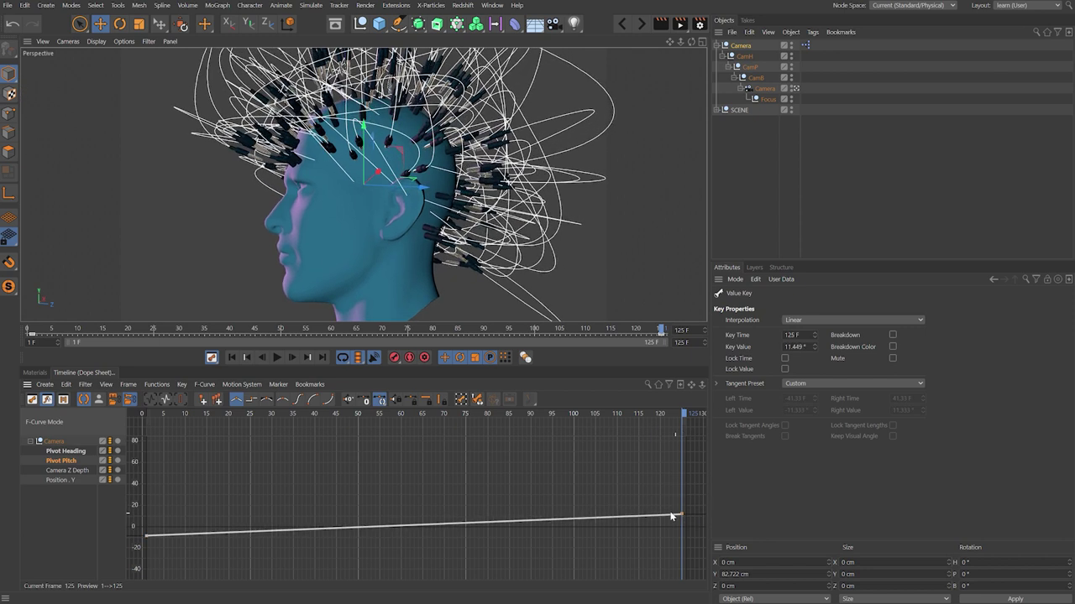
left_click_drag(163, 408, 110, 417)
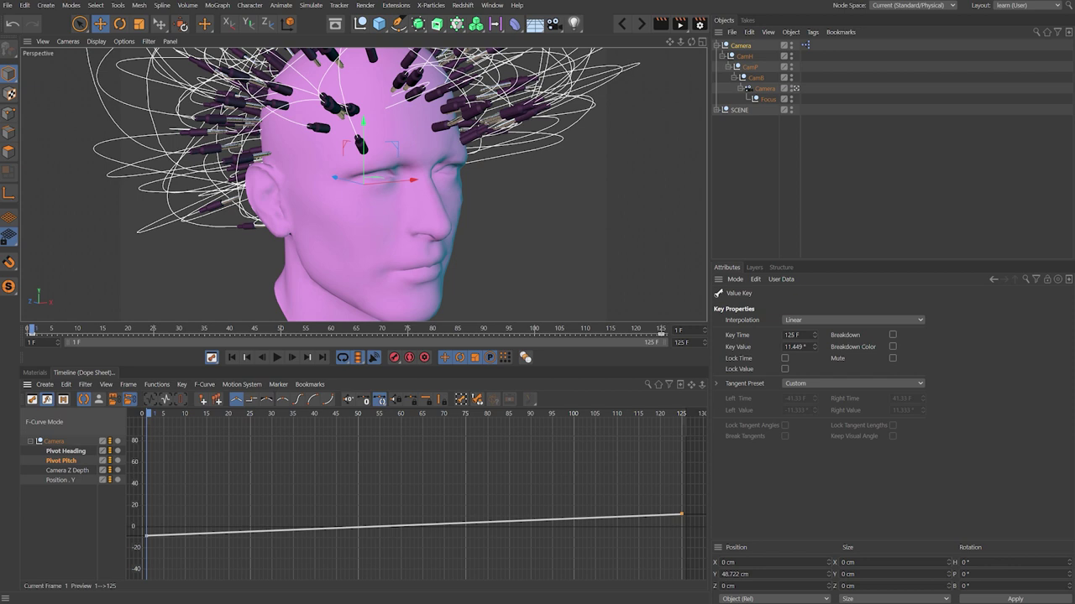
Reverse the Camera Z Depth move by mirroring its two keys in X, and scrub through to the last frame
left_click(75, 471)
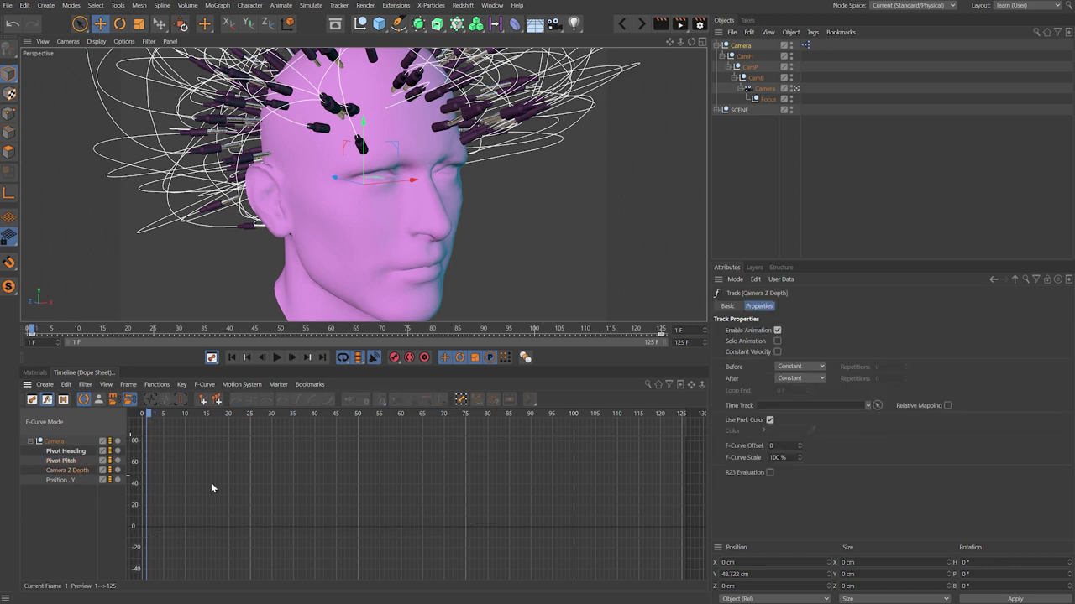
key("h")
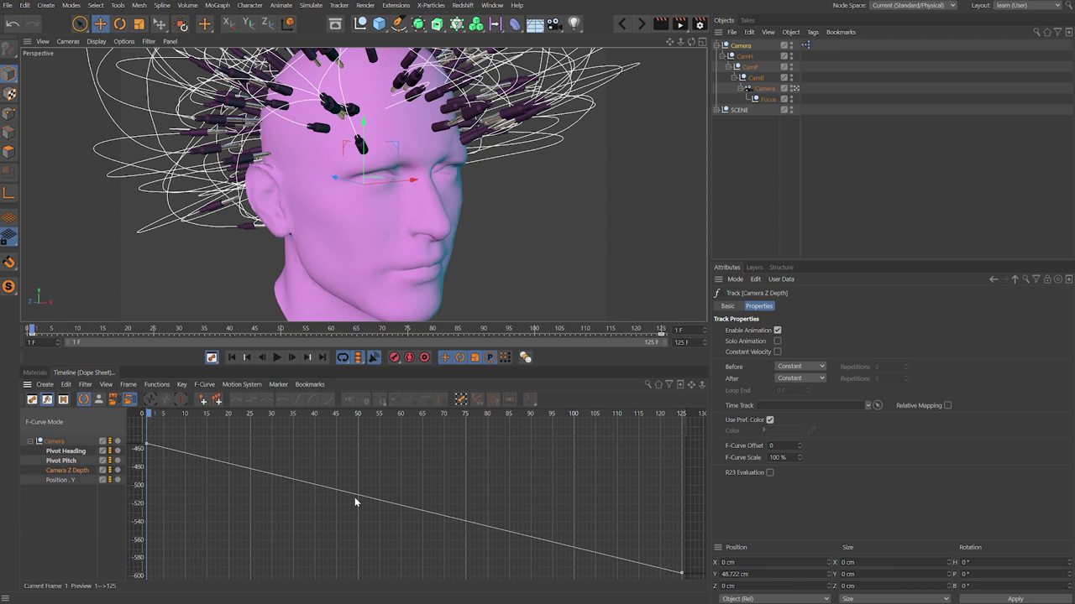
left_click(354, 497)
left_click(182, 384)
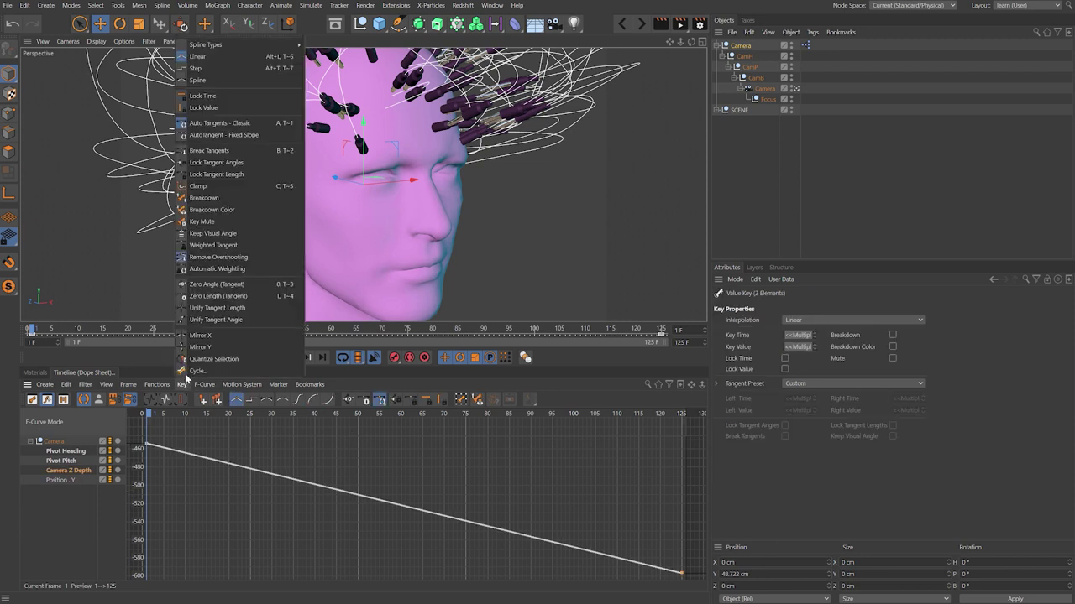
left_click(190, 335)
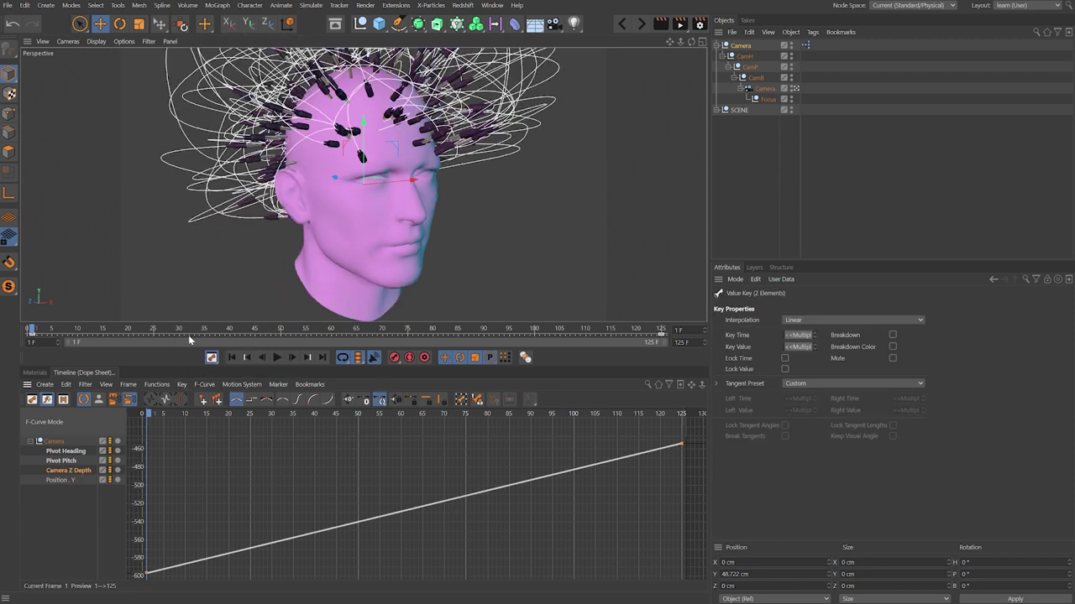
left_click_drag(163, 416, 690, 426)
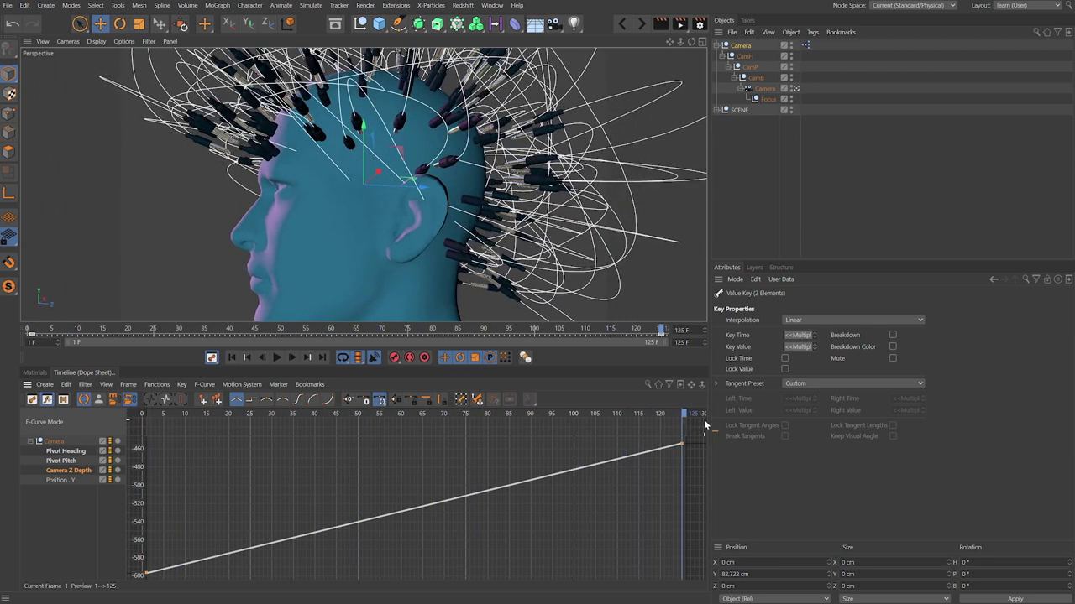
On the Position Y curve, lower the frame 125 key to about 61.7 cm and play the animation
left_click(59, 480)
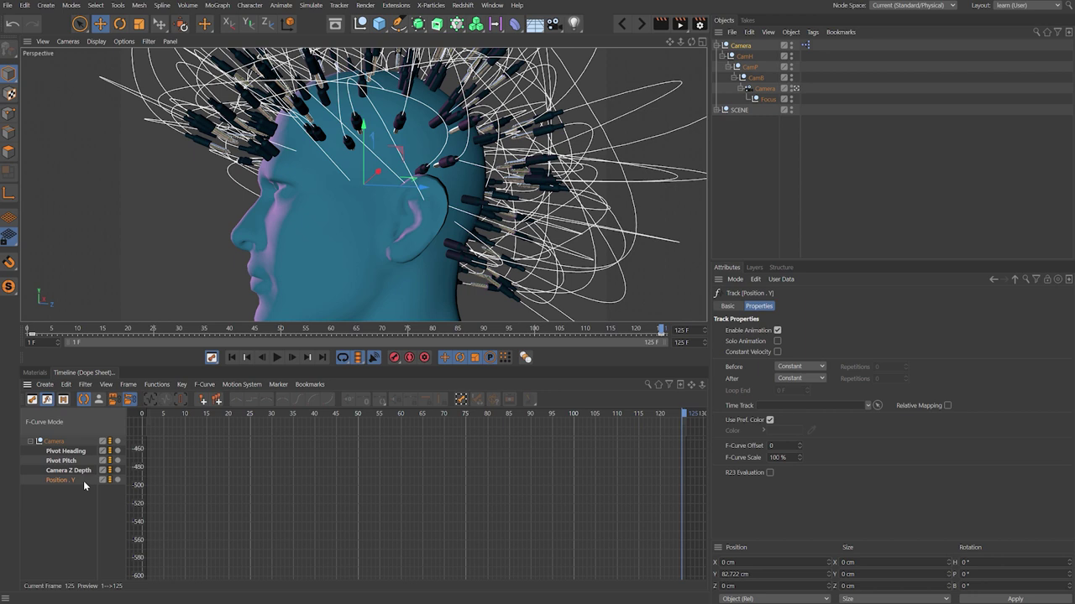
key("h")
left_click_drag(686, 443, 650, 523)
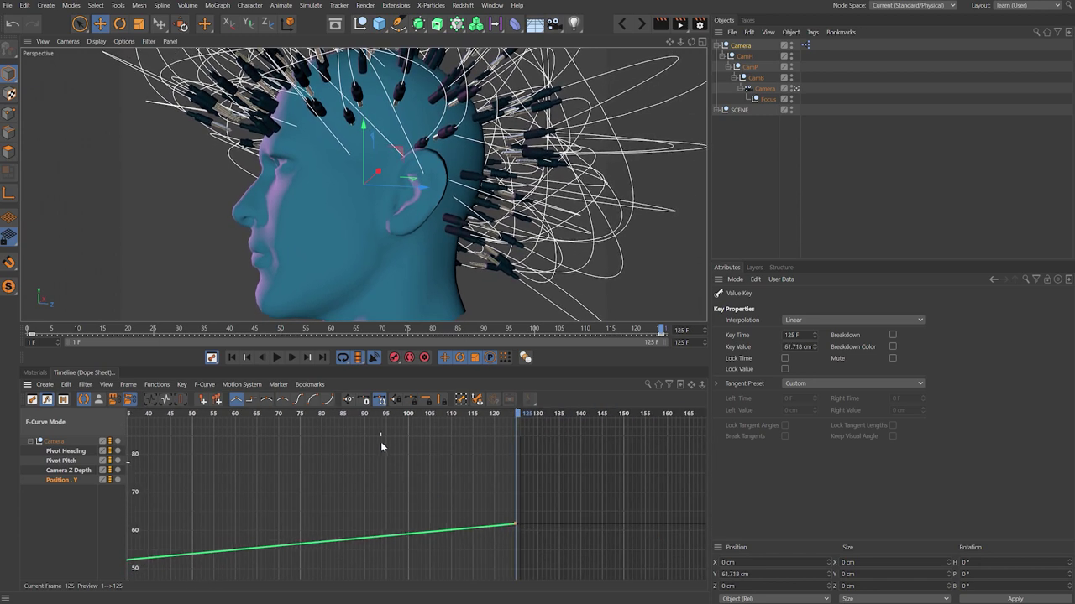
left_click(276, 356)
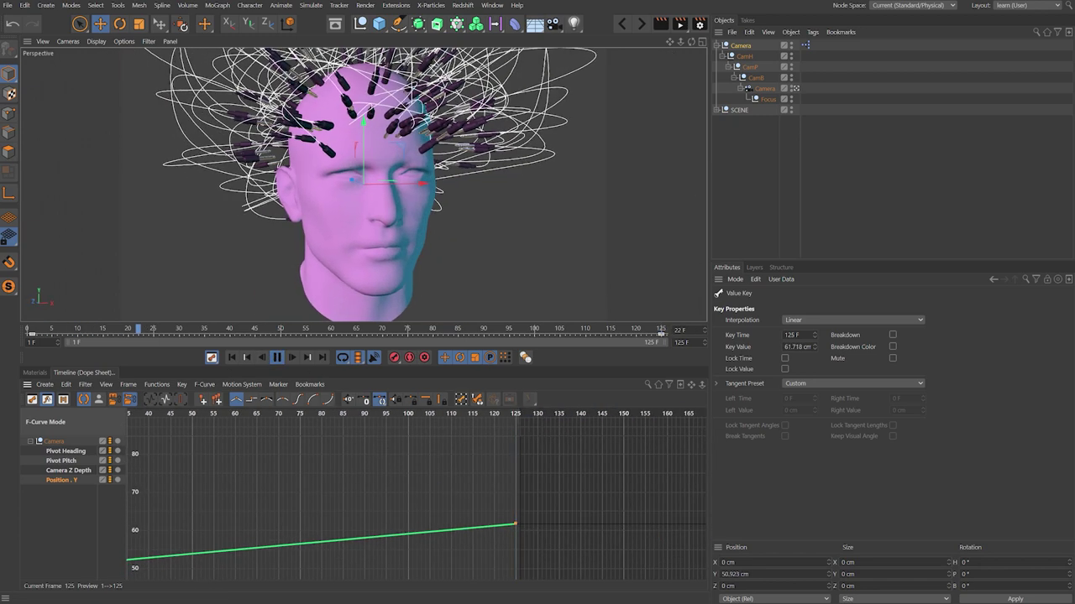
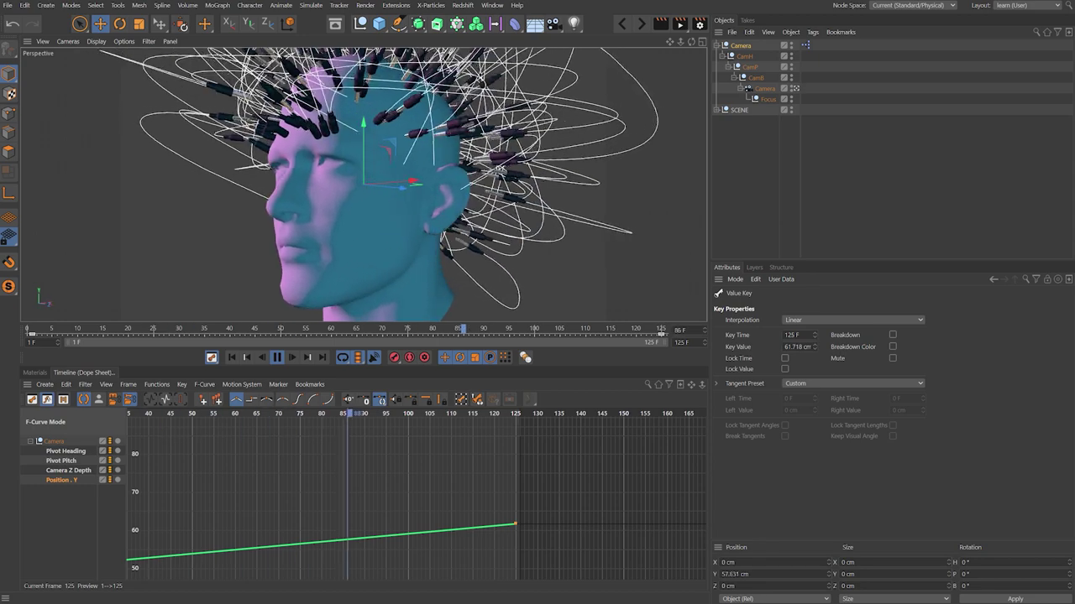
left_click(275, 358)
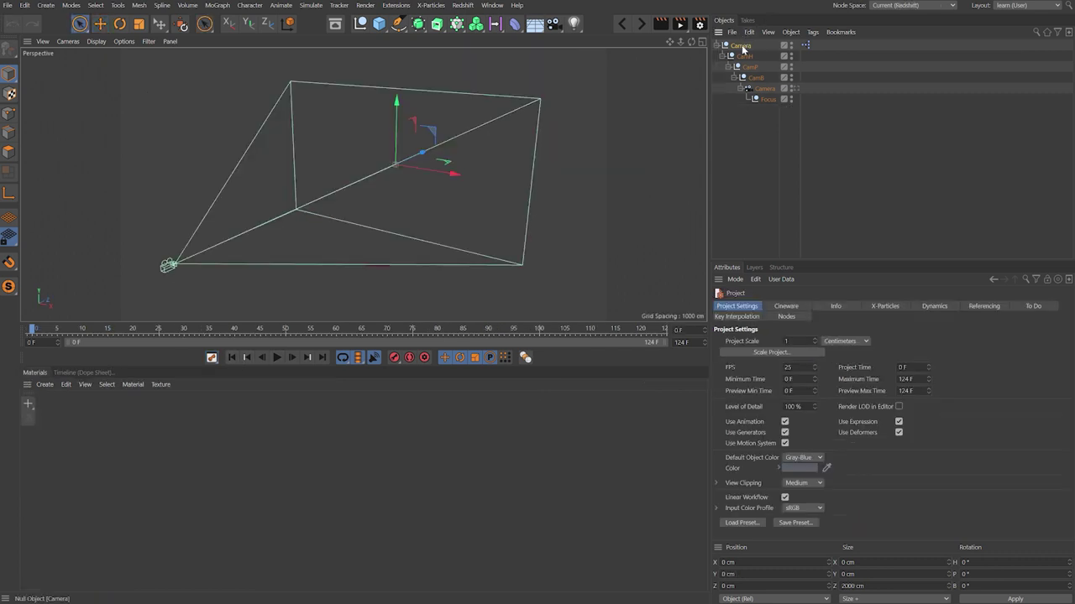
Add a Boolean user data entry to the Camera Controls group of the top Camera null
left_click(741, 47)
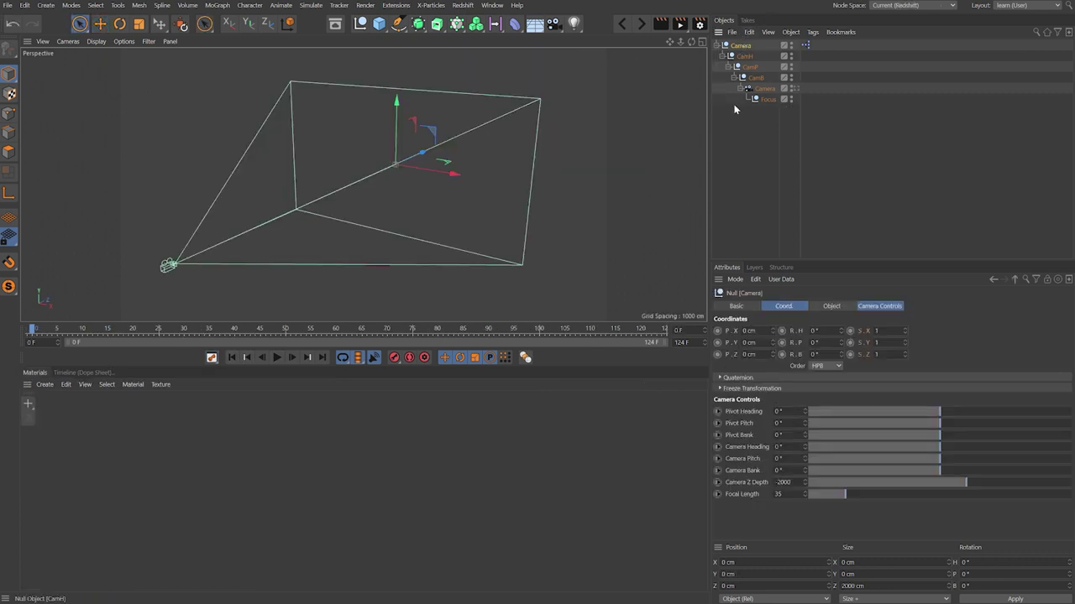
left_click(872, 307)
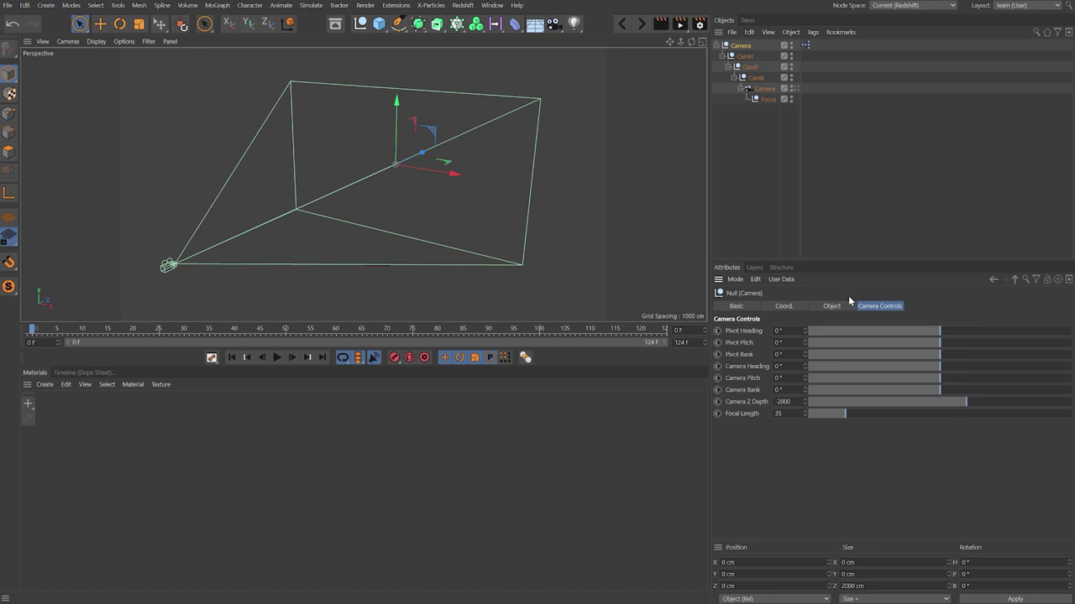
left_click(774, 278)
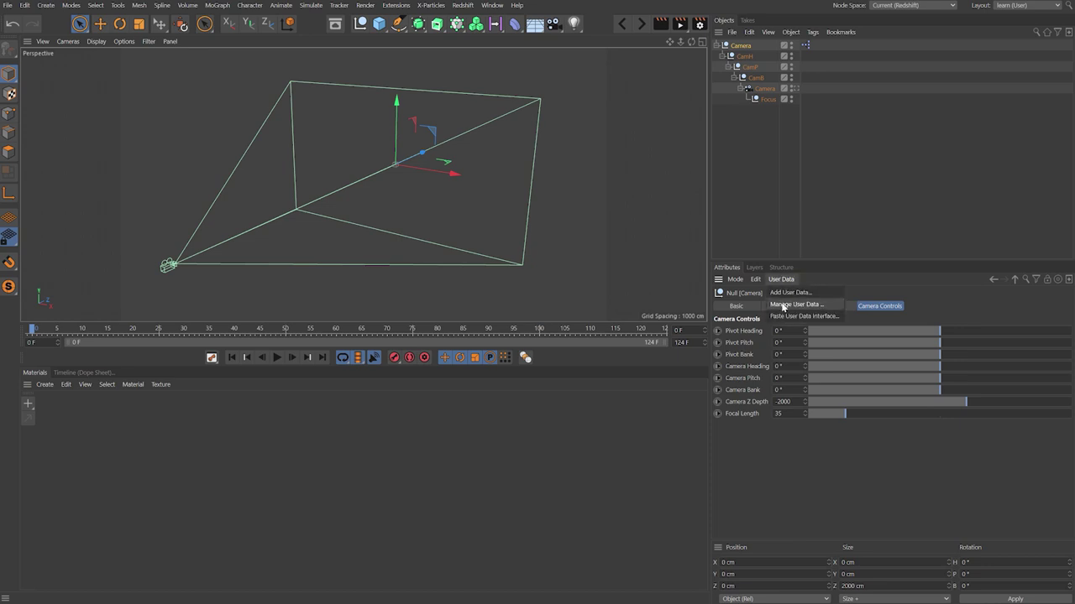
left_click(783, 304)
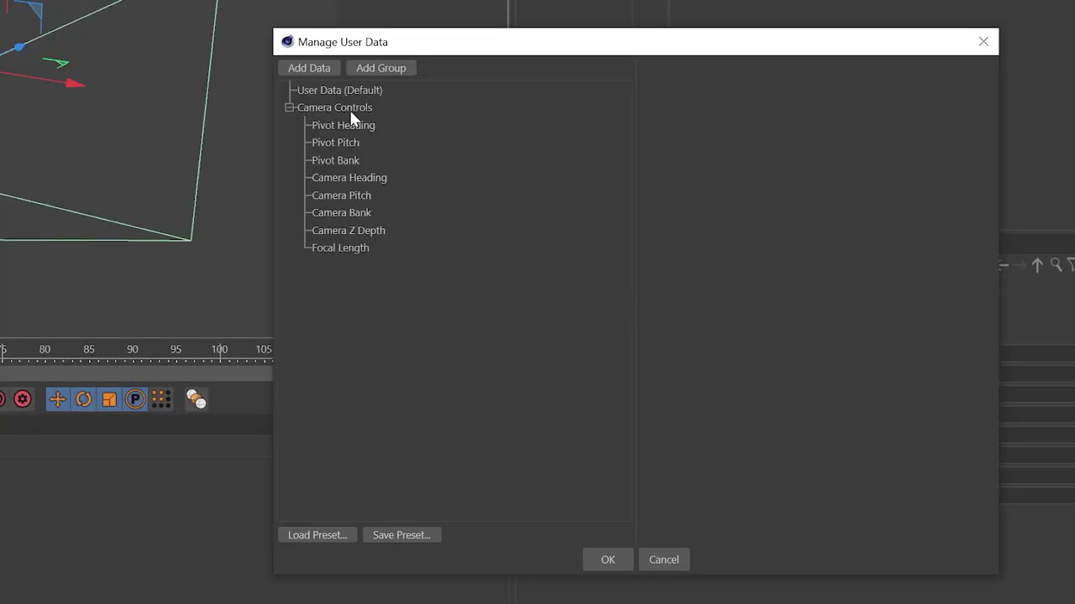
left_click(314, 66)
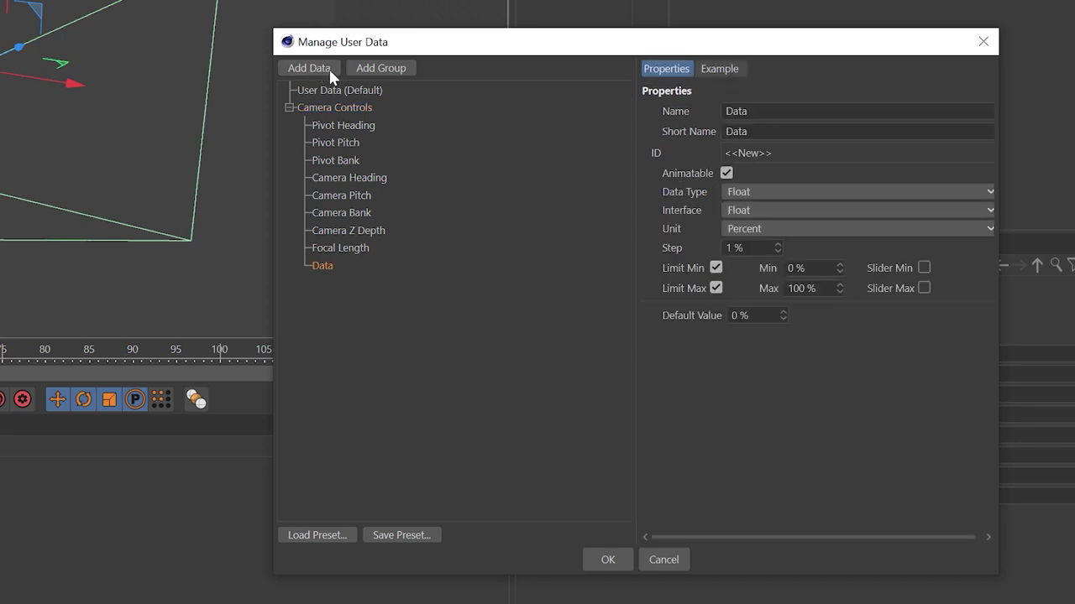
left_click(748, 193)
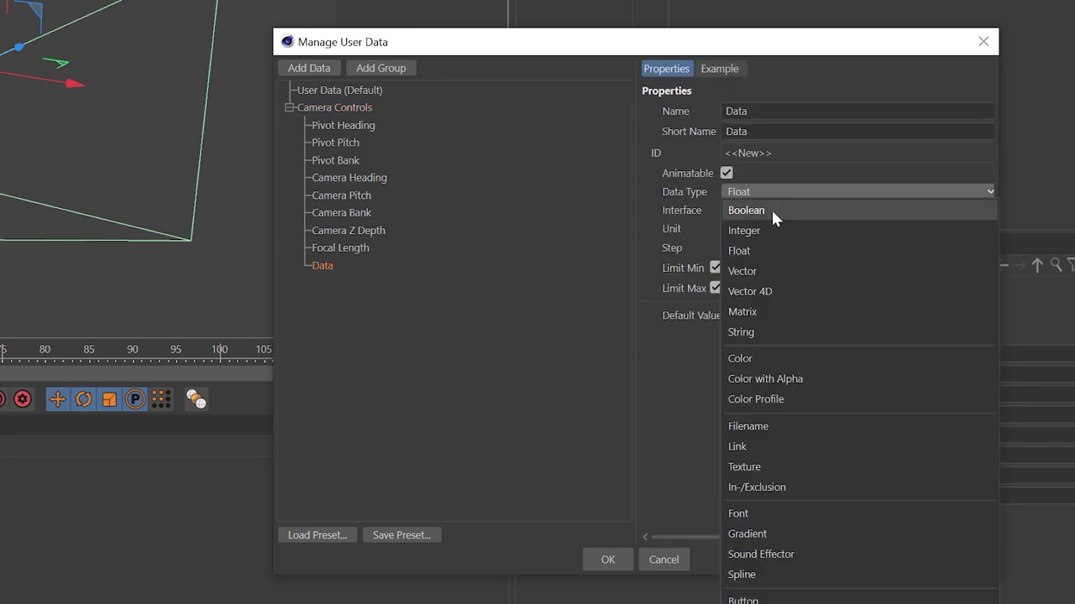
left_click(772, 211)
Name the Boolean entry Use Target and place it first in the Camera Controls group
double_click(778, 110)
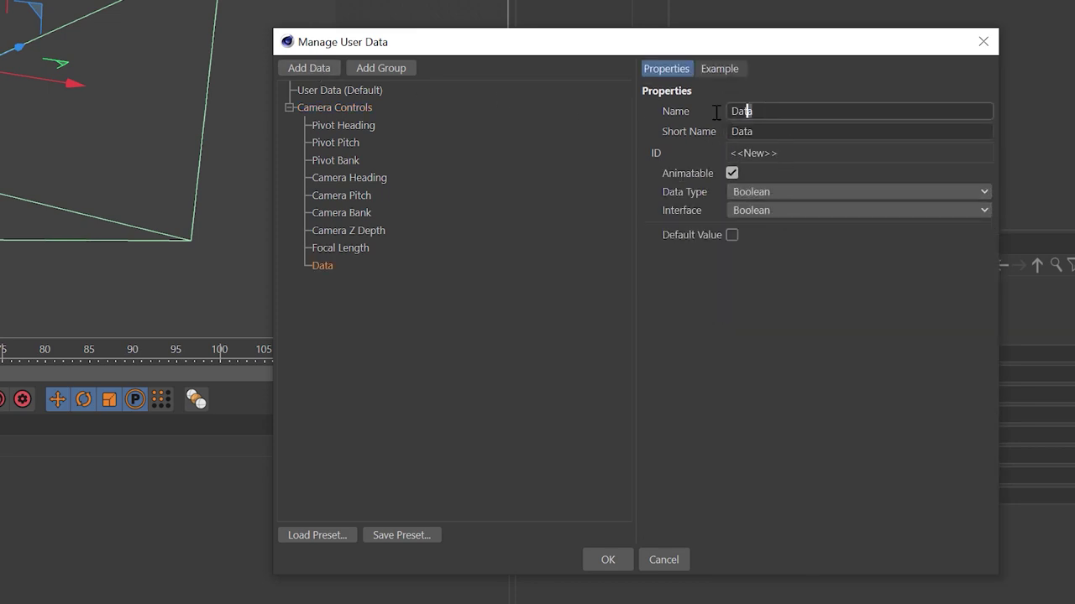
type("Use Target")
key("Tab")
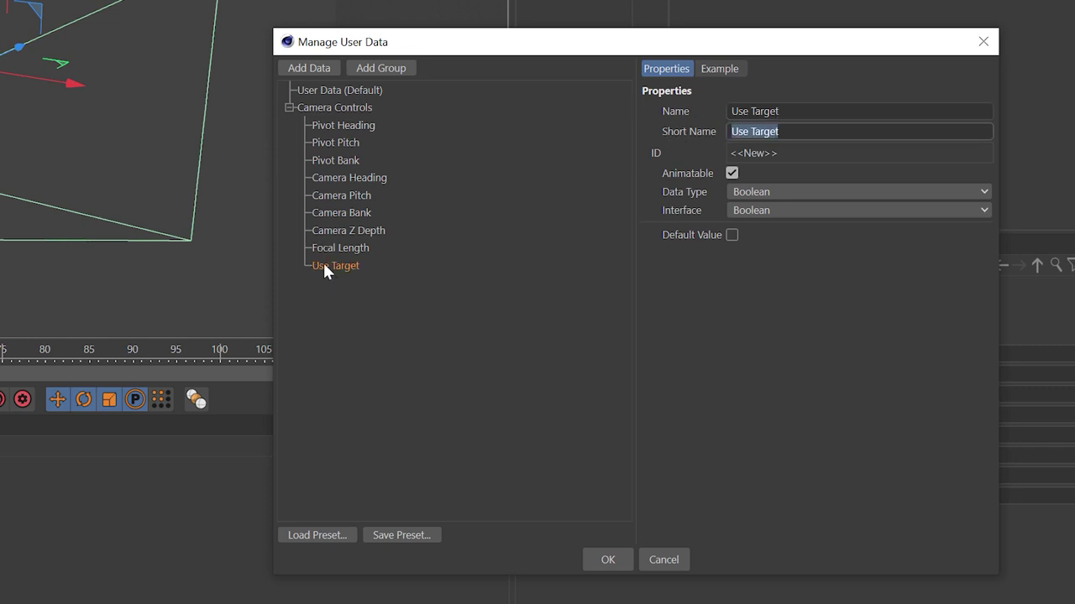
left_click_drag(324, 267, 336, 119)
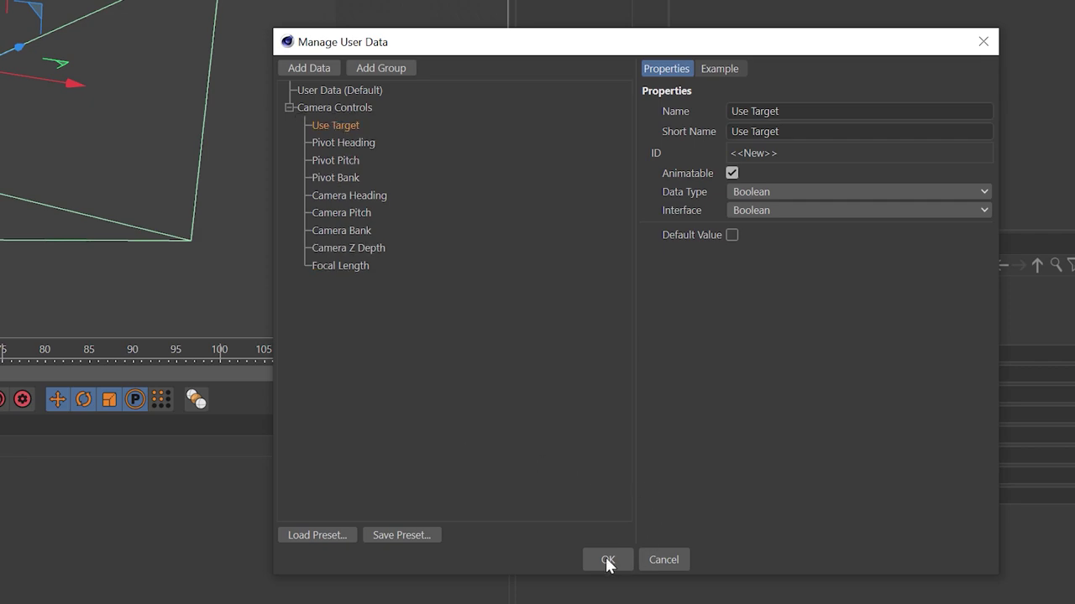
left_click(608, 562)
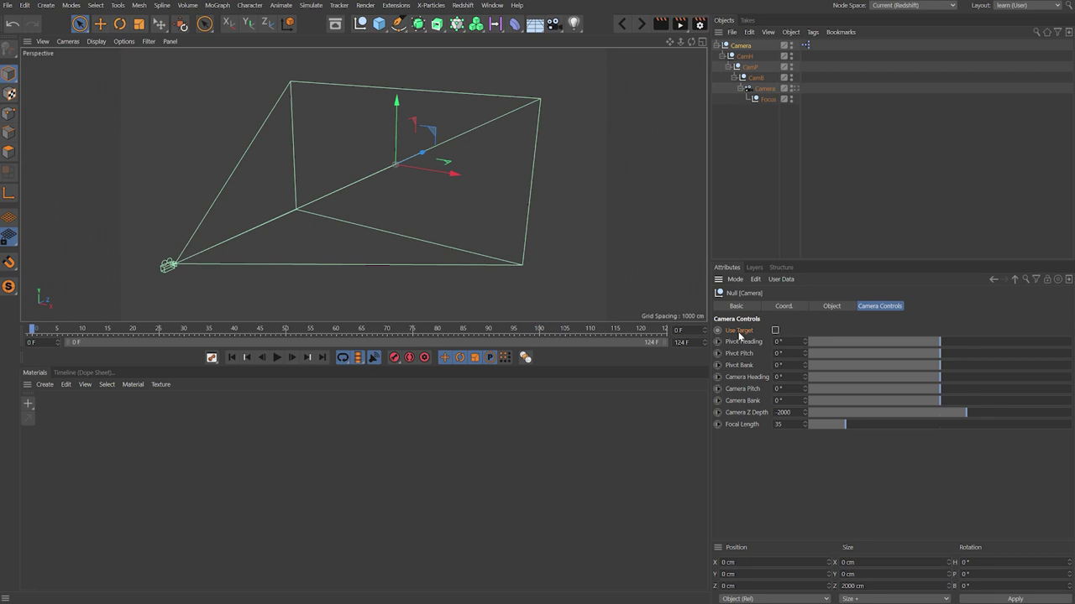
Open the rig's XPresso setup and add a Target tag to the nested camera object
double_click(806, 44)
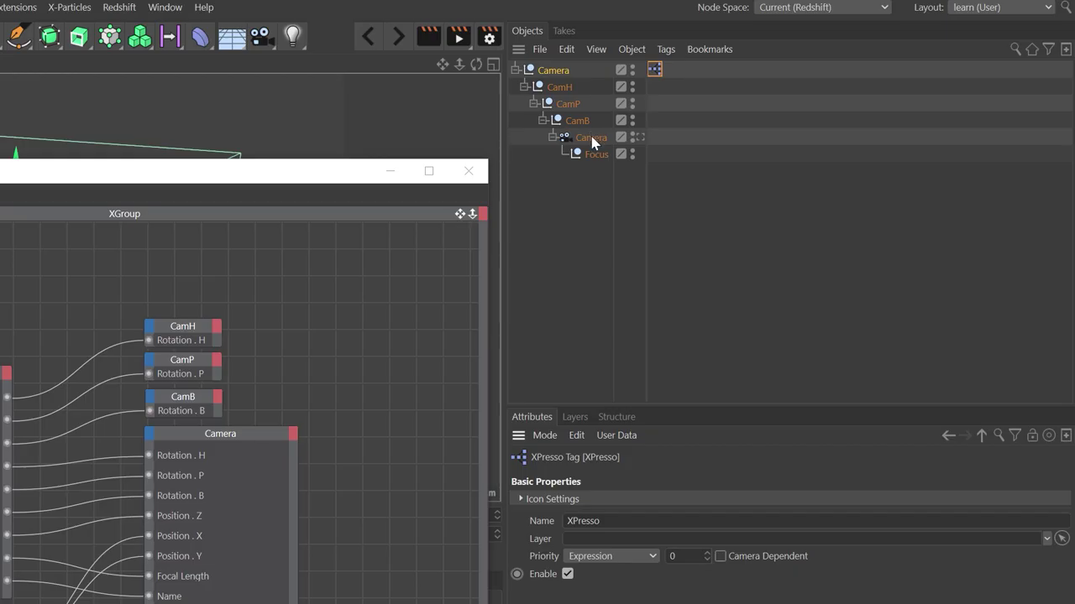
left_click(758, 87)
right_click(759, 87)
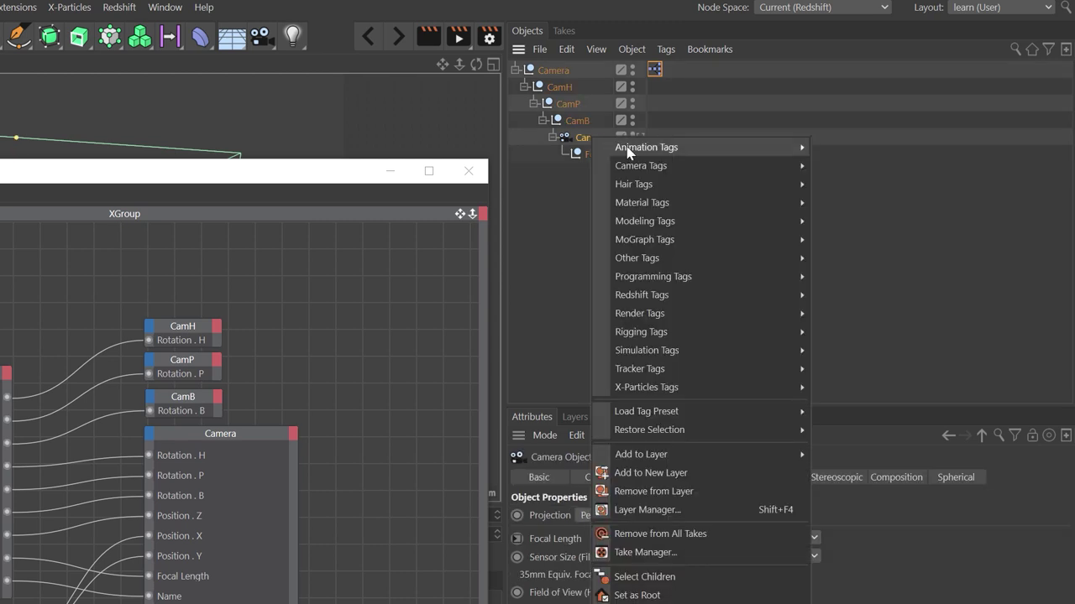
mouse_move(627, 149)
left_click(871, 204)
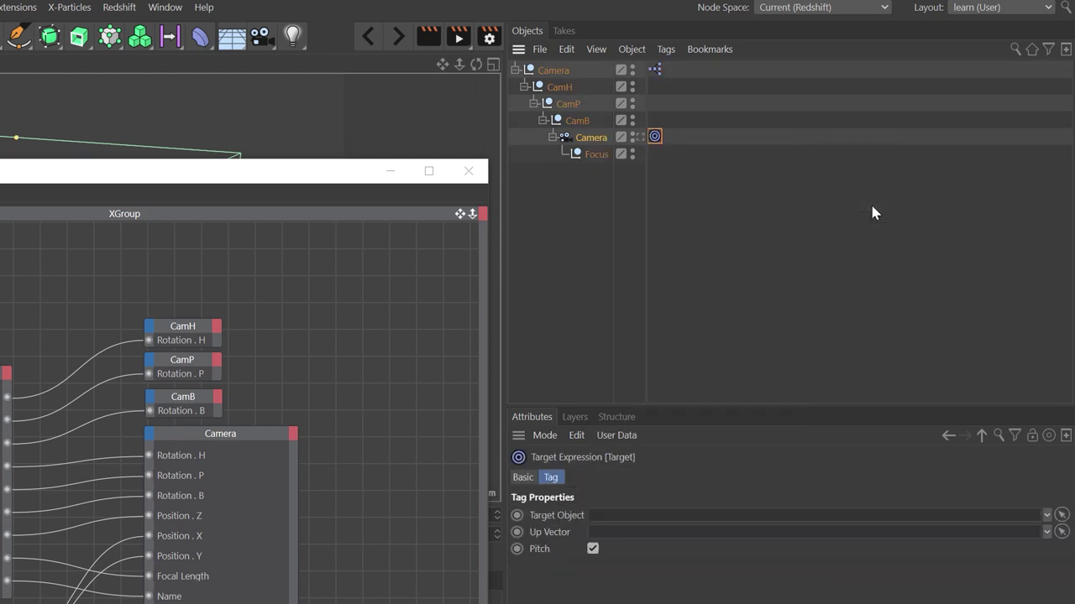
Duplicate the Focus null as Target directly under the top Camera null and assign it as the Target tag's target object
left_click(596, 156)
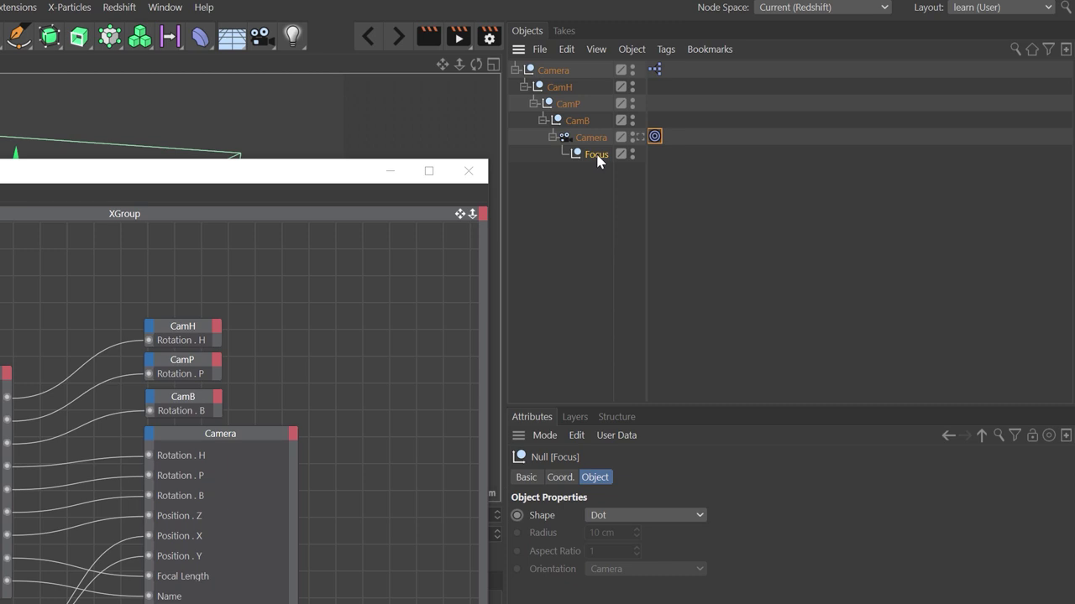
left_click_drag(597, 154, 569, 90, "ctrl")
double_click(561, 87)
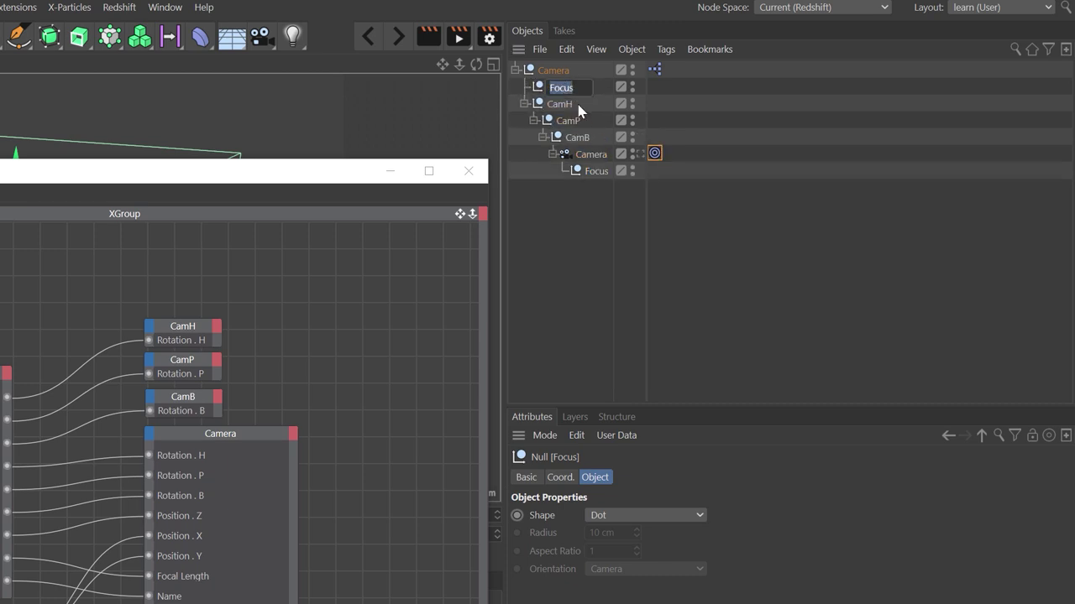
type("Target")
key("Return")
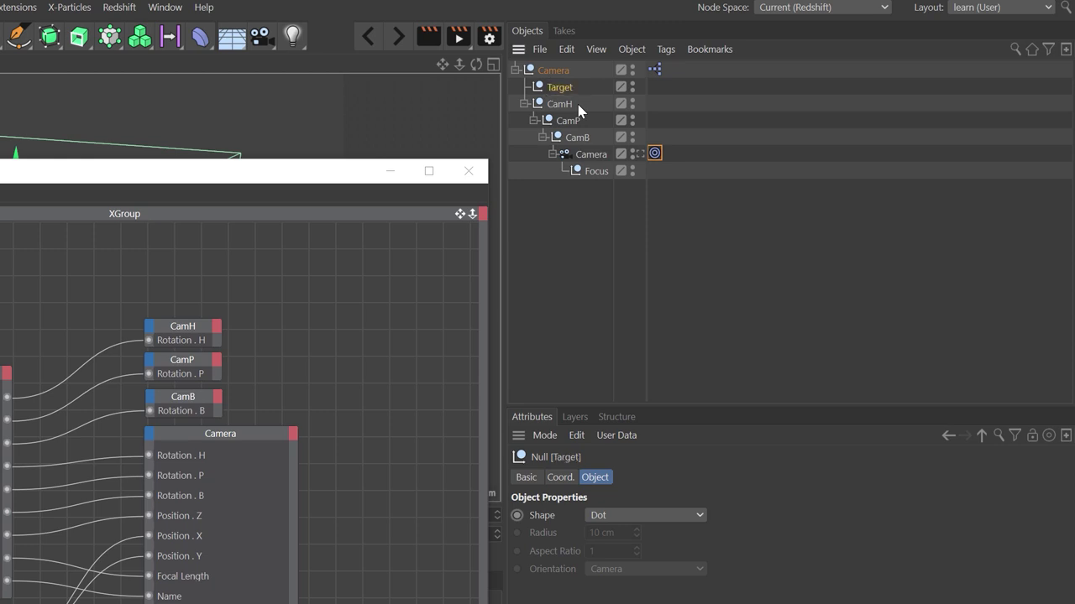
left_click(654, 154)
left_click_drag(559, 87, 636, 519)
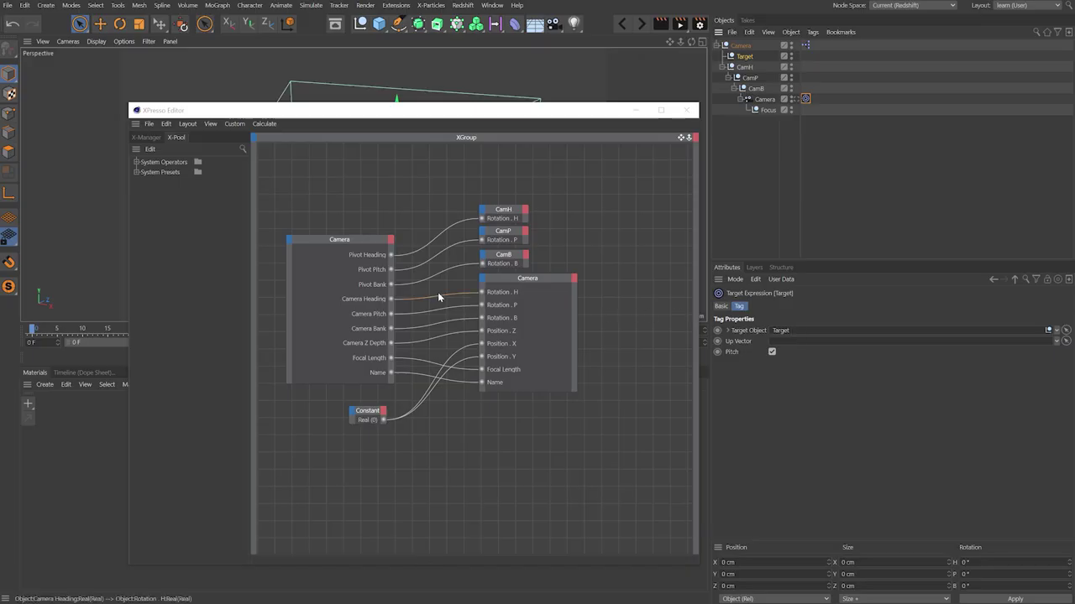
Delete the XPresso connections from Camera Heading, Camera Pitch and Camera Bank to the camera's rotation ports
left_click(437, 296)
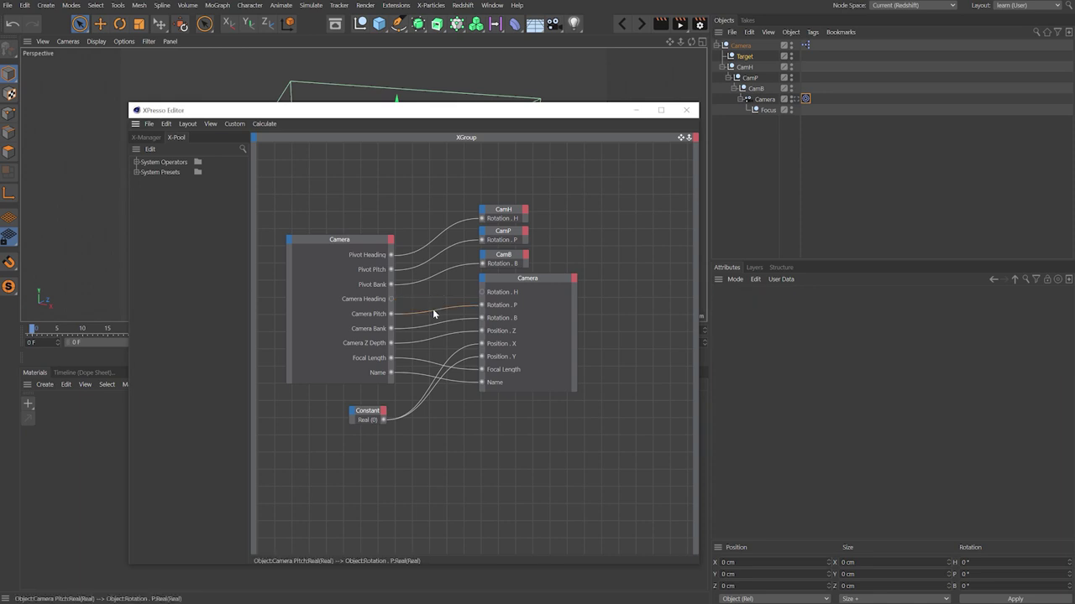
left_click(433, 311, "shift")
key("Delete")
left_click(438, 320)
key("Delete")
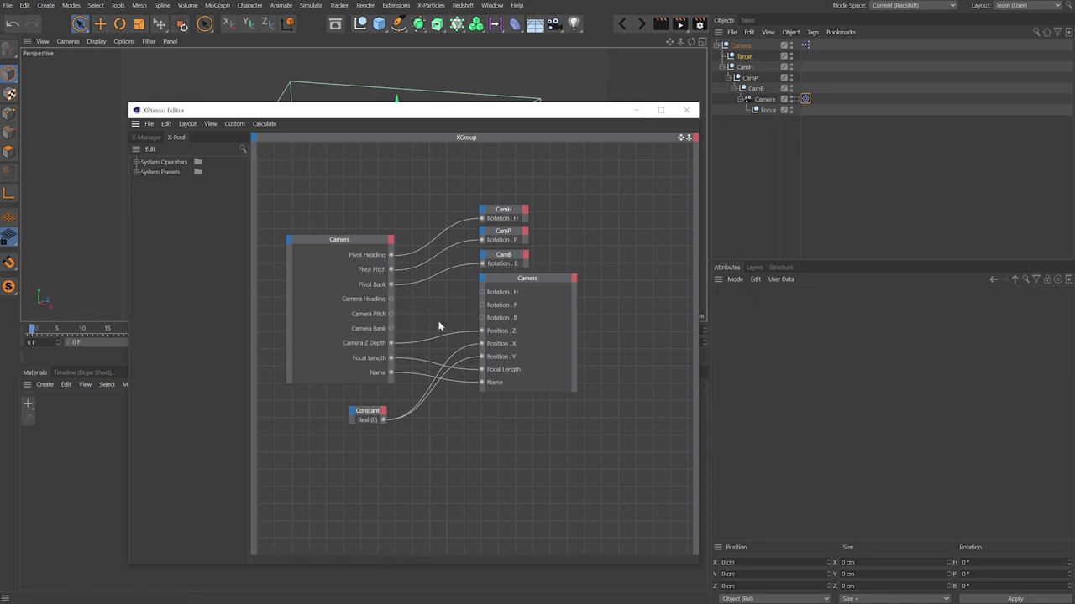
Remove the unused ports from both Camera nodes and move the Constant node up beneath the controller node
left_click(527, 336)
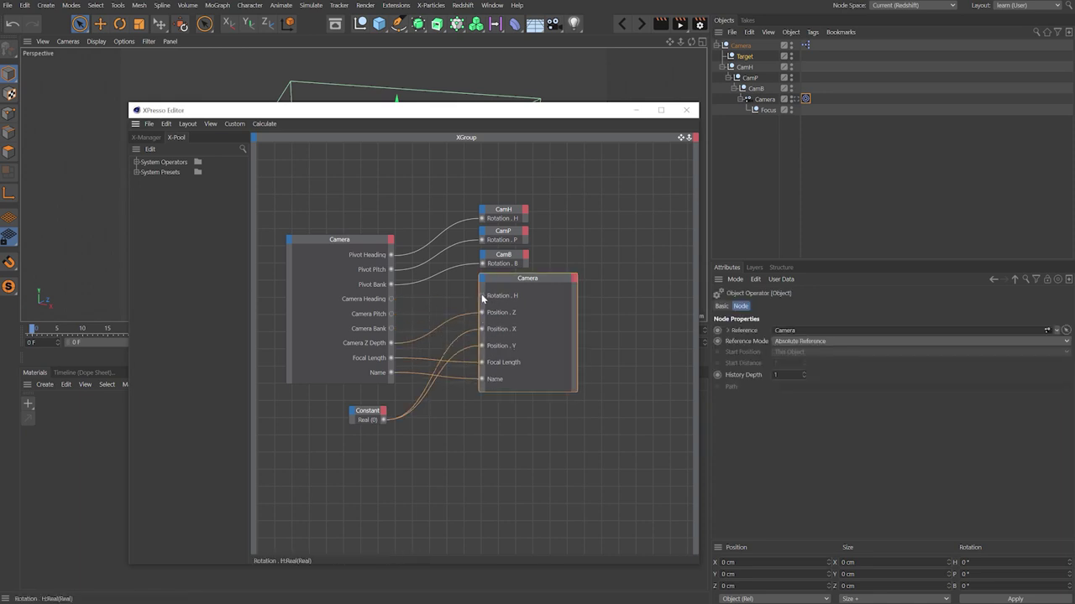
left_click(391, 308)
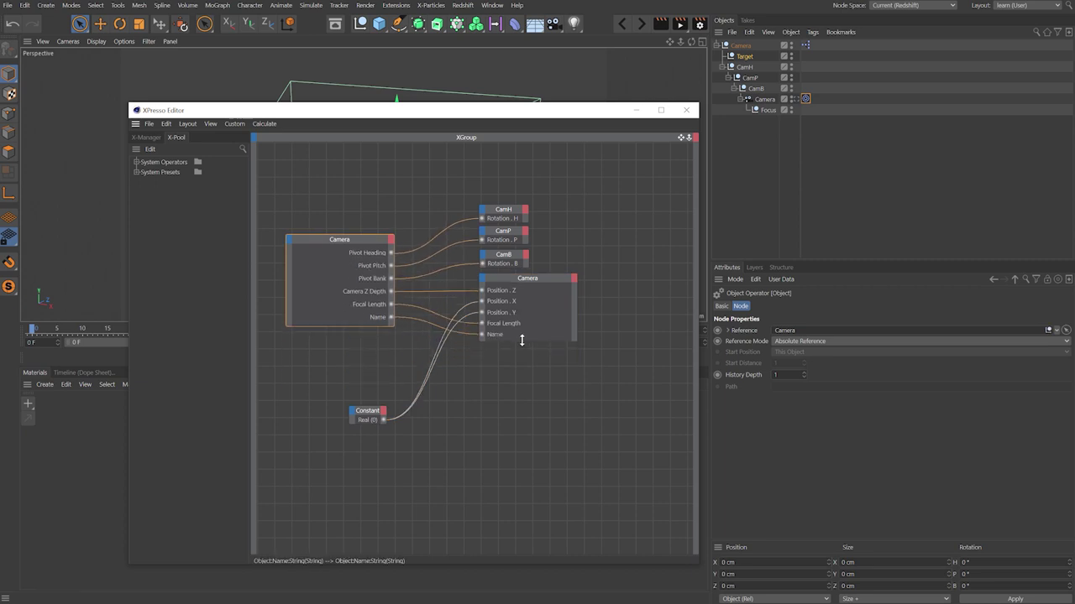
left_click_drag(367, 411, 373, 341)
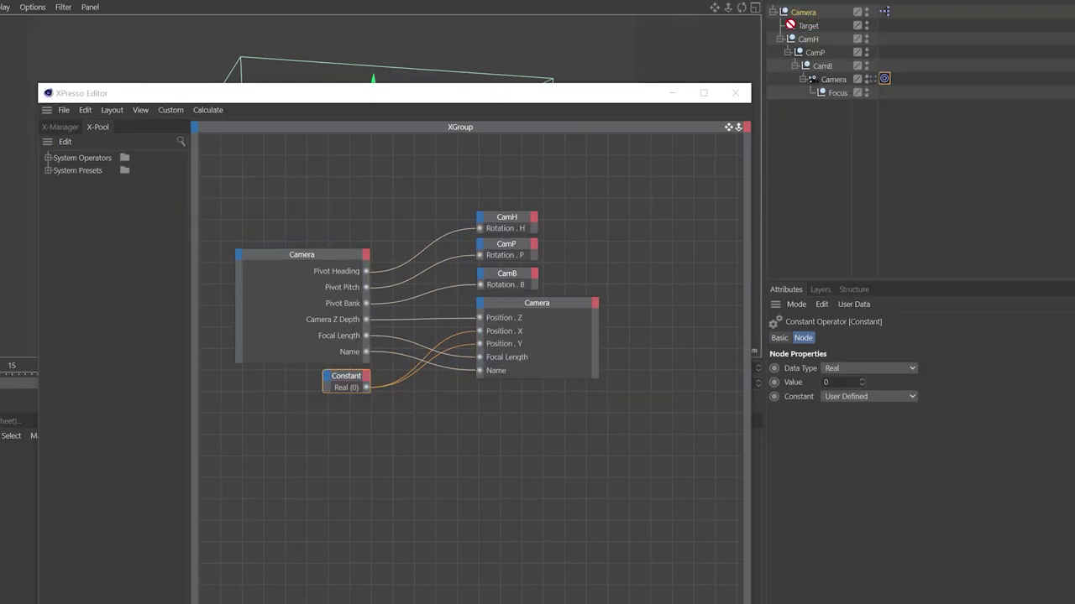
Add a second XPresso node for the Camera null with Camera Heading, Camera Pitch, Camera Bank and Use Target outputs
left_click_drag(790, 25, 332, 454)
left_click(350, 446)
mouse_move(394, 466)
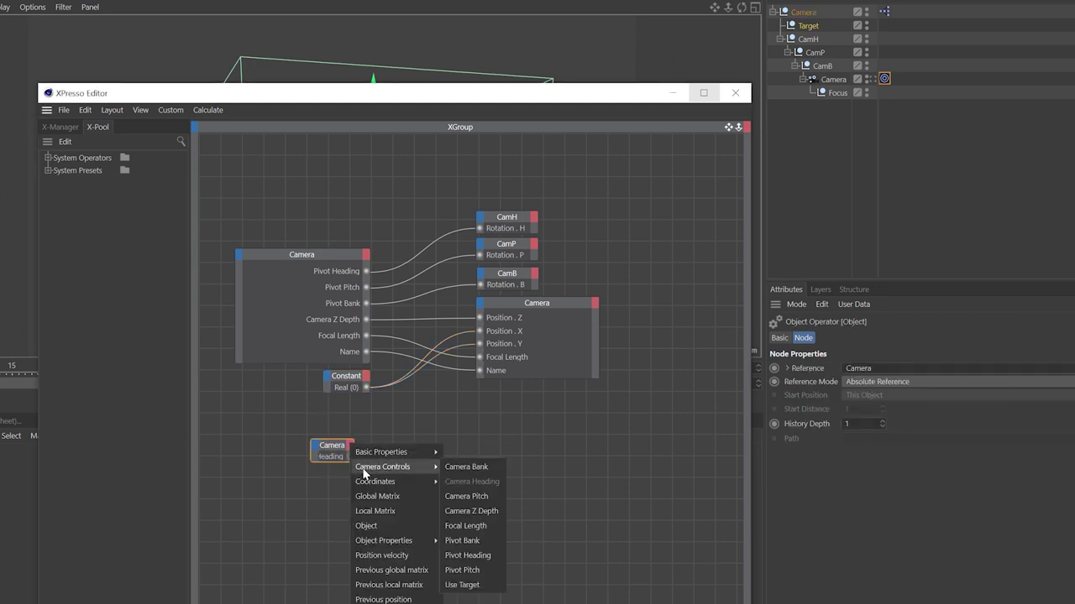
left_click(466, 498)
left_click(350, 446)
left_click(503, 468)
left_click_drag(312, 481, 256, 505)
left_click(350, 446)
mouse_move(438, 470)
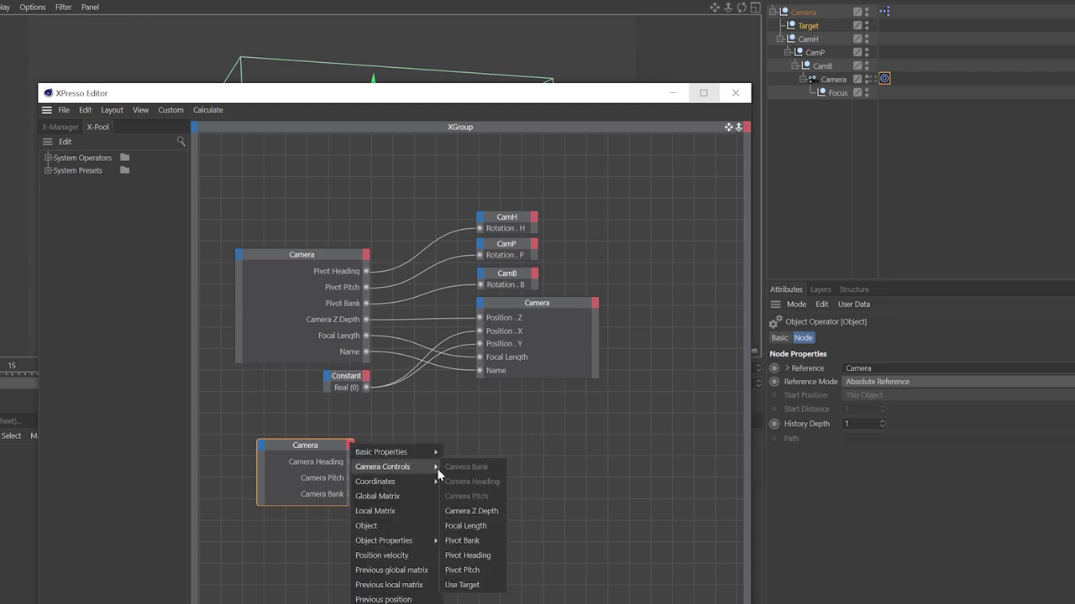
left_click(462, 585)
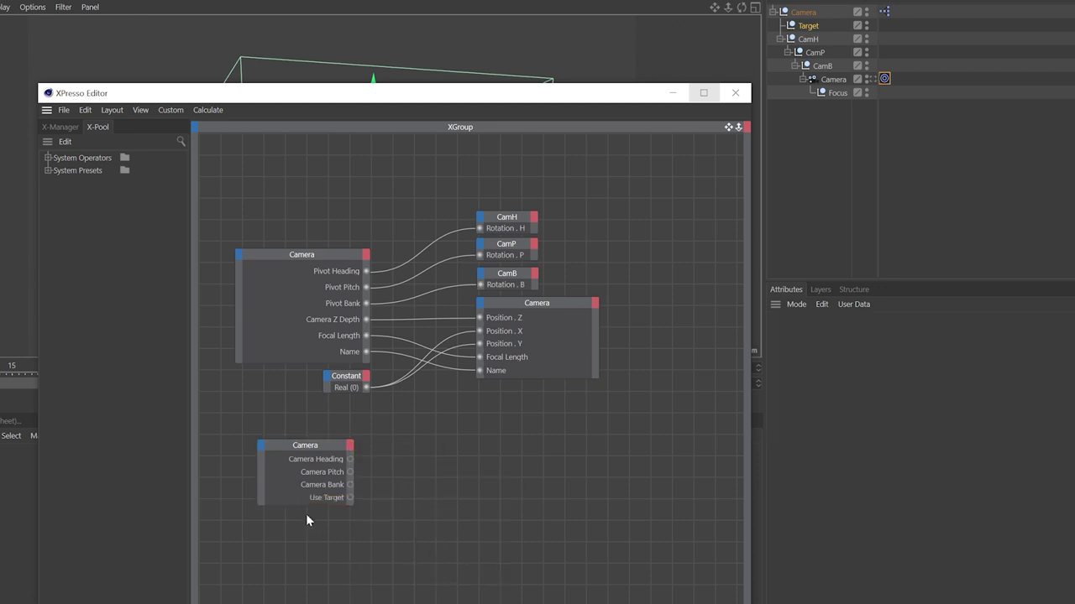
Add a second XPresso node for the nested camera object with Rotation H, Rotation P, Rotation B and On inputs
left_click(835, 77)
left_click_drag(534, 489, 511, 480)
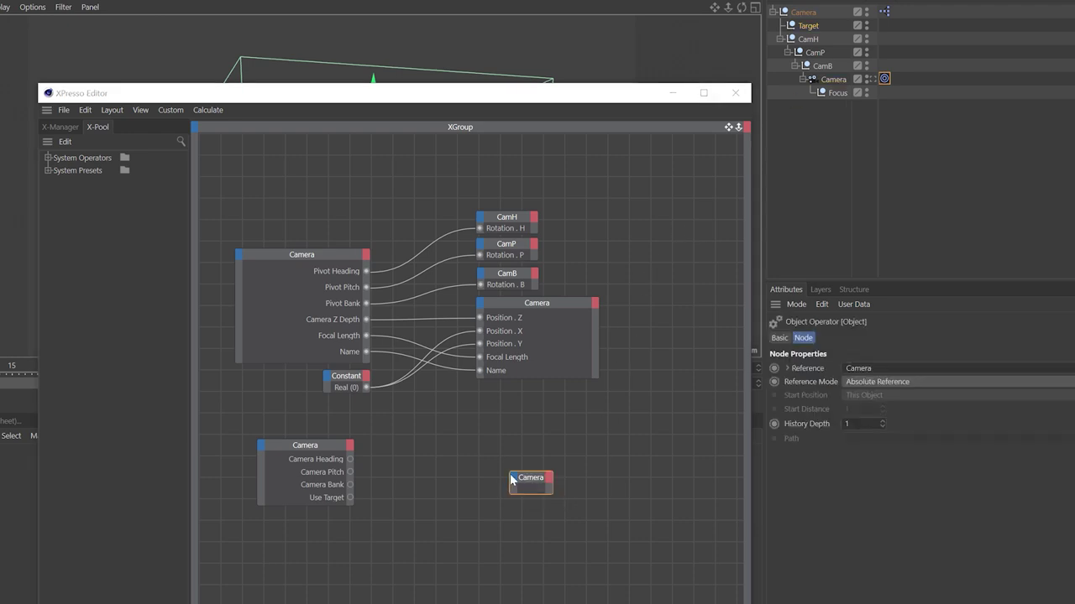
left_click(512, 479)
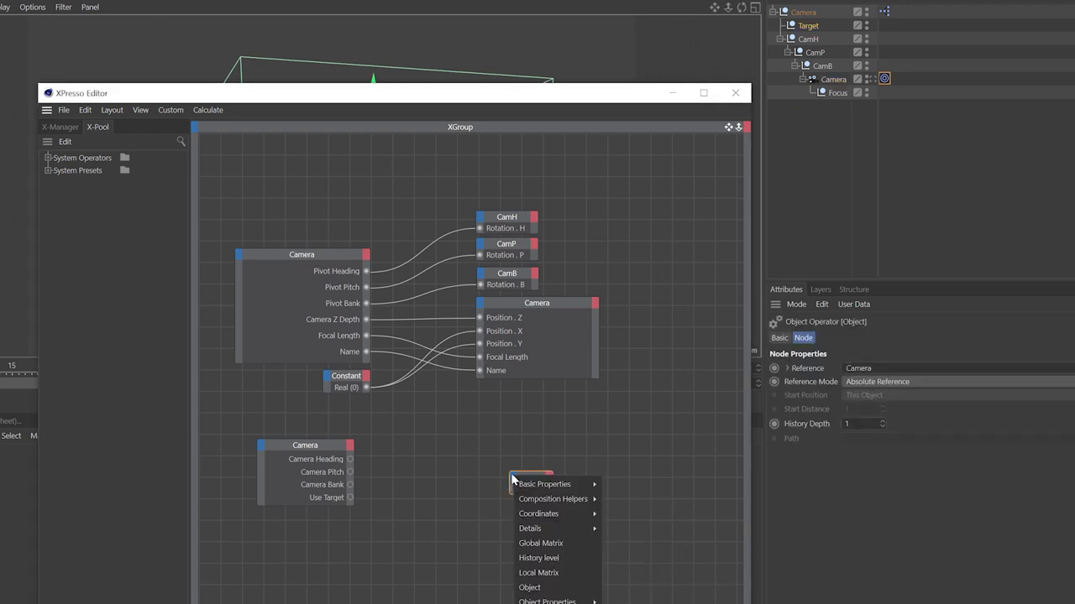
mouse_move(626, 588)
left_click(705, 601)
left_click(511, 480)
left_click(534, 480)
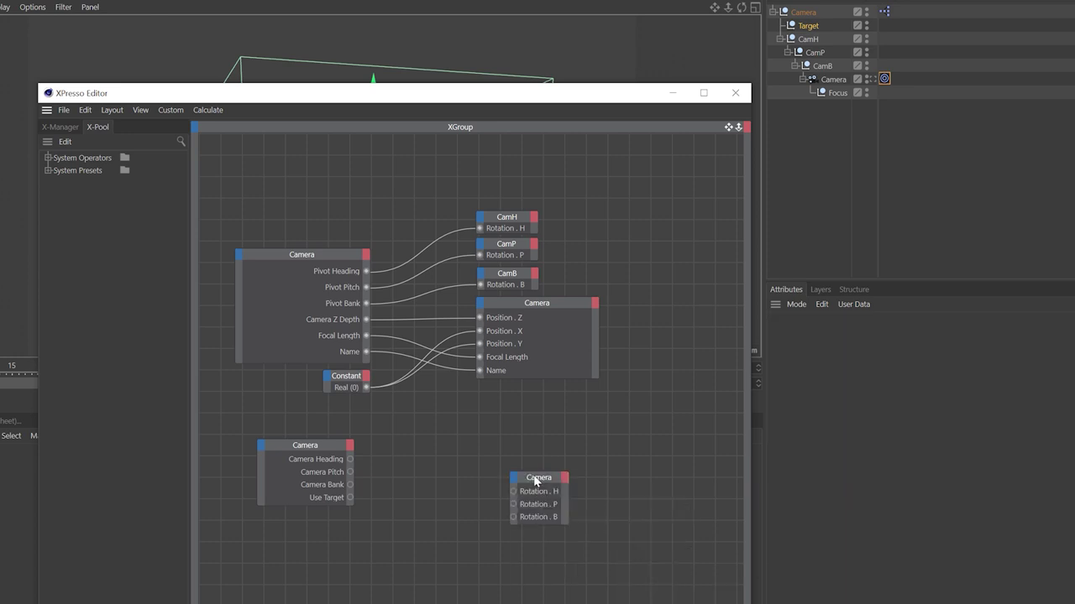
left_click(513, 480)
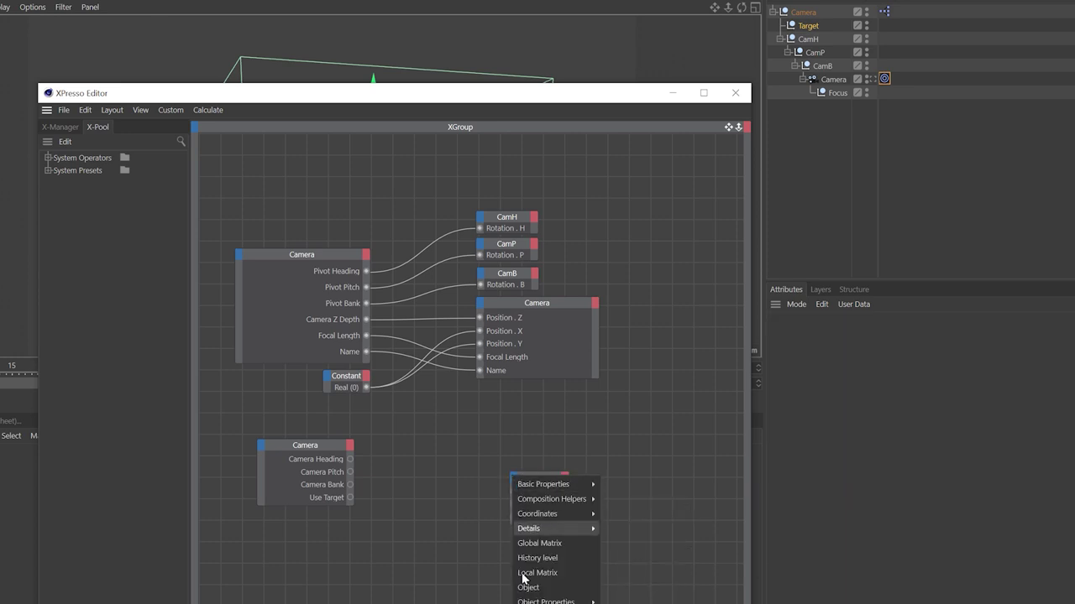
left_click(558, 501)
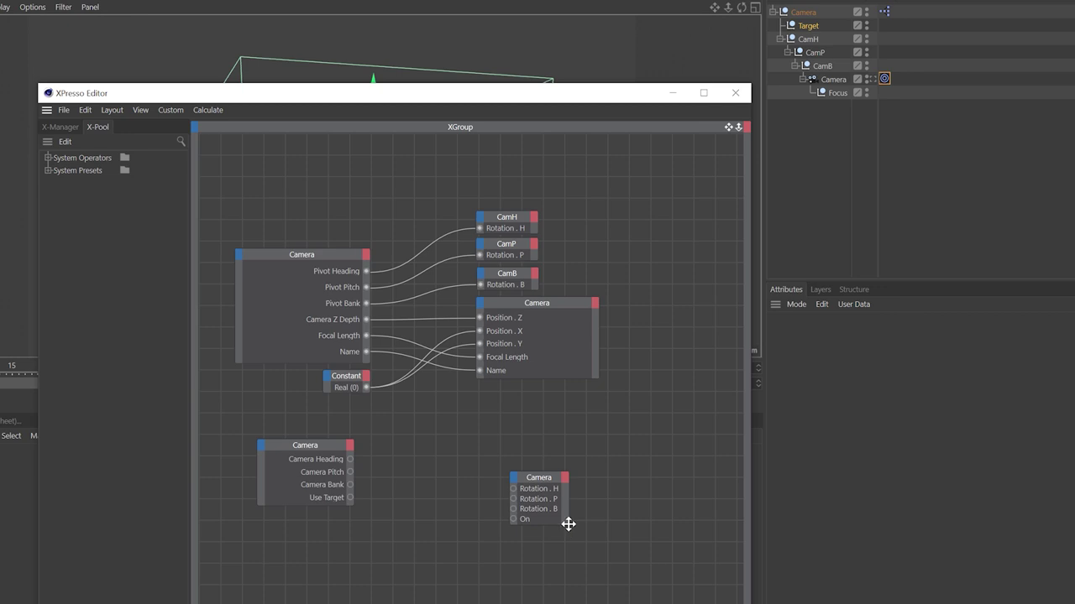
Enlarge the second nested Camera node and align it beneath the upper nested Camera node
left_click_drag(568, 524, 628, 552)
left_click(584, 478)
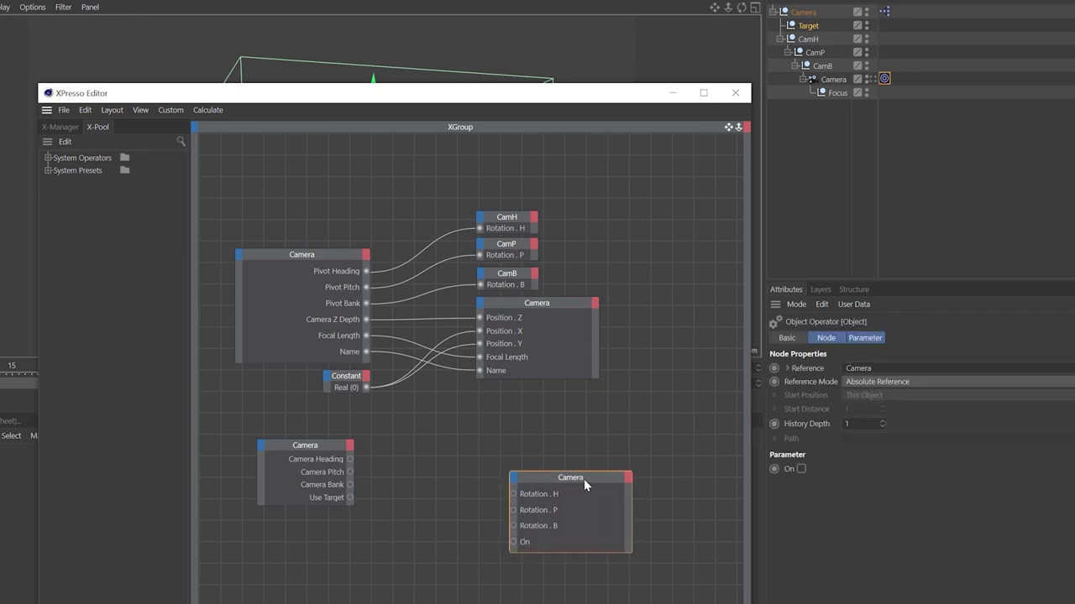
left_click_drag(584, 479, 550, 427)
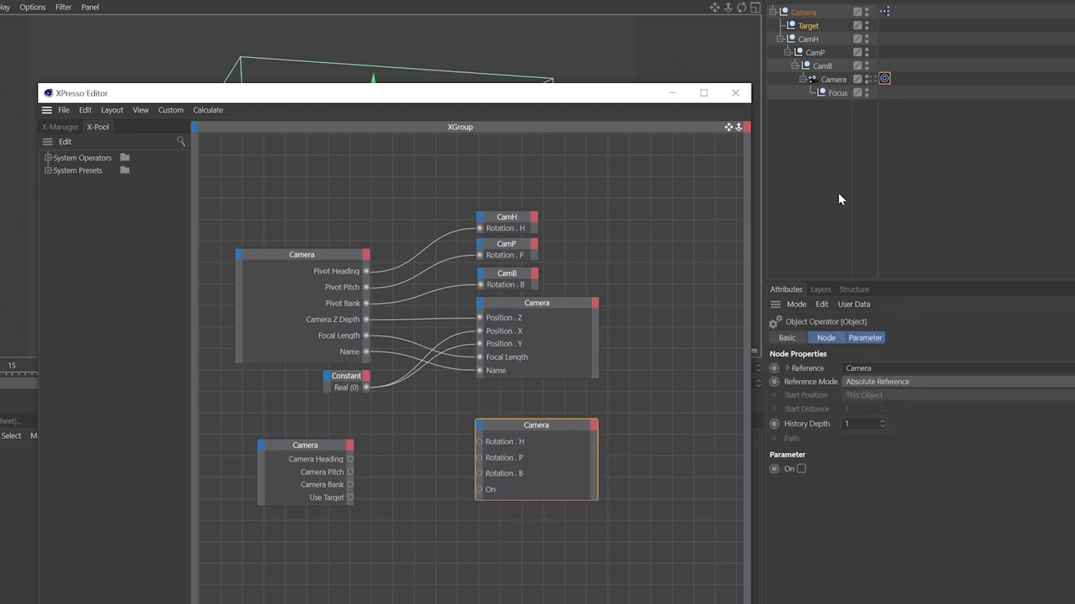
Add the nested camera's Target tag as an XPresso node with an Enable input and enlarge it beneath the lower Camera node
left_click_drag(884, 77, 505, 542)
left_click(488, 535)
mouse_move(492, 539)
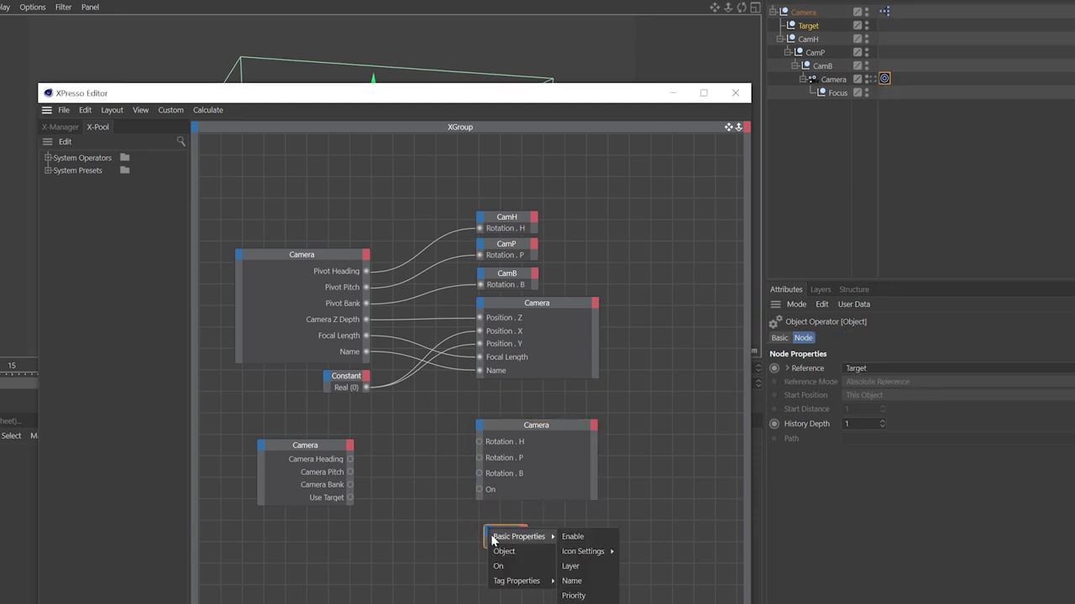
left_click(569, 537)
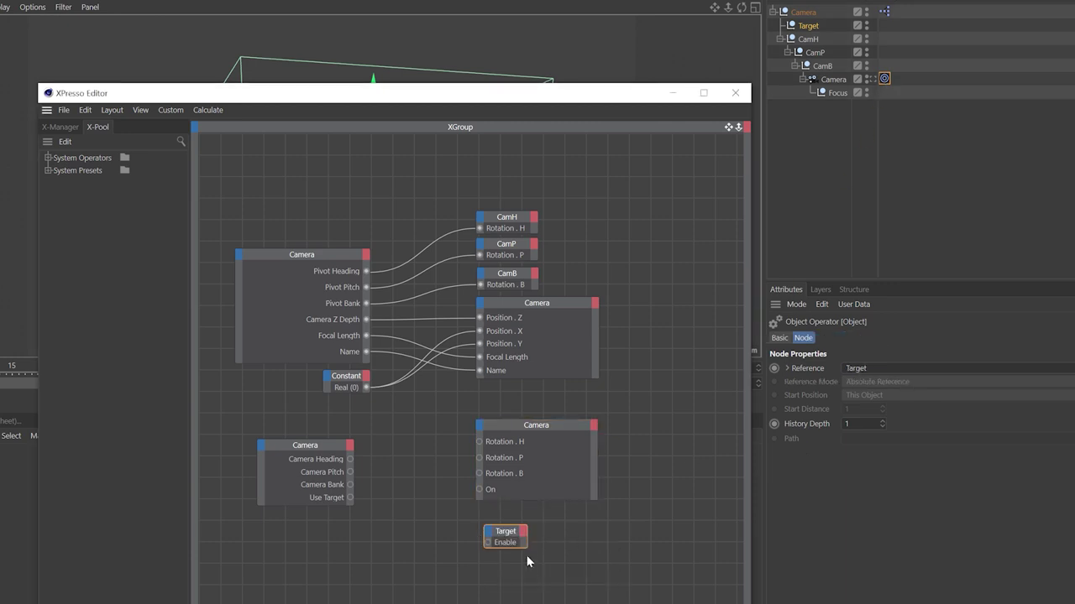
left_click_drag(526, 548, 592, 577)
Connect Camera Heading, Pitch and Bank to Rotation H, P and B, and Use Target to the Target node's Enable input
left_click_drag(350, 459, 480, 442)
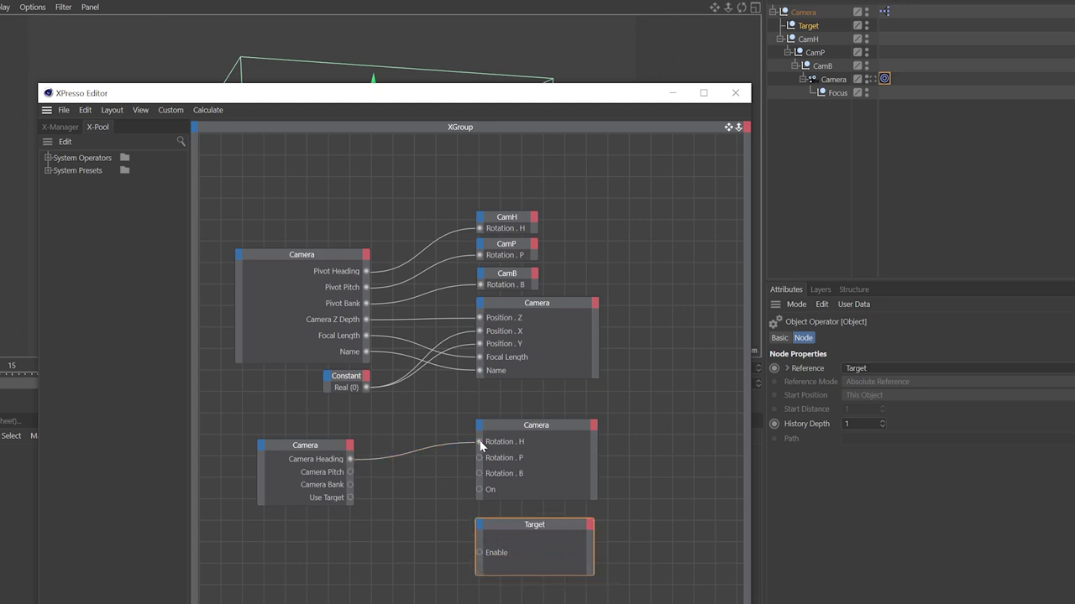
left_click_drag(350, 485, 478, 472)
left_click_drag(350, 498, 480, 553)
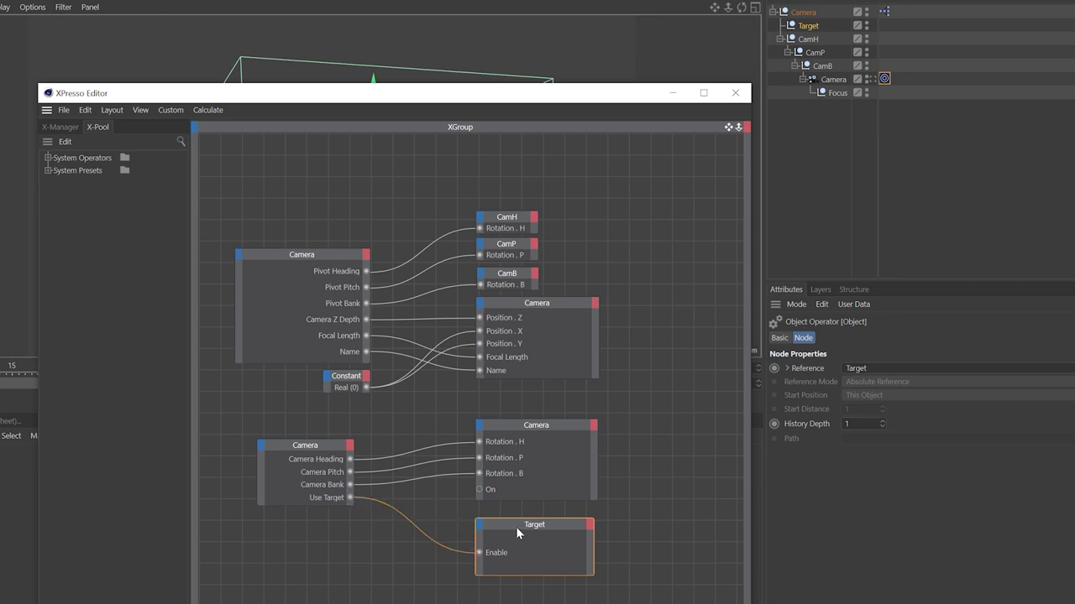
Add a NOT node and wire Use Target through it to the lower Camera node's On input
right_click(397, 491)
mouse_move(430, 500)
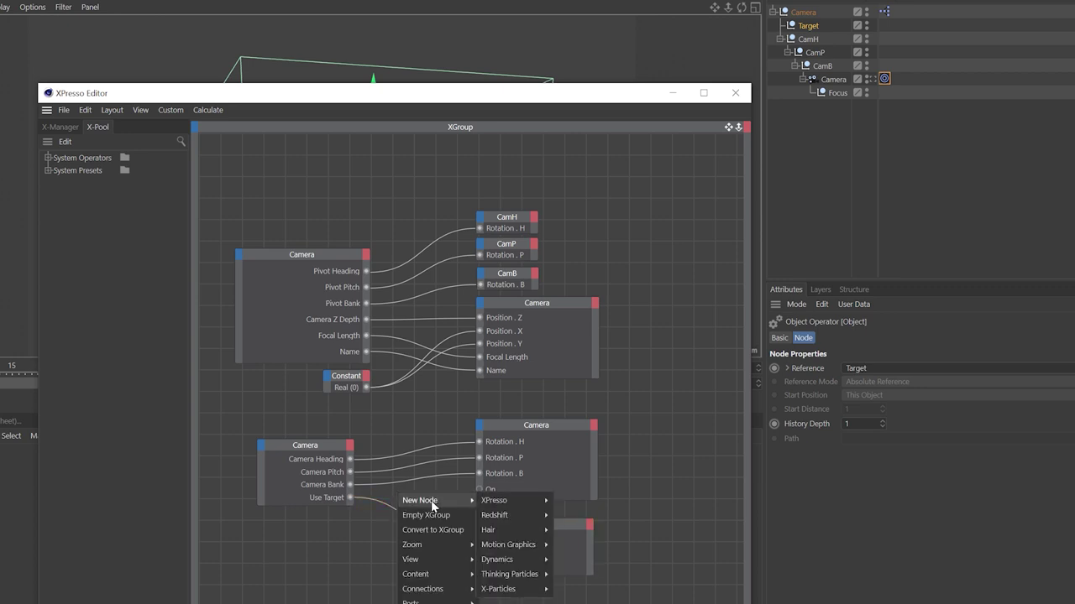
mouse_move(499, 500)
mouse_move(571, 529)
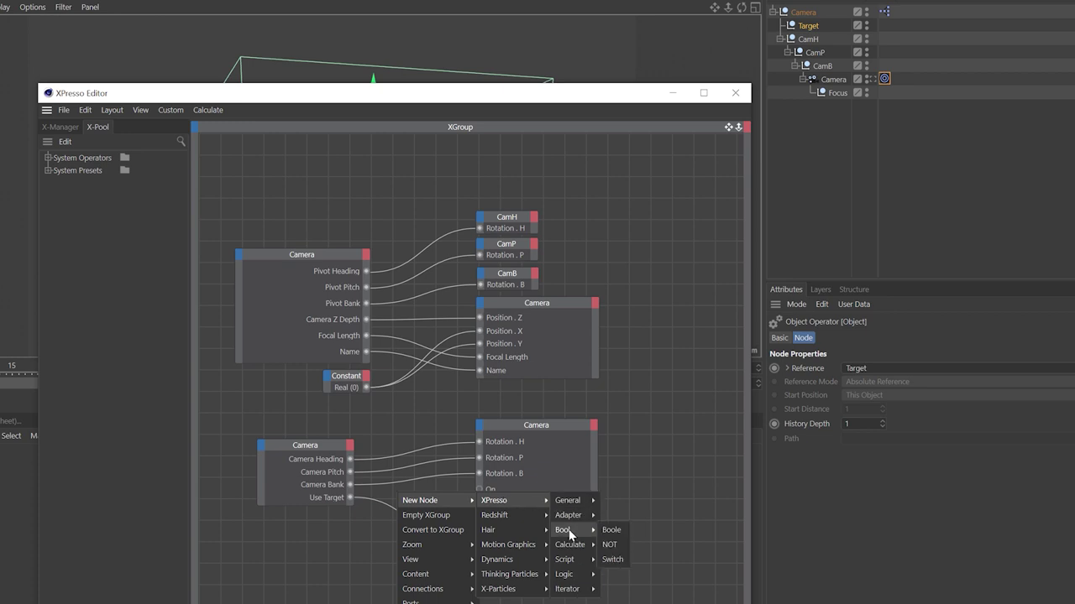
left_click(610, 546)
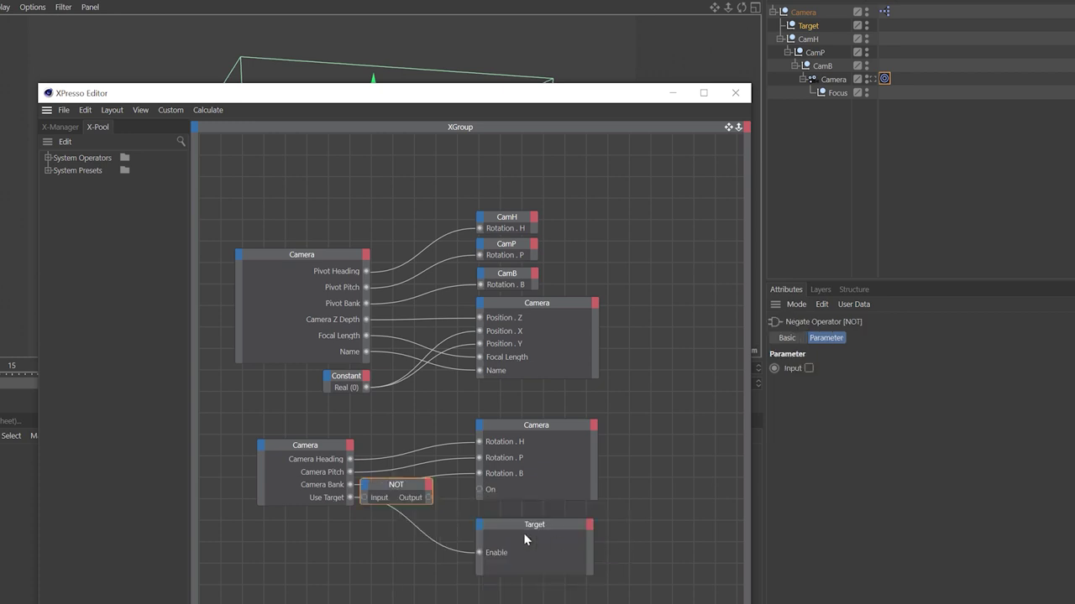
left_click_drag(411, 487, 423, 489)
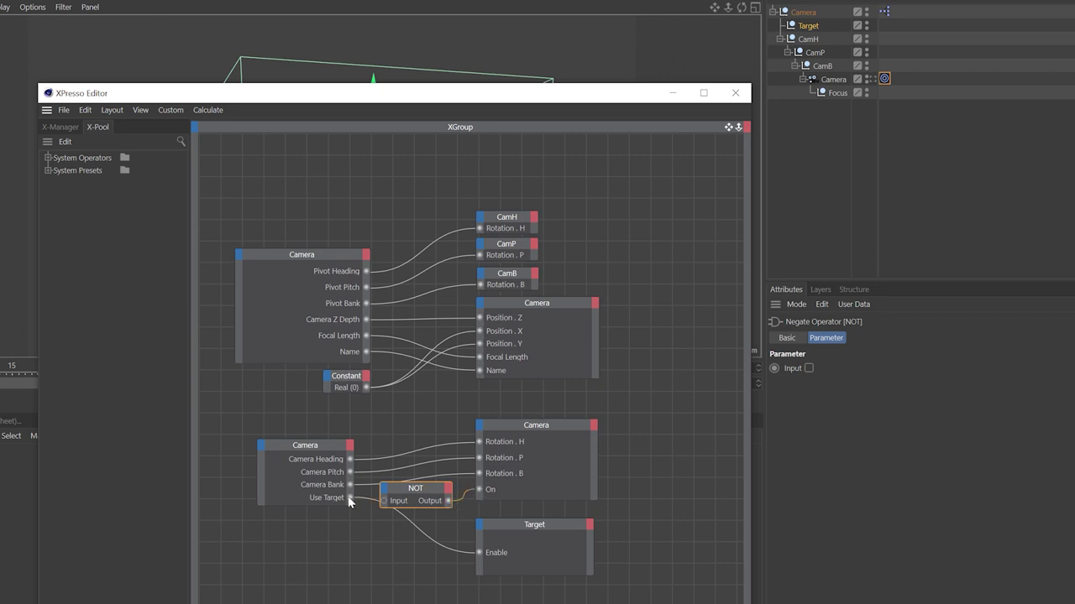
left_click(398, 500)
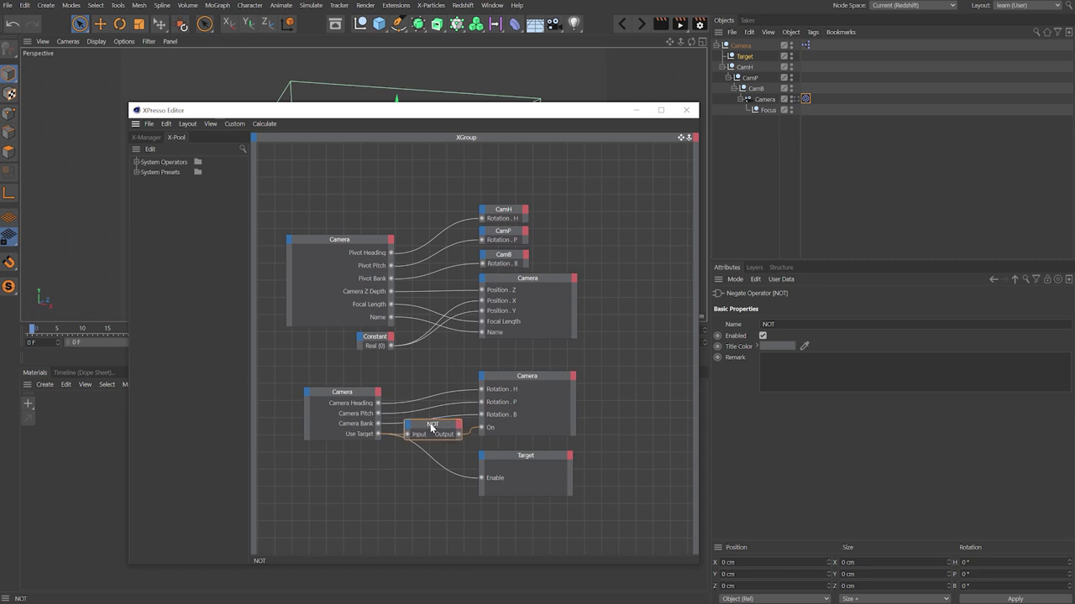
left_click_drag(432, 428, 431, 423)
Toggle the Camera null's Use Target option as a test and close the XPresso Editor
left_click(739, 45)
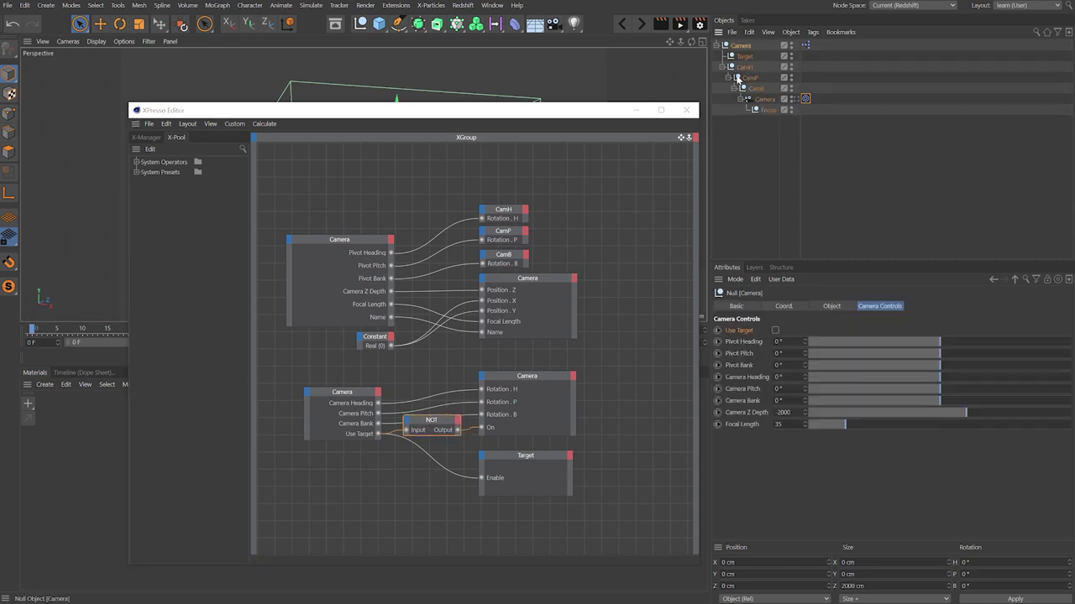
left_click(775, 331)
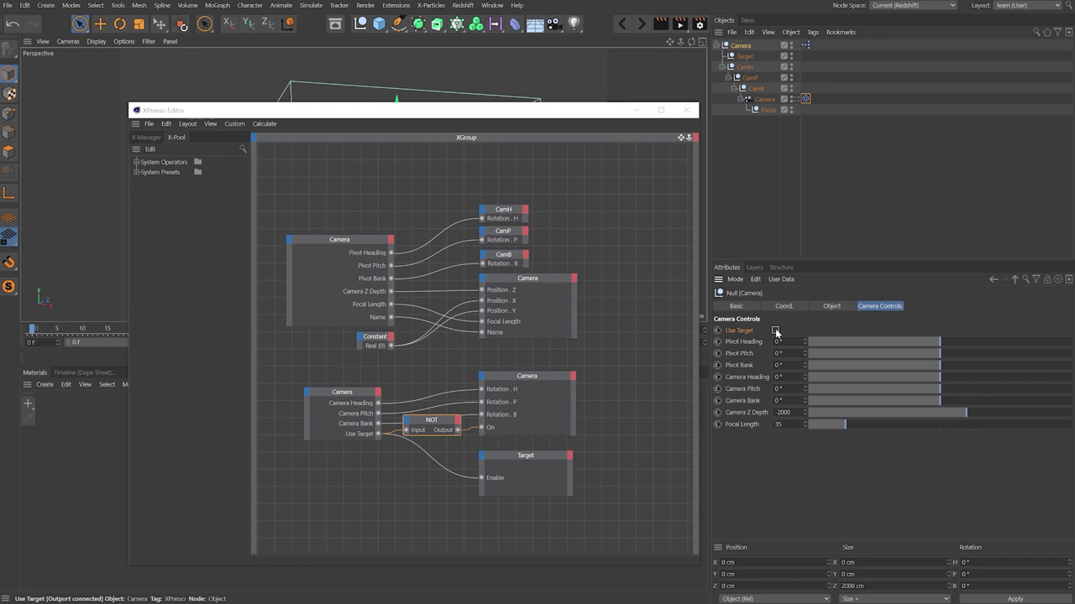
left_click(687, 110)
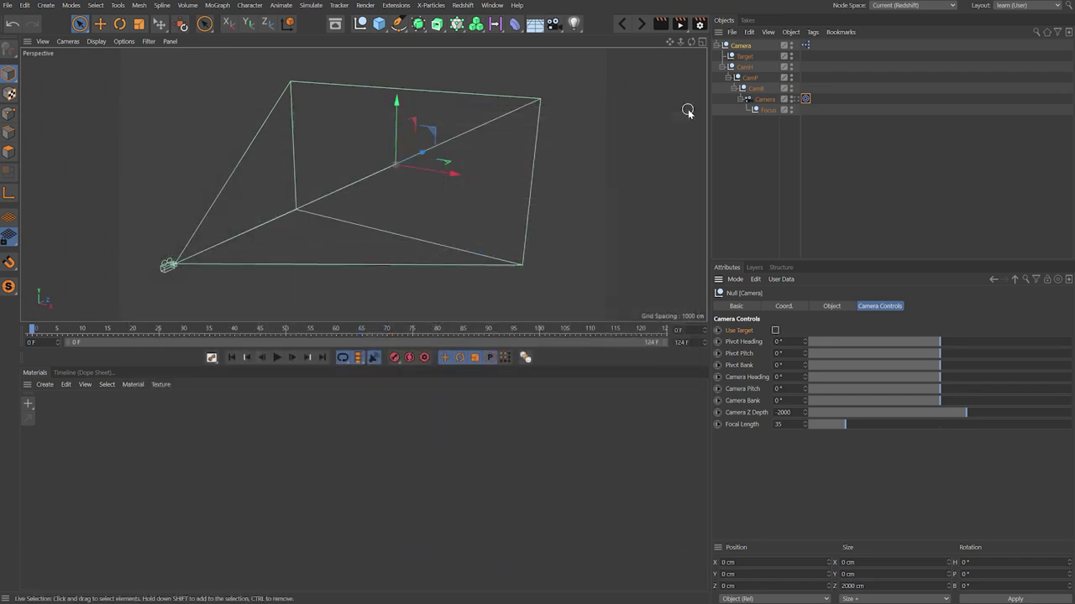
Move the Target null to about X 437, Y 128, Z 329 cm
left_click(745, 56)
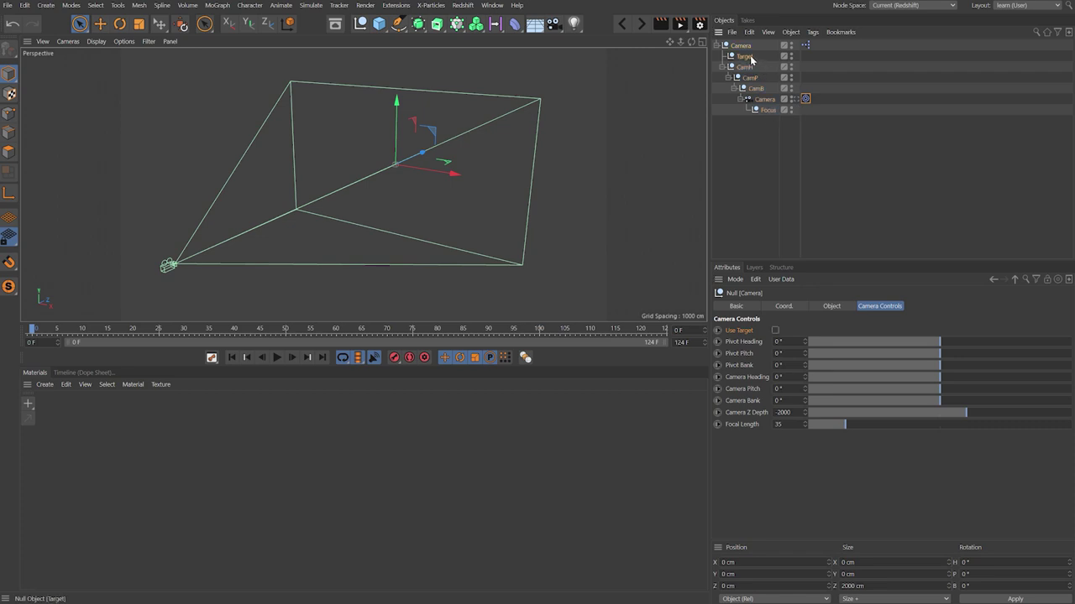
key("e")
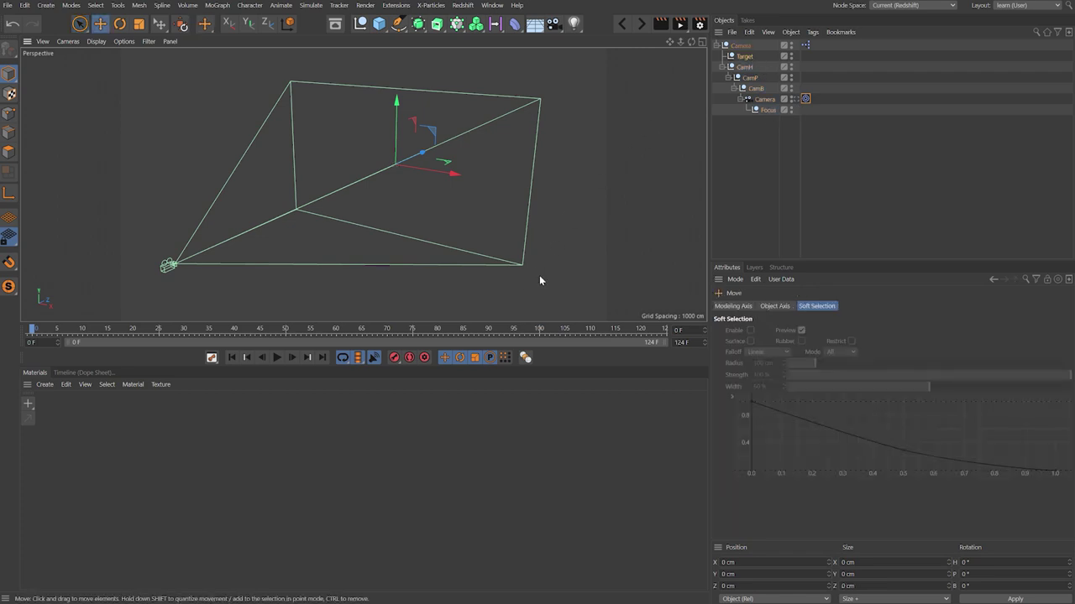
left_click_drag(542, 273, 705, 189)
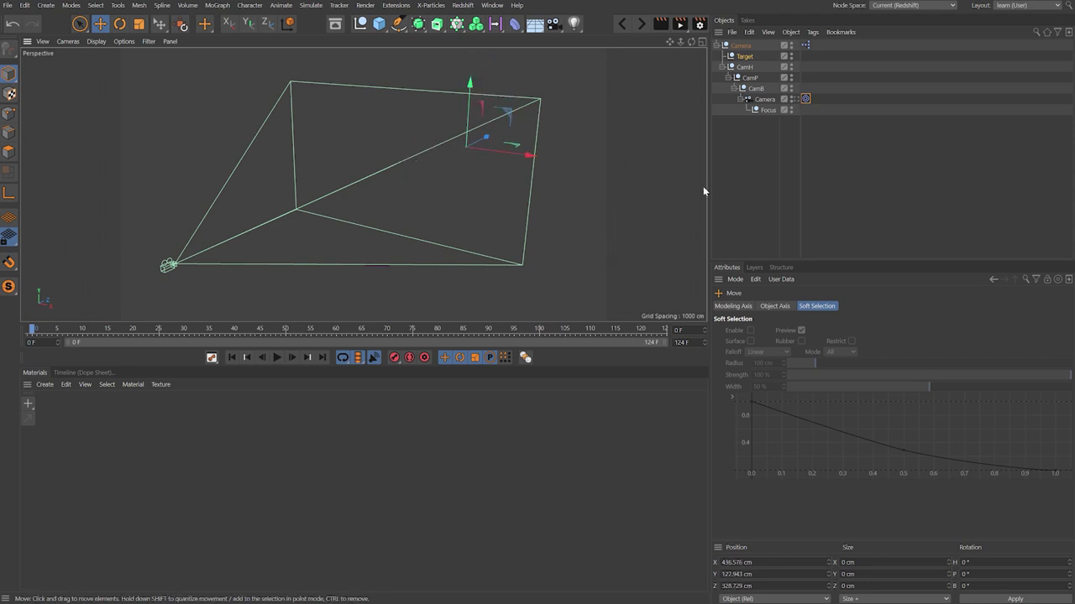
Turn on Use Target for the Camera null and move the Target null to about X 374, Y 152, Z 298 cm
left_click(752, 46)
left_click(775, 331)
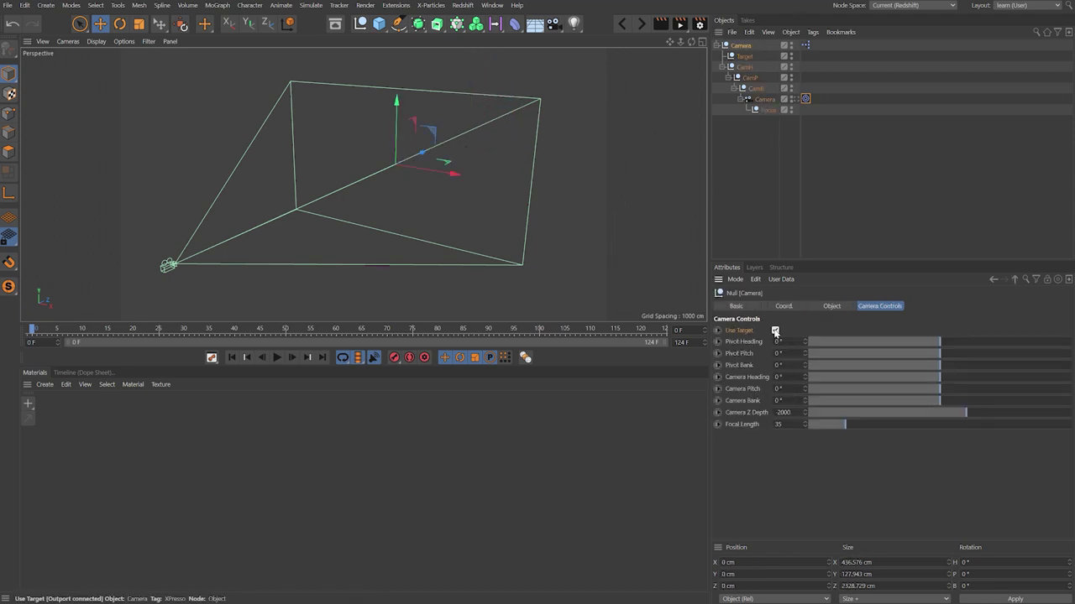
left_click(745, 55)
left_click_drag(504, 224, 467, 235)
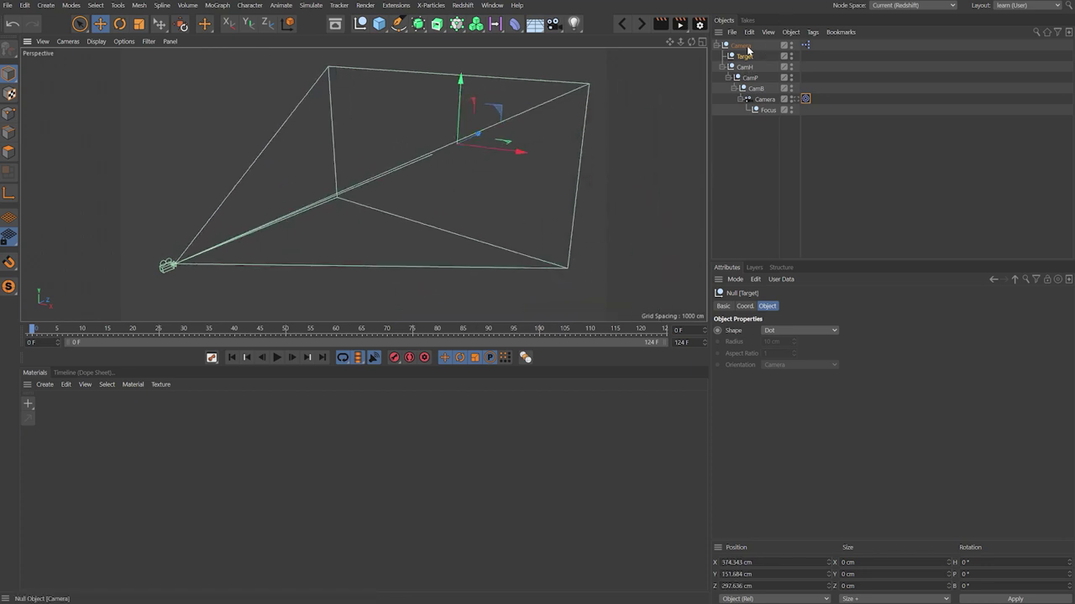
Turn off Use Target, test the Camera Heading slider at 34°, and undo the heading change
left_click(740, 45)
left_click(775, 330)
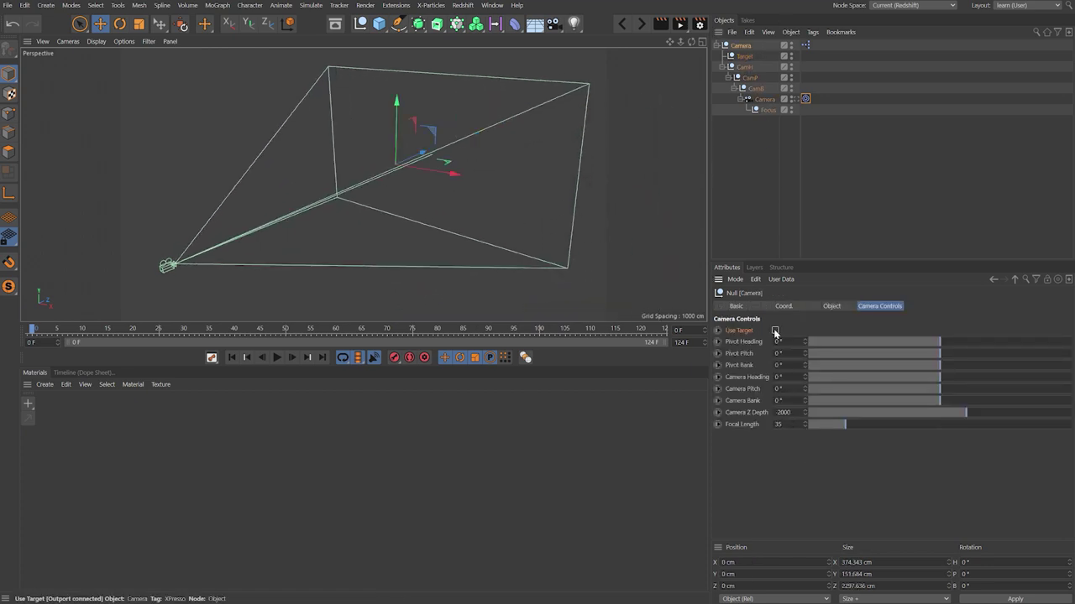
left_click_drag(932, 376, 956, 381)
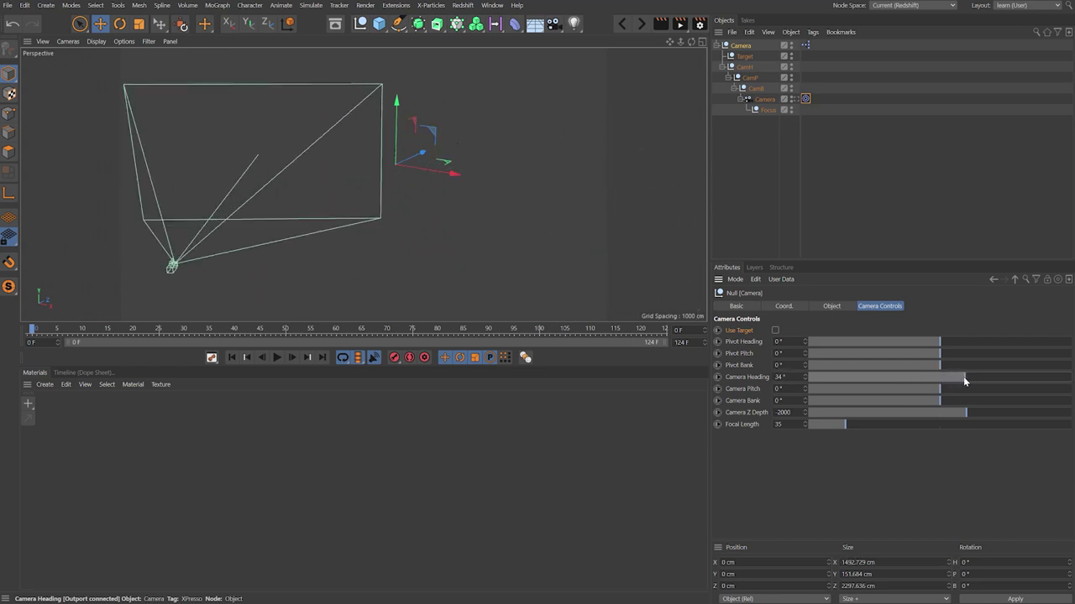
key("ctrl+z")
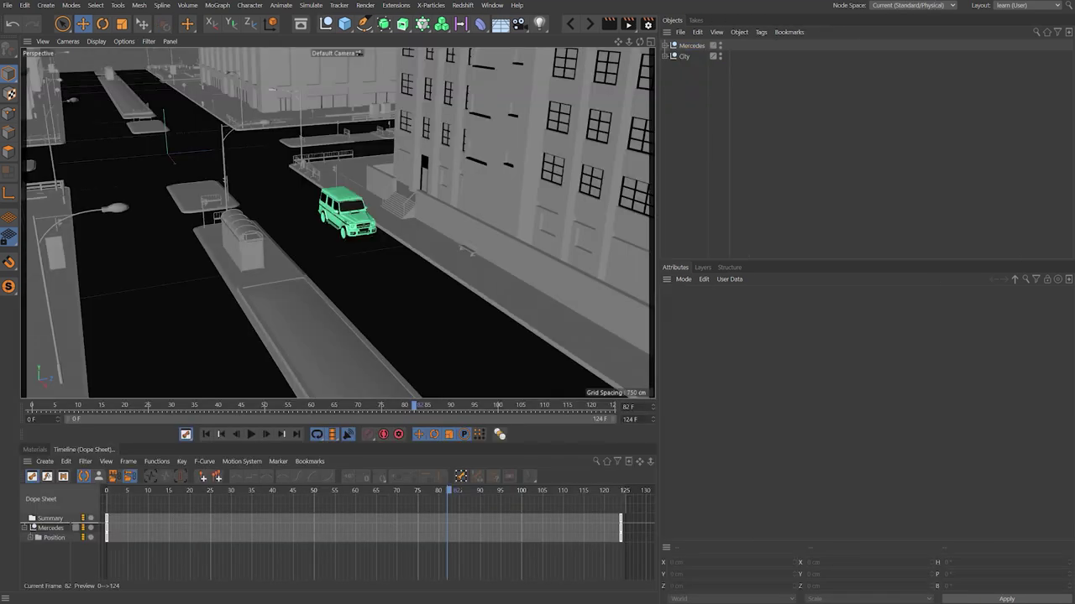
Paste the camera rig into the city scene, parent it under the Mercedes null and reset its transform to the car
left_click(692, 47)
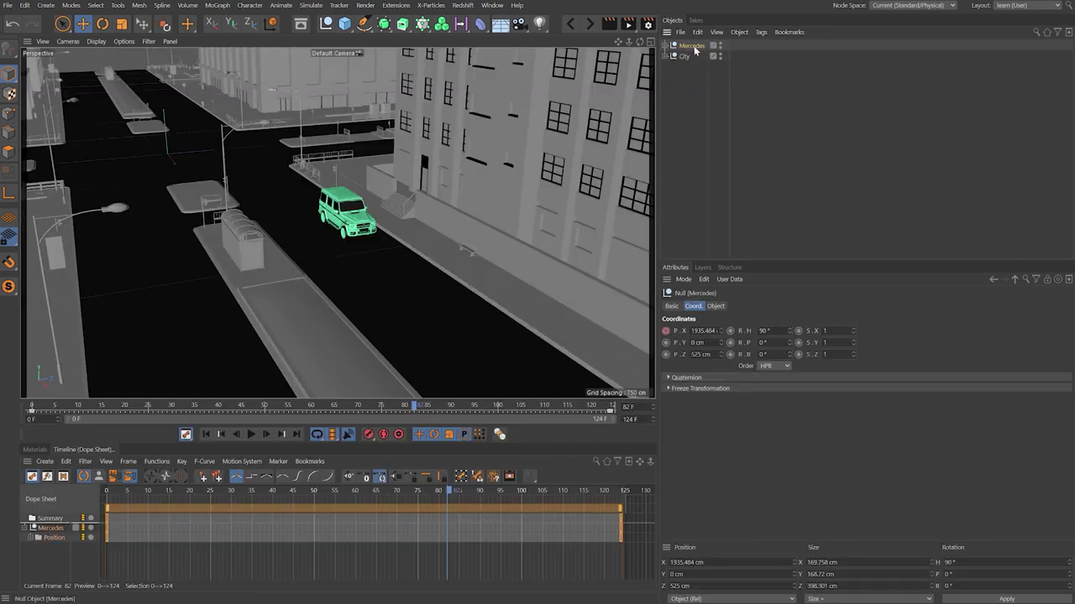
left_click_drag(120, 494, 442, 569)
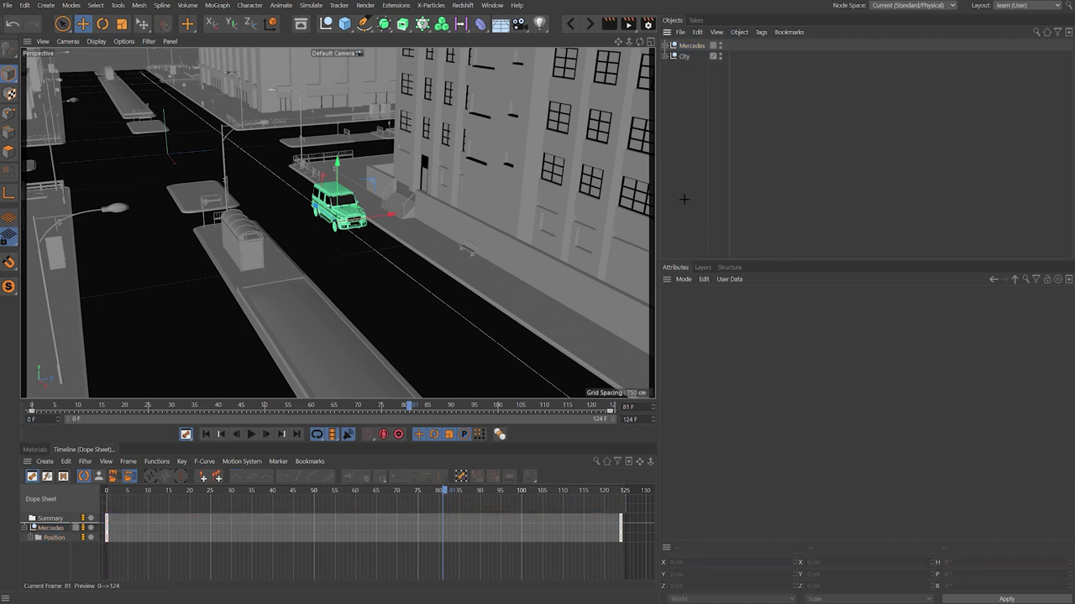
key("ctrl+v")
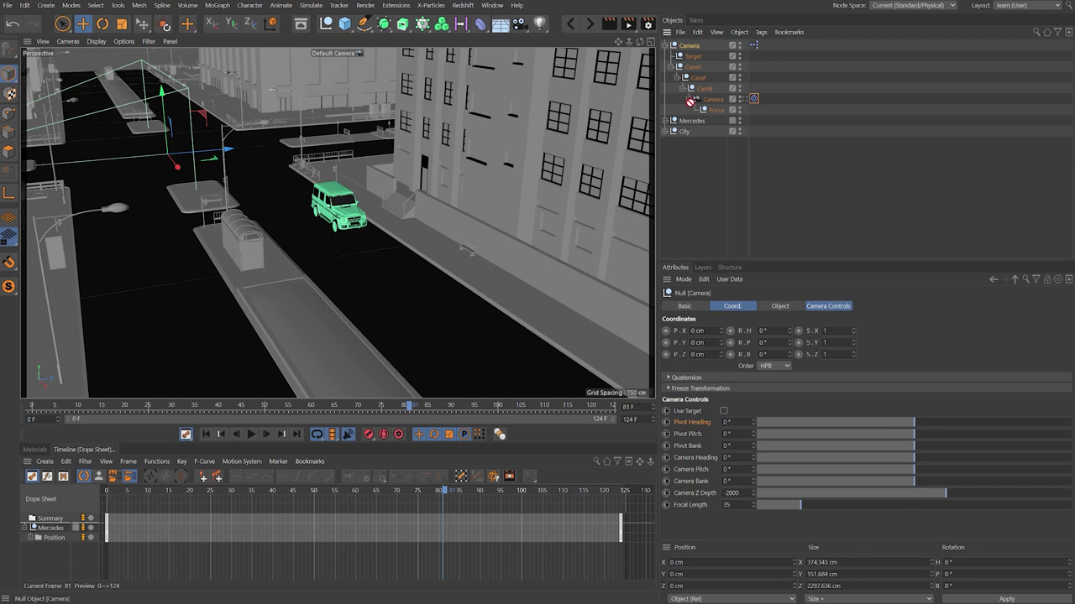
left_click_drag(690, 101, 695, 126)
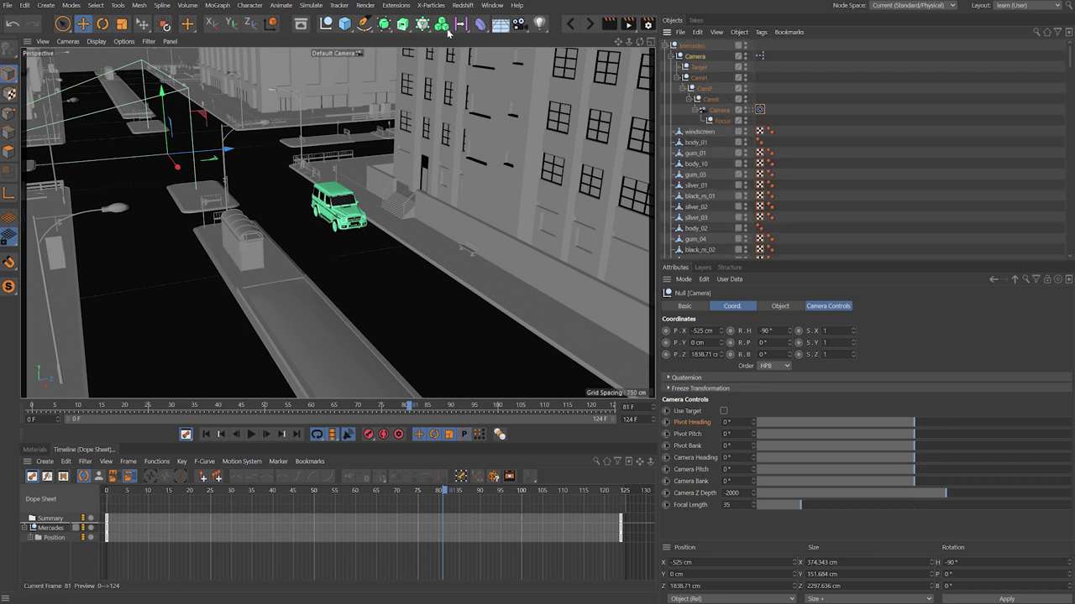
left_click(164, 25)
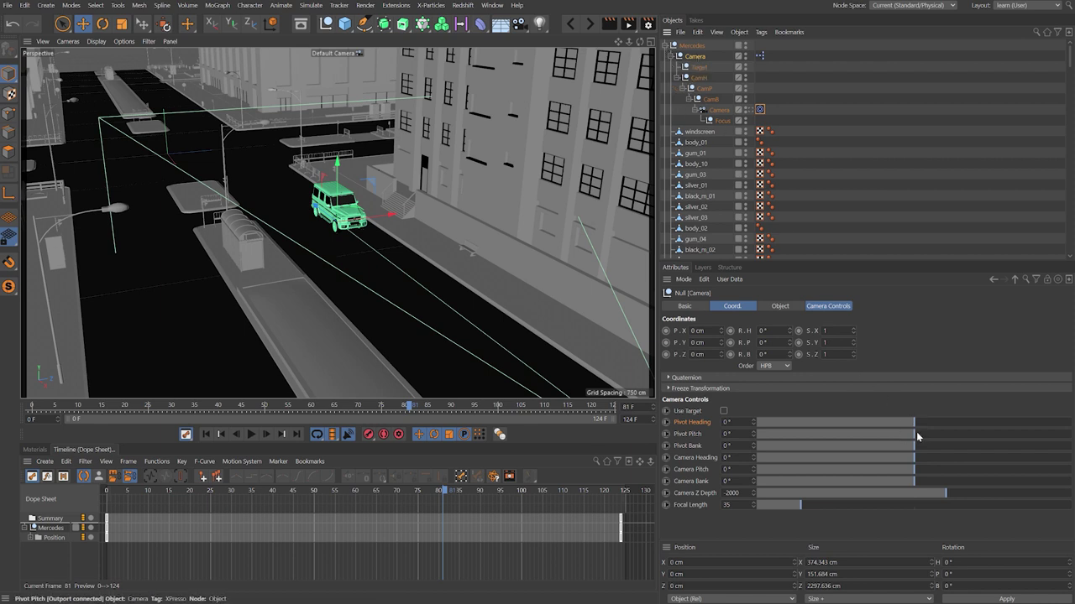
Set the rig's Pivot Pitch to -7° and its Camera Z Depth to -738
left_click_drag(915, 437, 909, 438)
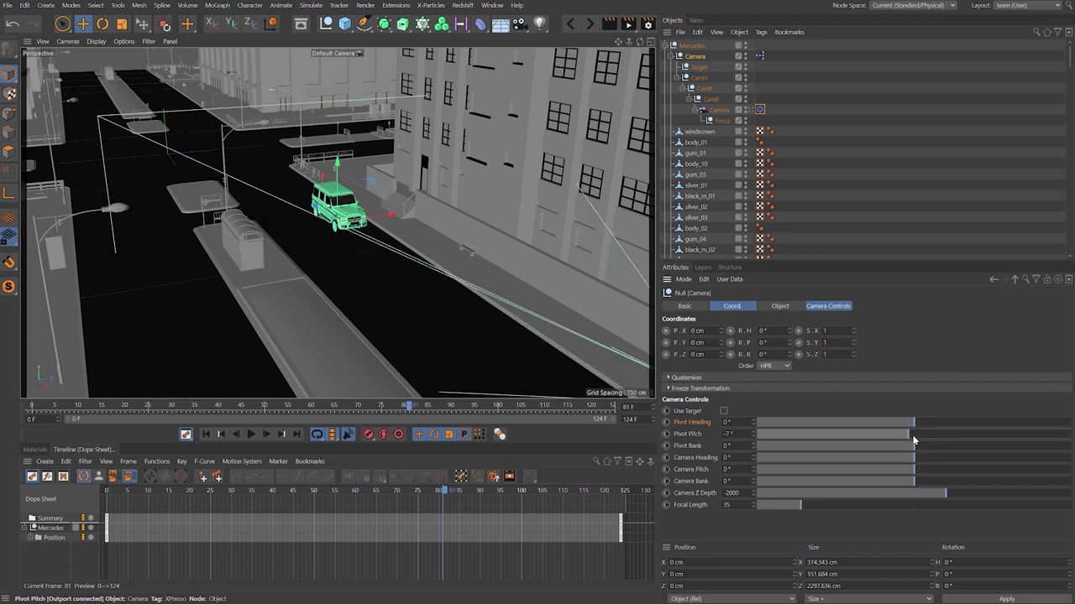
left_click_drag(960, 493, 1026, 494)
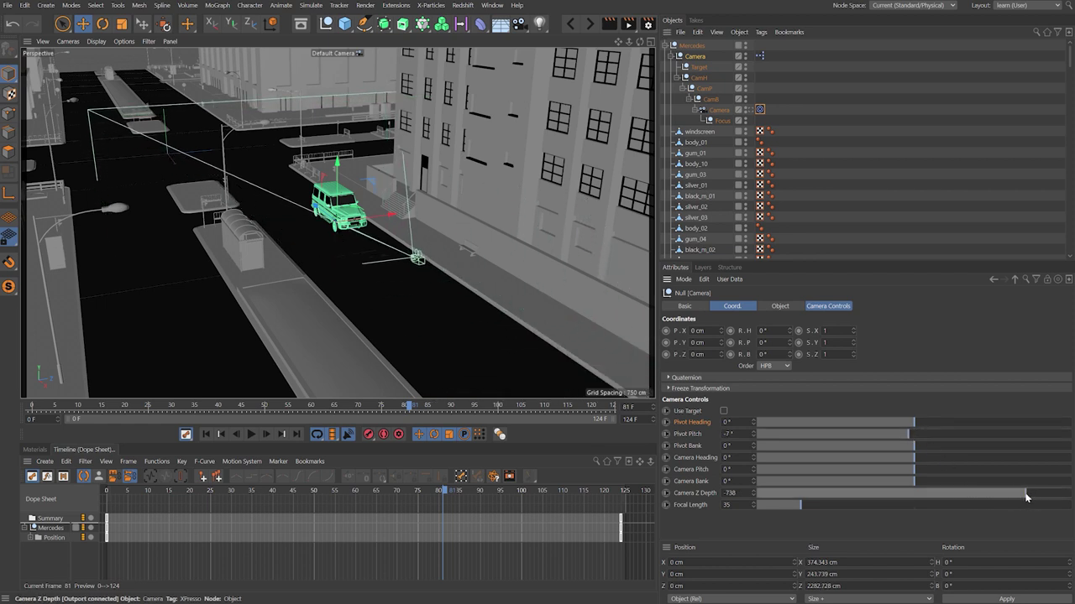
Look through the rig camera and frame the car with Pivot Heading -30°, Camera Z Depth -516 and the rig raised to P.Y 56.752 cm
left_click(758, 109)
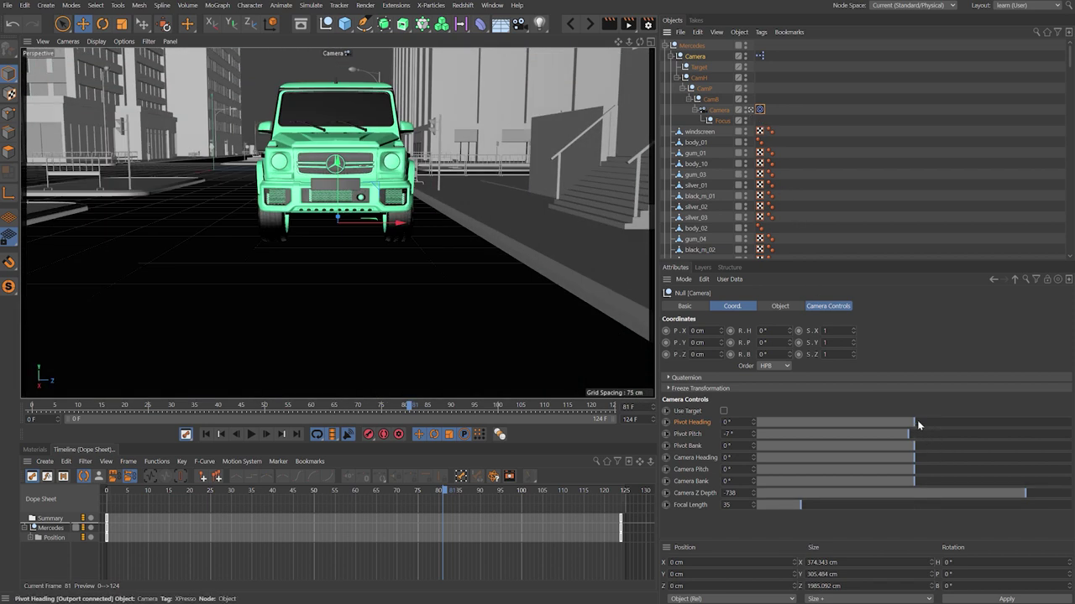
left_click_drag(918, 426, 889, 426)
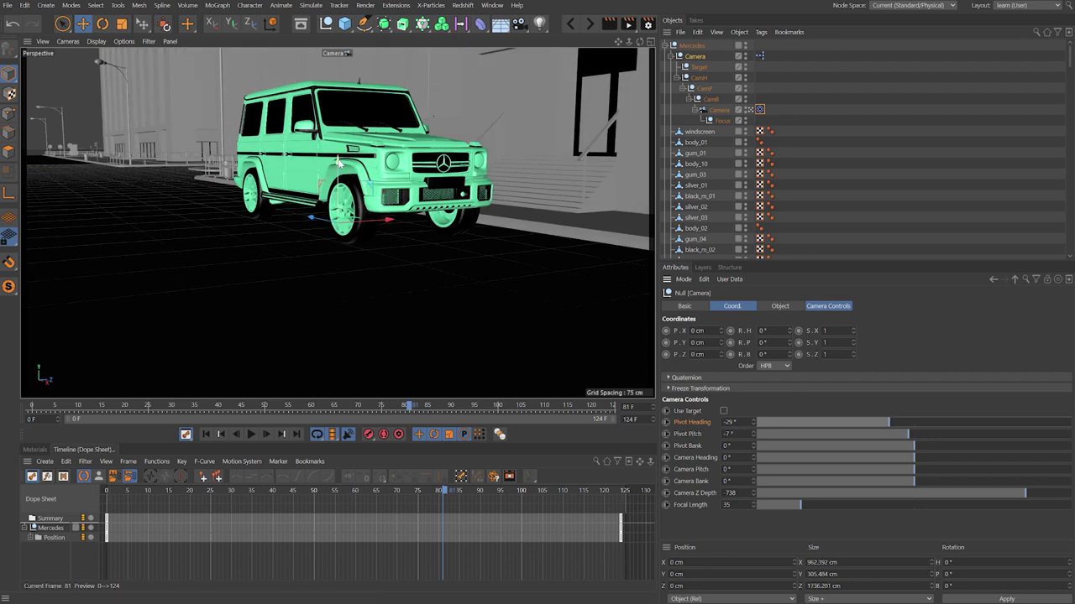
left_click_drag(335, 164, 347, 114)
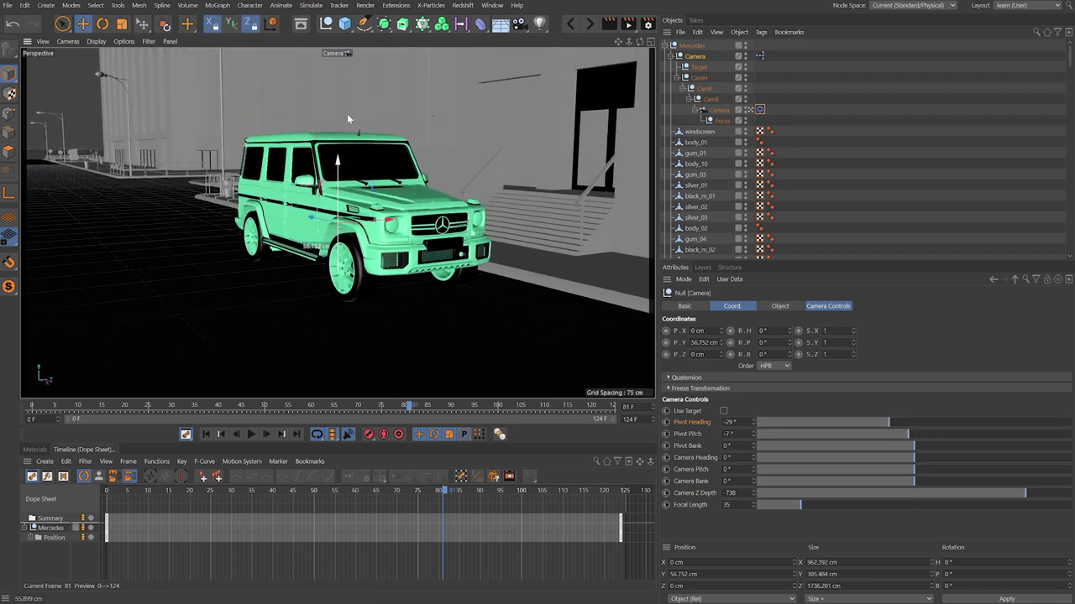
left_click_drag(1036, 501, 1040, 499)
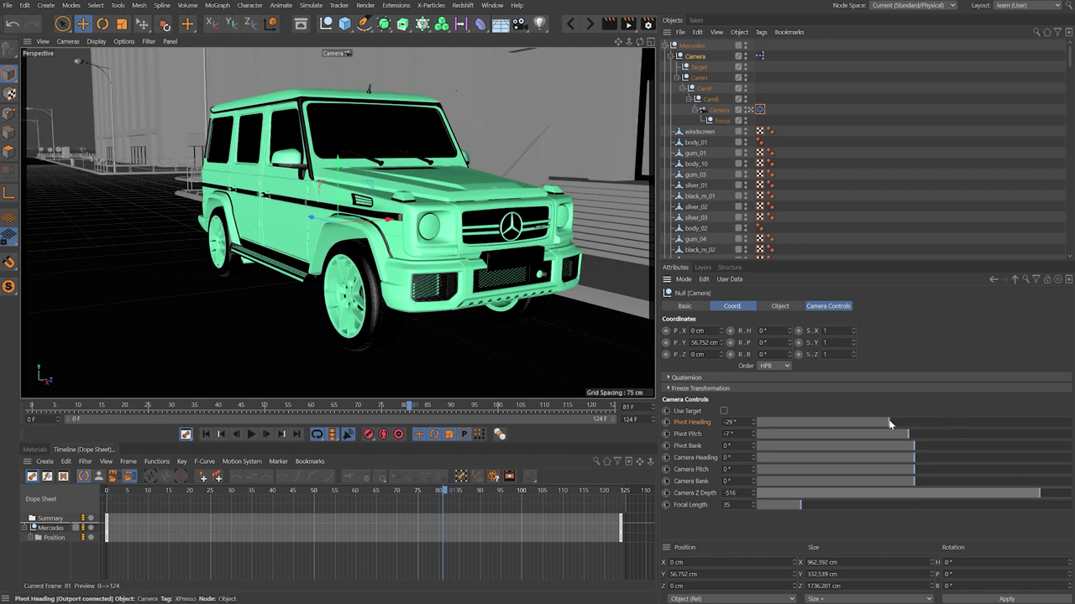
mouse_move(890, 424)
left_mouse_down()
mouse_move(908, 439)
mouse_move(885, 422)
left_mouse_up()
Keyframe Pivot Heading and Camera Z Depth at frame 0 and set the Focal Length to 28
left_click_drag(442, 496, 92, 497)
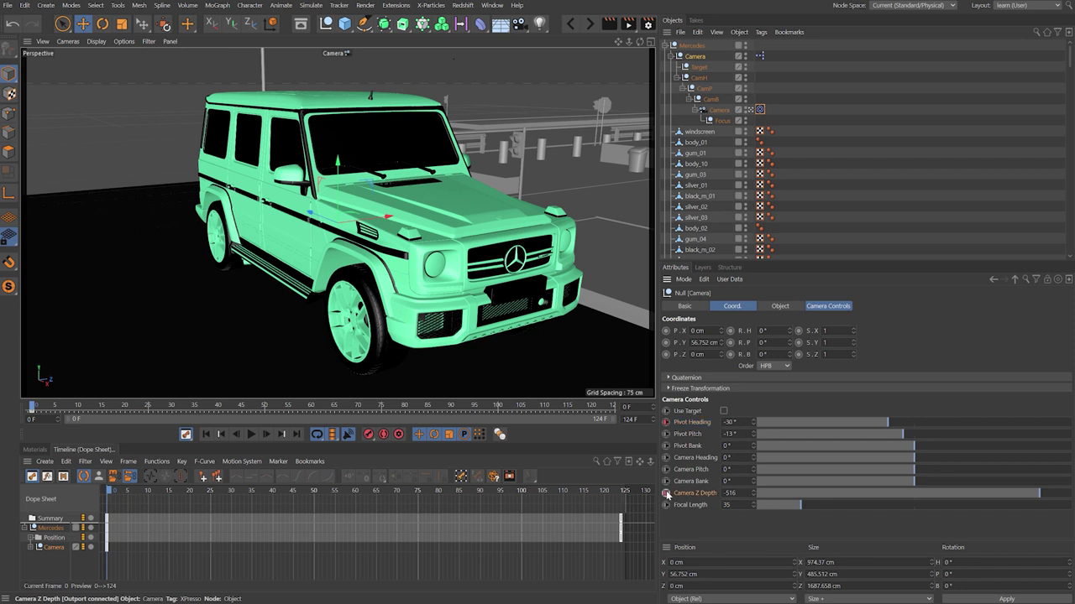
type("28")
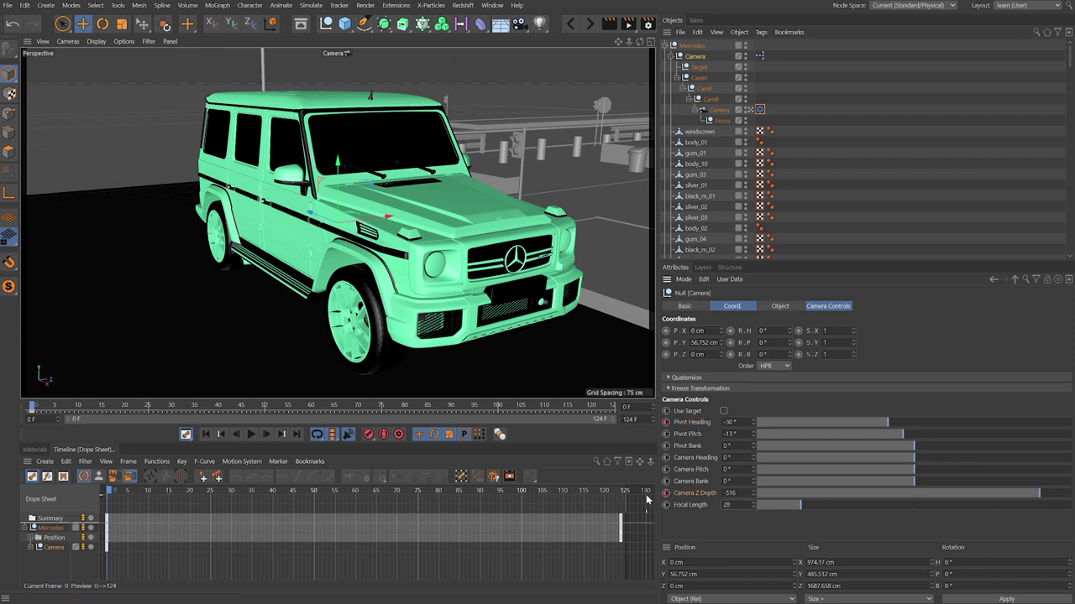
key("Return")
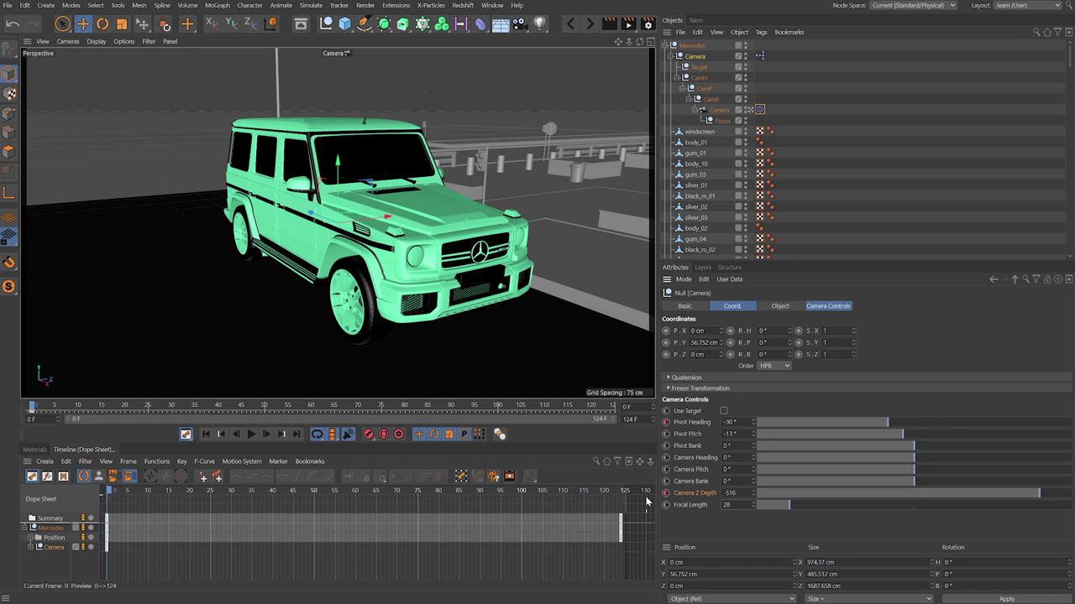
At frame 50, keyframe the camera rig with Pivot Heading -44° and Camera Z Depth -704
left_click_drag(124, 492, 316, 511)
left_click_drag(1041, 497, 1027, 500)
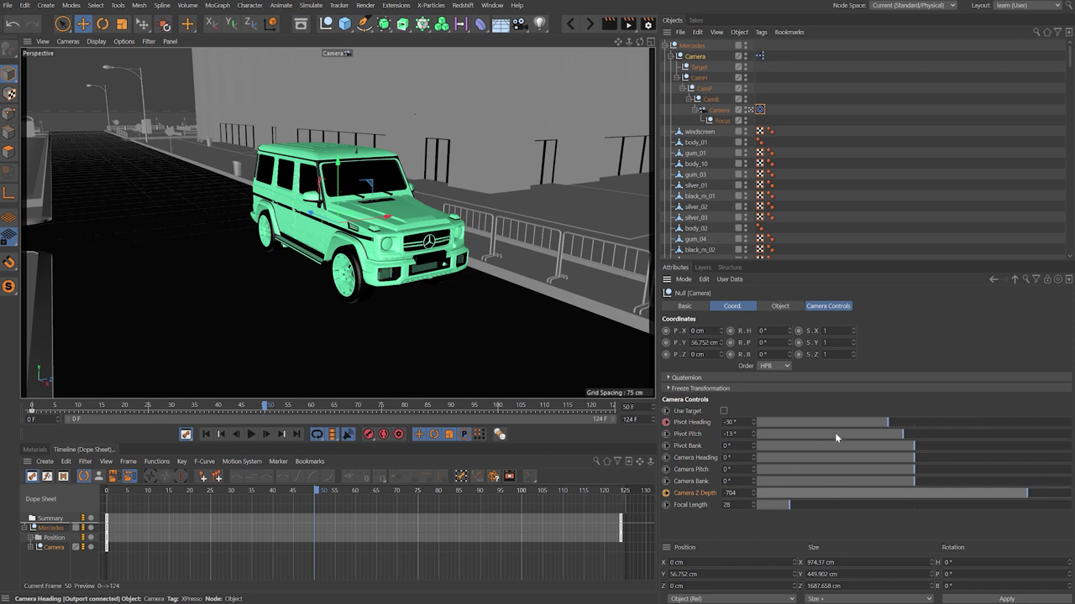
left_click_drag(891, 423, 875, 421)
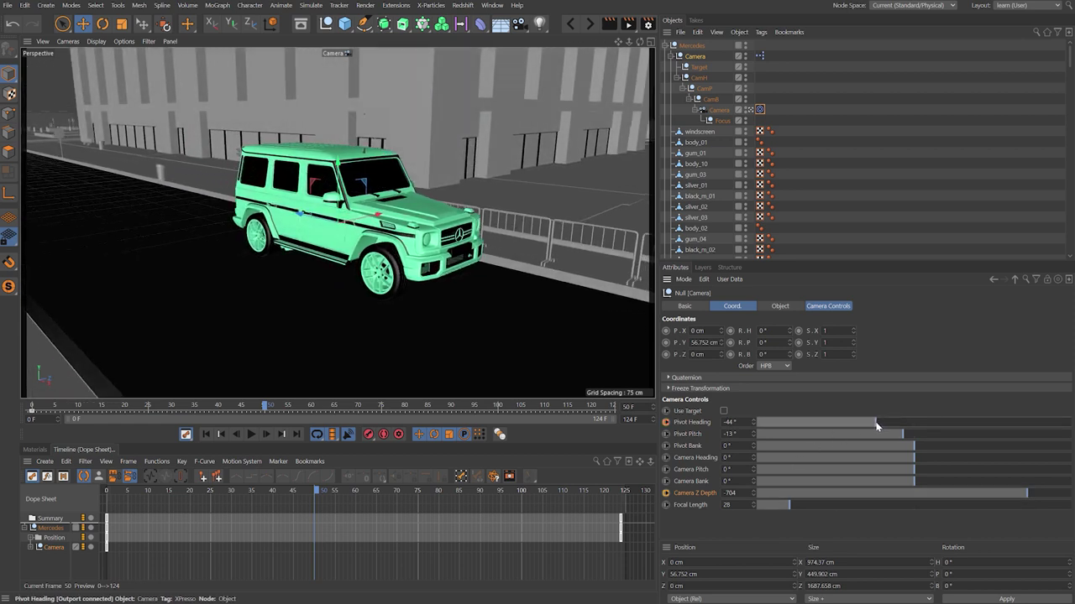
left_click(665, 423)
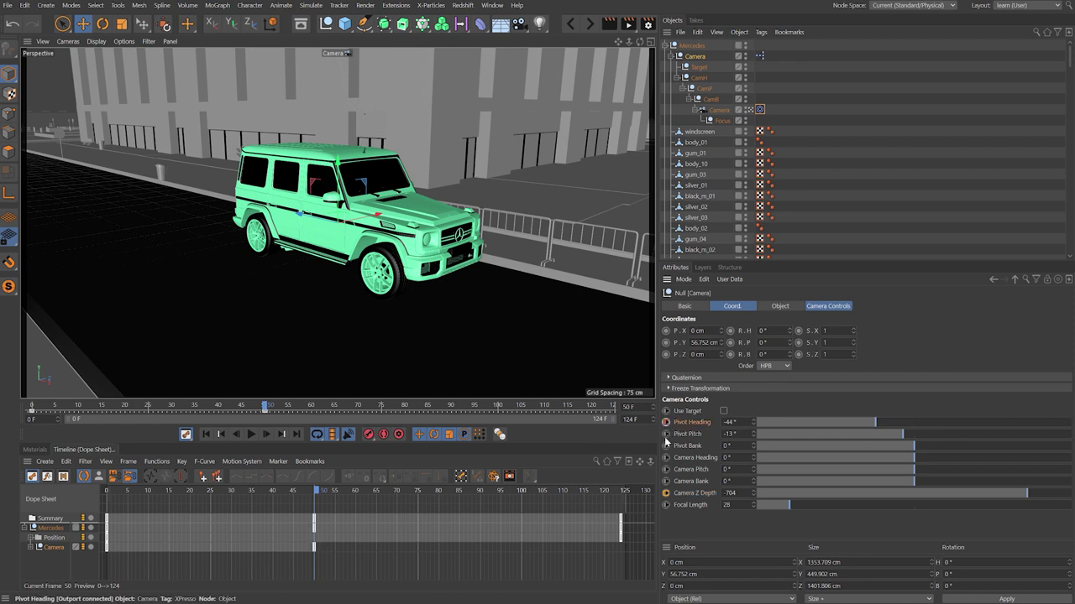
left_click(666, 494)
At frame 81, keyframe the camera rig with Pivot Heading -148° and Camera Z Depth -909
left_click_drag(324, 492, 451, 511)
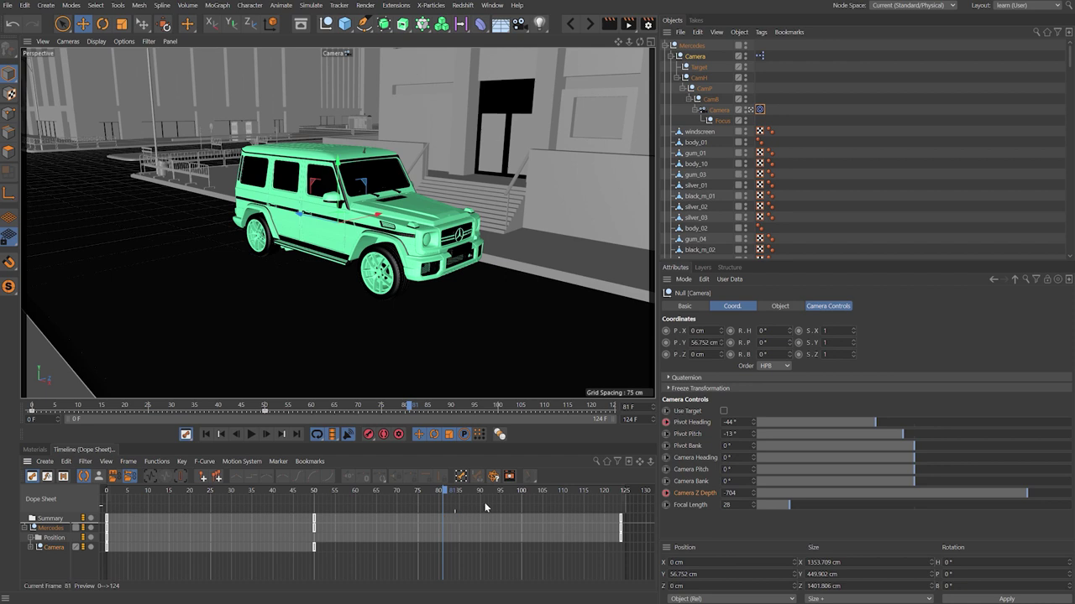
left_click_drag(875, 422, 784, 425)
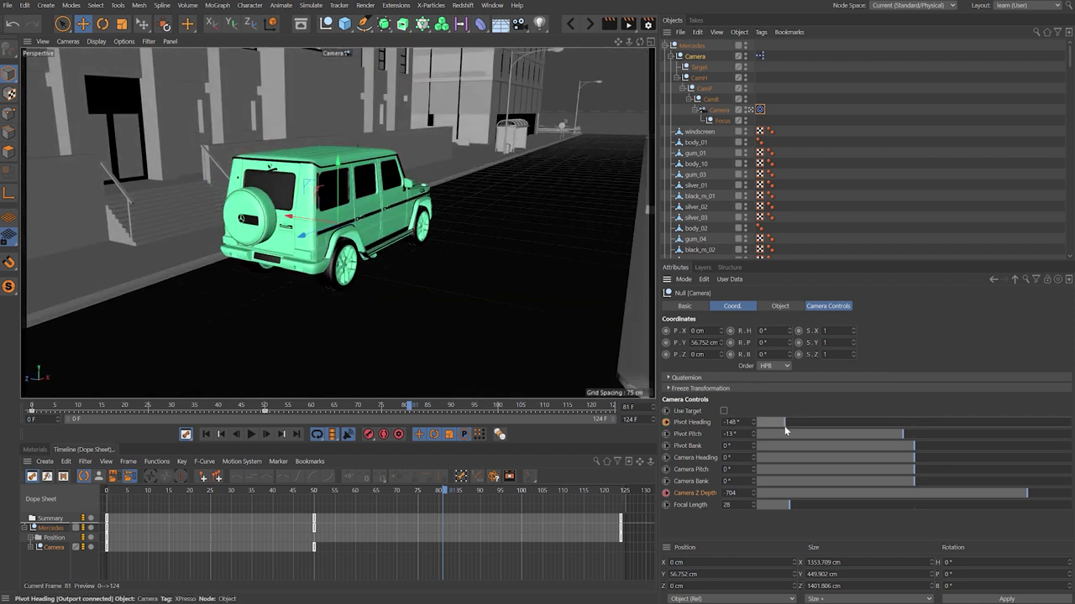
left_click(665, 422)
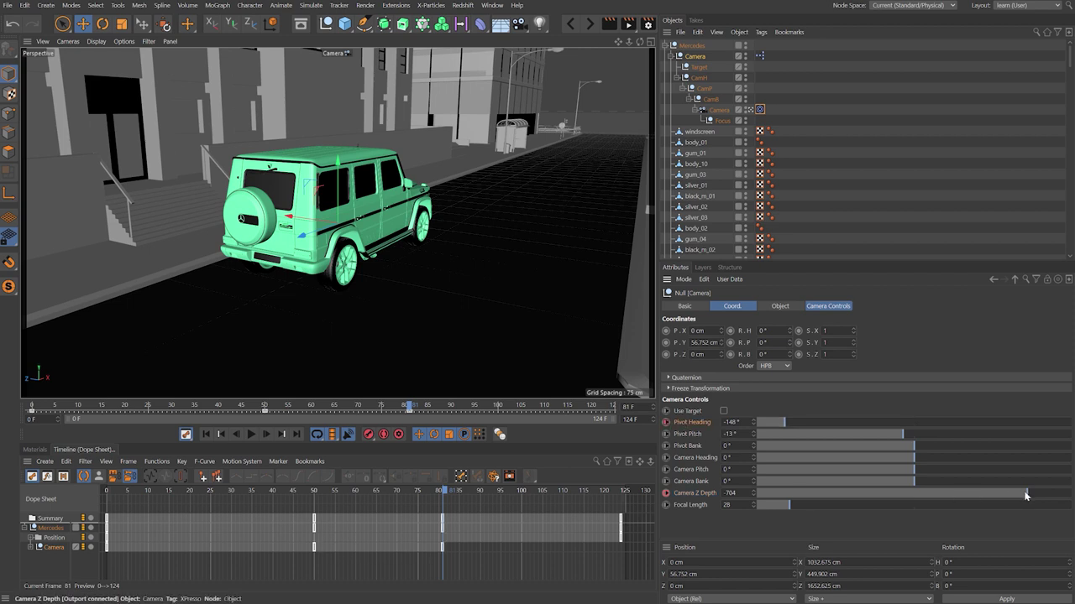
left_click_drag(1025, 495, 1010, 494)
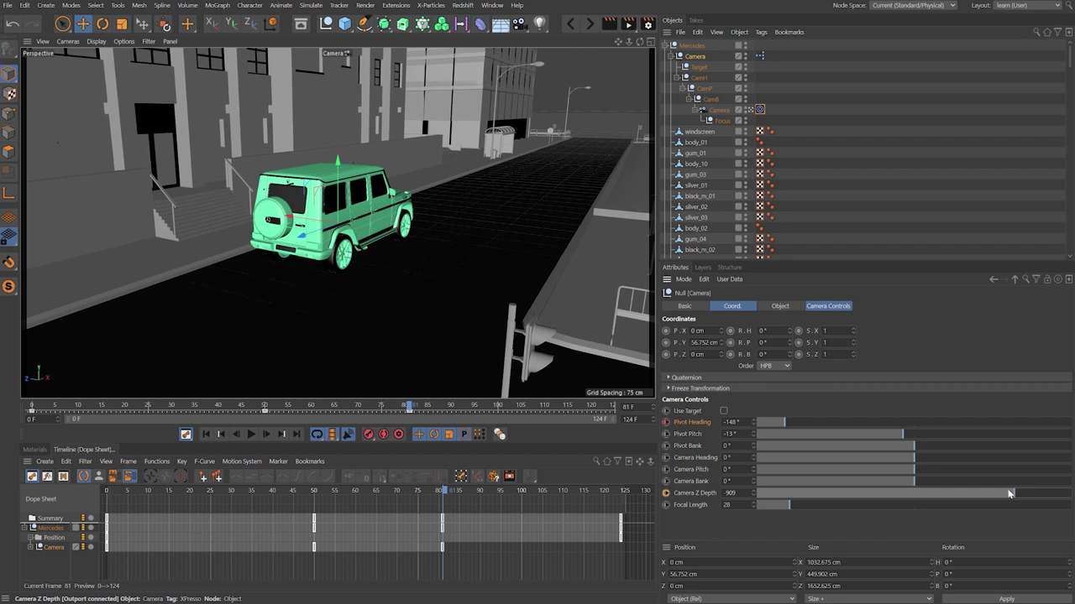
left_click(666, 493)
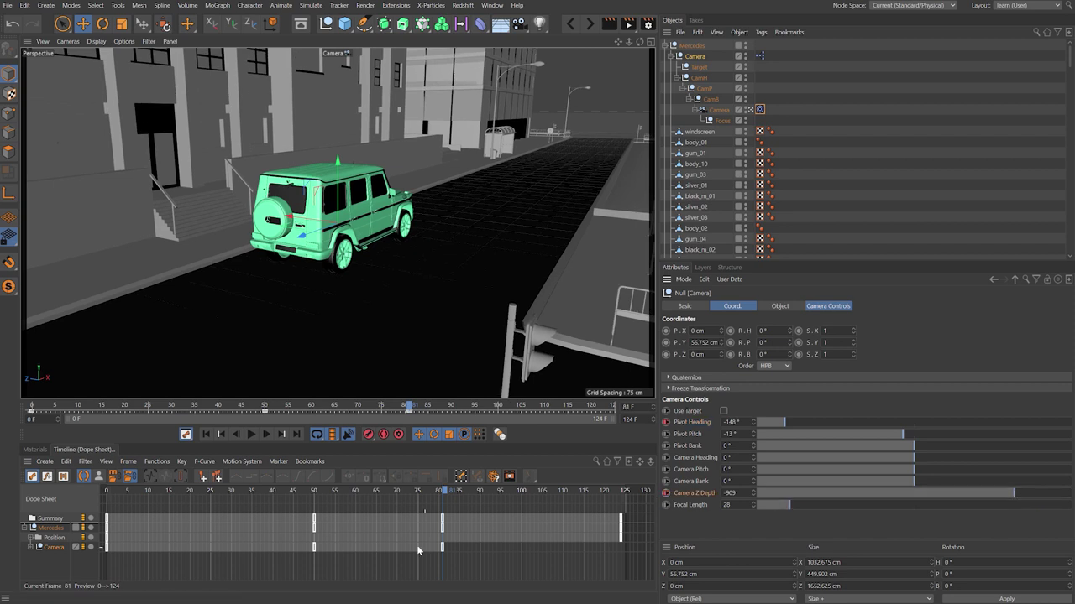
At frame 124, keyframe the camera rig with Pivot Heading -180° and Camera Z Depth -2317, and scrub through the animation
left_click_drag(454, 496, 732, 503)
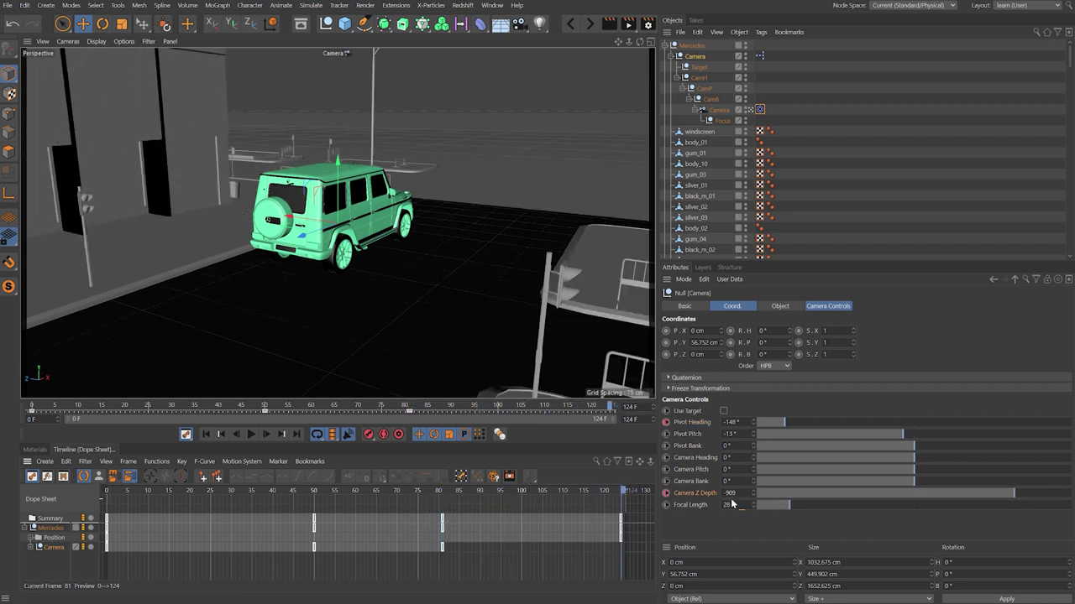
left_click_drag(791, 426, 711, 422)
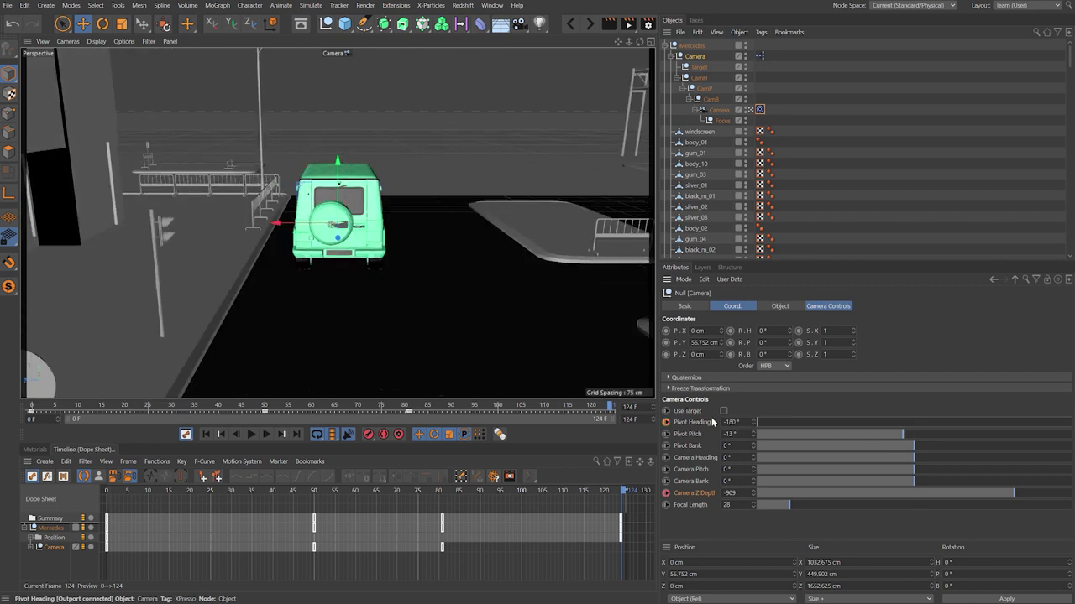
left_click_drag(1001, 495, 927, 498)
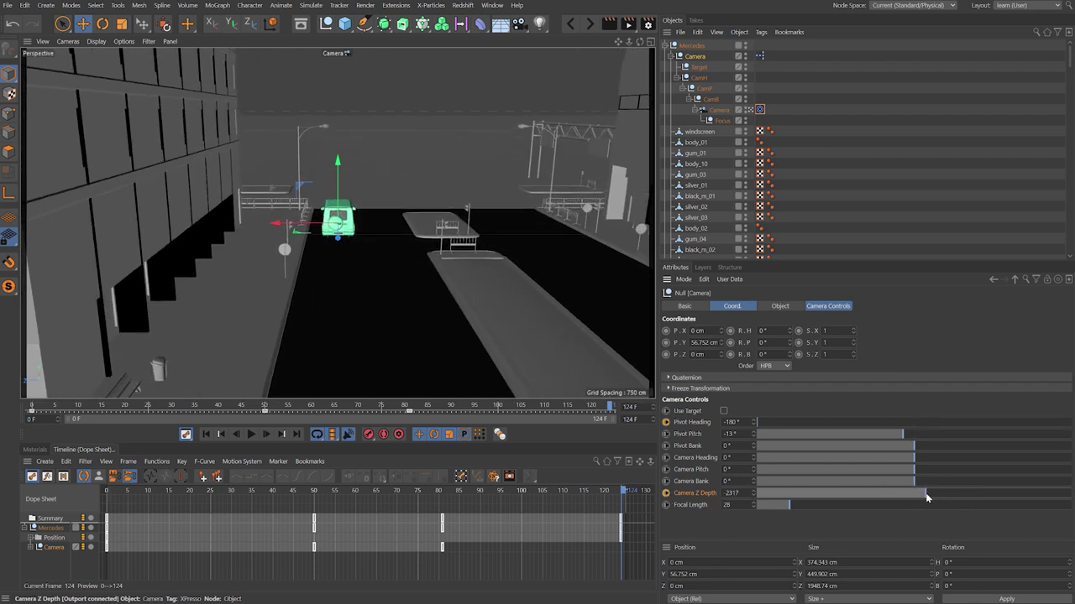
left_click(667, 494)
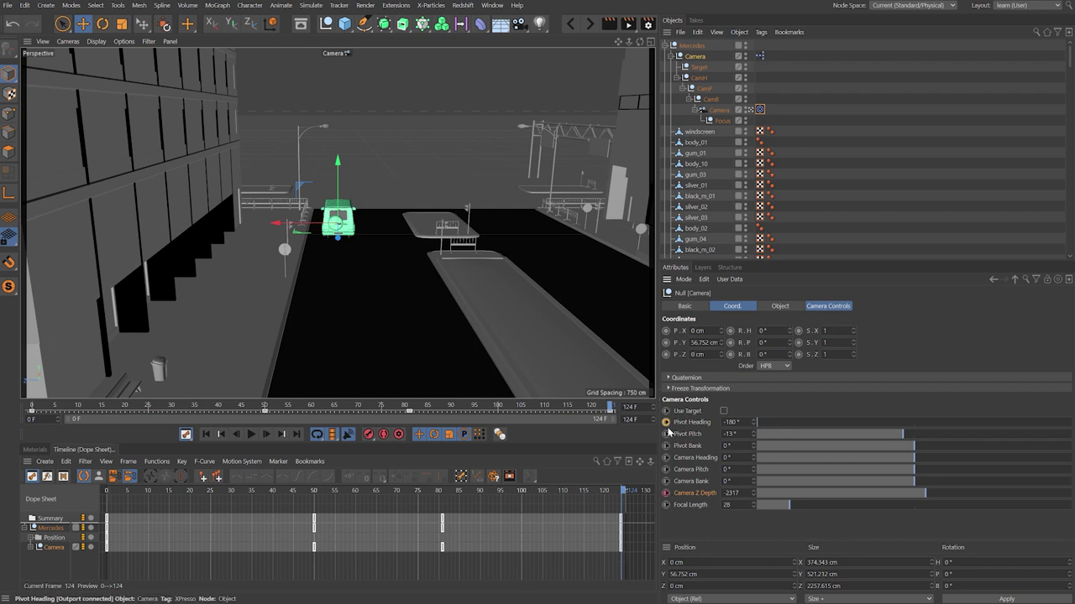
left_click_drag(129, 495, 623, 504)
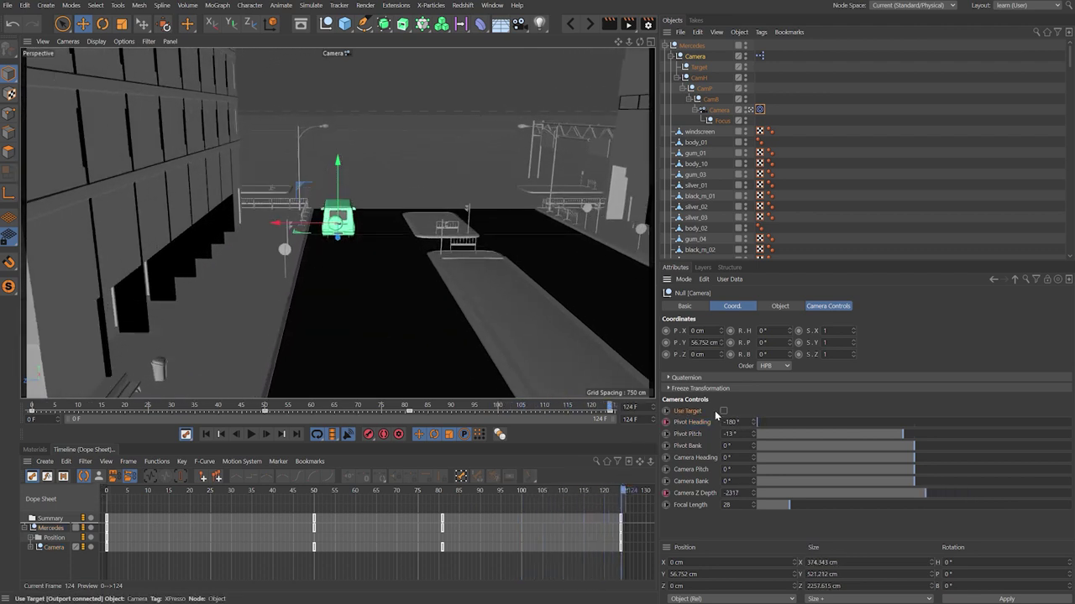
Enable Use Target on the Camera rig and reset the Target null's coordinates to zero
left_click(700, 67)
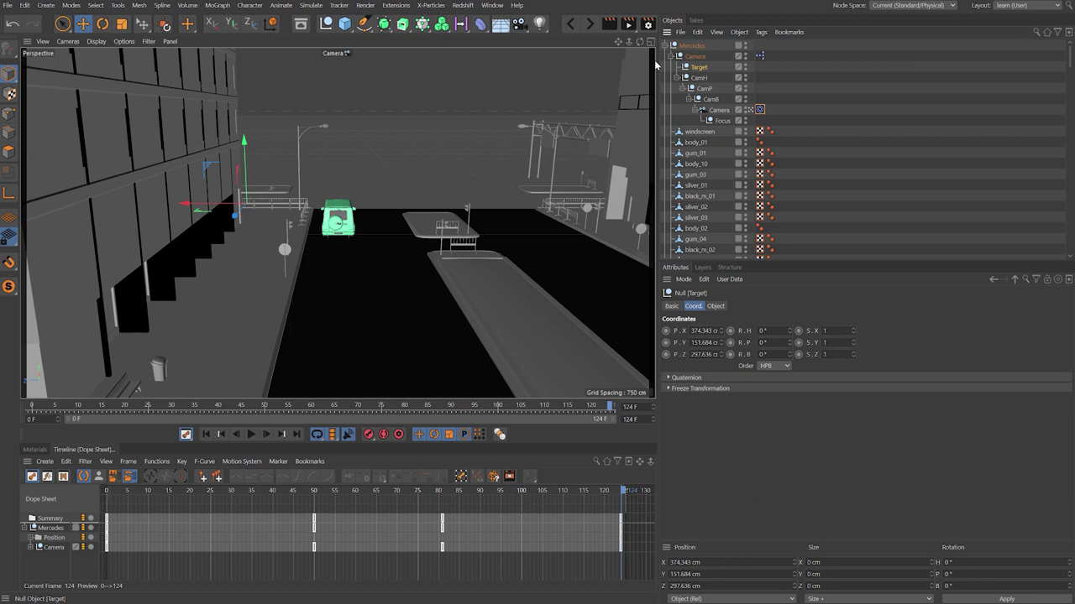
left_click(163, 23)
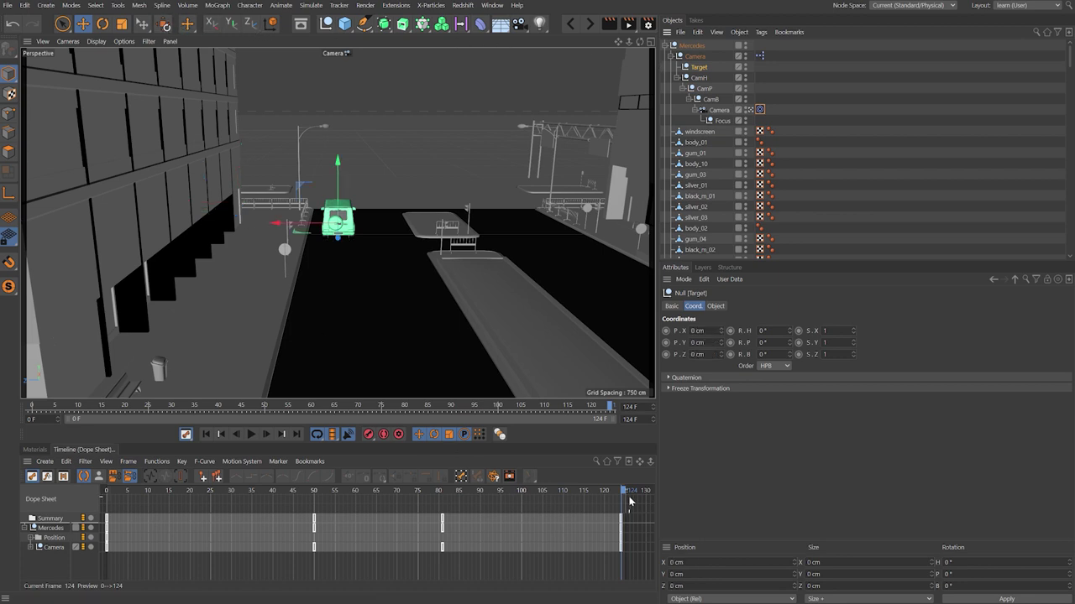
left_click_drag(622, 492, 354, 491)
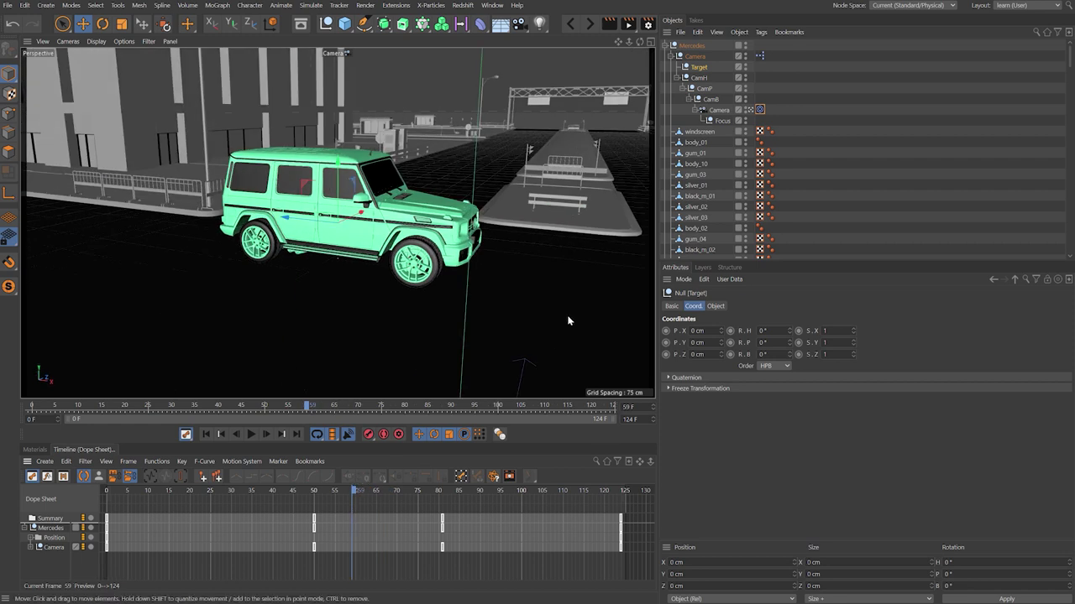
left_click(690, 57)
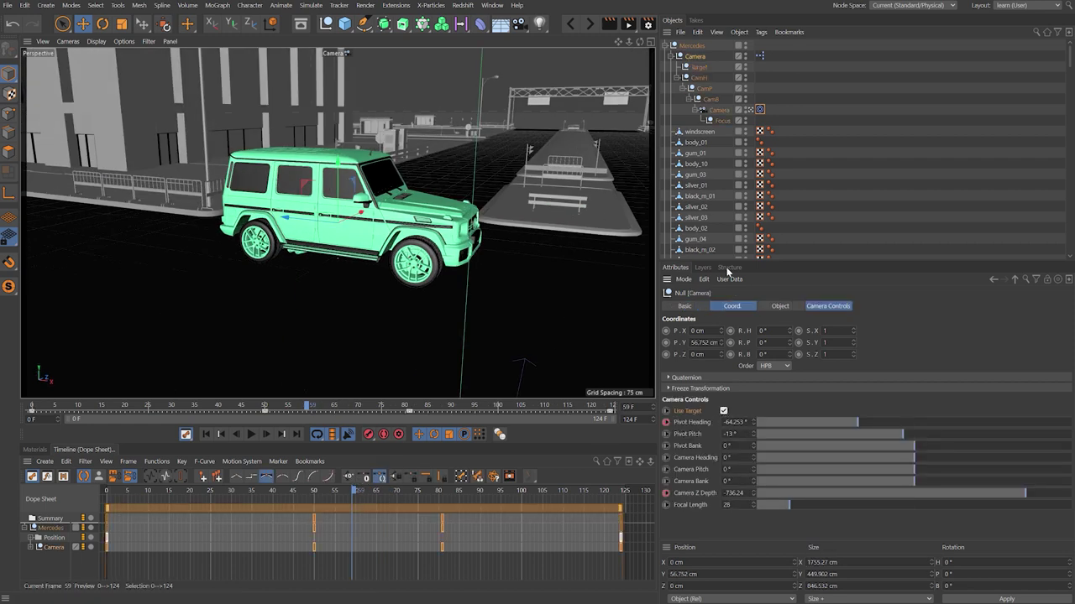
Move the Target null along Z only to -148.814 cm and keyframe its P.Z at frame 0
left_click(697, 67)
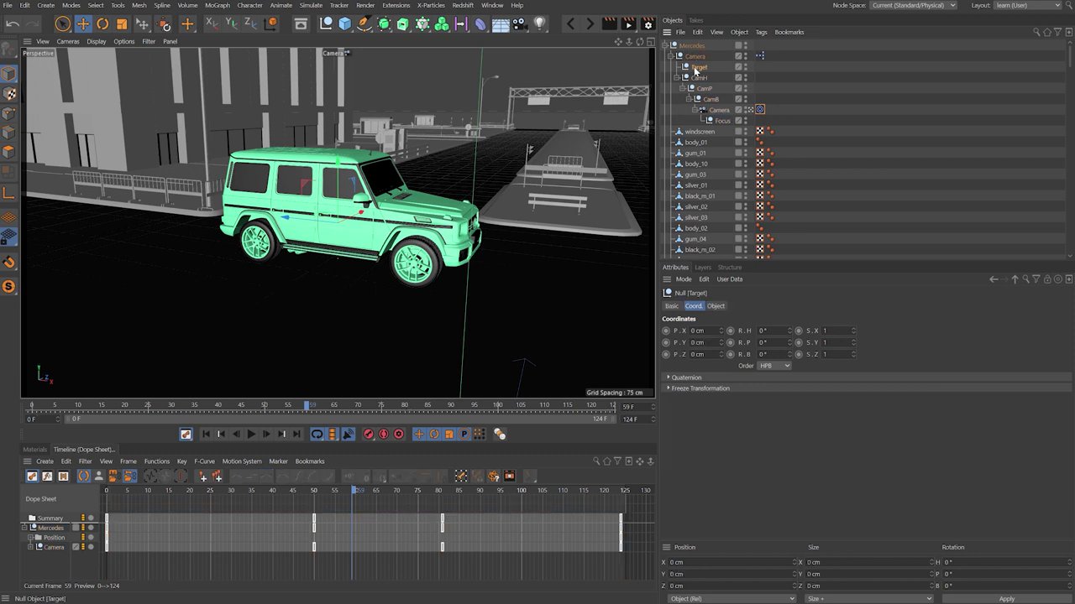
key("x")
key("y")
left_click_drag(307, 225, 398, 241)
key("x")
key("y")
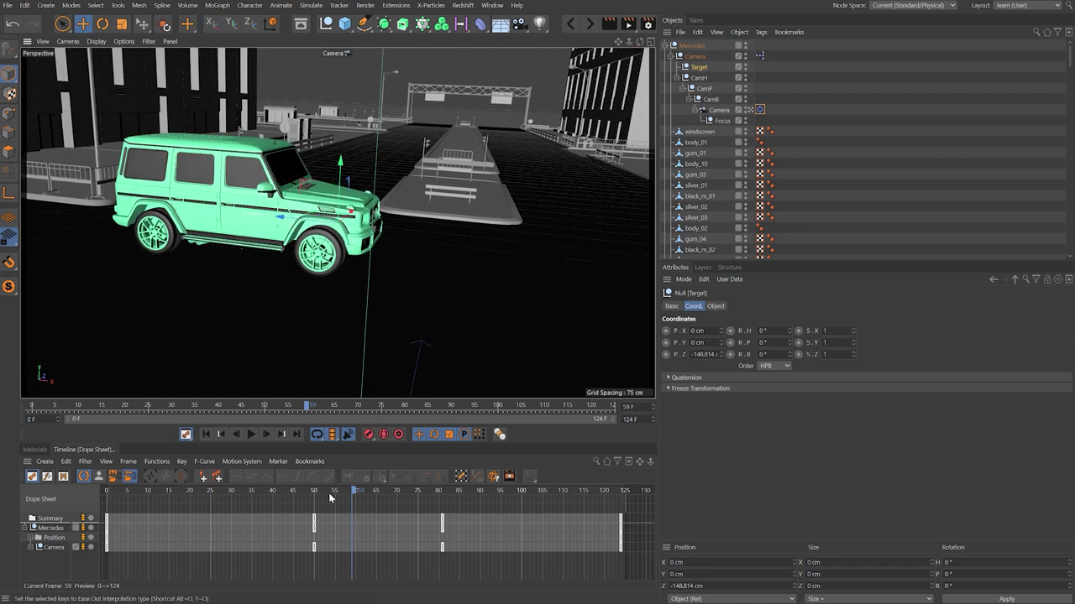
left_click_drag(354, 491, 106, 492)
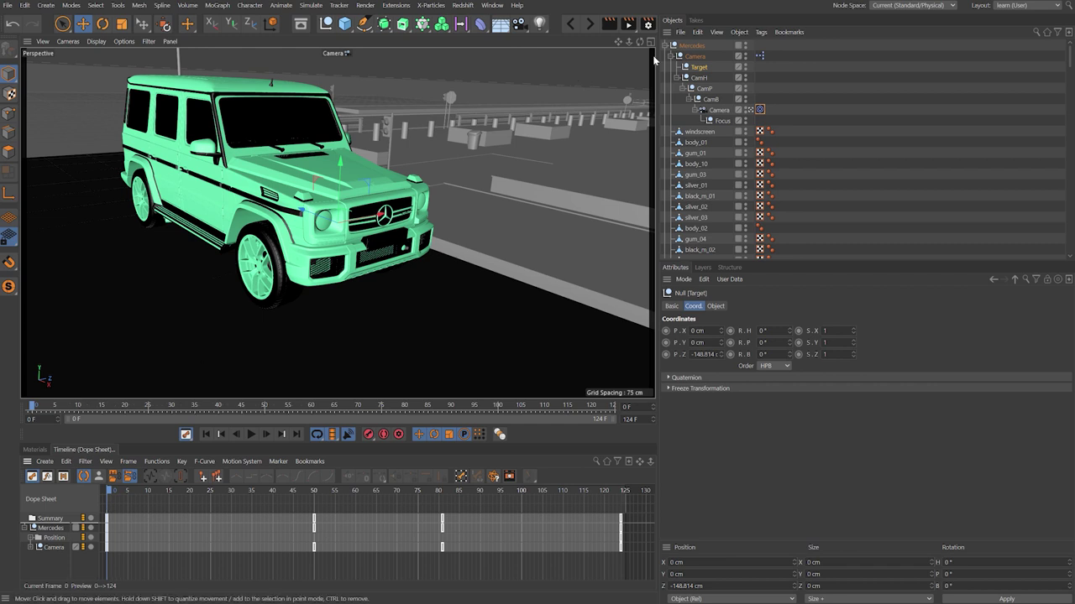
left_click(665, 355)
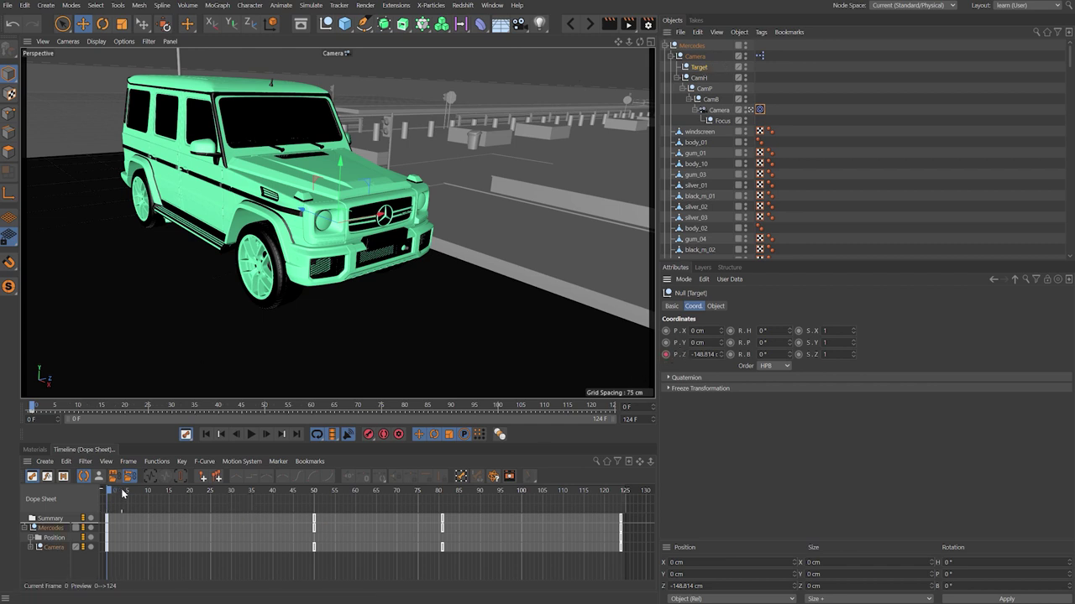
Keyframe the Target null's P.Z at -27.962 cm on frame 51 and at 190.968 cm on frame 81
left_click_drag(122, 493, 318, 521)
left_click_drag(356, 180, 223, 218)
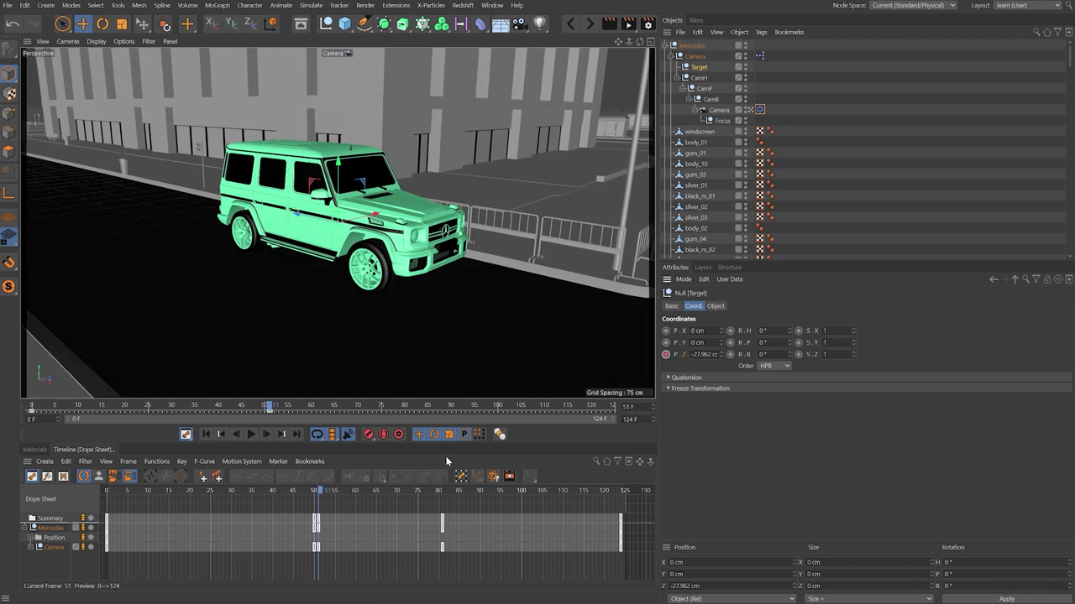
left_click_drag(319, 494, 445, 525)
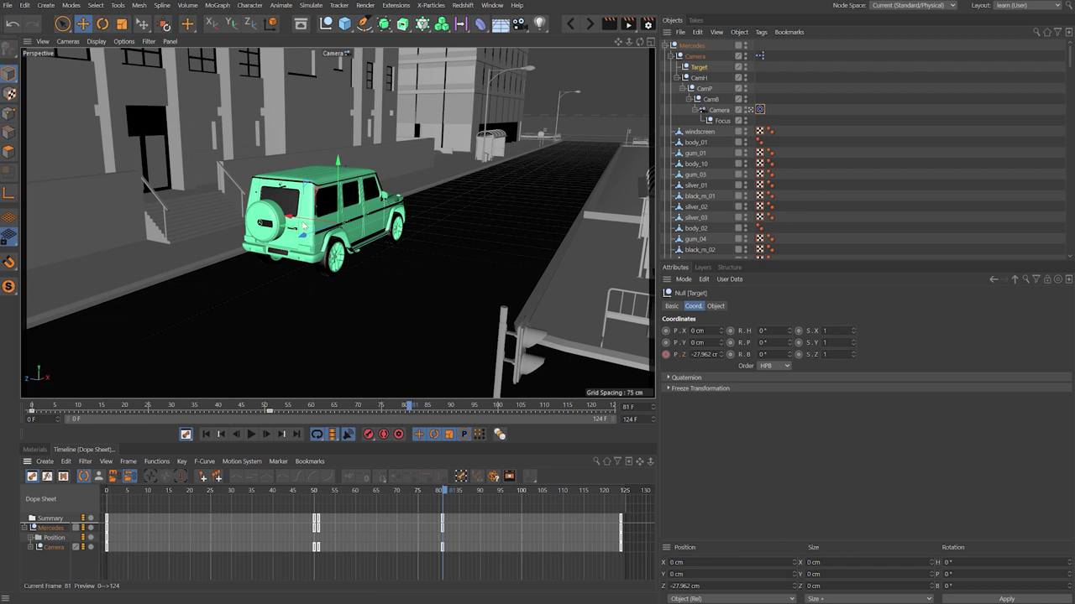
left_click_drag(302, 239, 230, 266)
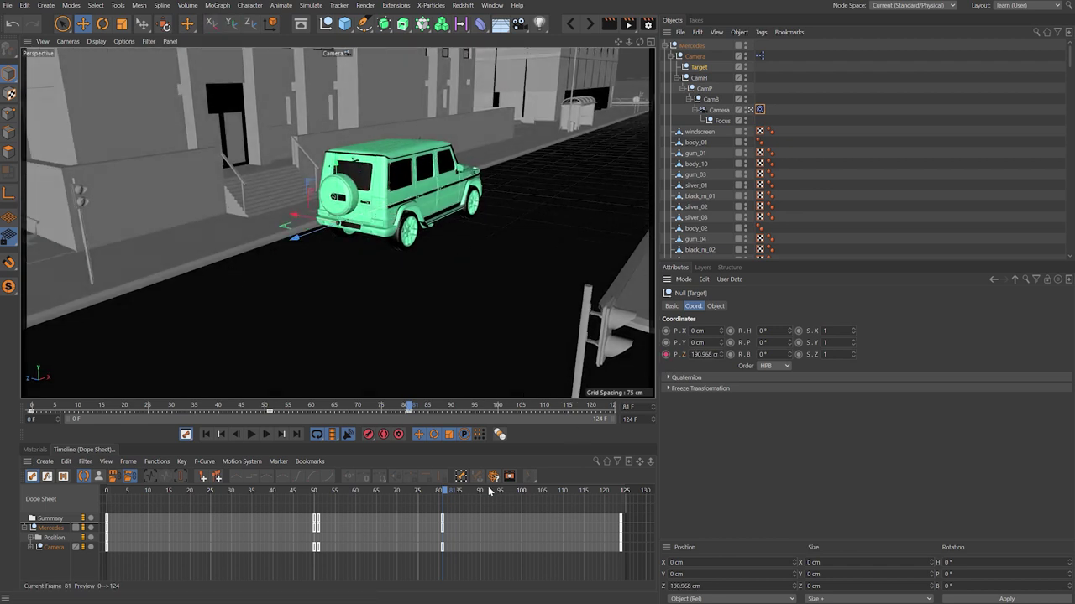
Play the animation from frame 0 through the rig camera, deselect all objects and show the project settings
left_click_drag(490, 491, 161, 494)
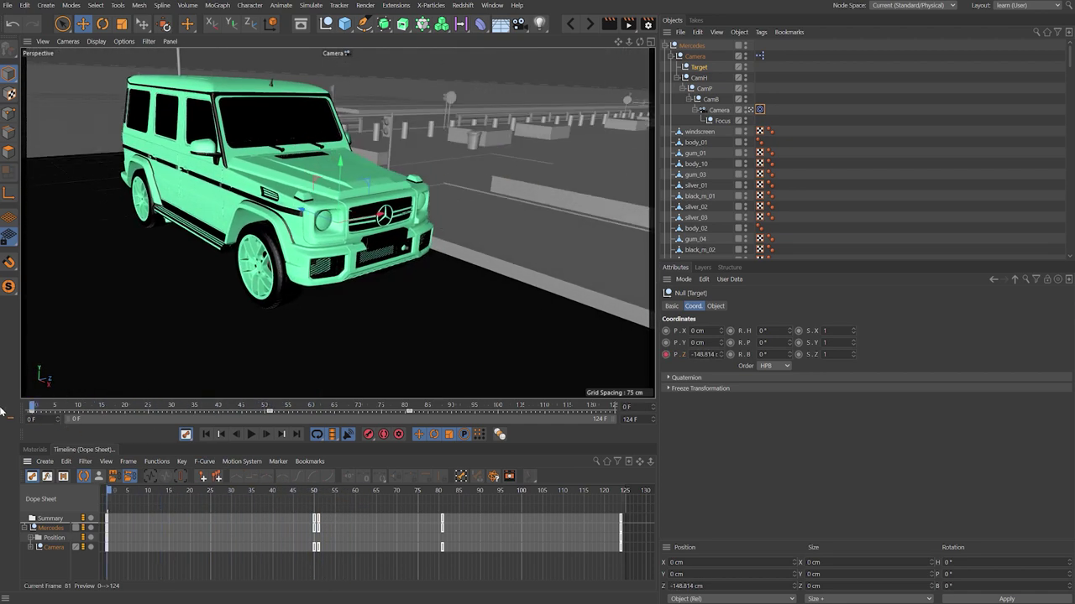
left_click(249, 434)
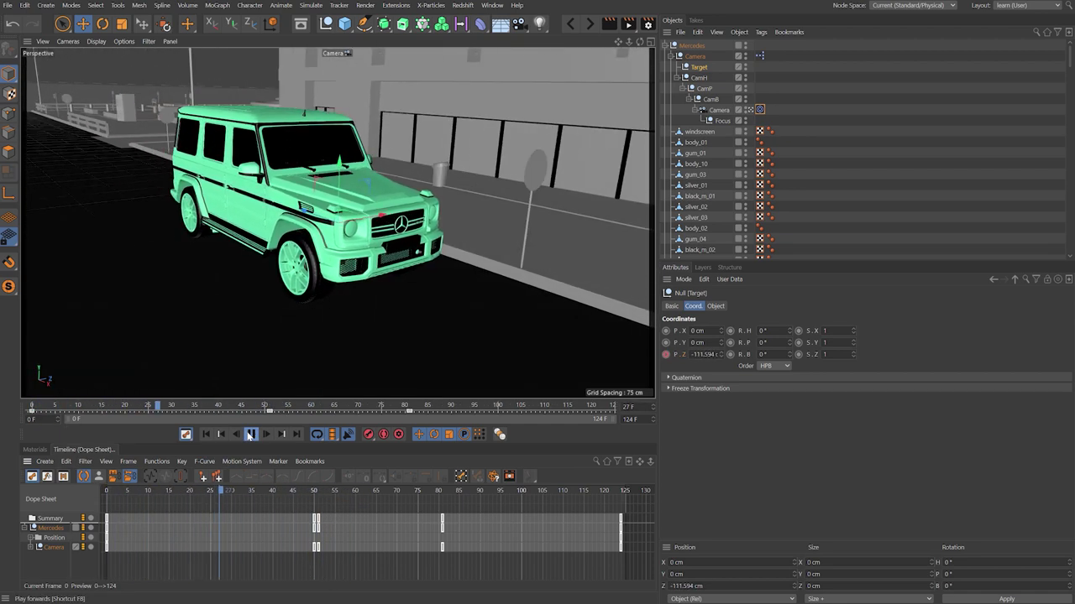
left_click(834, 199)
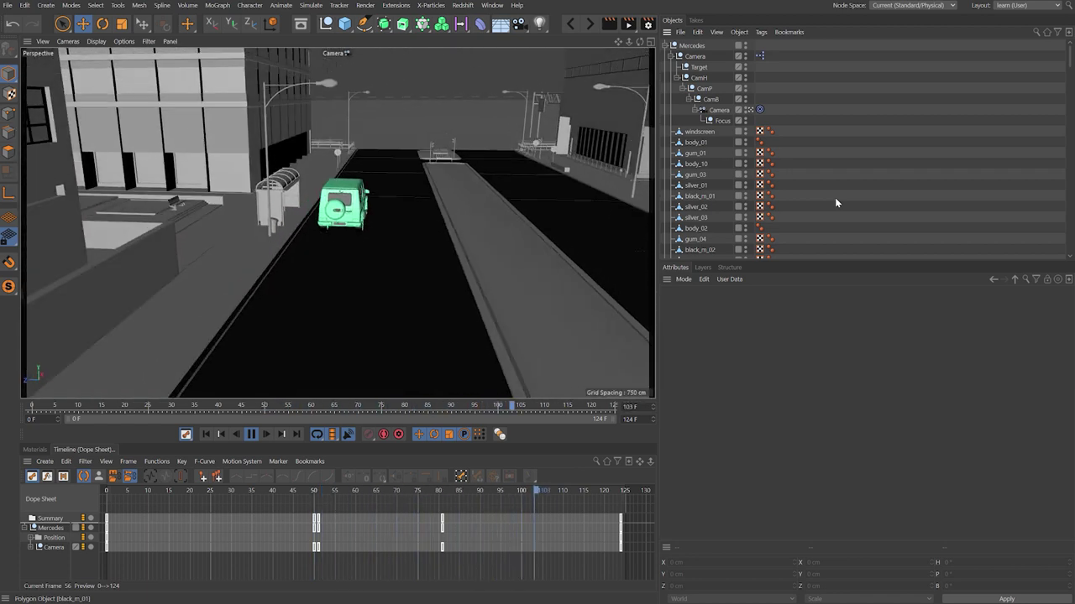
key("ctrl+d")
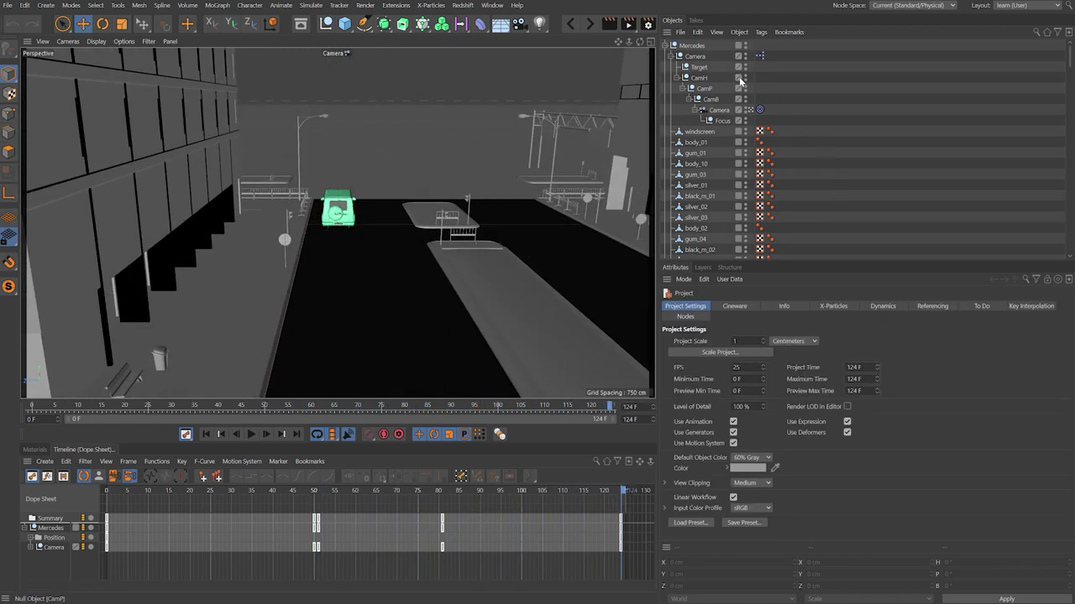
Delete the Camera rig from inside the Mercedes group and collapse the Mercedes hierarchy
left_click(696, 57)
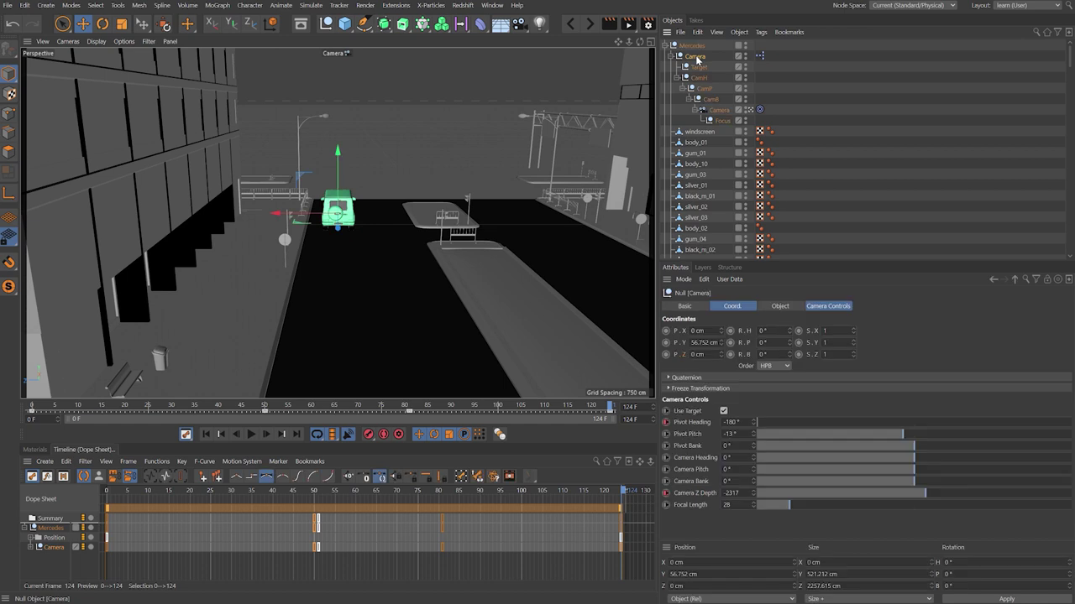
key("Delete")
left_click(690, 45)
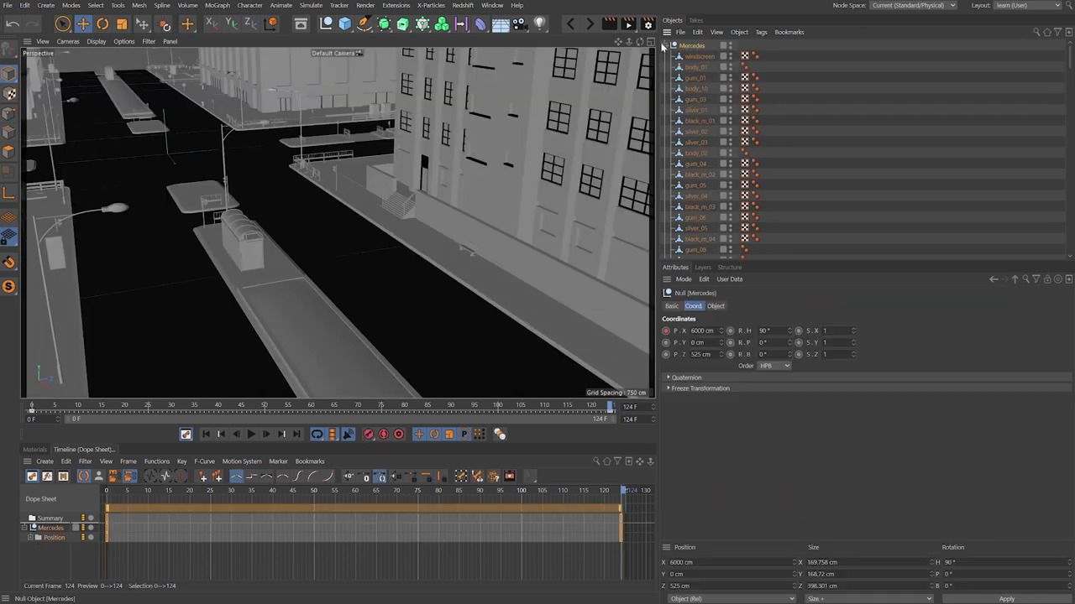
left_click(668, 45)
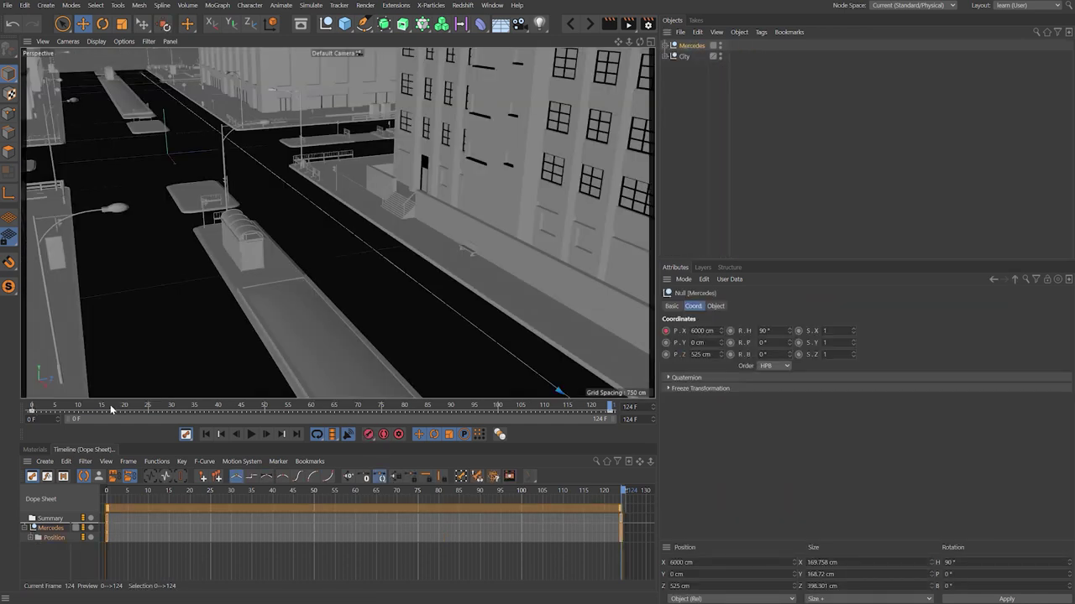
Paste a fresh Camera rig at frame 77, set its R.H to 180° and move it along Z to about 1031.5 cm
left_click_drag(111, 409, 388, 442)
key("ctrl+v")
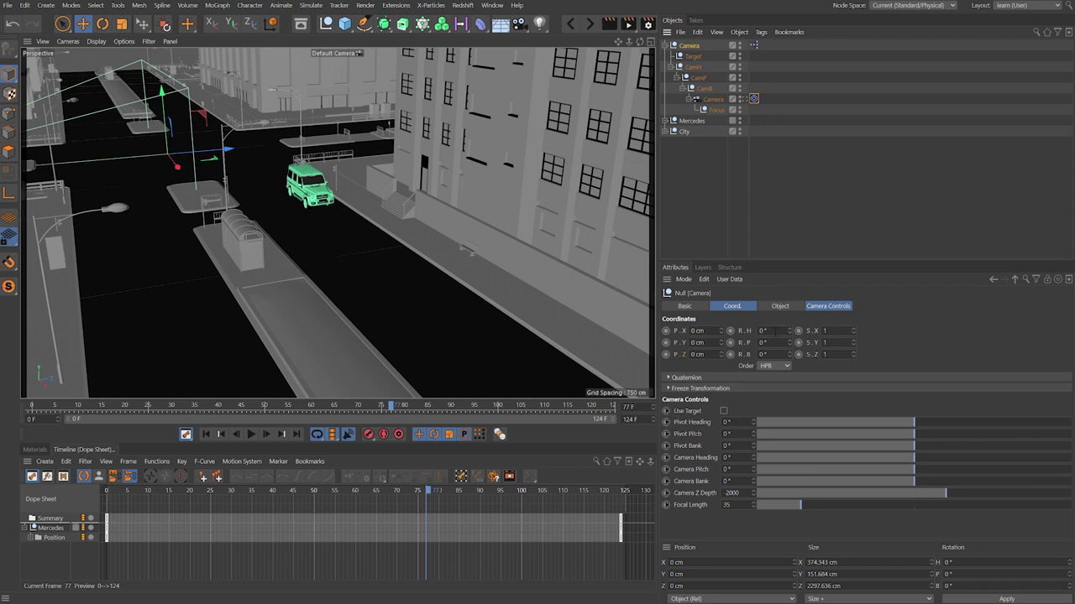
type("180")
key("Return")
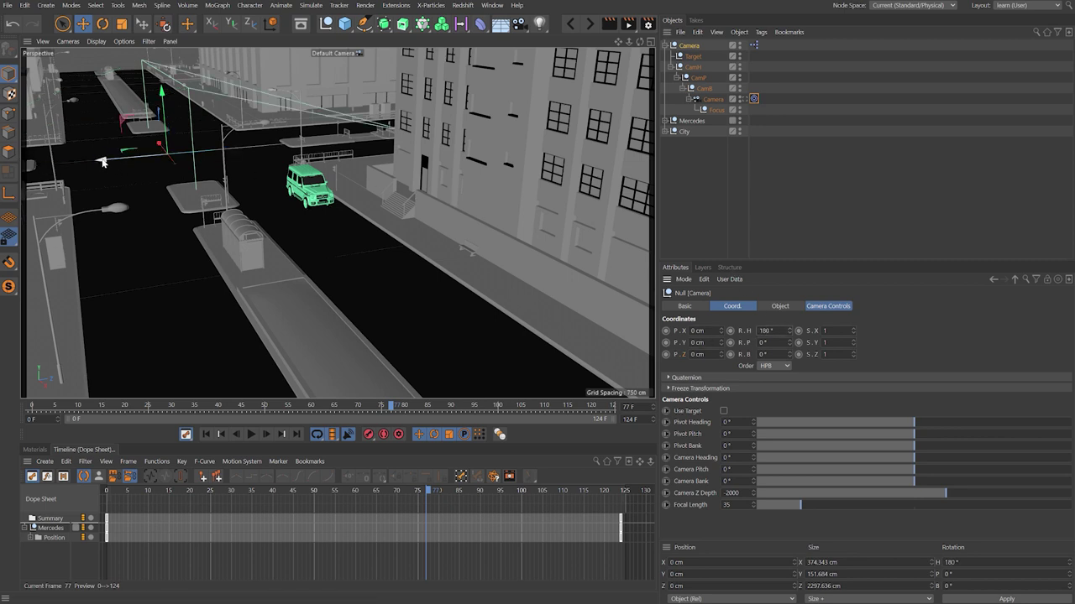
left_click_drag(105, 161, 243, 149)
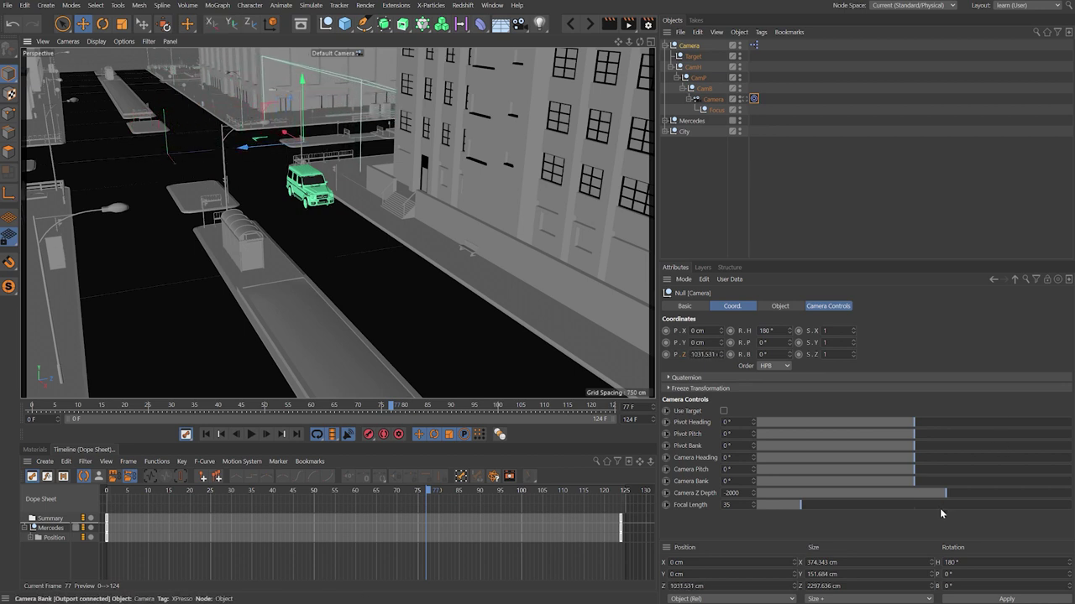
Set the slider maximum of the rig's Camera Z Depth user data to 500
left_click_drag(947, 492, 1072, 495)
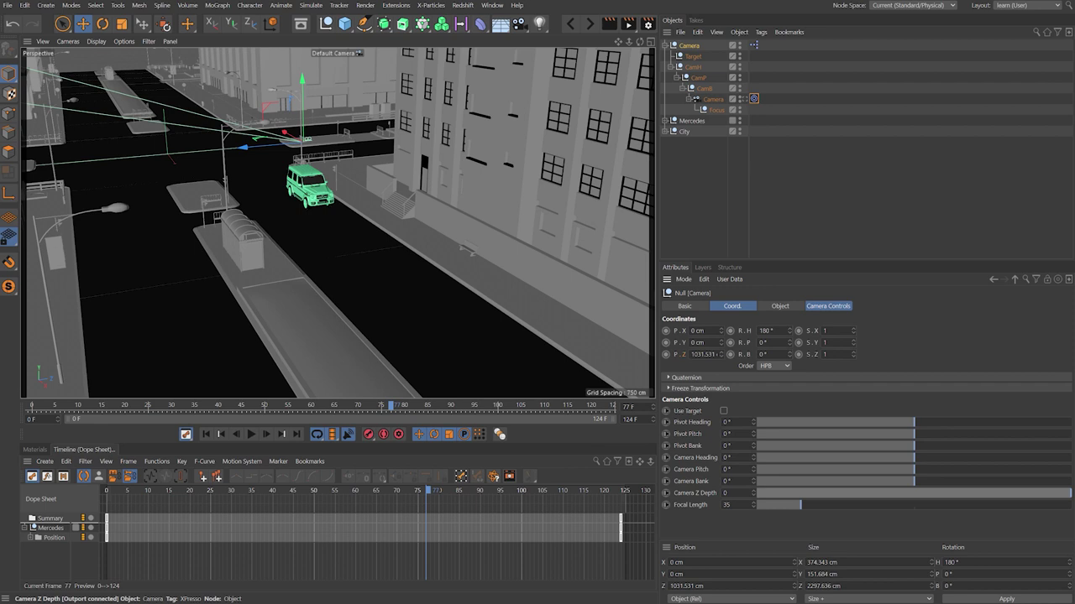
left_click(701, 497)
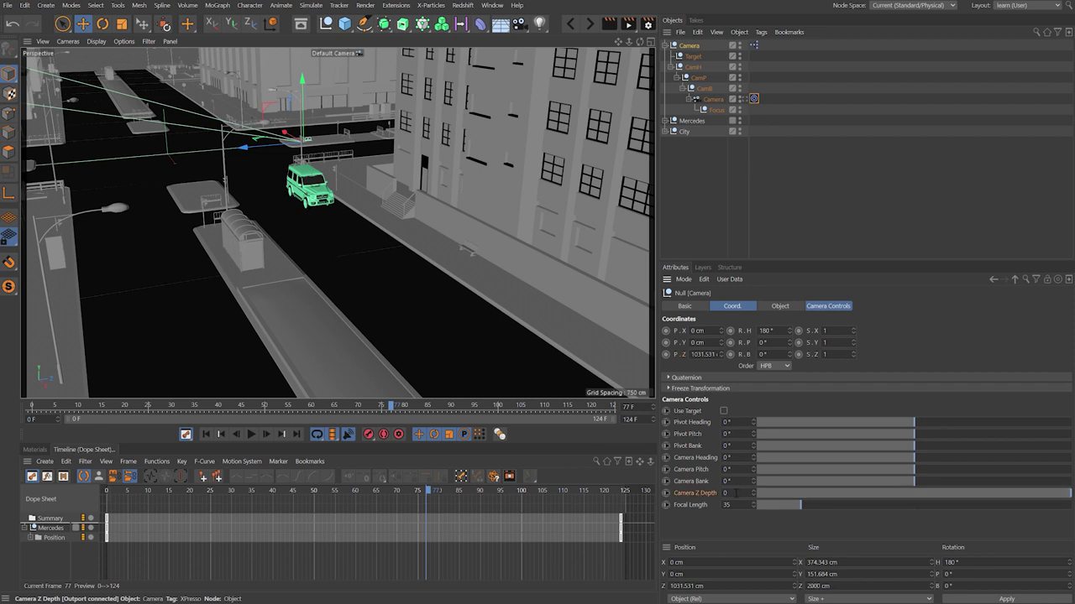
left_click(727, 279)
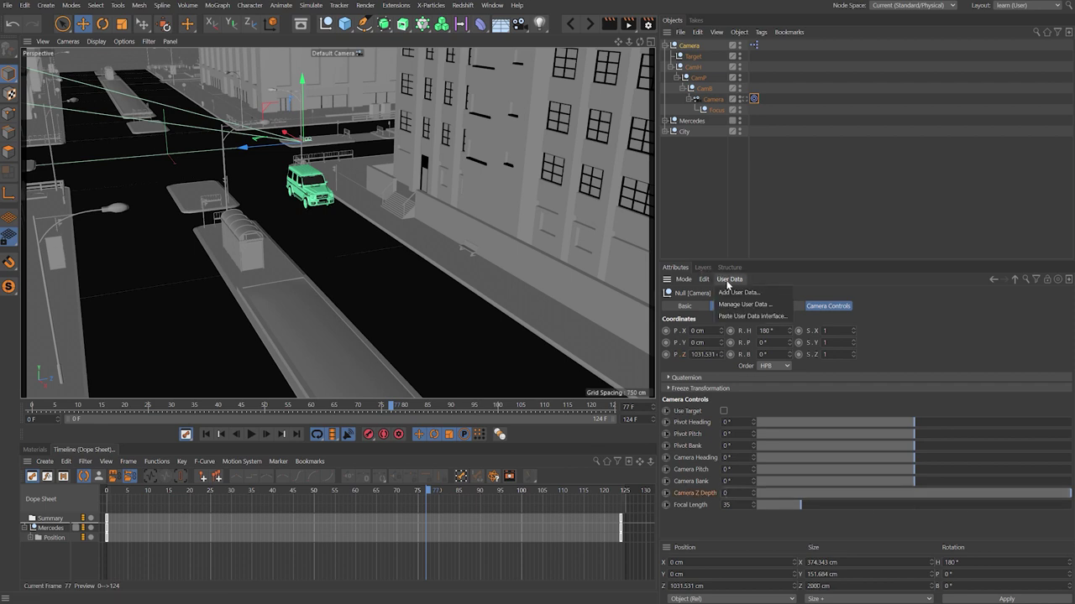
left_click(743, 302)
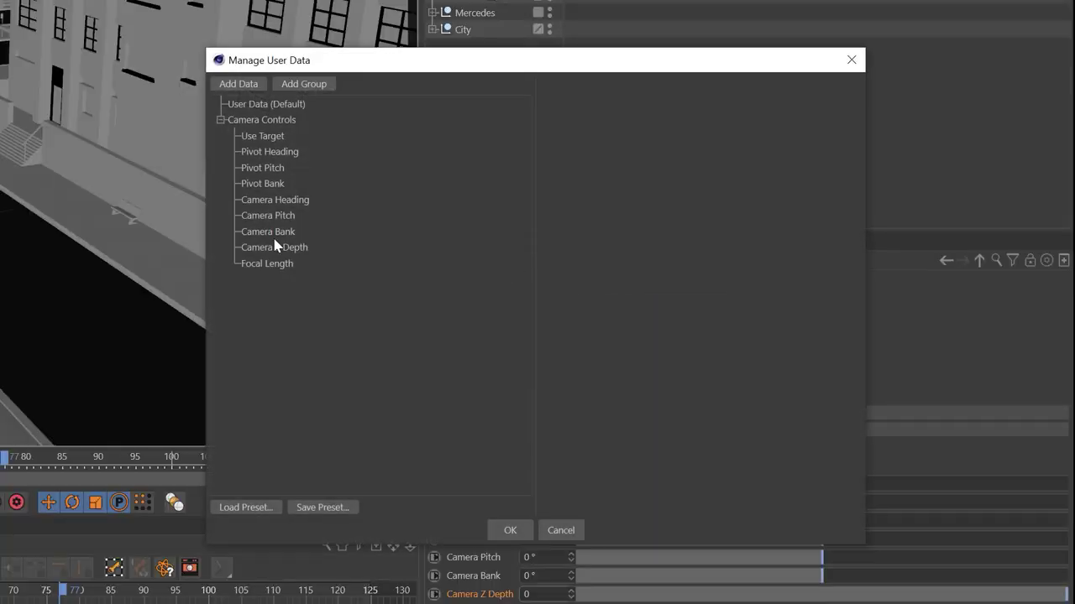
left_click(274, 246)
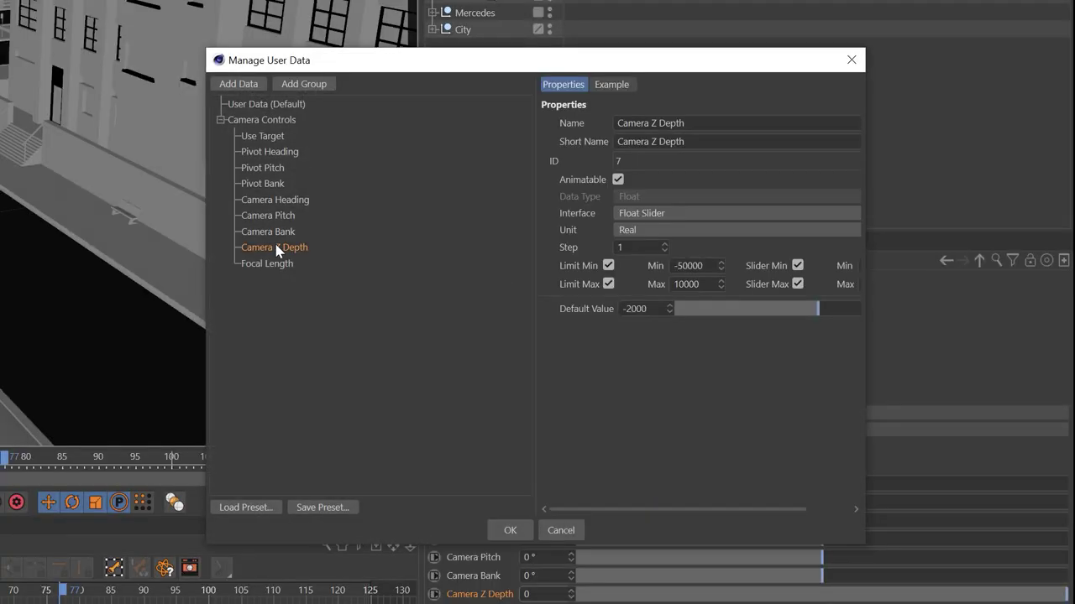
scroll(778, 411, "right", 2)
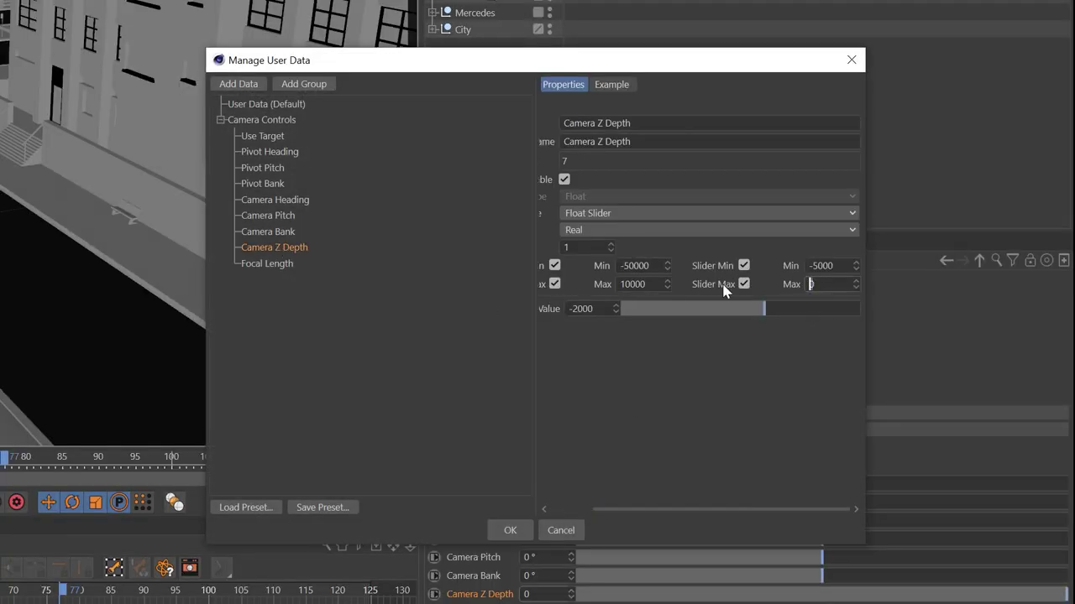
type("500")
key("Return")
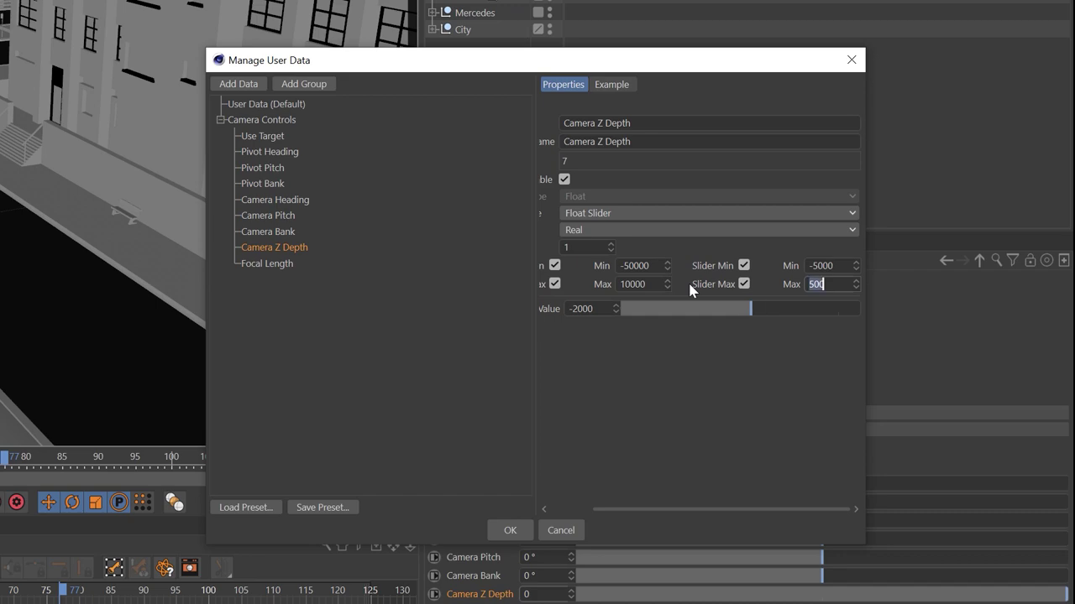
left_click(510, 529)
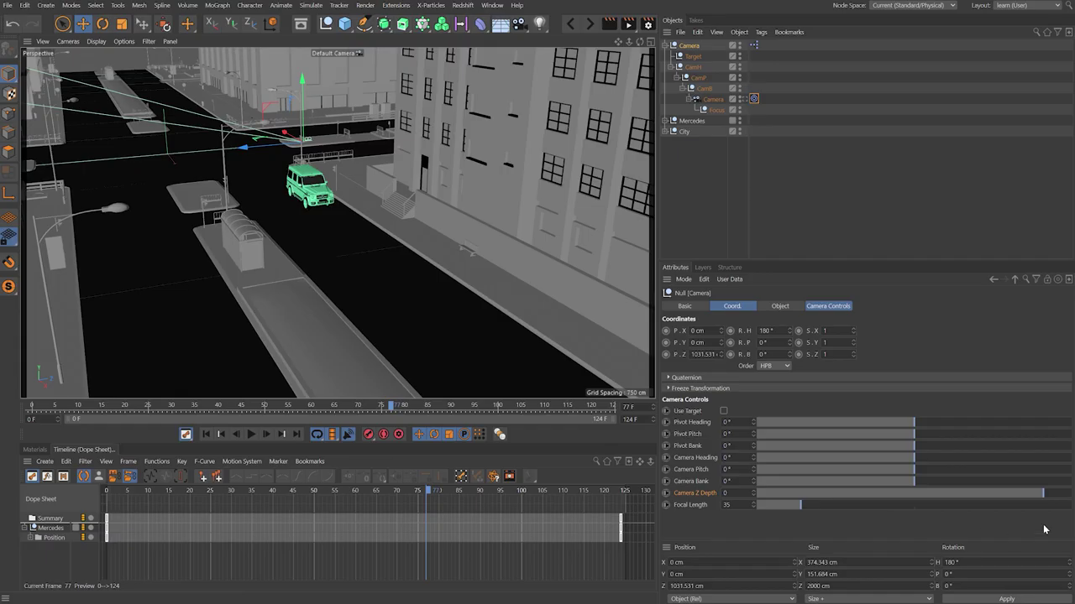
Set the Camera rig's Camera Z Depth to 200, Focal Length to 28 and P.Y to 170 cm, with Use Target enabled
left_click_drag(1048, 494, 638, 495)
type("200")
key("Return")
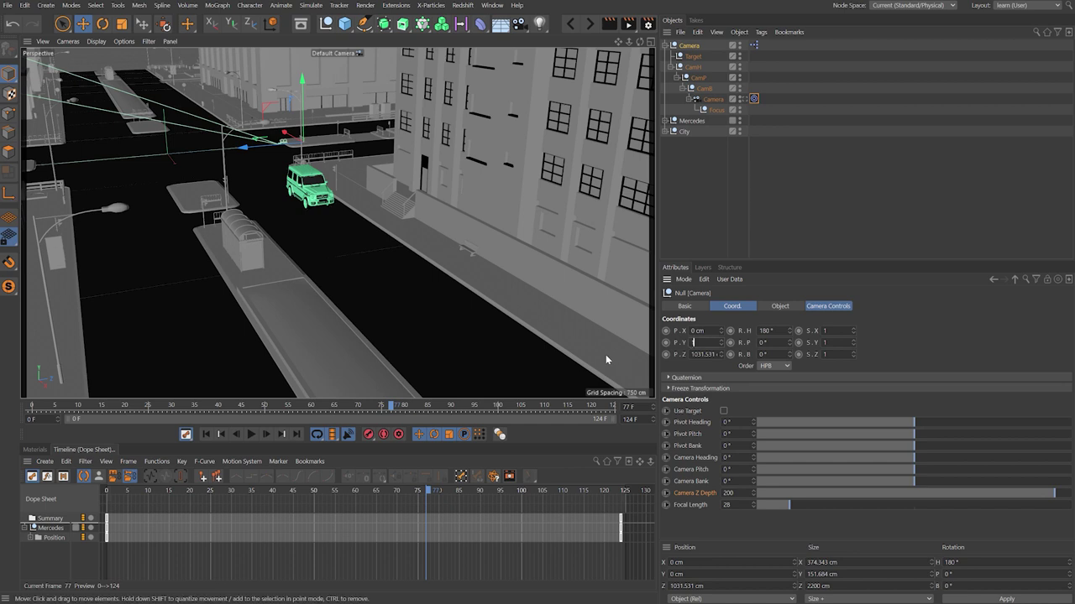
type("170")
key("Return")
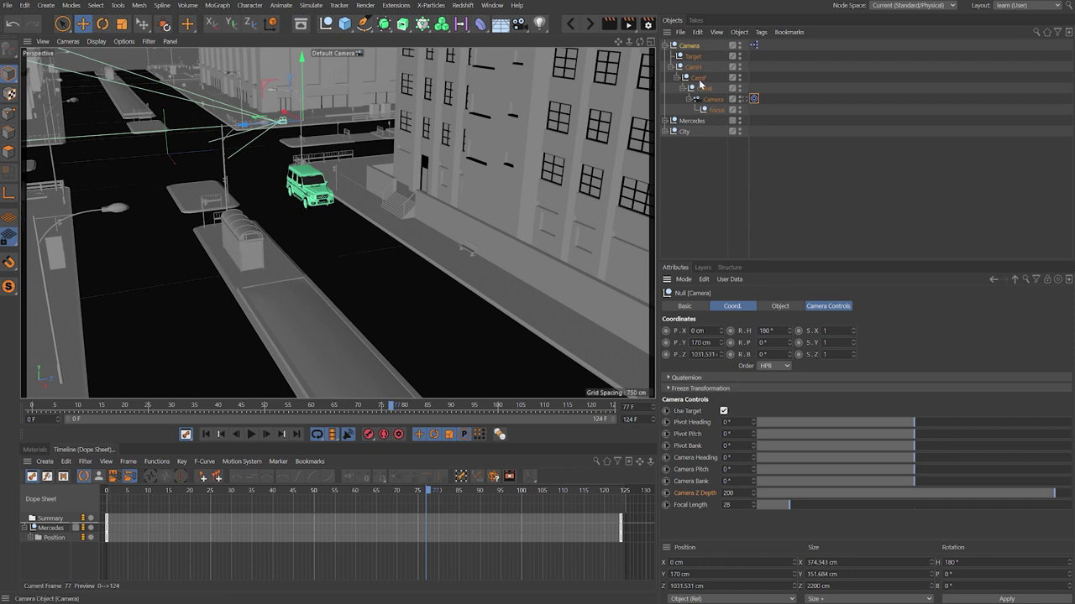
Make the Target null a child of Mercedes and reset its position and rotation to zero
left_click(693, 56)
left_click_drag(693, 58, 695, 123)
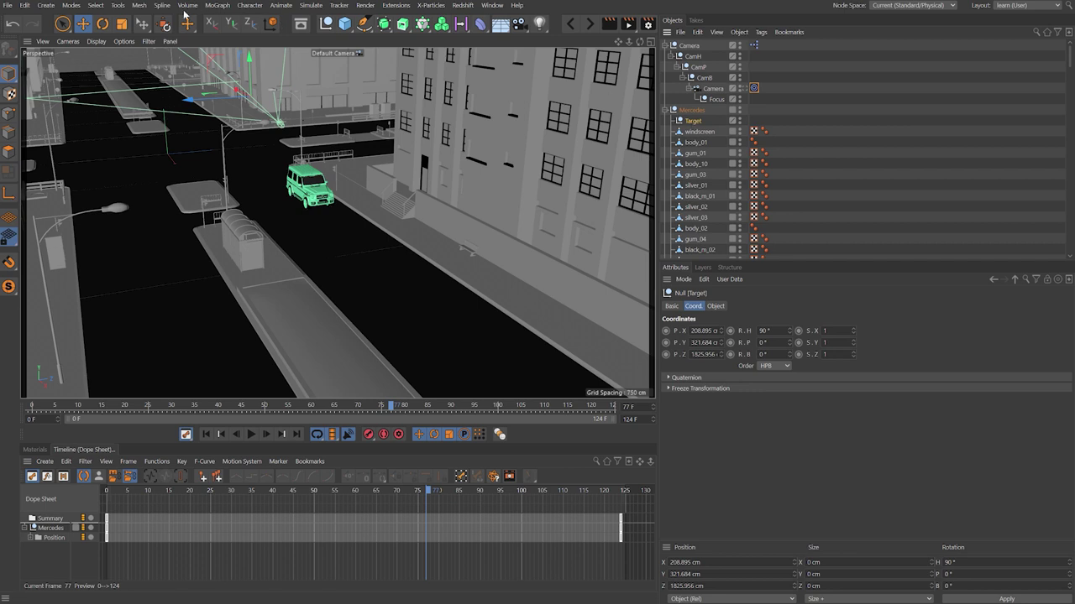
left_click(164, 25)
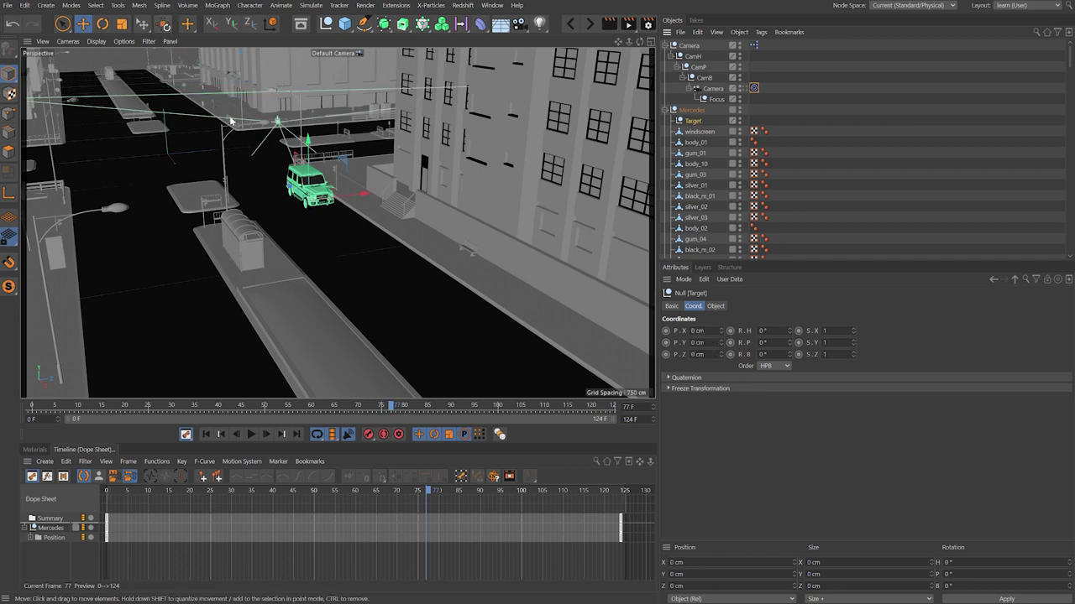
Raise the Target null along Y to about 79.6 cm while viewing through the rig camera
left_click_drag(309, 143, 313, 125)
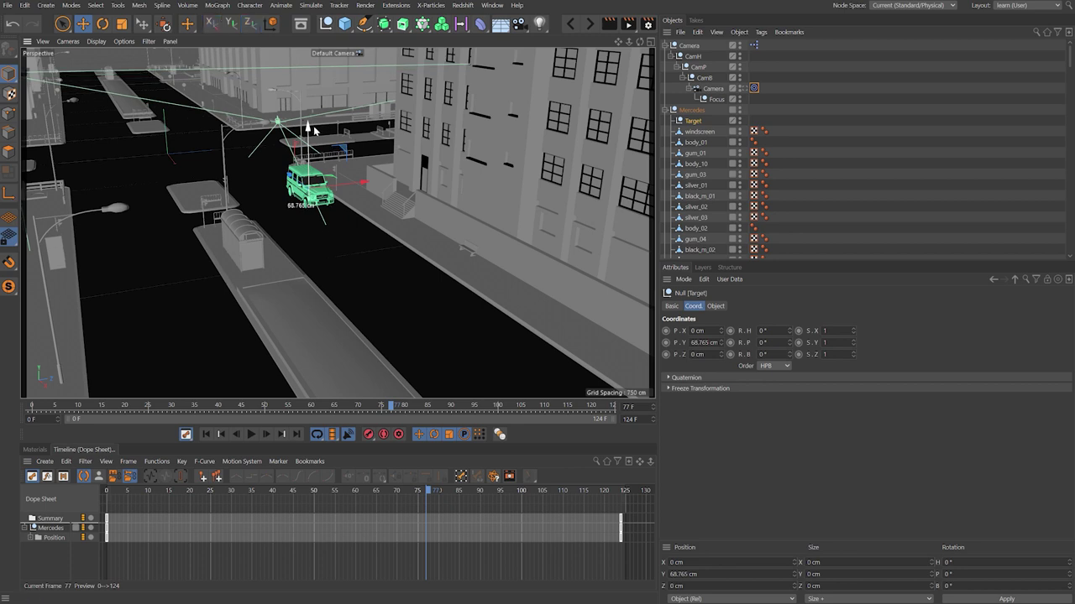
left_click(744, 89)
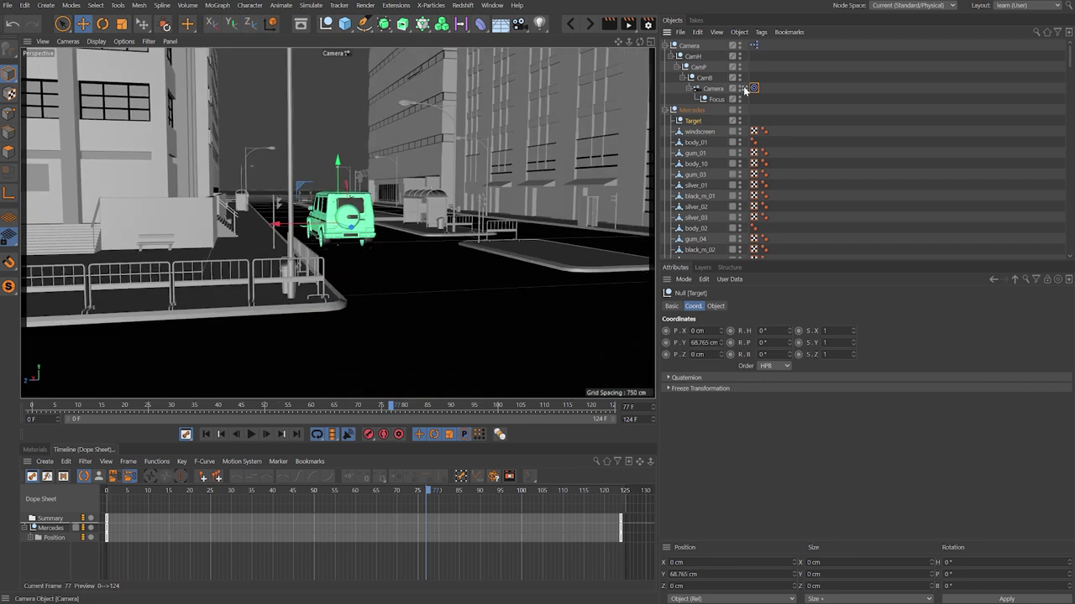
left_click_drag(337, 168, 336, 162)
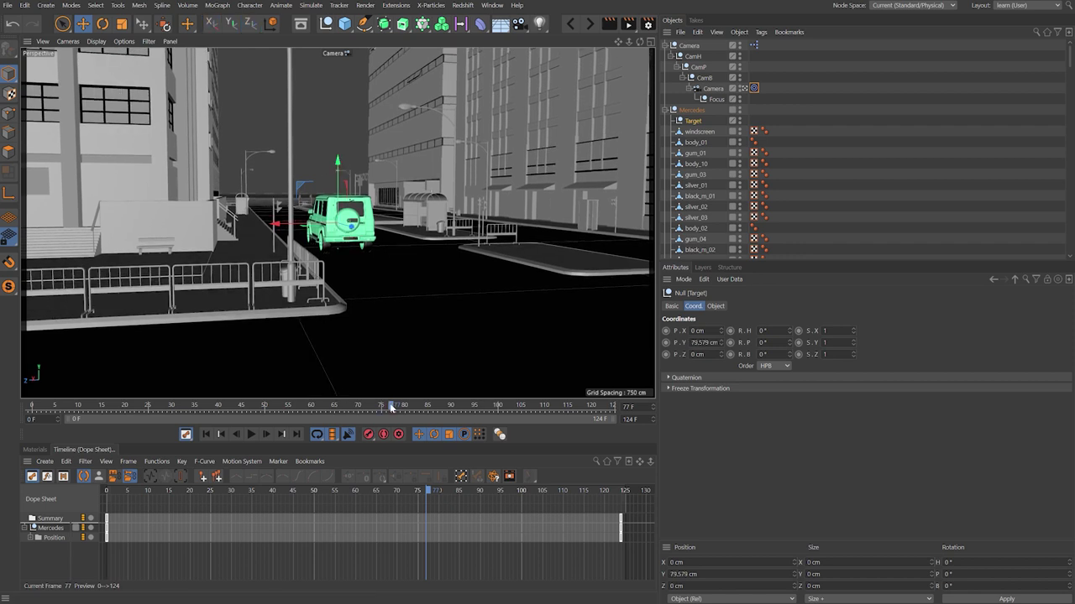
Show all four views at frame 62 and move the Camera rig along Z to about 1144.2 cm
left_click_drag(391, 407, 321, 413)
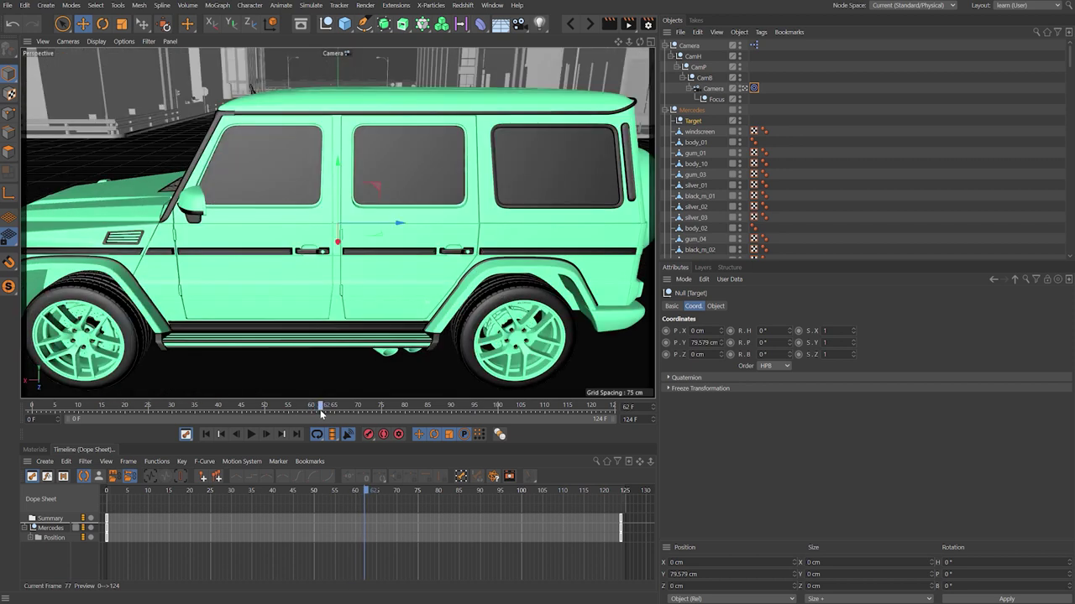
key("F5")
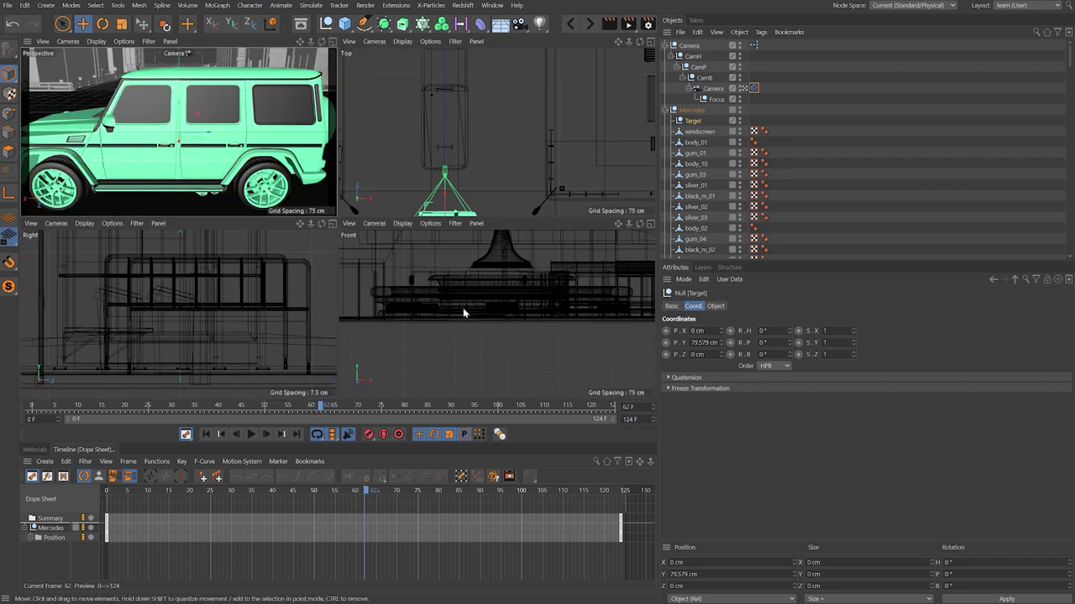
left_click(689, 45)
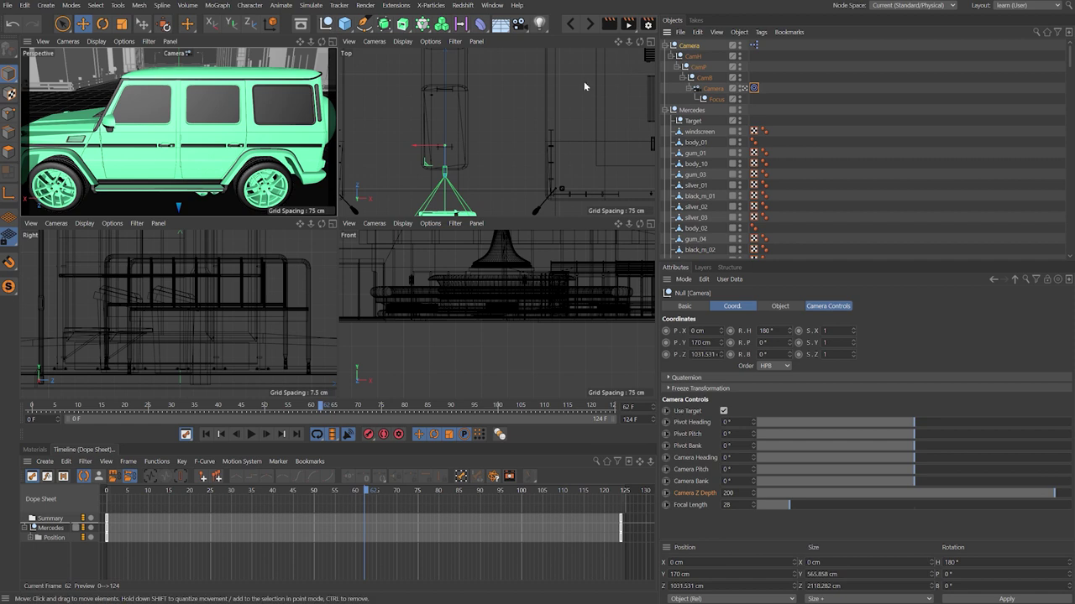
left_click_drag(445, 162, 445, 143)
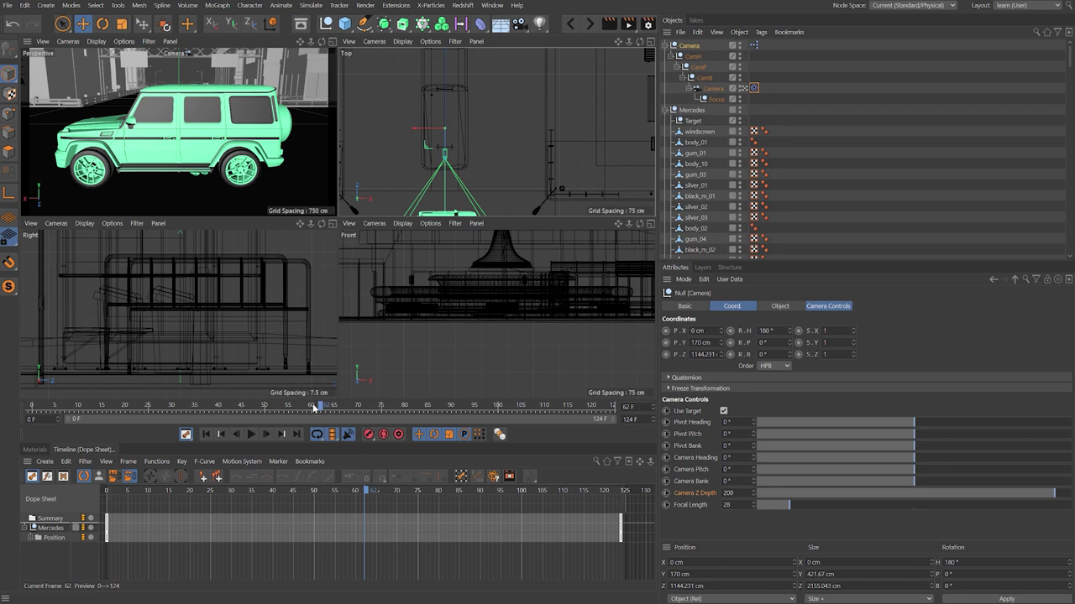
Set the Camera rig's Pivot Heading to -70° at frame 0 and keyframe it
left_click_drag(313, 408, 22, 384)
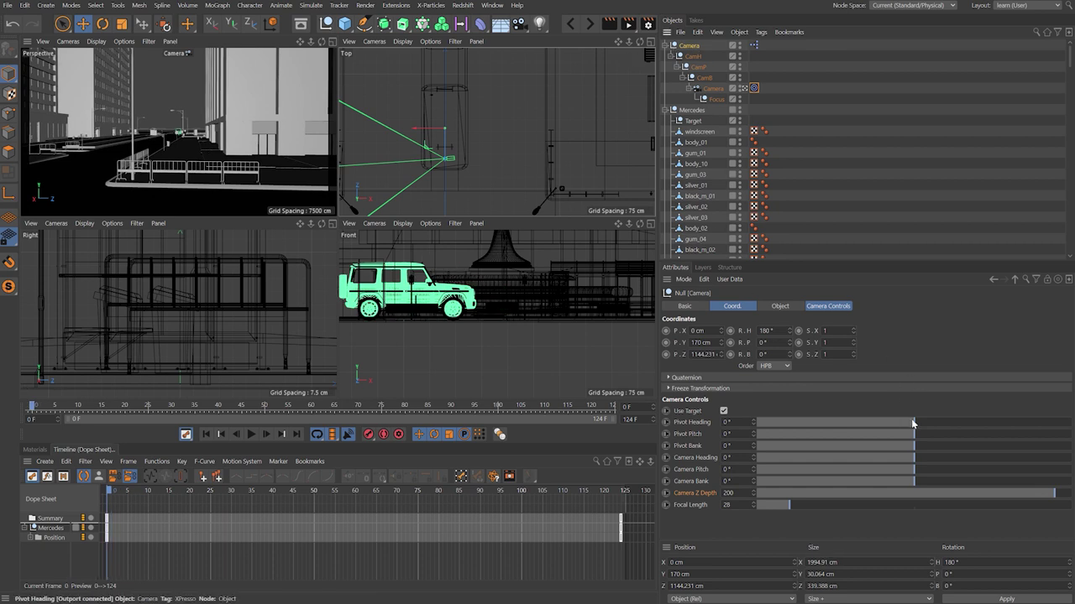
left_click_drag(913, 422, 845, 424)
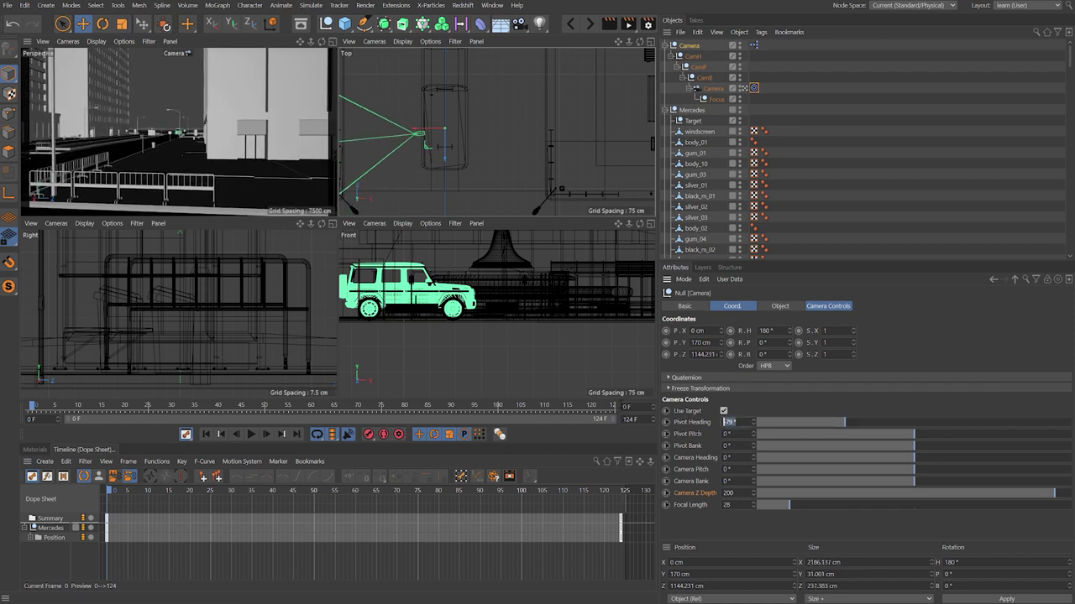
type("0")
key("Return")
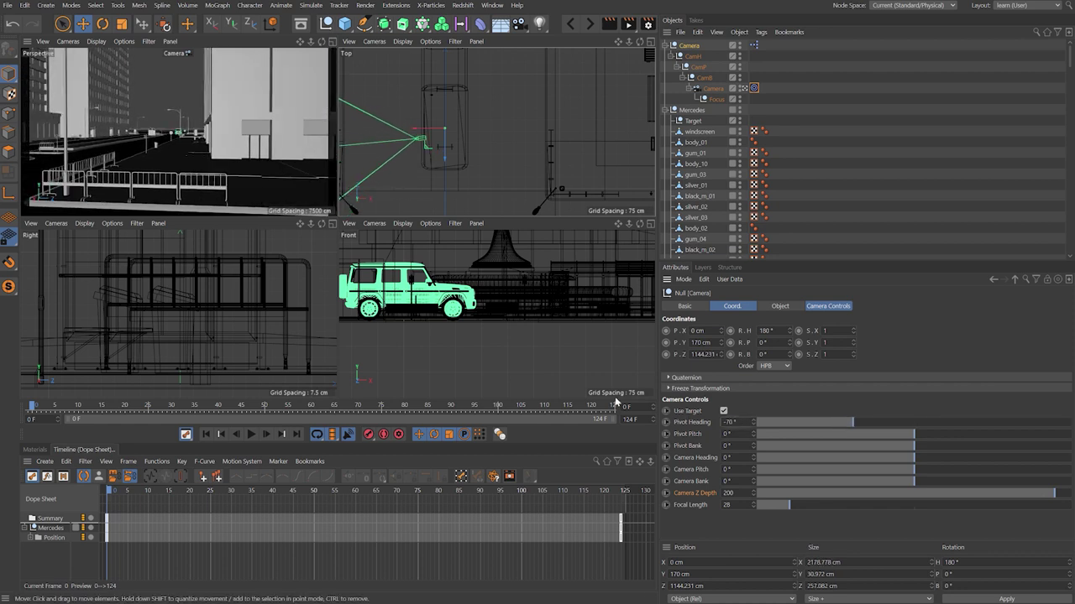
left_click(667, 422)
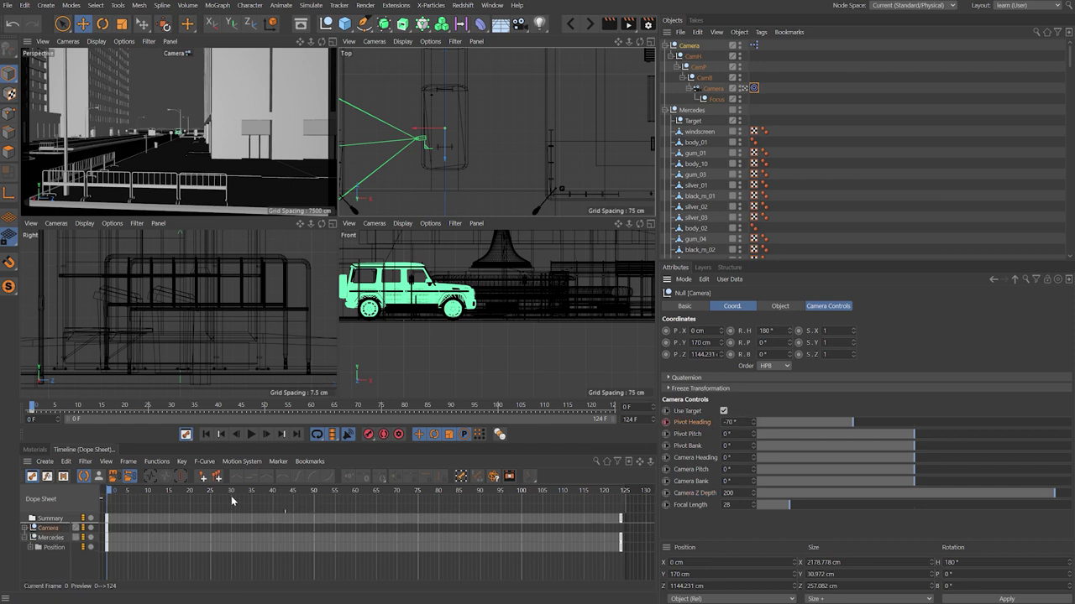
Keyframe the Camera rig's Pivot Heading at -60° on frame 45 and at 60° on frame 73
left_click_drag(126, 496, 292, 514)
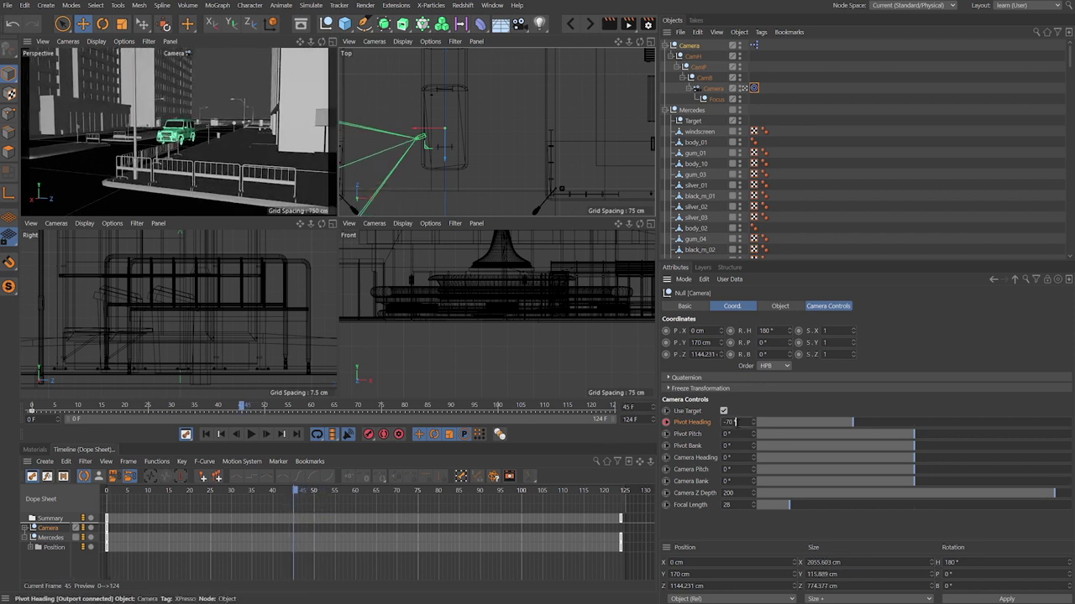
left_click(730, 422)
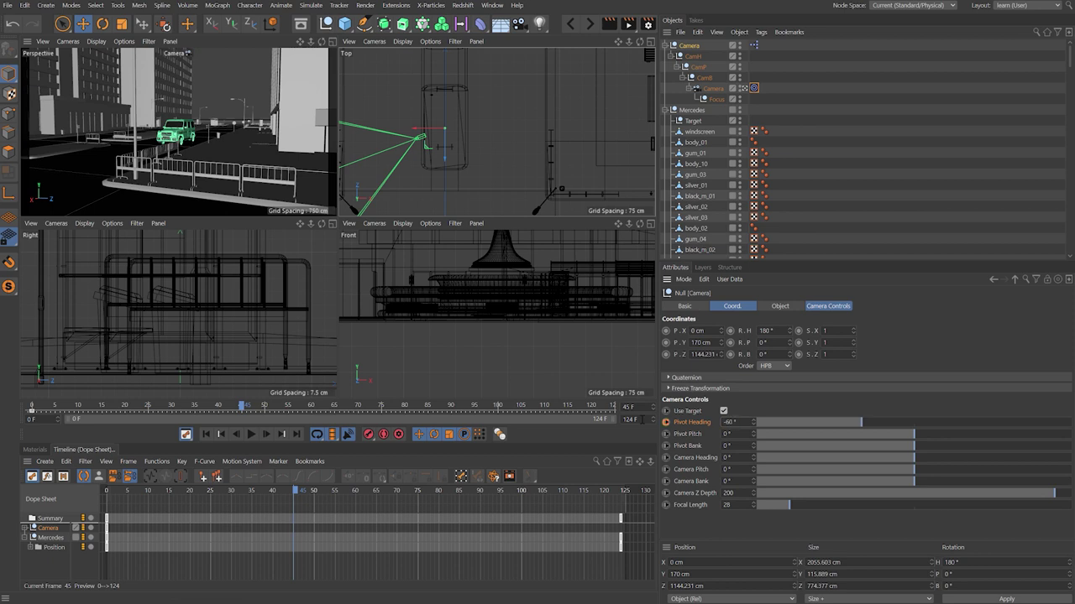
left_click(665, 422)
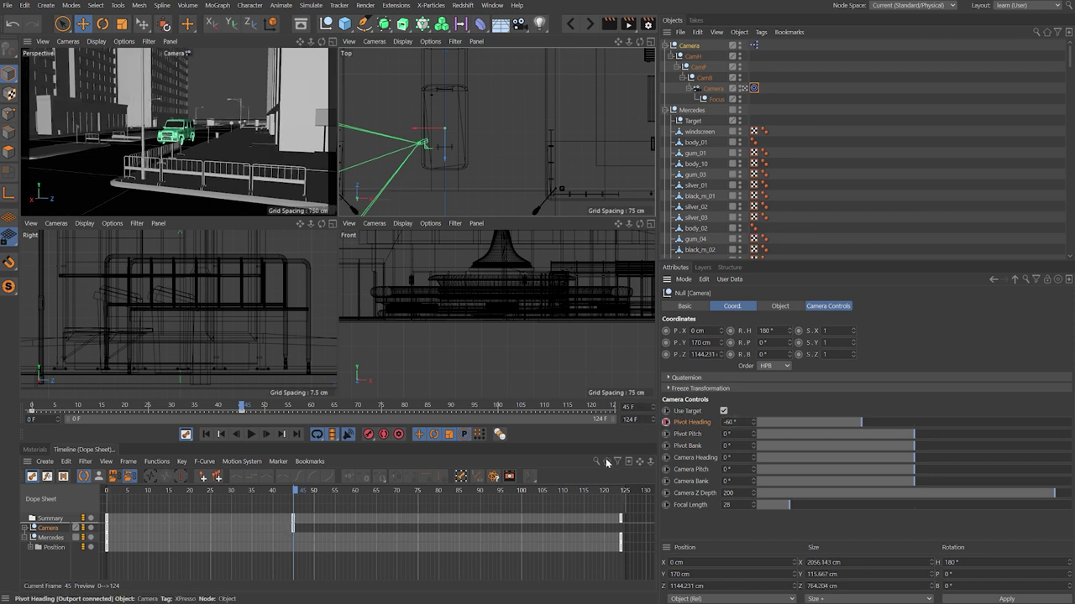
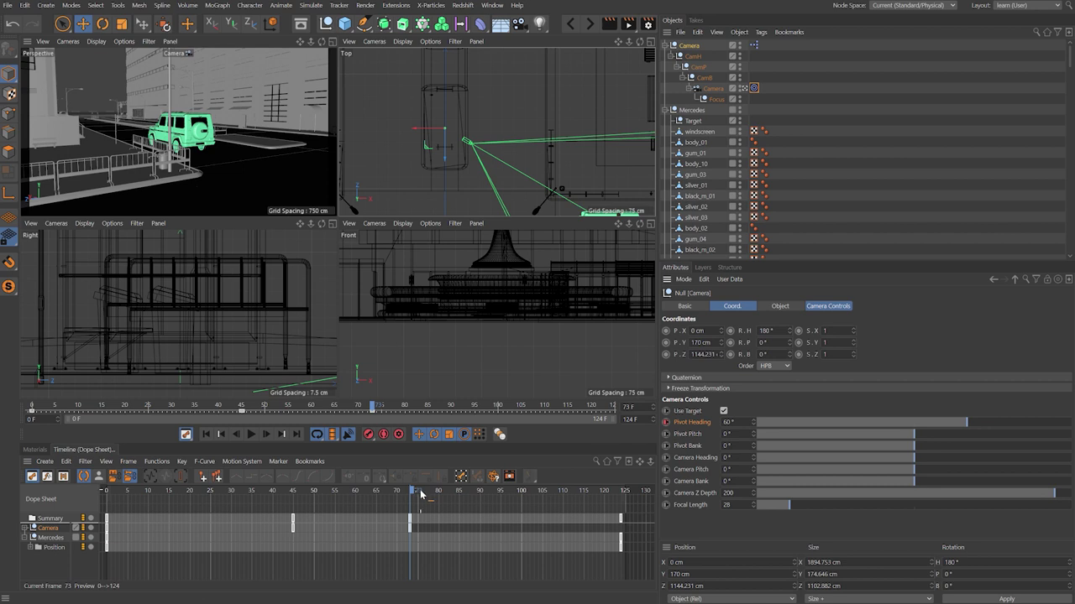
Set Pivot Heading to 70° at frame 124 and move the Camera rig along Z to about 1071.4 cm, previewing back to frame 65
left_click(730, 422)
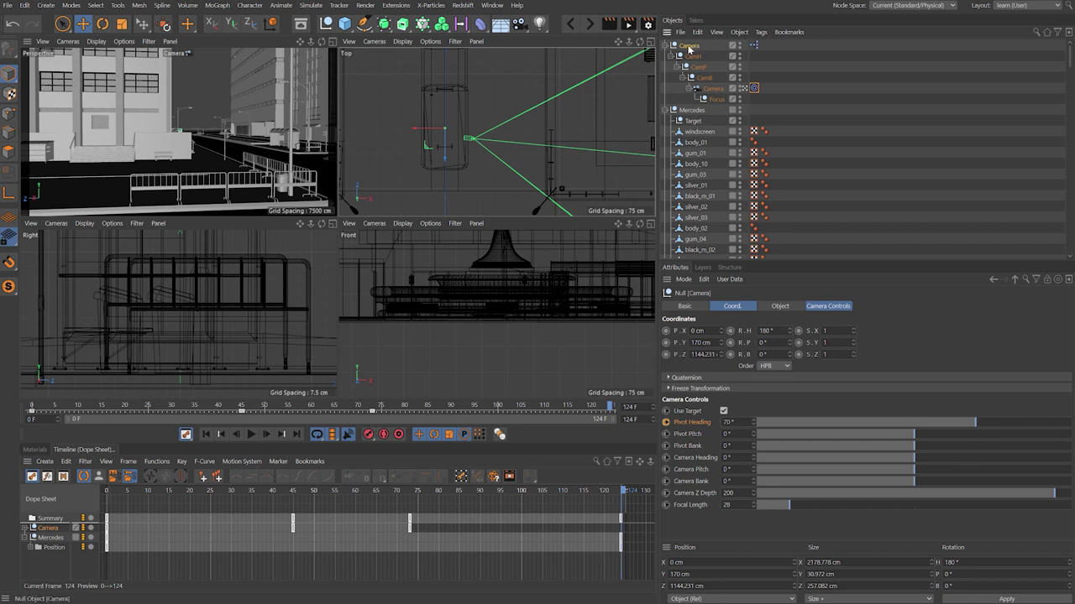
left_click_drag(448, 161, 445, 173)
left_click_drag(588, 490, 378, 516)
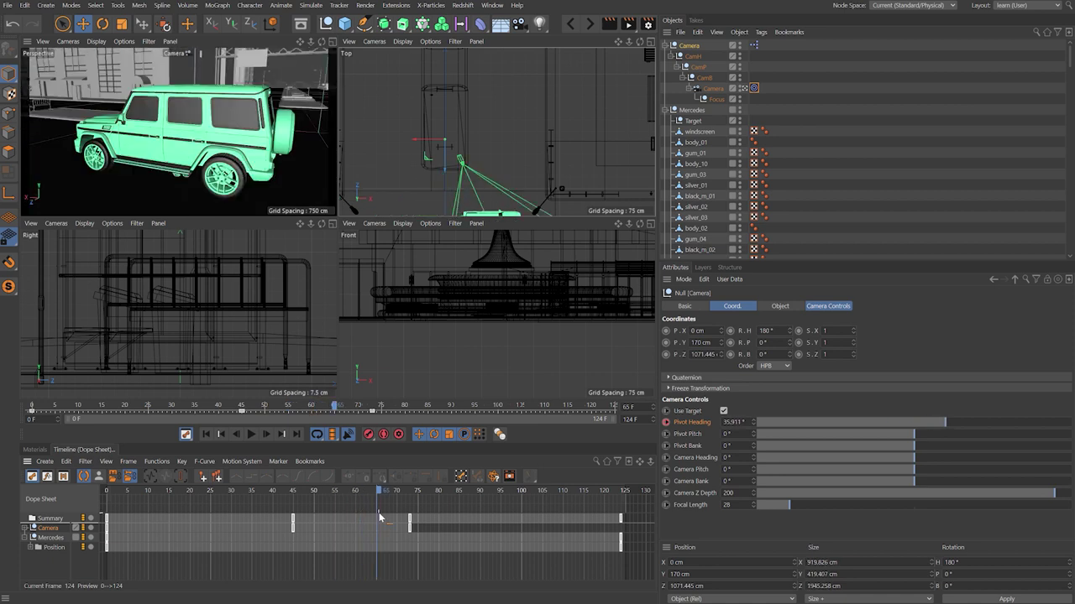
Set the Camera rig's Focal Length to 24 and preview the shot back to frame 48
left_click(727, 505)
left_click_drag(378, 489, 305, 533)
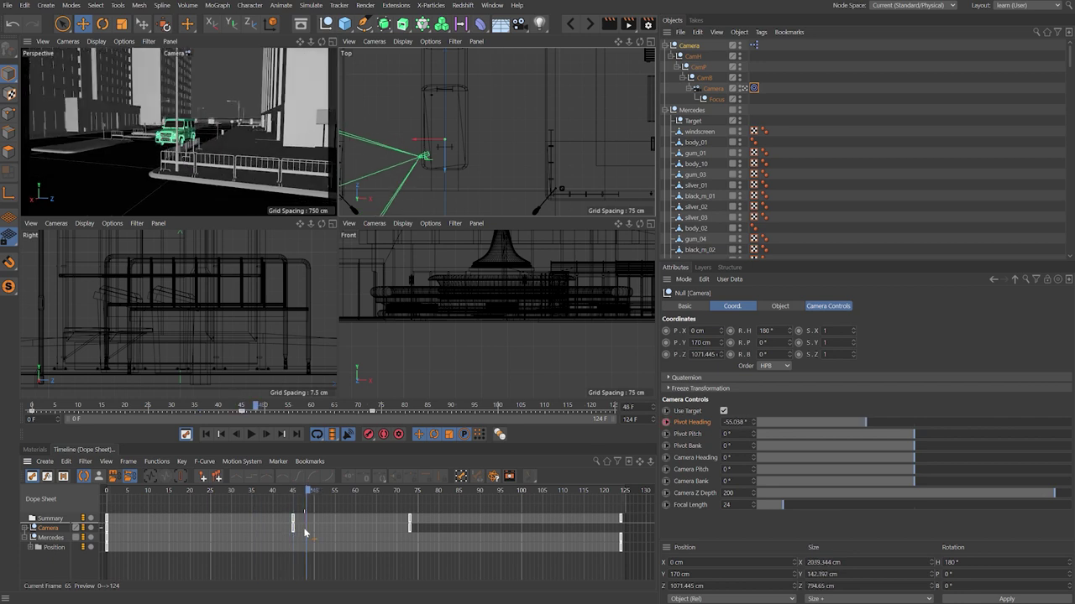
Move the Target null along Z to about -410.9 cm, keyframe its Z position at frame 48, and shift that key to frame 40
left_click(693, 121)
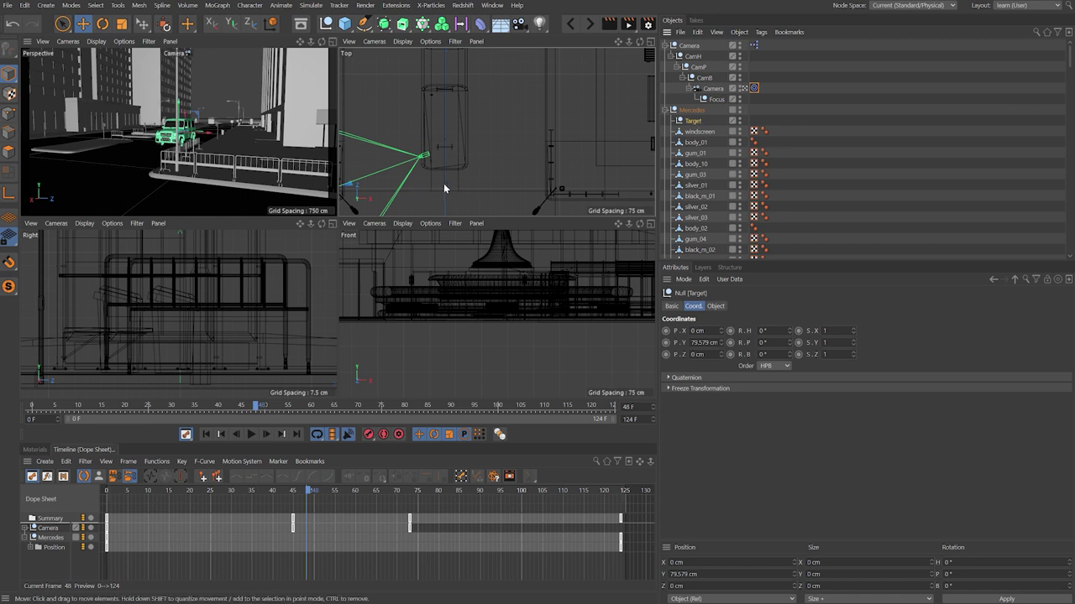
middle_click_drag(441, 179, 640, 133, "alt")
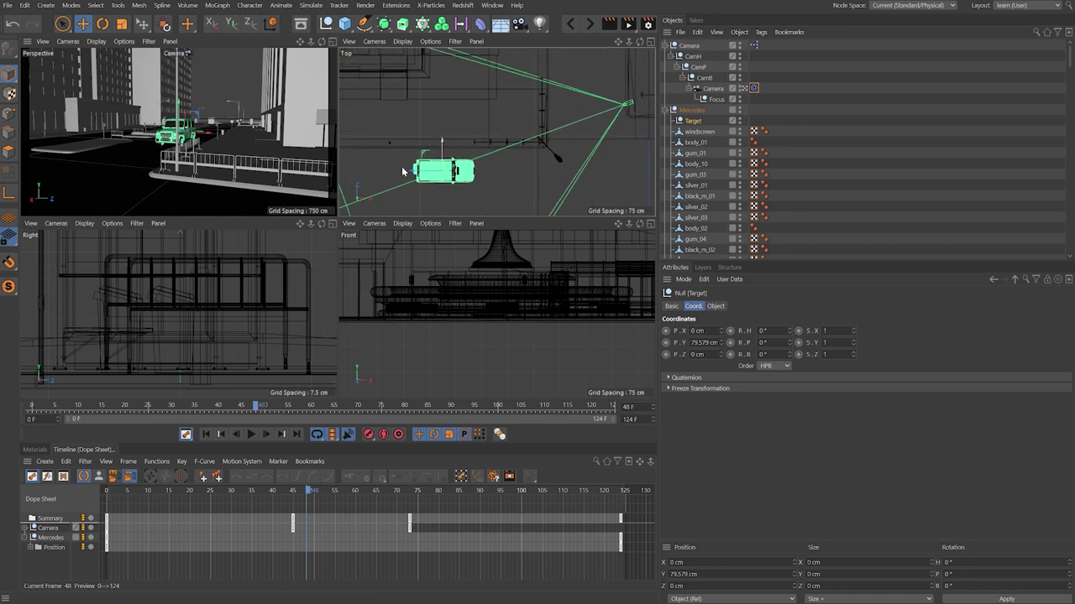
left_click_drag(445, 145, 477, 182)
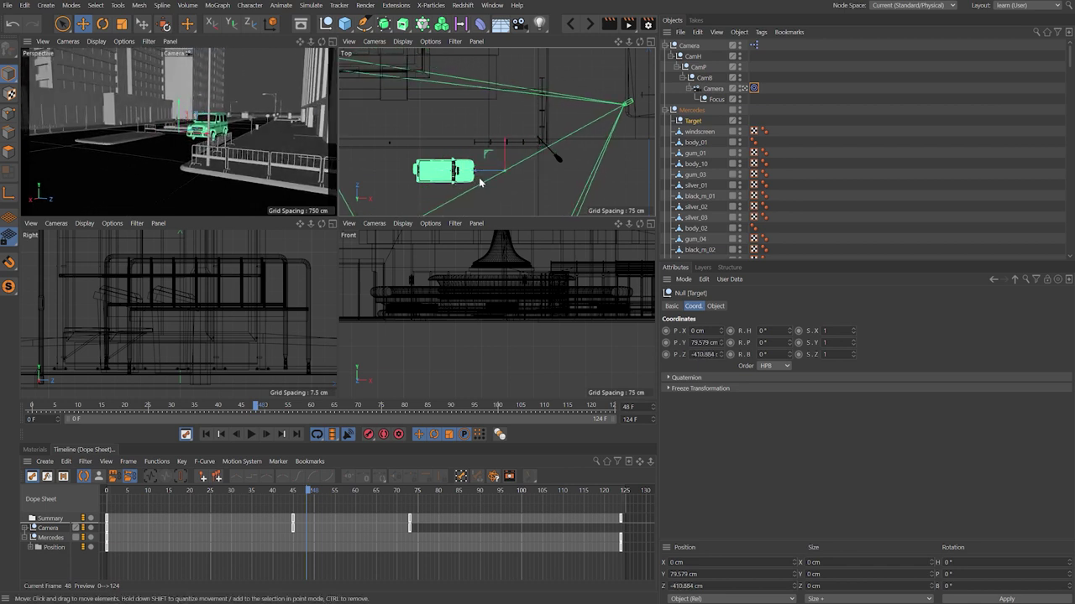
left_click(666, 354)
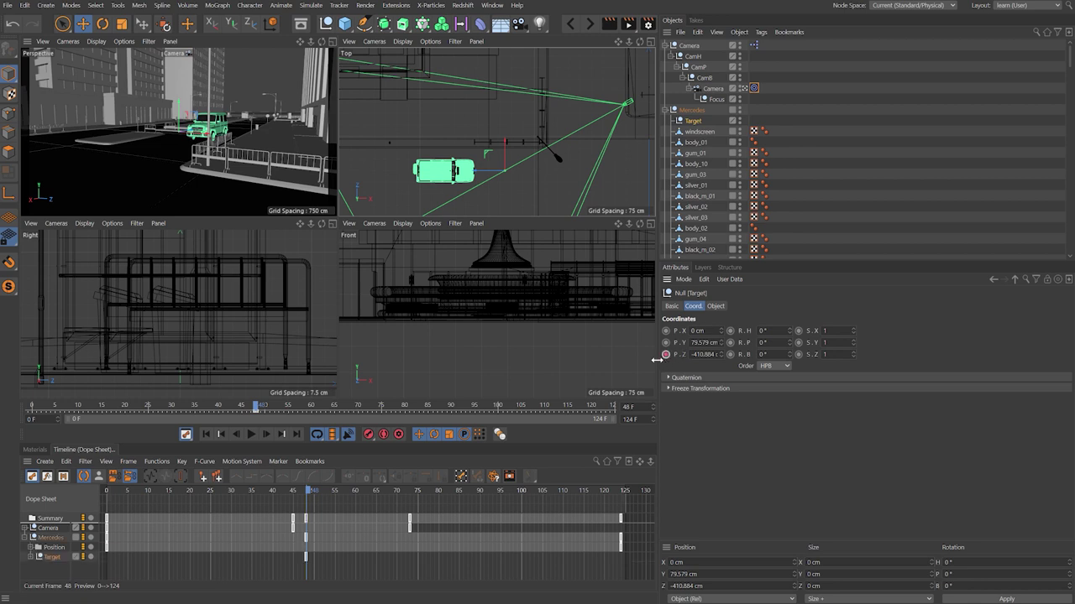
left_click(306, 520)
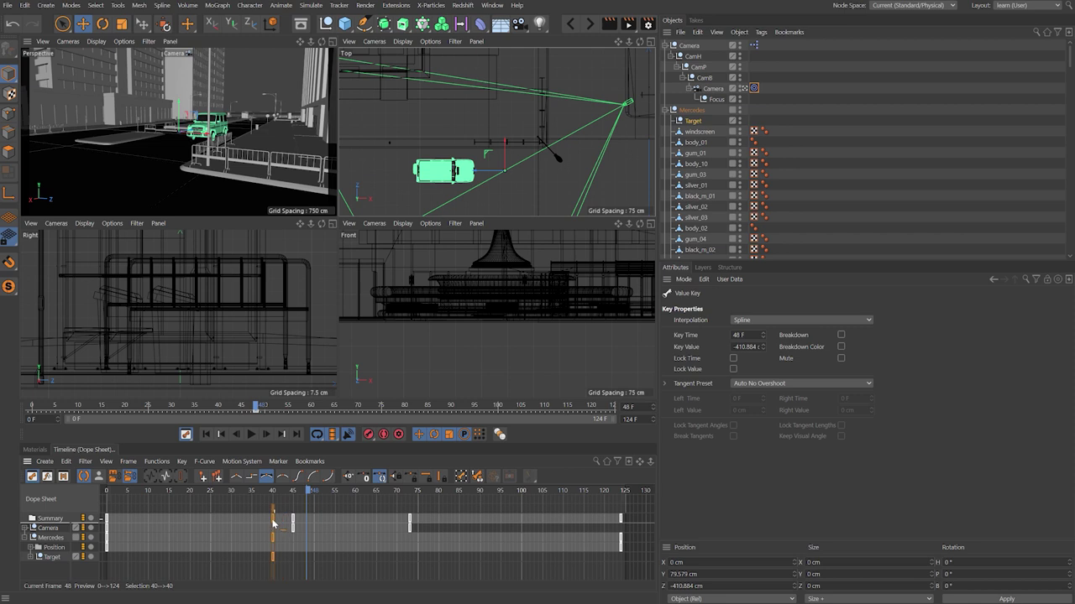
At frame 73, move the Target null along Z to about 308.3 cm and keyframe its Z position
left_click_drag(313, 495, 414, 502)
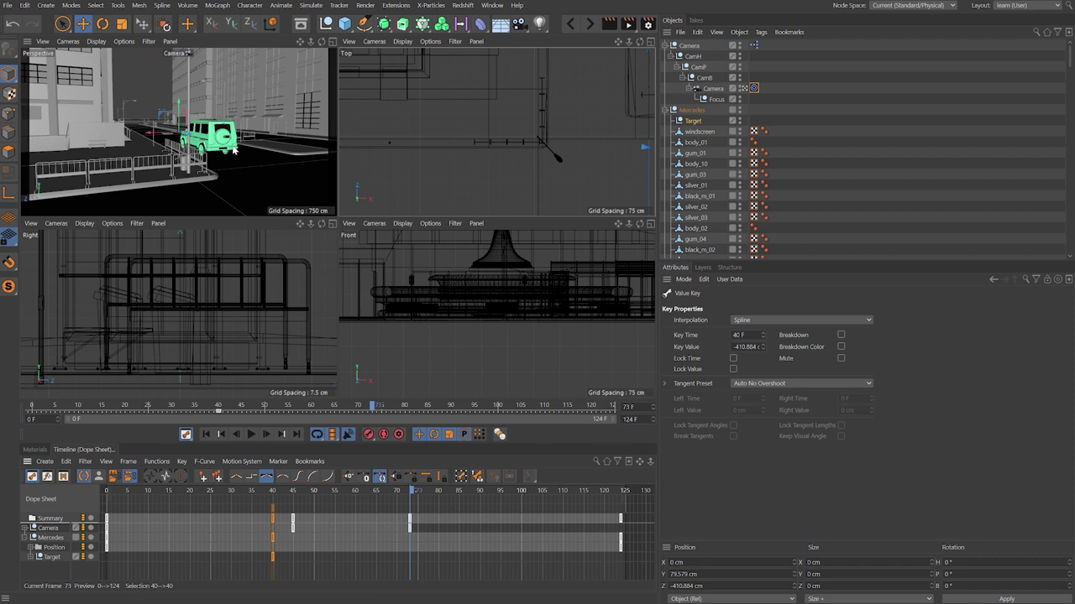
left_click_drag(201, 139, 268, 172, "alt")
left_click(692, 122)
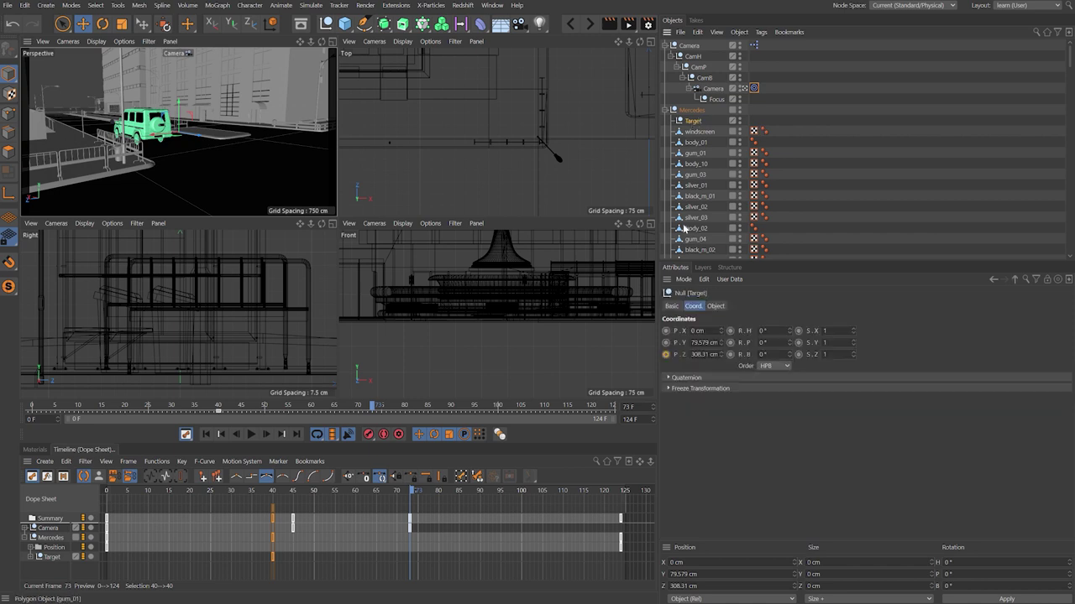
left_click(666, 355)
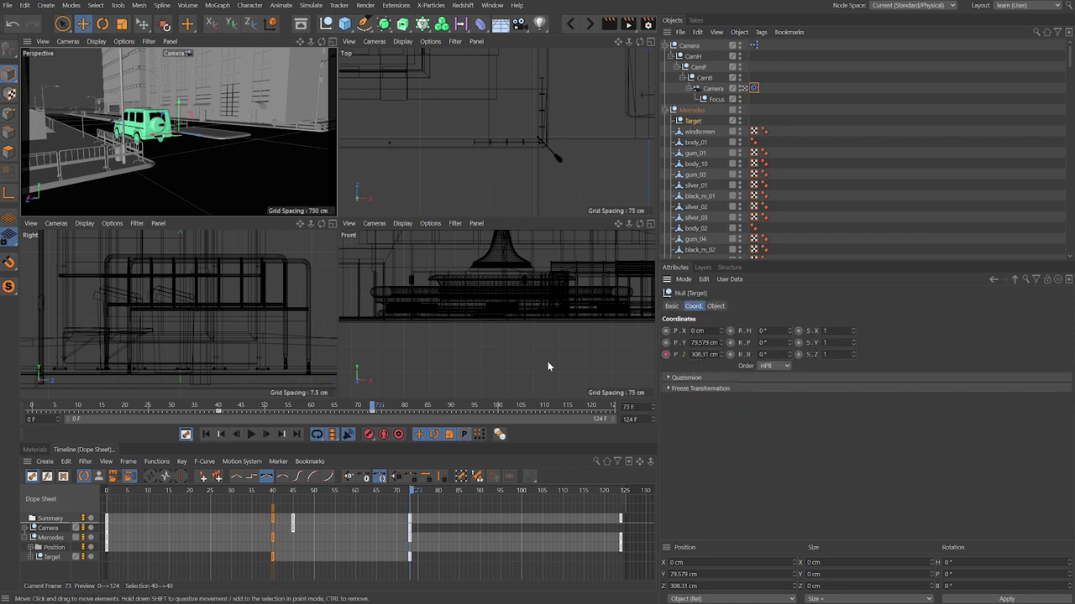
Shift the Target null's second Z key to frame 82 and play the shot in the enlarged Perspective view
left_click_drag(280, 495, 361, 495)
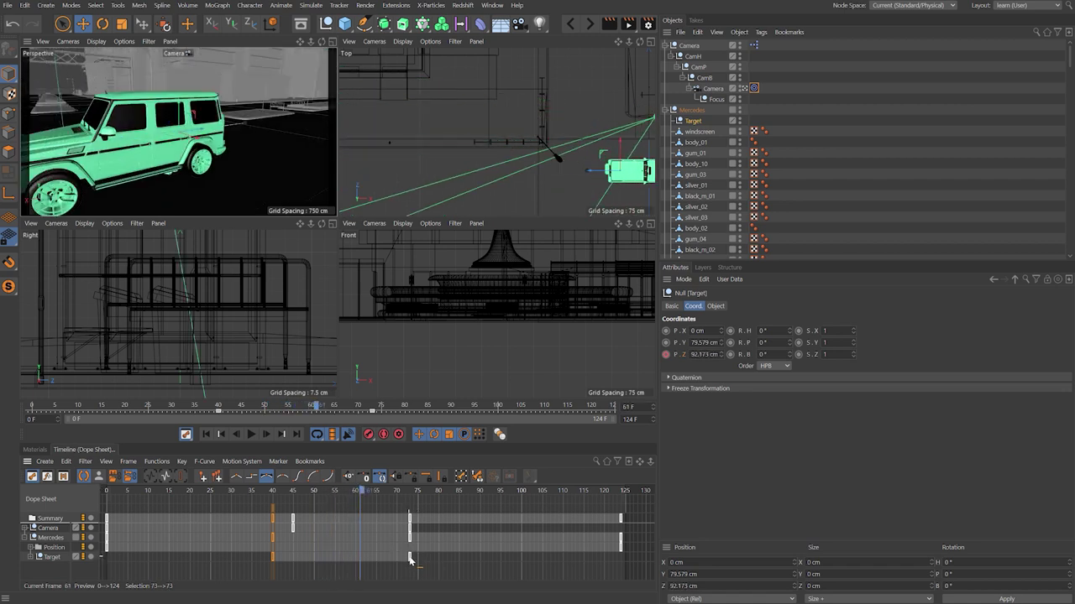
left_click_drag(414, 561, 451, 564)
left_click_drag(256, 491, 196, 516)
key("F1")
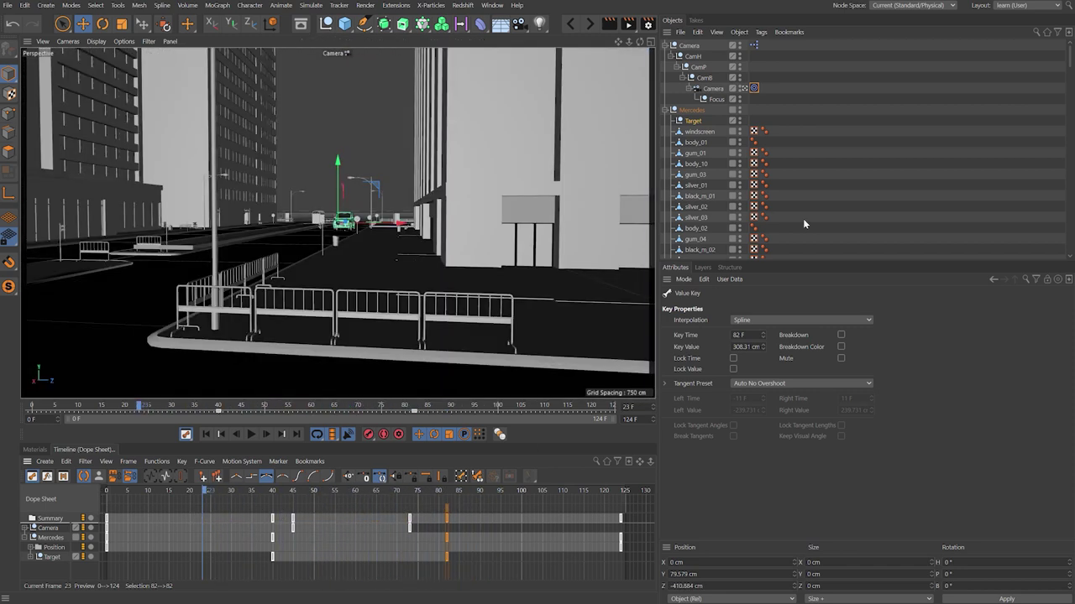
left_click(871, 133)
left_click(221, 433)
left_click(252, 434)
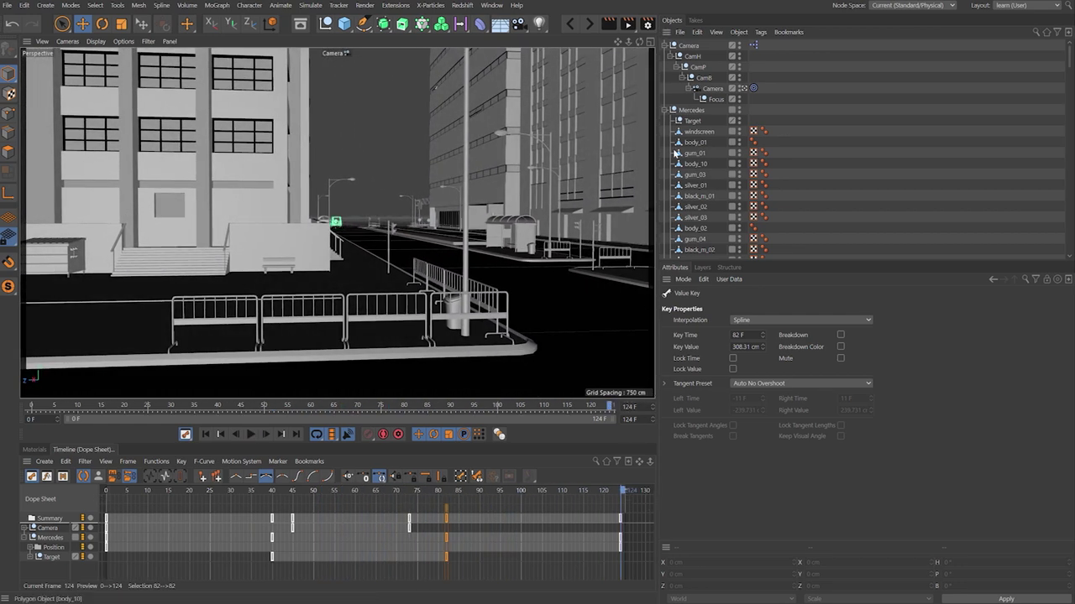
Set the Camera rig's X position to -200 cm at frame 0 and keyframe it
left_click(690, 47)
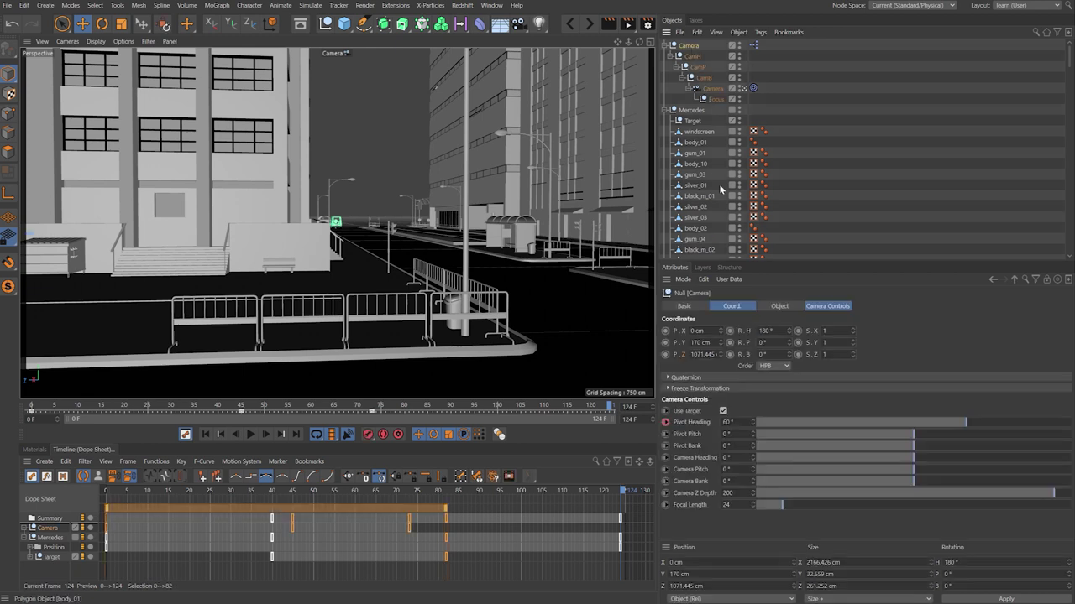
left_click(733, 307)
mouse_move(729, 332)
left_mouse_down()
mouse_move(752, 332)
mouse_move(730, 332)
left_mouse_up()
left_click_drag(622, 494, 105, 521)
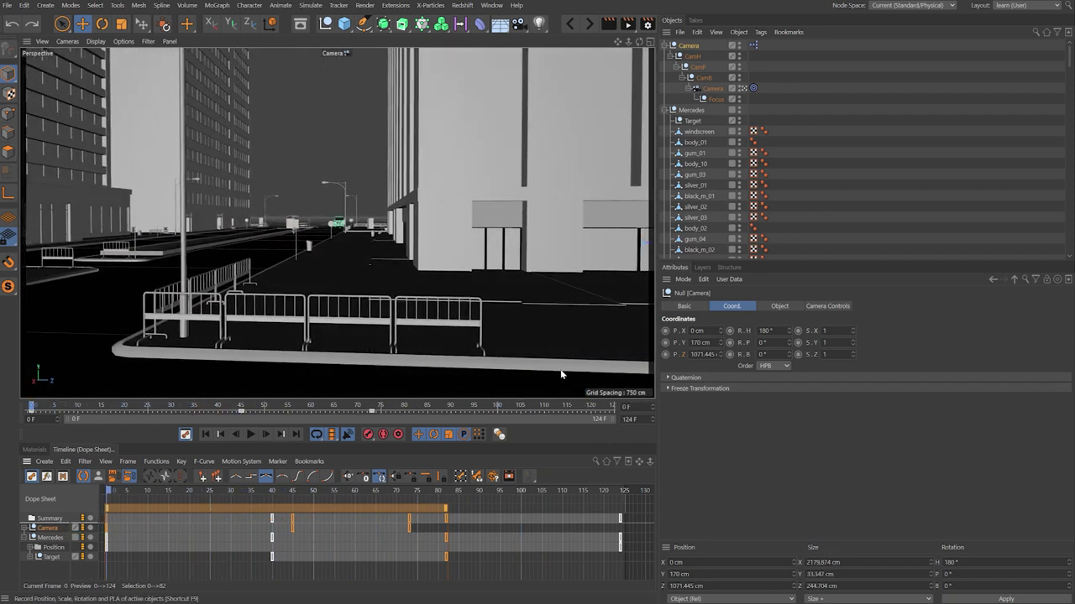
left_click_drag(720, 331, 669, 331)
type("-200")
key("Return")
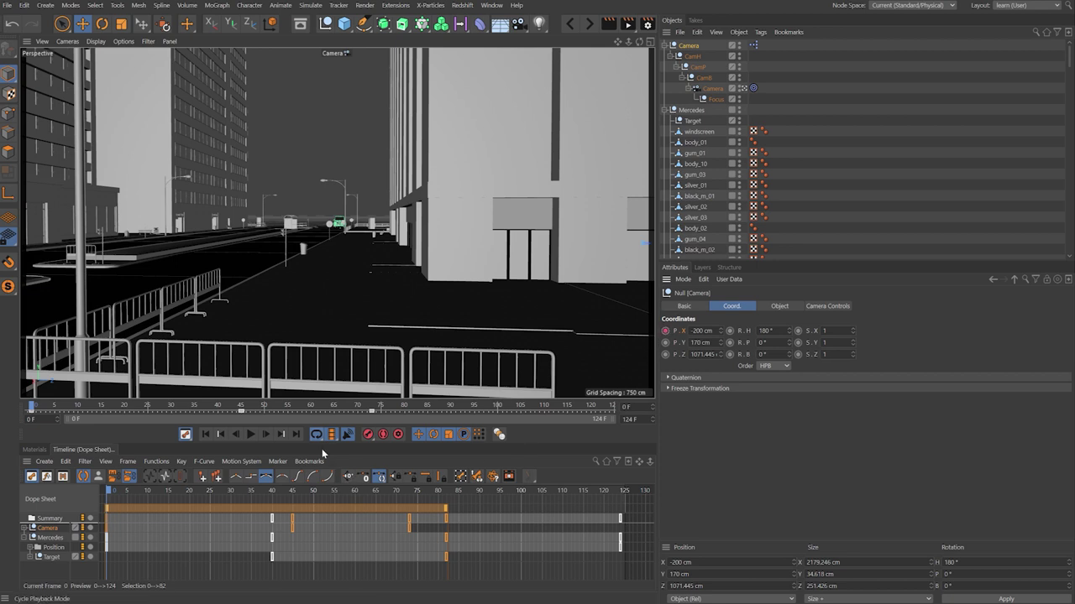
Keyframe the Camera rig's X position at 200 cm on frame 124 and play back the shot
left_click(295, 434)
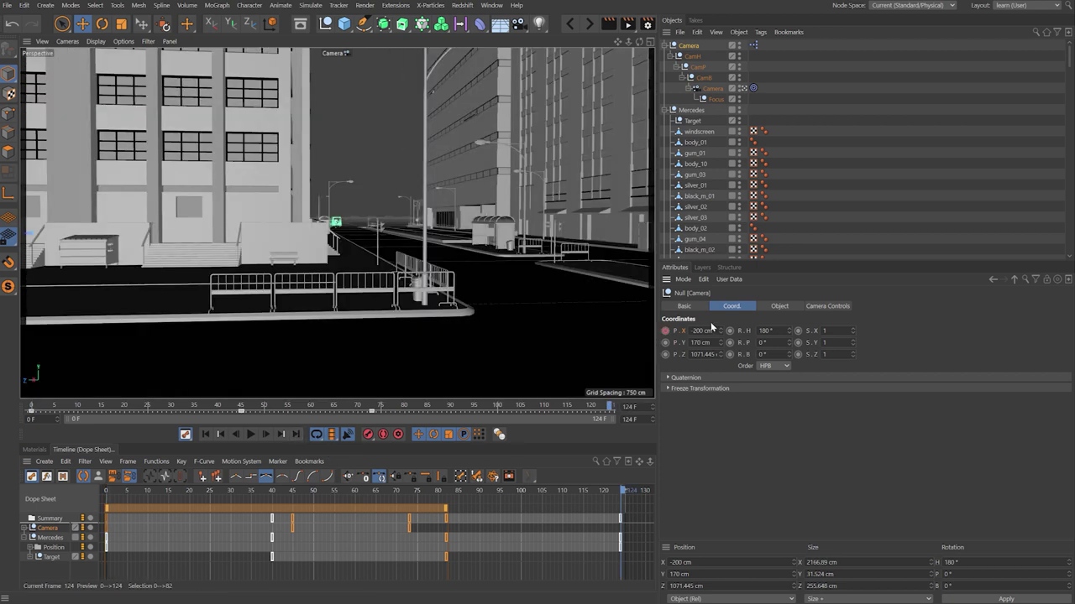
double_click(701, 331)
type("200")
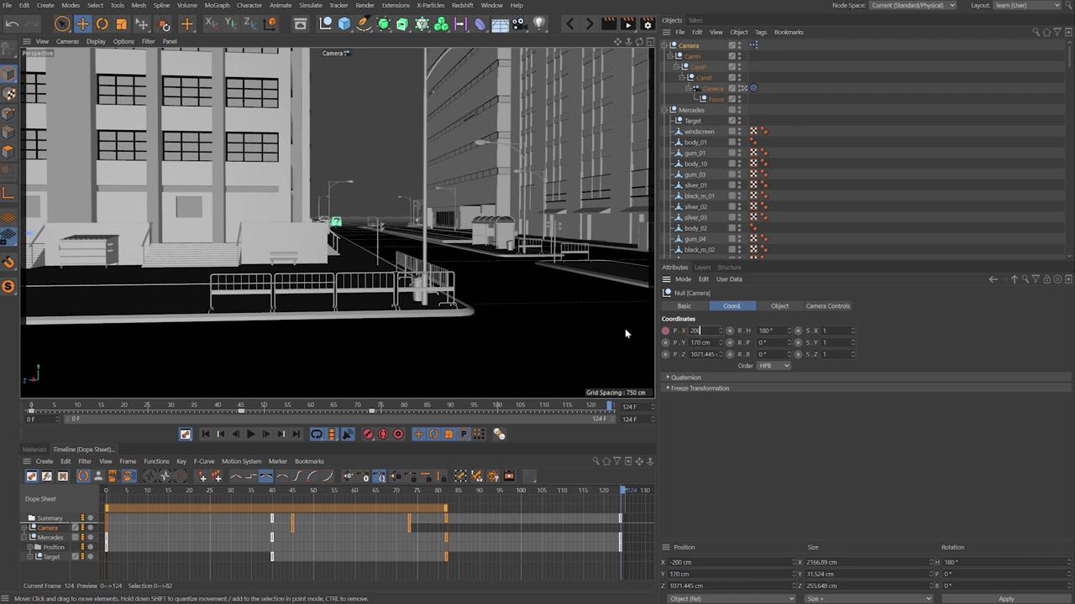
key("Return")
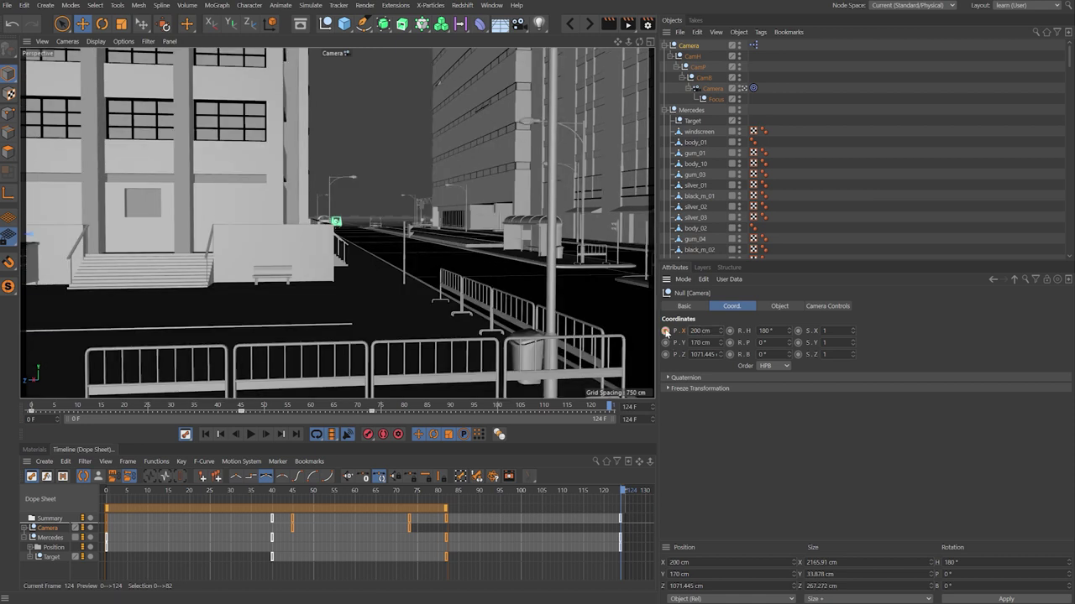
left_click(665, 331)
mouse_move(141, 492)
left_mouse_down()
mouse_move(92, 491)
mouse_move(176, 487)
mouse_move(377, 412)
mouse_move(615, 387)
left_mouse_up()
left_click(251, 434)
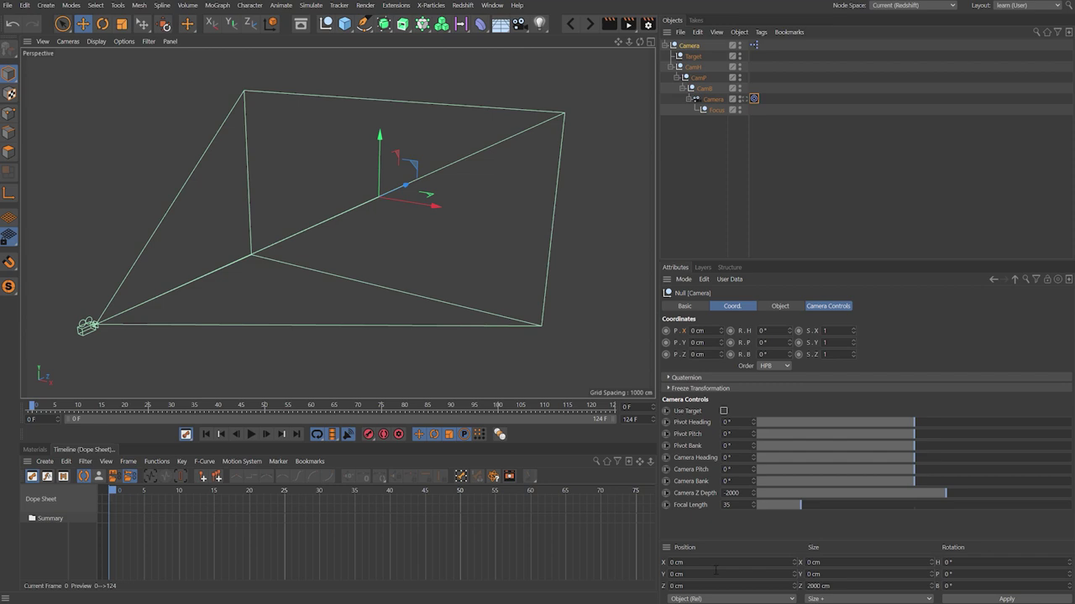
In the base rig scene, enable Use Target, try the Camera Bank control, and inspect the camera's Target tag
mouse_move(915, 483)
left_mouse_down()
mouse_move(935, 484)
mouse_move(890, 485)
mouse_move(932, 484)
left_mouse_up()
key("ctrl+z")
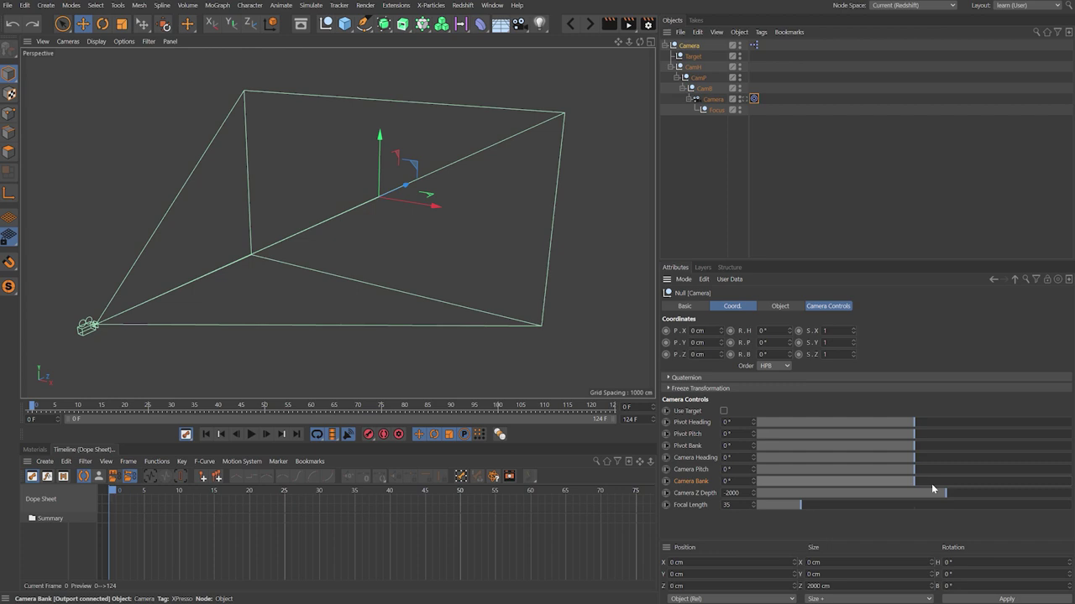
left_click(723, 411)
left_click_drag(914, 481, 892, 482)
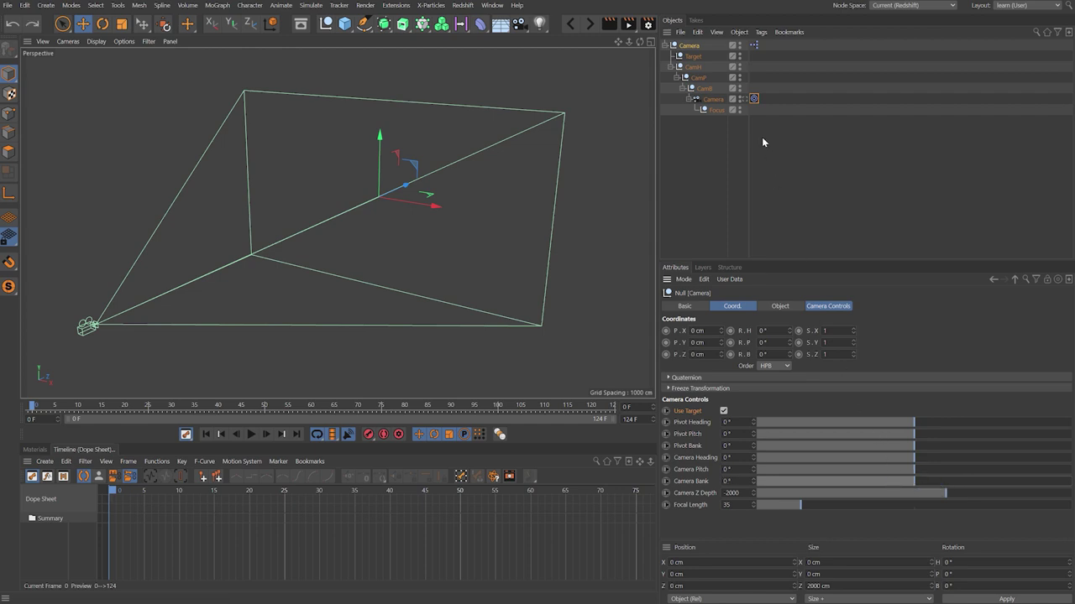
left_click(753, 99)
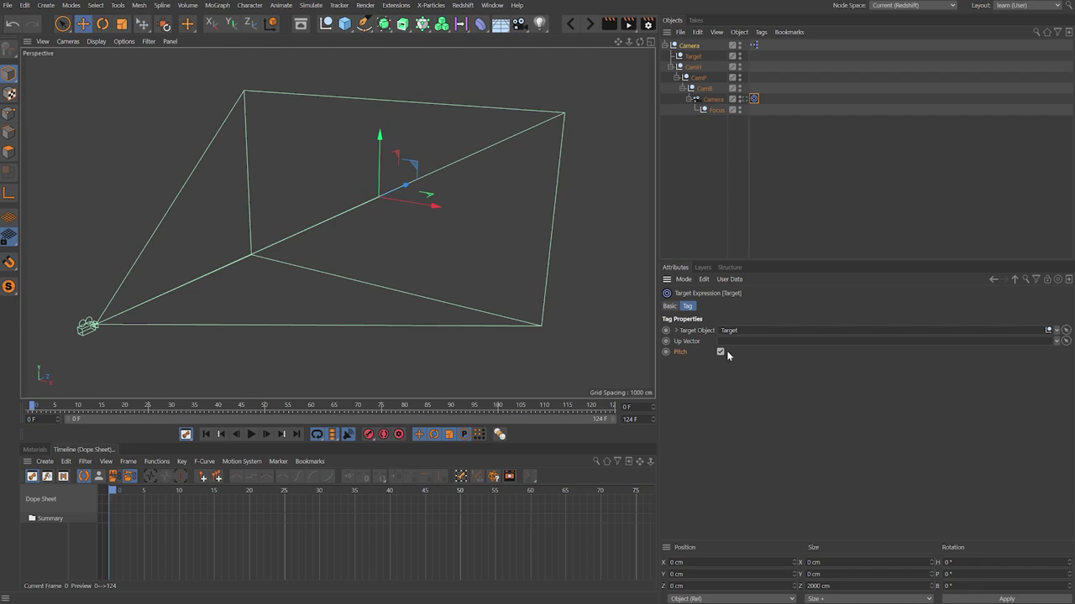
In the rig's XPresso, remove Camera Bank and Rotation B from the lower Camera nodes and connect them between the upper Camera nodes
double_click(753, 45)
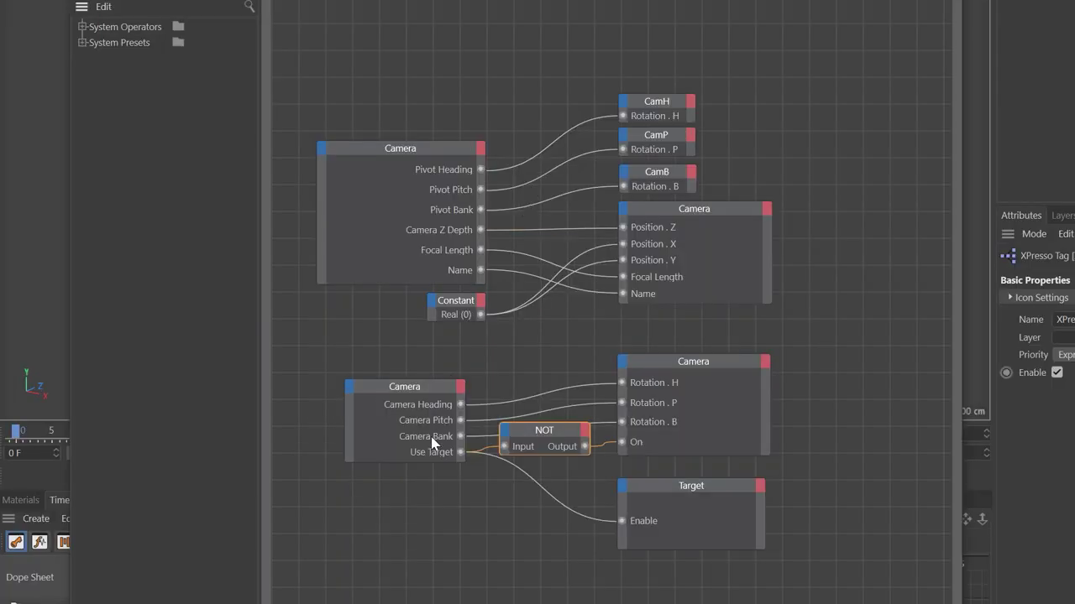
left_click_drag(460, 436, 476, 441)
left_click(459, 436)
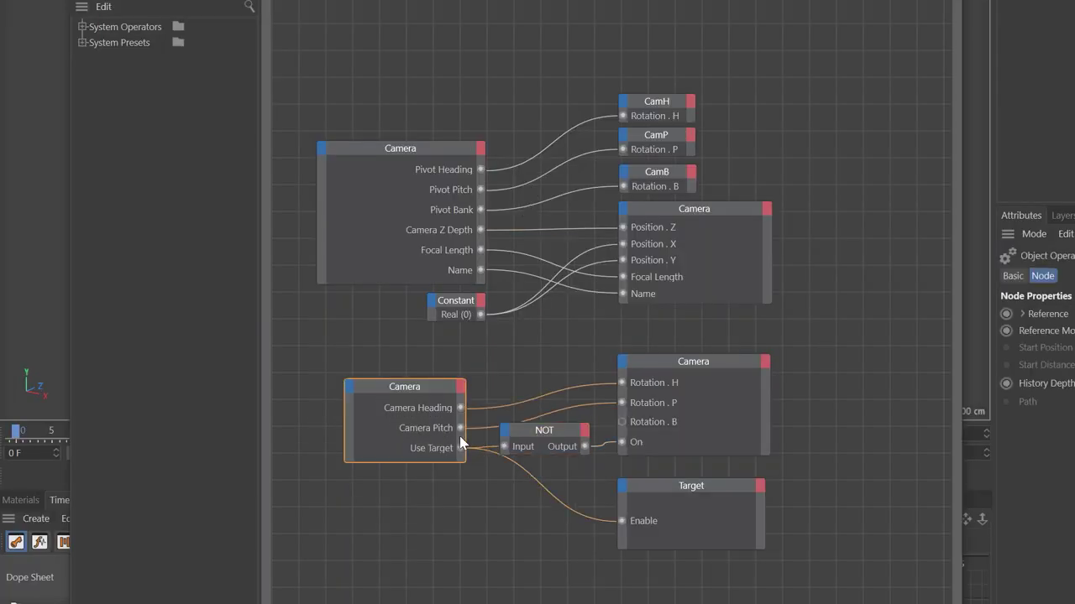
left_click(622, 424)
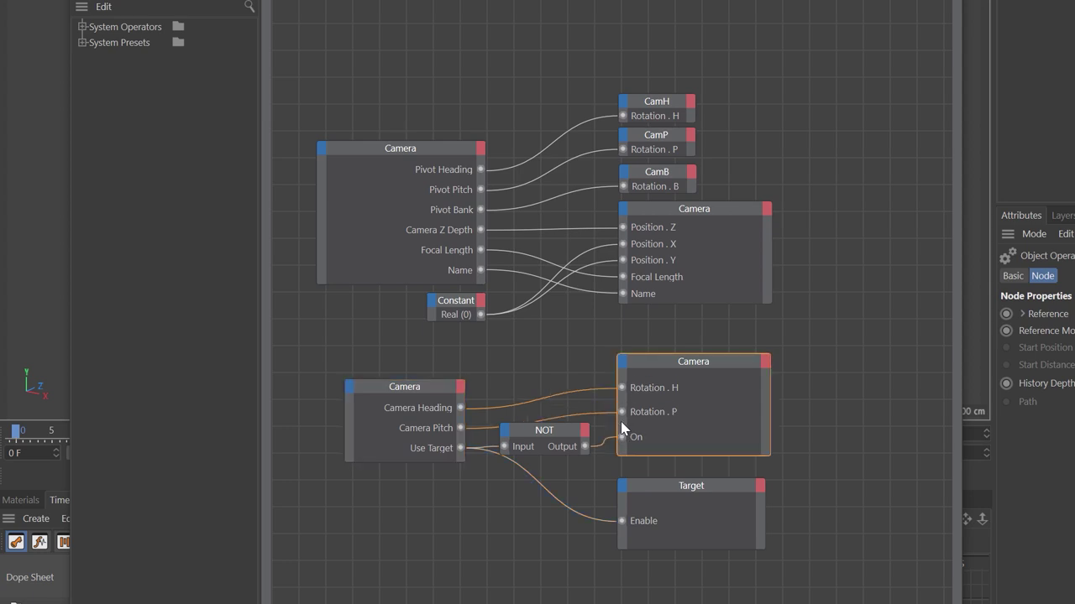
left_click(622, 211)
left_click(873, 386)
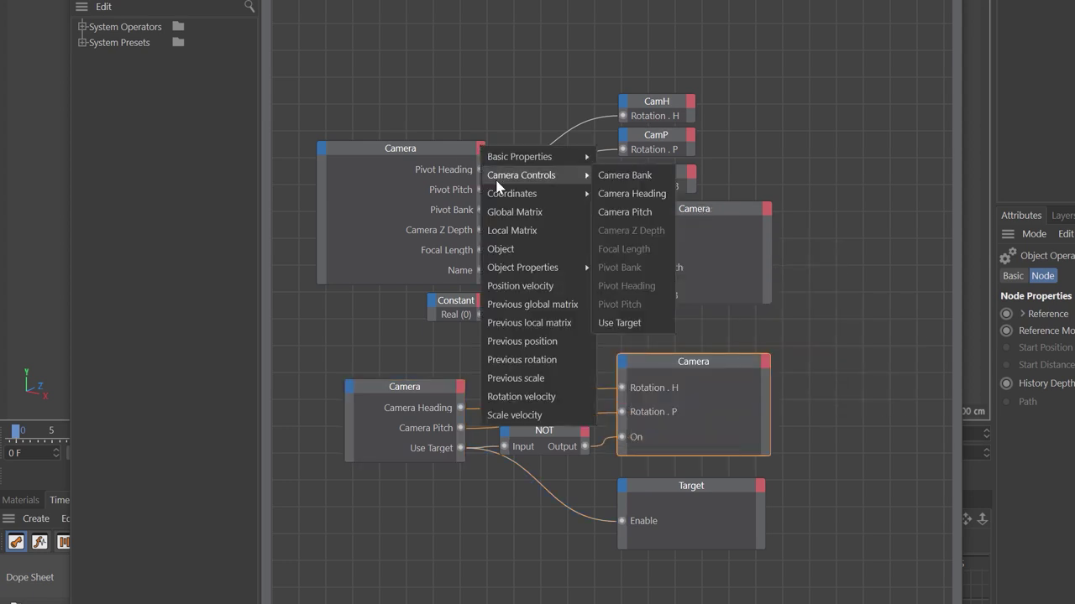
left_click(480, 148)
left_click(625, 178)
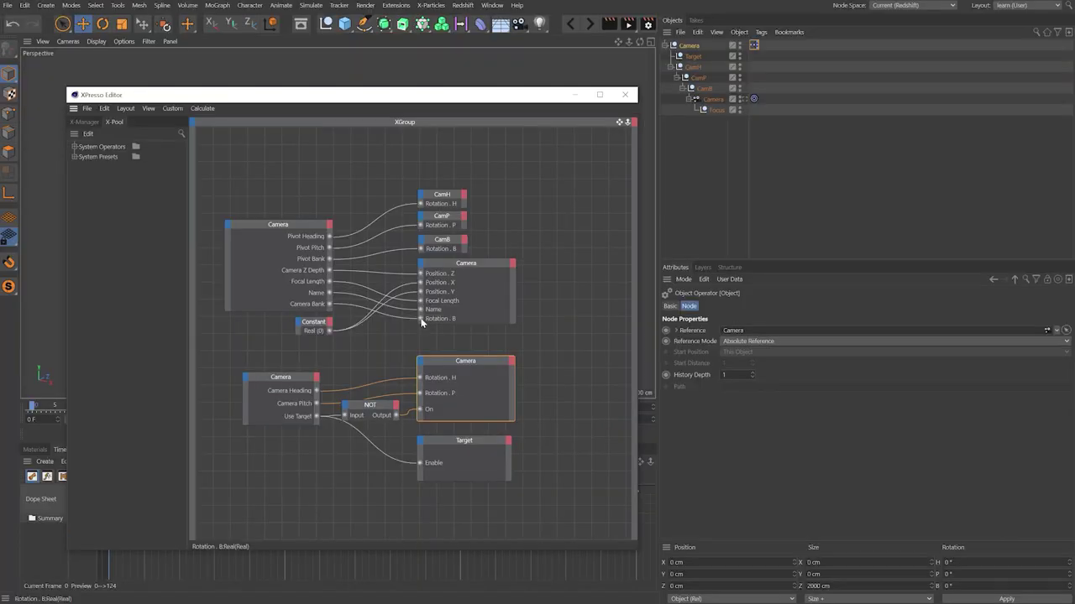
left_click(626, 99)
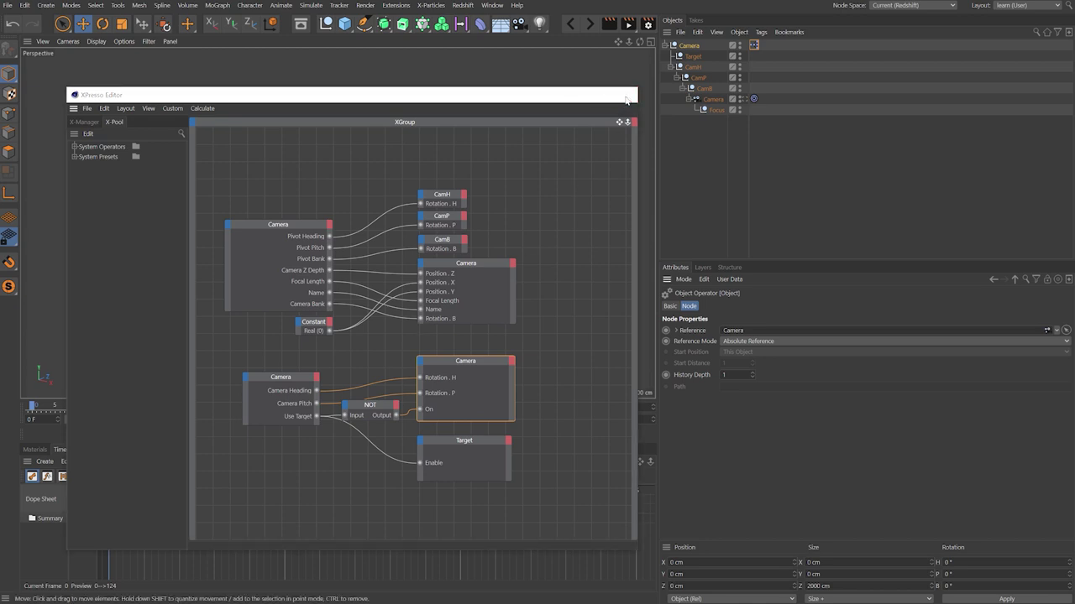
Test Camera Bank at 33° and 47° with the Target null moved aside, and reset the bank and the Target's position
left_click(688, 47)
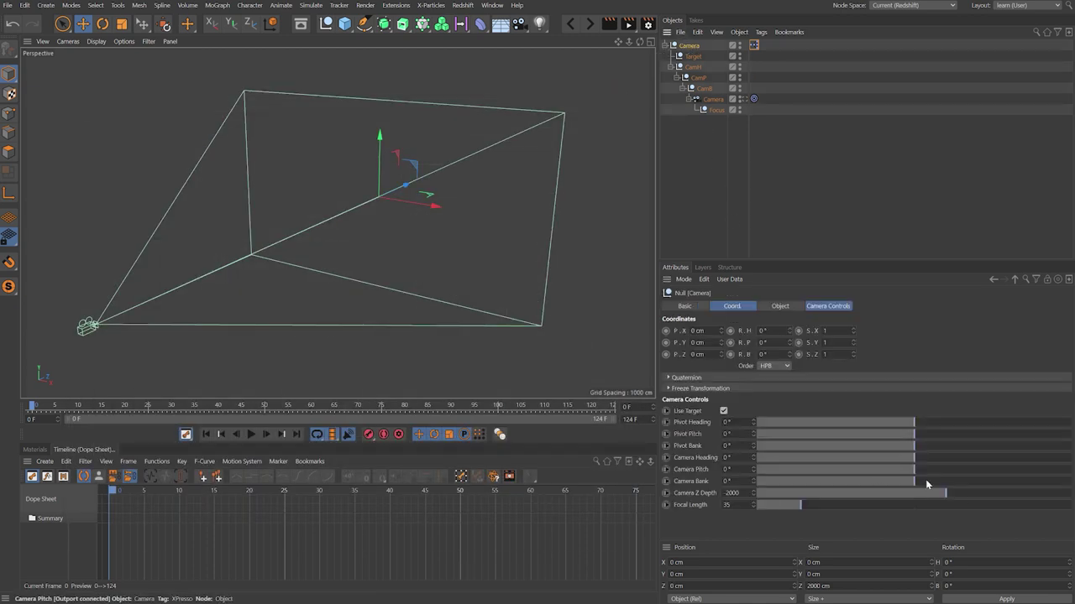
left_click_drag(920, 485, 943, 484)
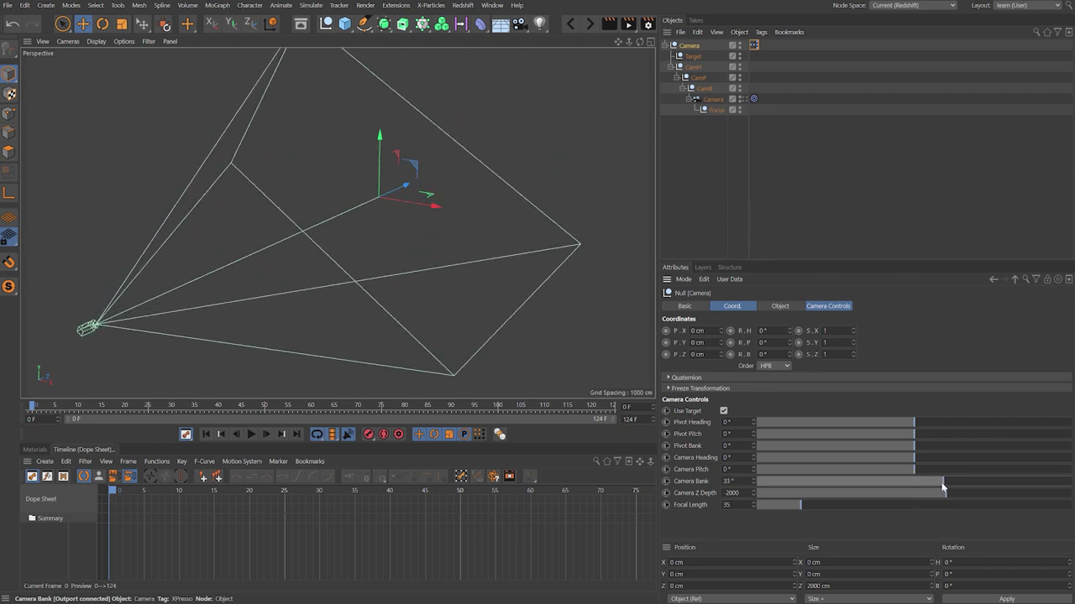
left_click(694, 57)
left_click_drag(539, 192, 621, 166)
left_click(689, 46)
left_click_drag(912, 488, 956, 485)
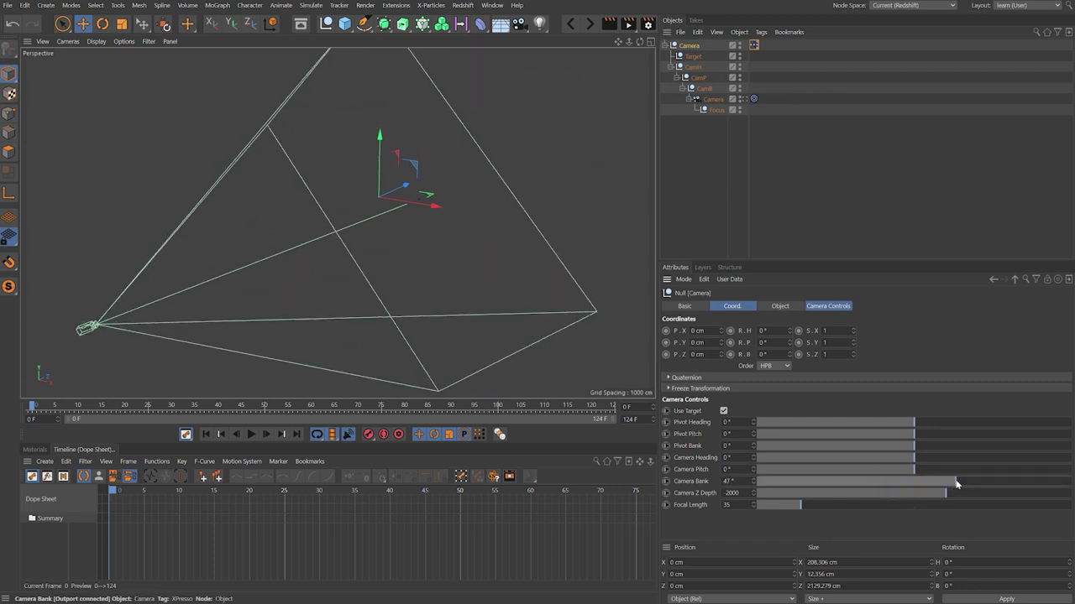
left_click(753, 479, "ctrl")
left_click(693, 56)
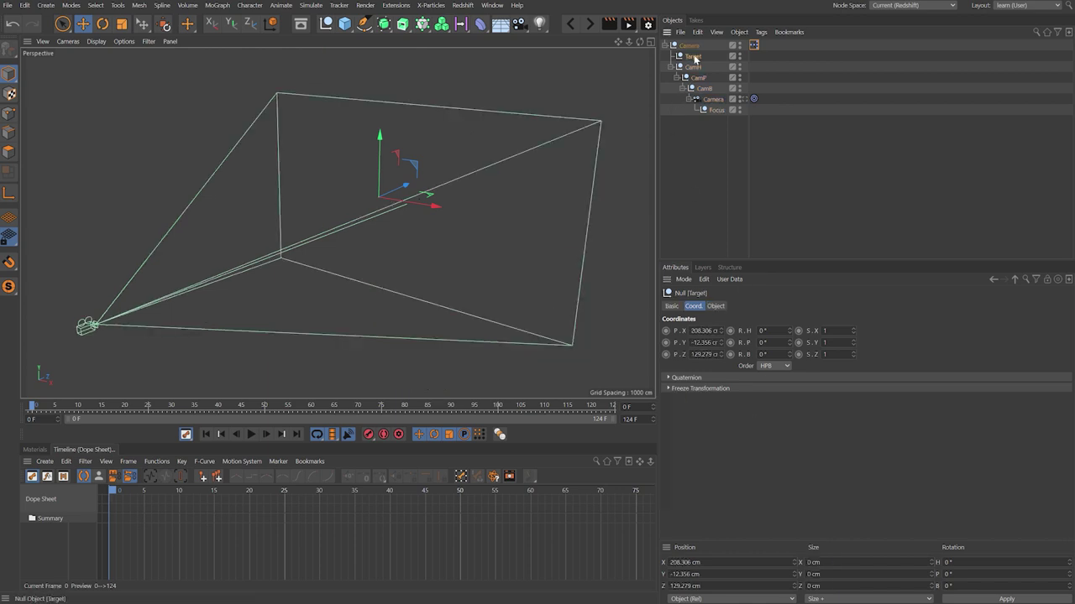
left_click(166, 25)
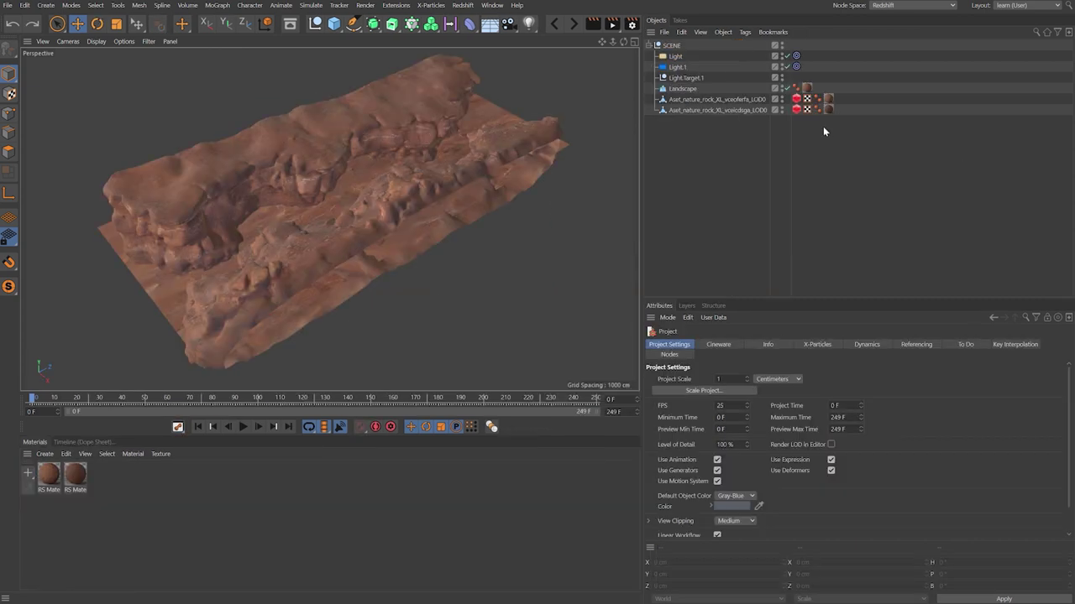
Disable the Landscape object in the canyon scene and show the rocks in the Top view
left_click(786, 87)
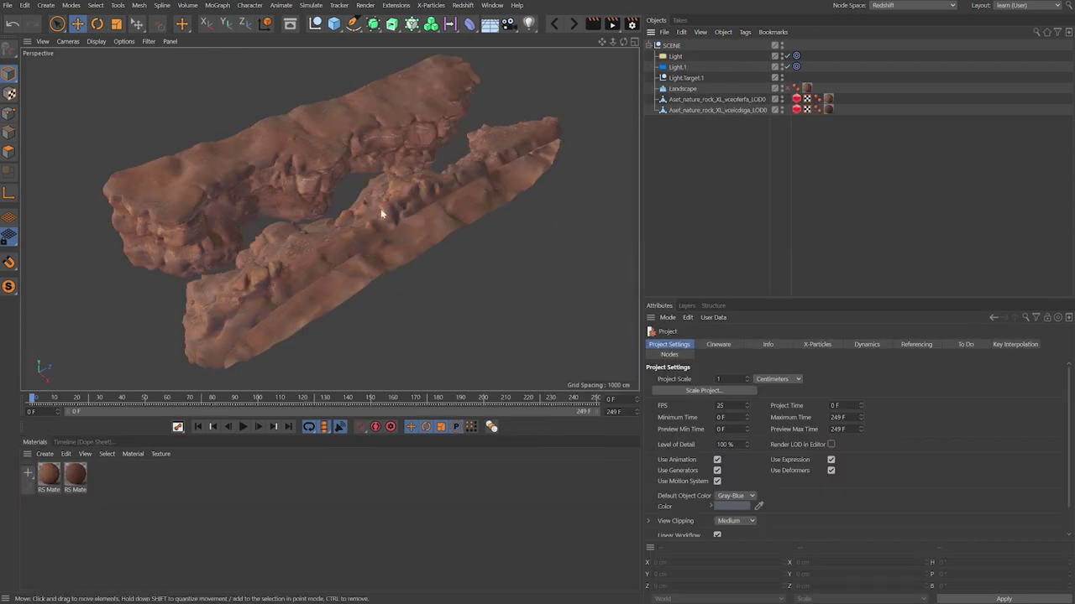
mouse_move(336, 243)
left_mouse_down("alt")
mouse_move(411, 257)
mouse_move(496, 232)
mouse_move(347, 278)
mouse_move(317, 218)
mouse_move(336, 236)
mouse_move(355, 233)
left_mouse_up("alt")
key("F2")
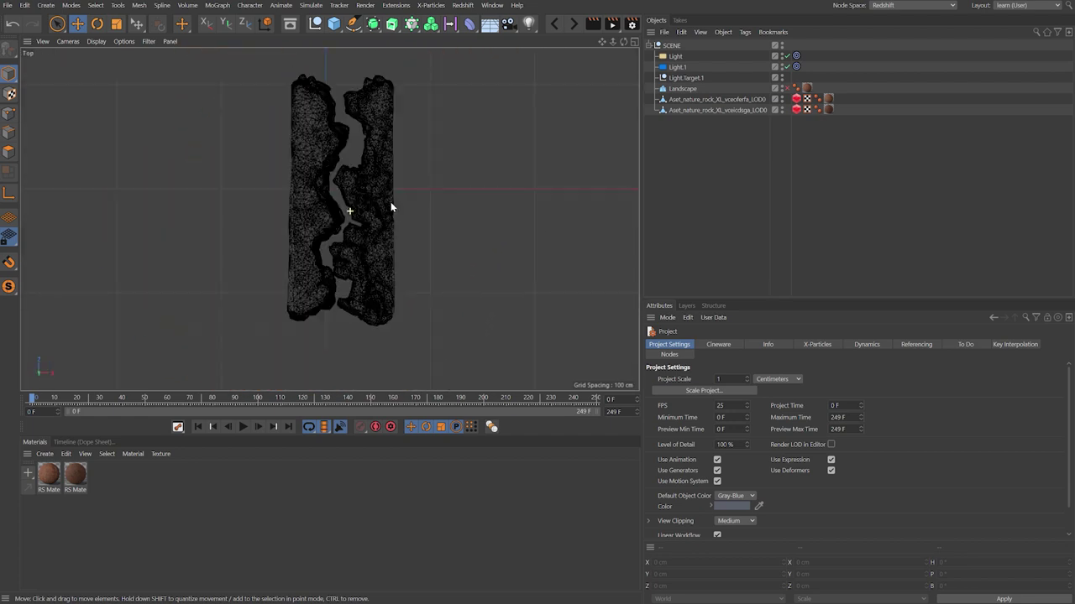
Draw a B-Spline in the Top view through the winding gap between the two canyon rocks
left_click(353, 23)
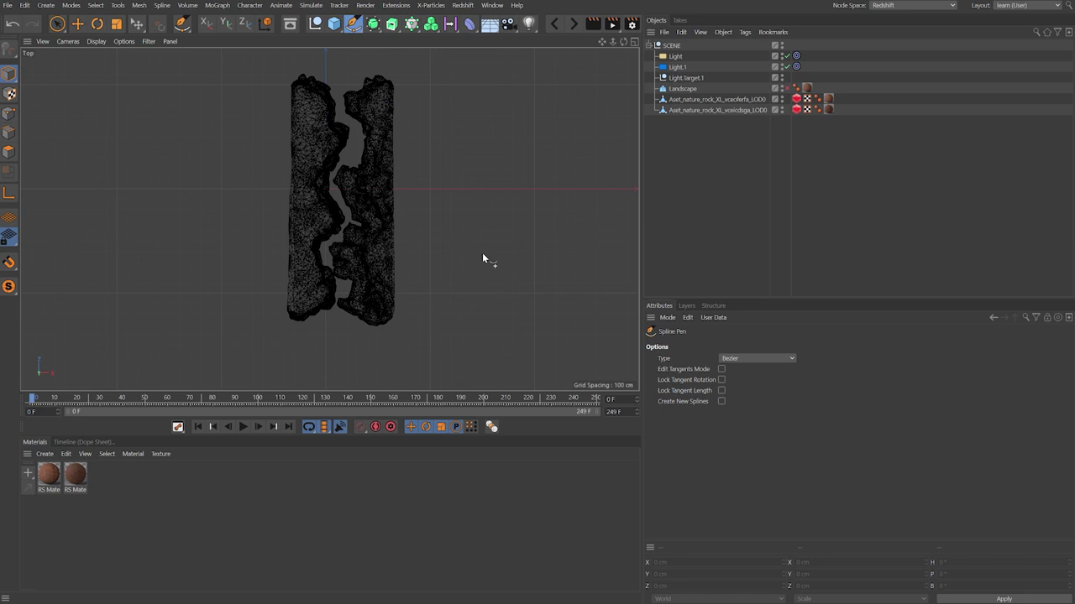
left_click(740, 356)
left_click(748, 409)
left_click(330, 320)
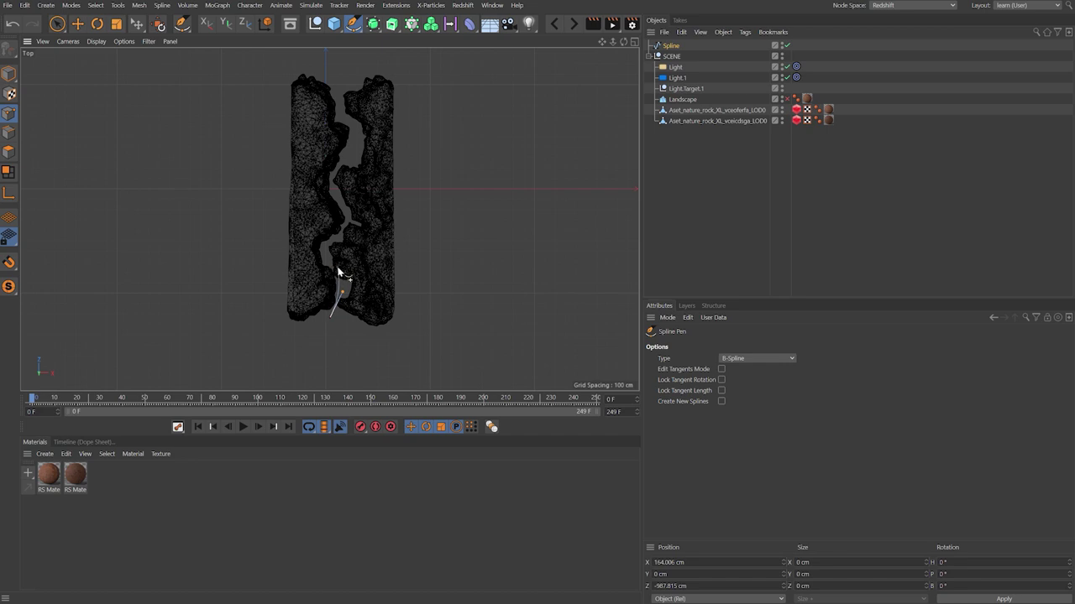
left_click(335, 263)
left_click(328, 248)
left_click(347, 215)
left_click(337, 171)
left_click(338, 165)
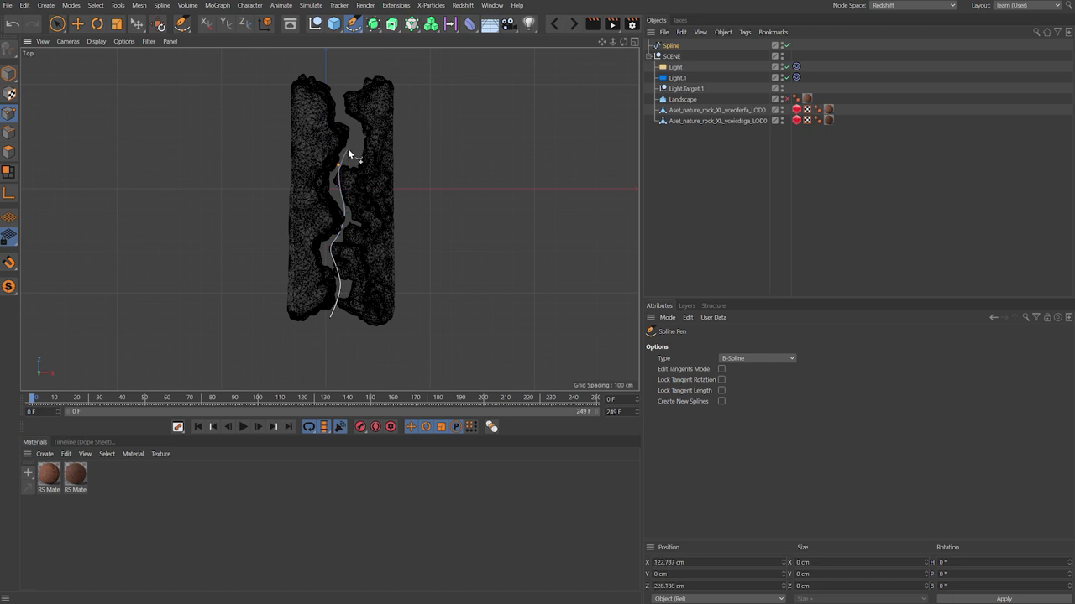
left_click(353, 125)
Set the spline's intermediate points to Uniform with a Number of 32
left_click(671, 45)
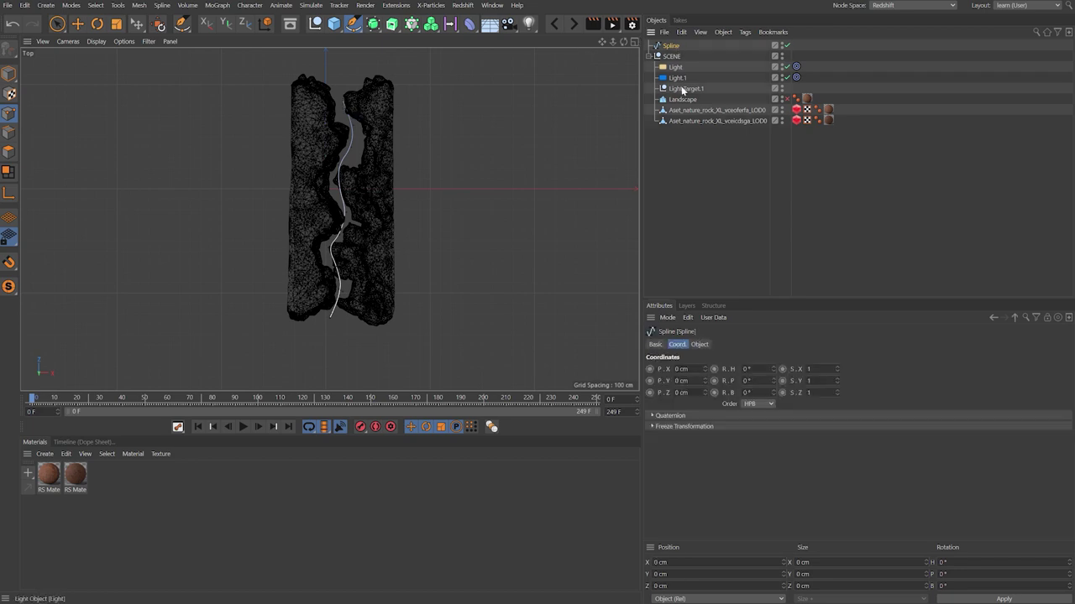
left_click(698, 345)
left_click(725, 391)
left_click(738, 431)
key("Tab")
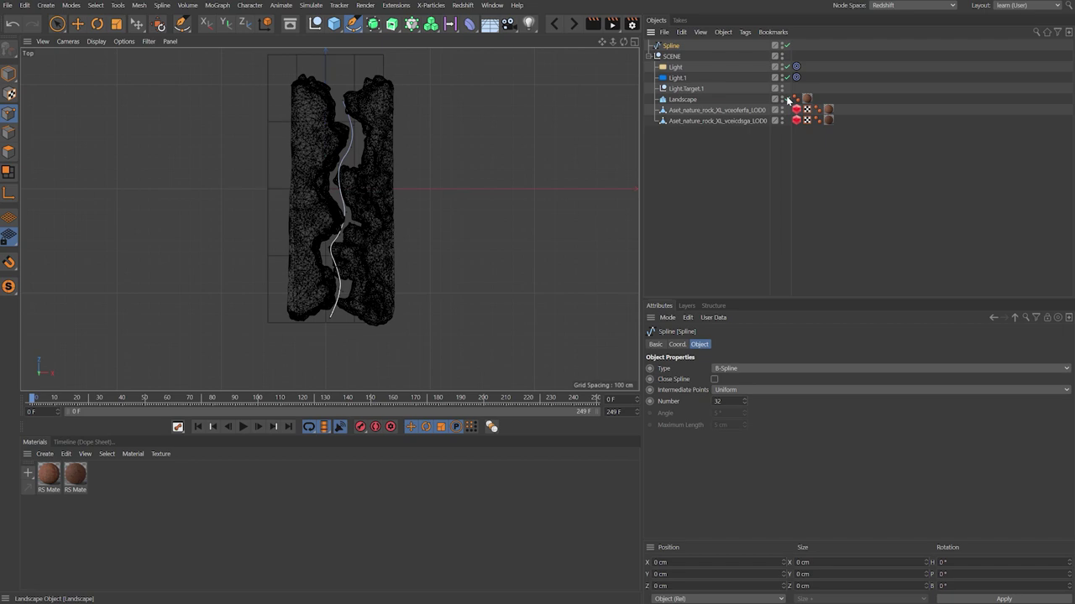
In the Perspective view, lower the whole spline to about -17.7 cm in Y, along the canyon floor
key("F1")
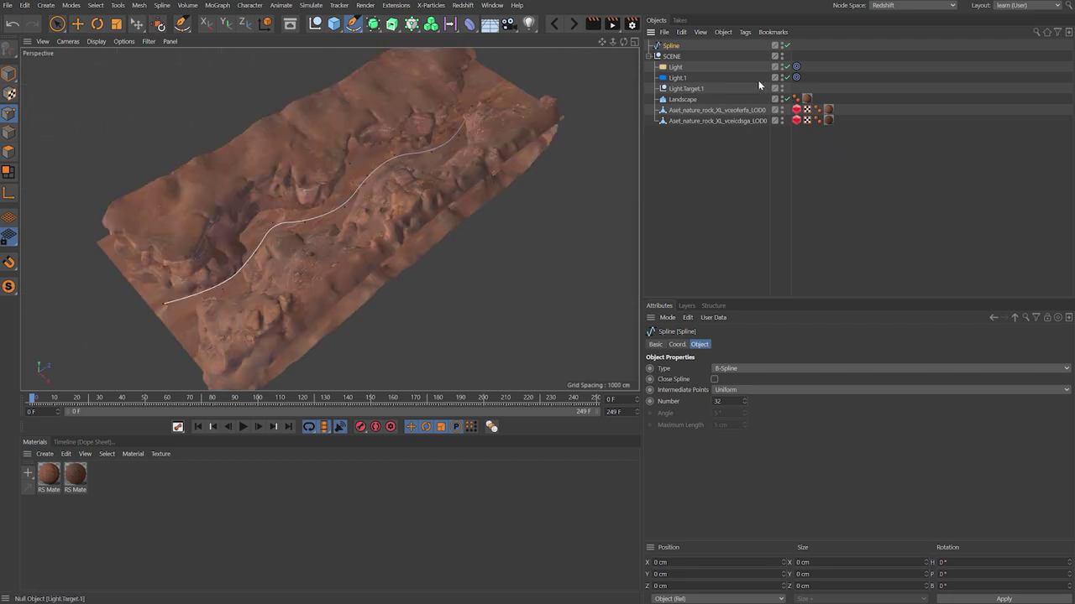
left_click(9, 74)
key("e")
mouse_move(350, 124)
left_mouse_down()
mouse_move(361, 73)
mouse_move(363, 130)
left_mouse_up()
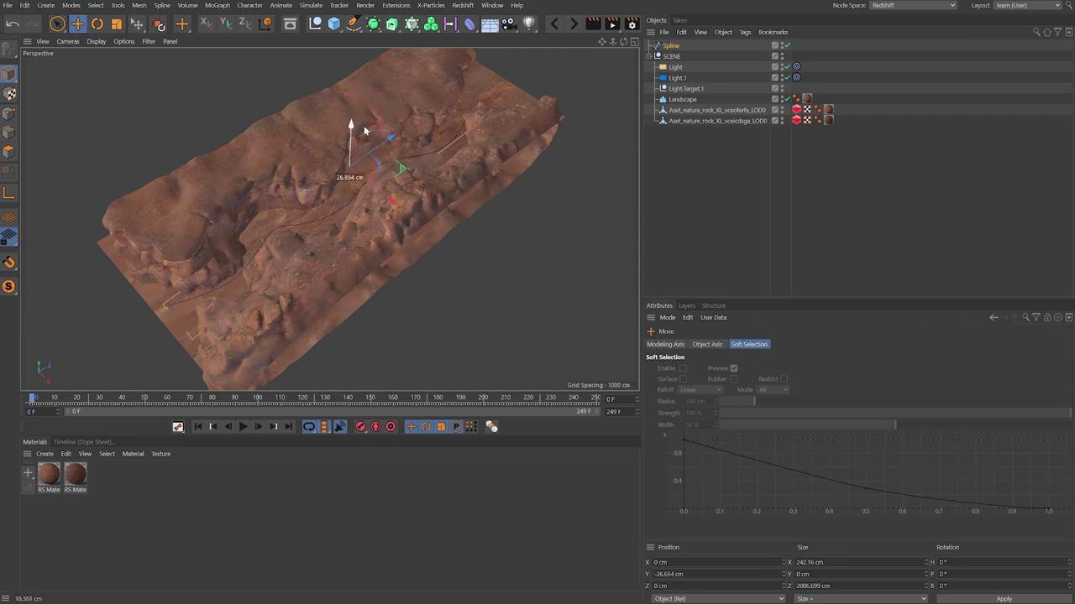
left_click(703, 156)
Paste the camera rig into the scene and give its top Camera null an Align to Spline tag using Spline as the path
left_click(651, 56)
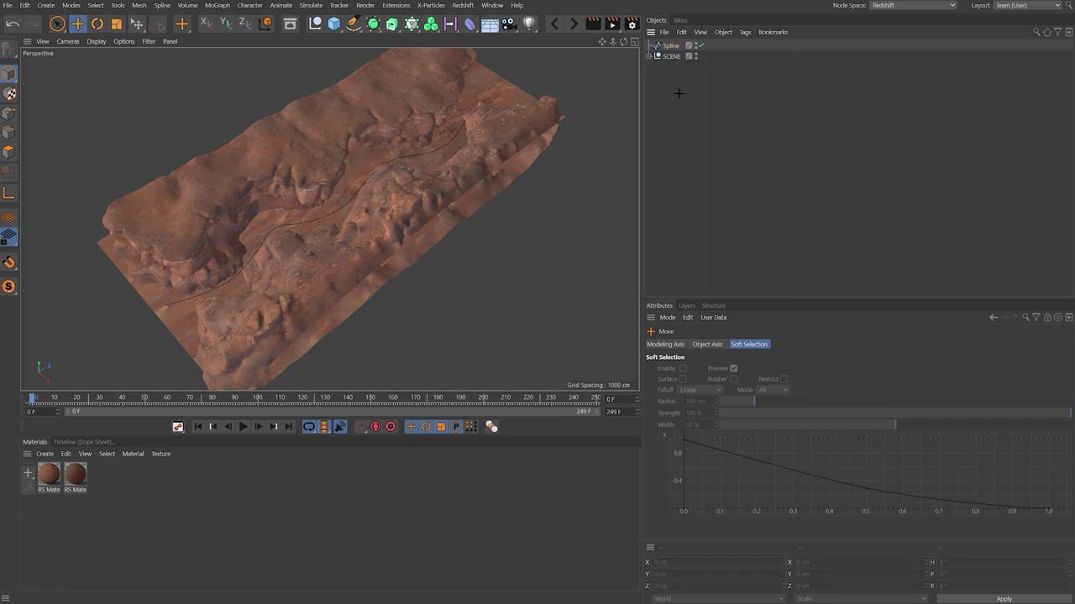
key("ctrl+v")
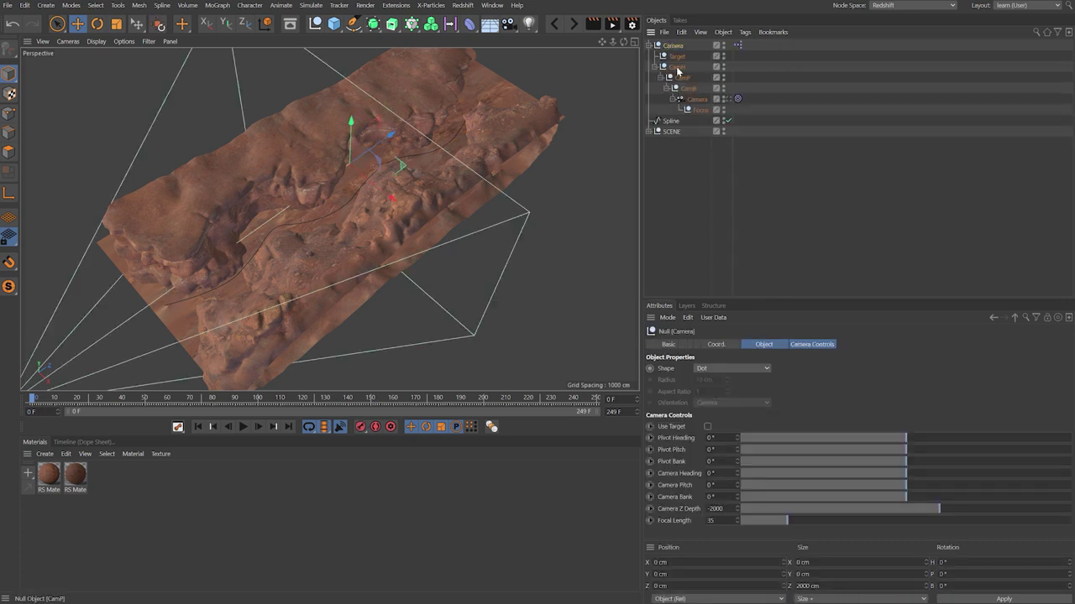
right_click(675, 50)
mouse_move(731, 52)
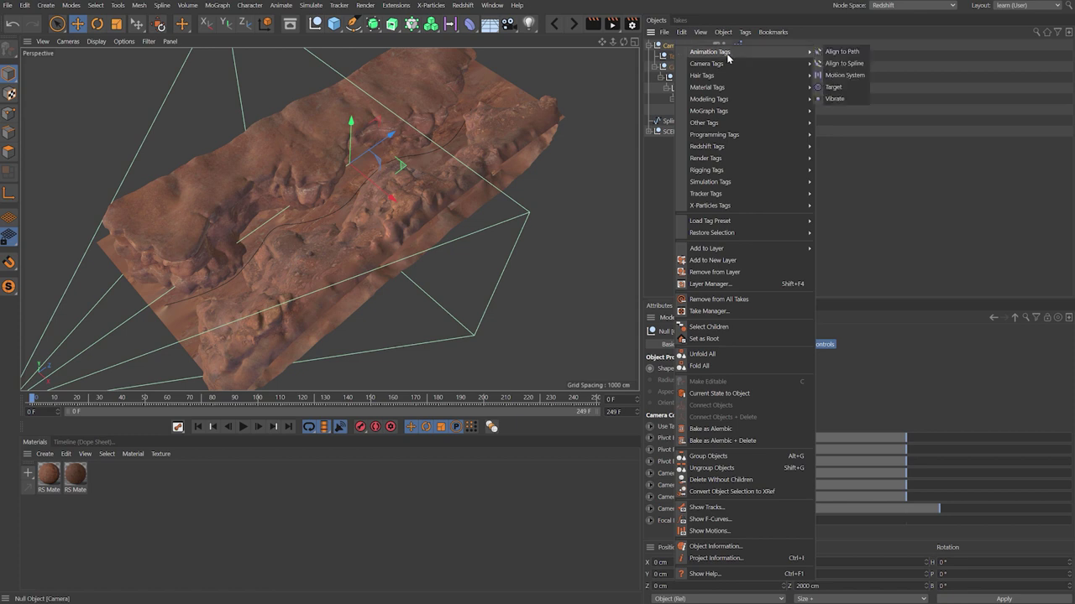
left_click(855, 64)
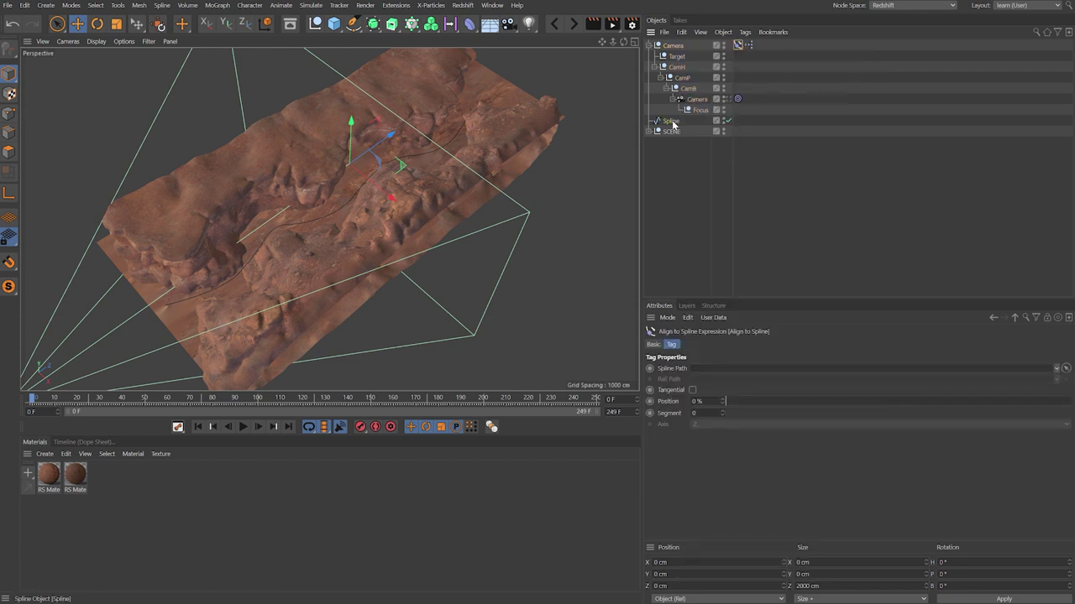
left_click_drag(692, 152, 711, 373)
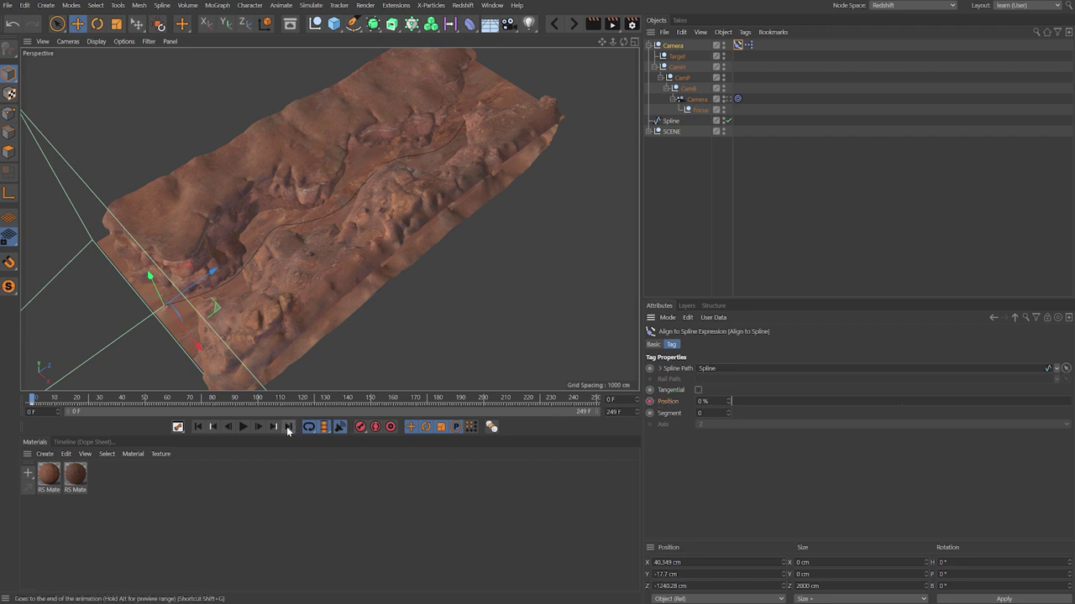
Keyframe the Align to Spline position from 0% at frame 0 to 100% at frame 249 with linear interpolation, and preview the move
left_click_drag(741, 401, 1068, 403)
left_click(651, 403, "ctrl")
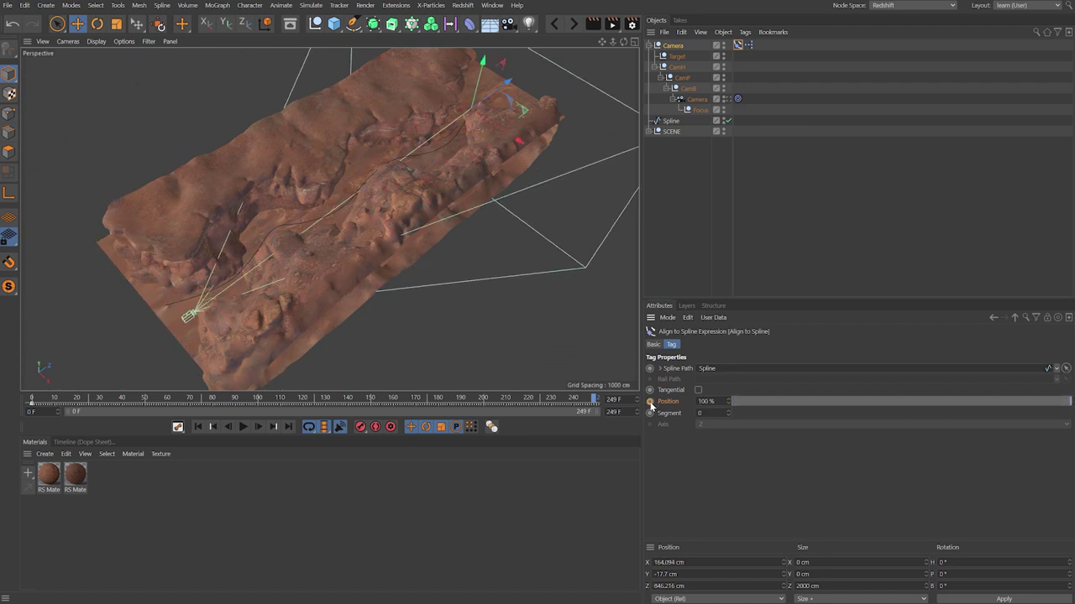
left_click(91, 442)
left_click(61, 521)
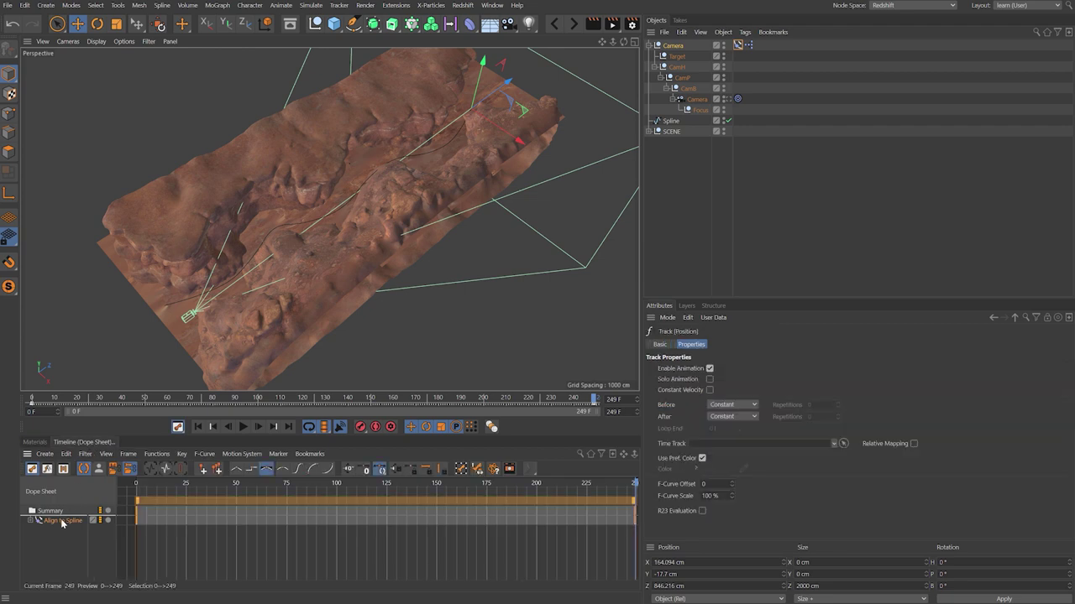
key("Tab")
key("ctrl+a")
key("alt+l")
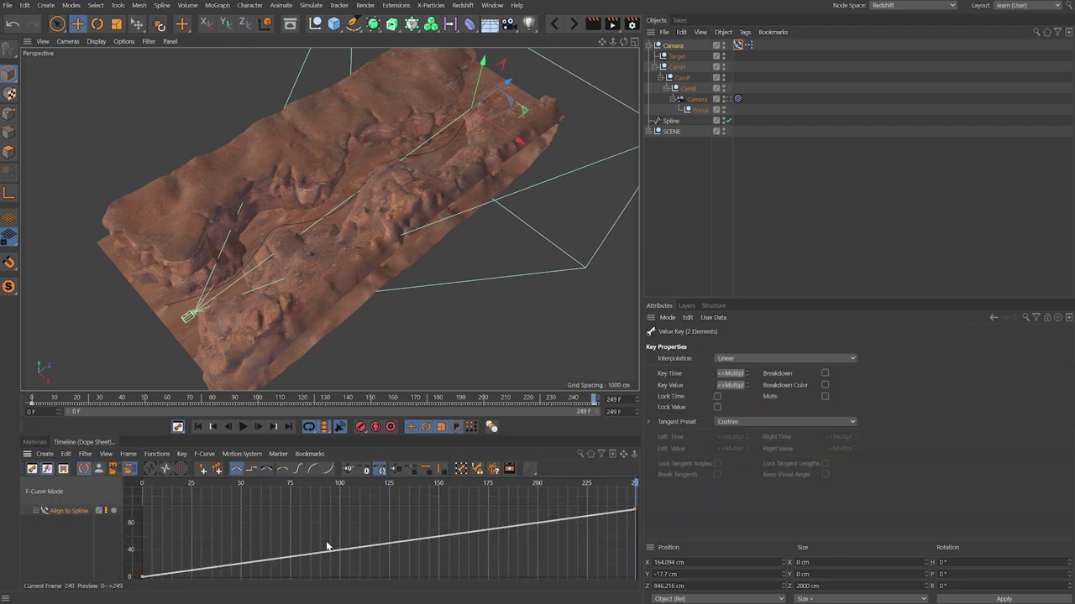
left_click(243, 426)
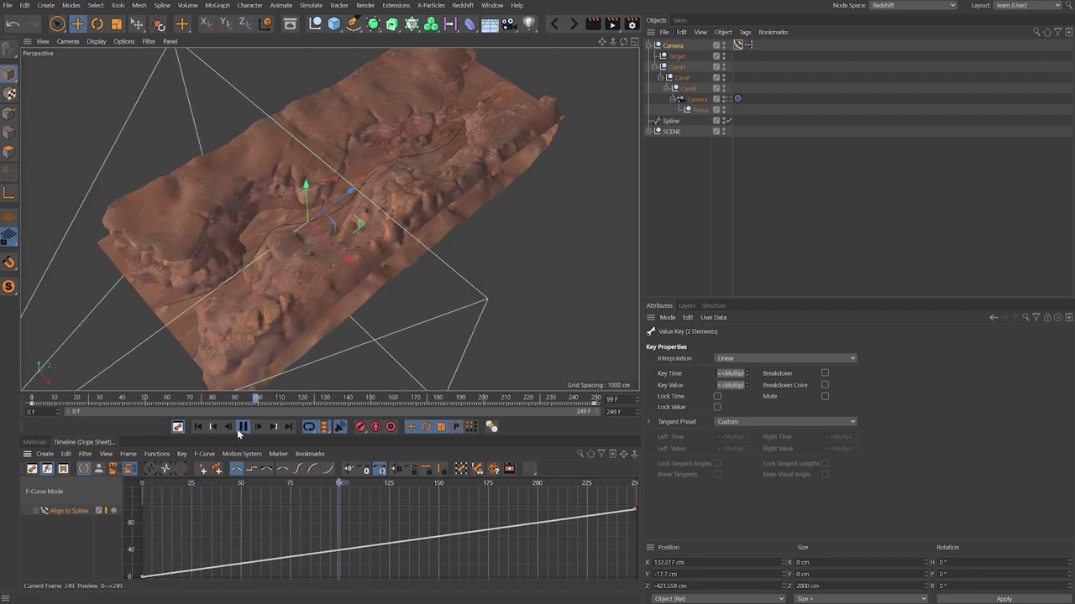
key("F8")
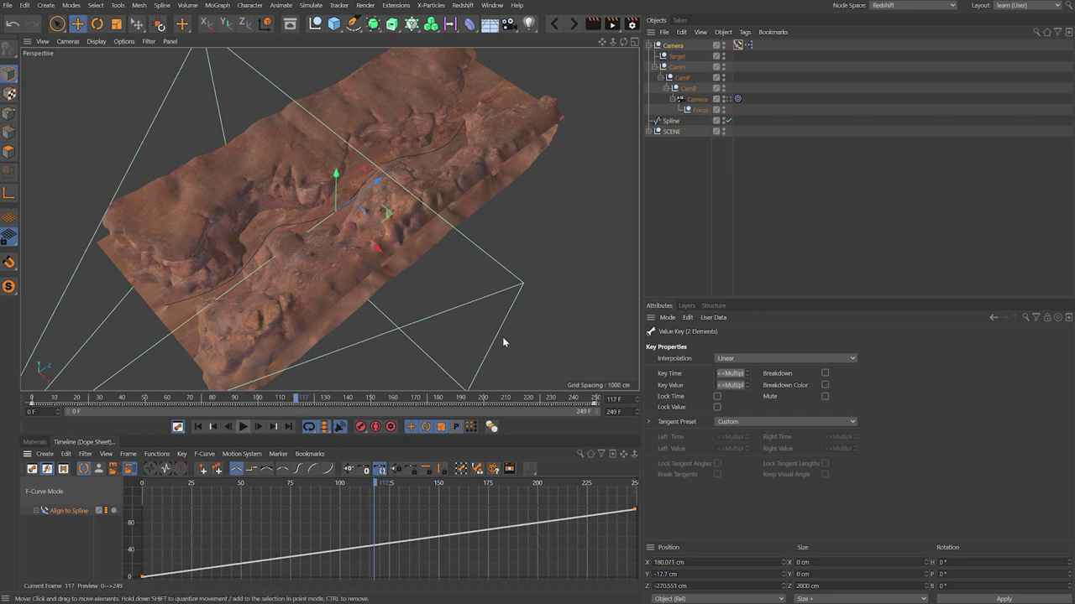
Set the camera rig's Camera Z Depth to -300
left_click(675, 45)
left_click(811, 345)
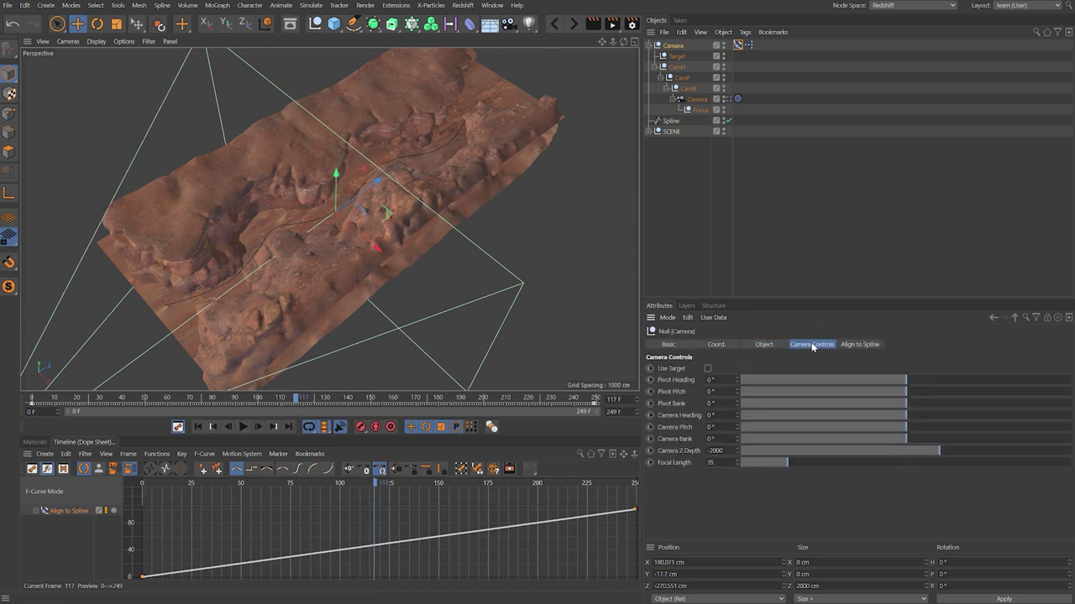
left_click_drag(946, 451, 1049, 448)
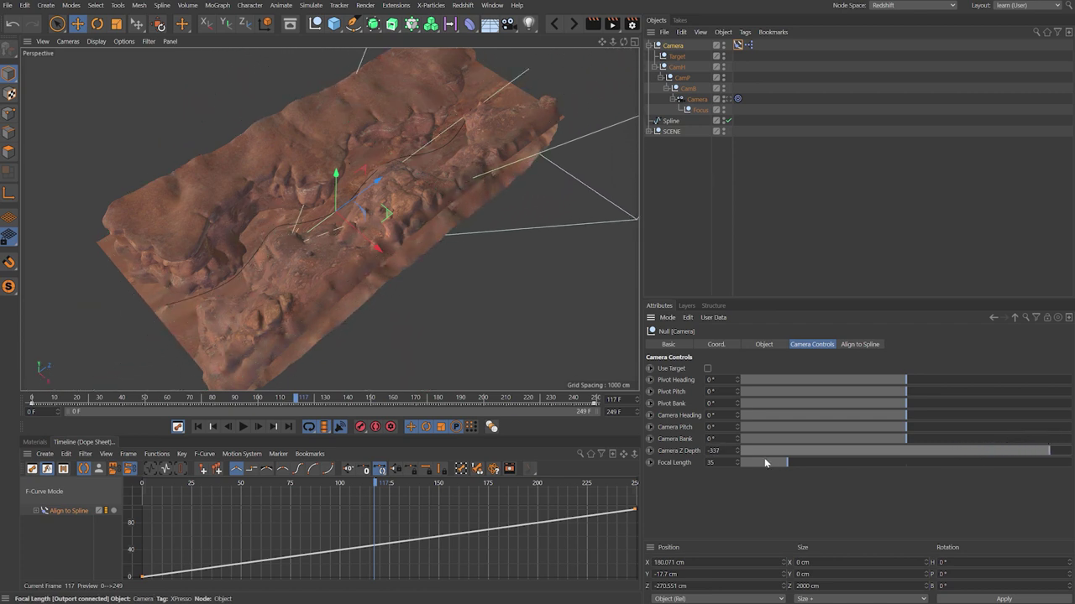
left_click(724, 450)
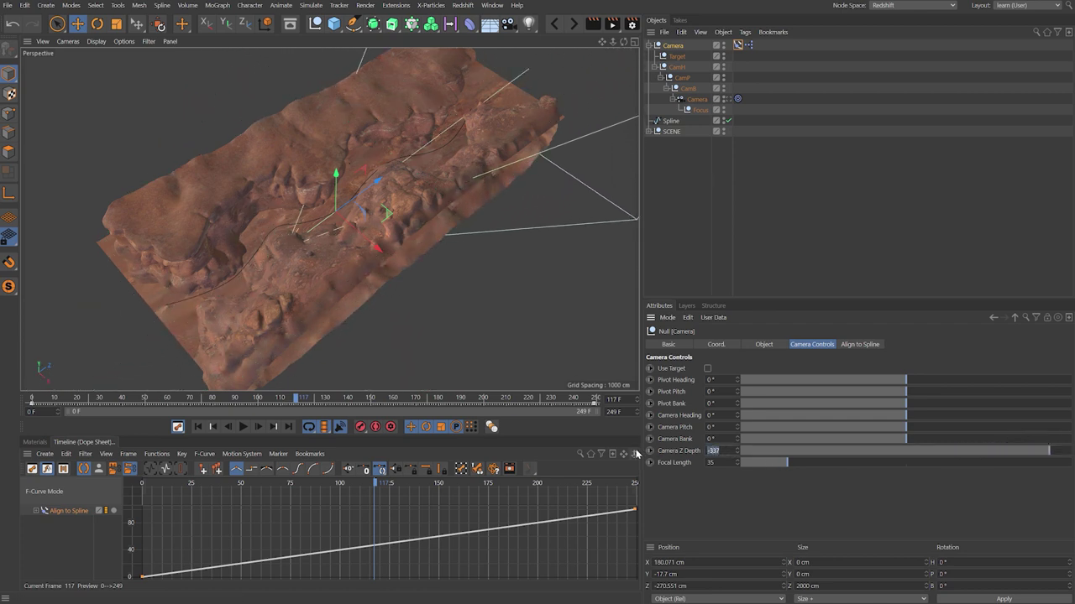
type("-300")
key("Return")
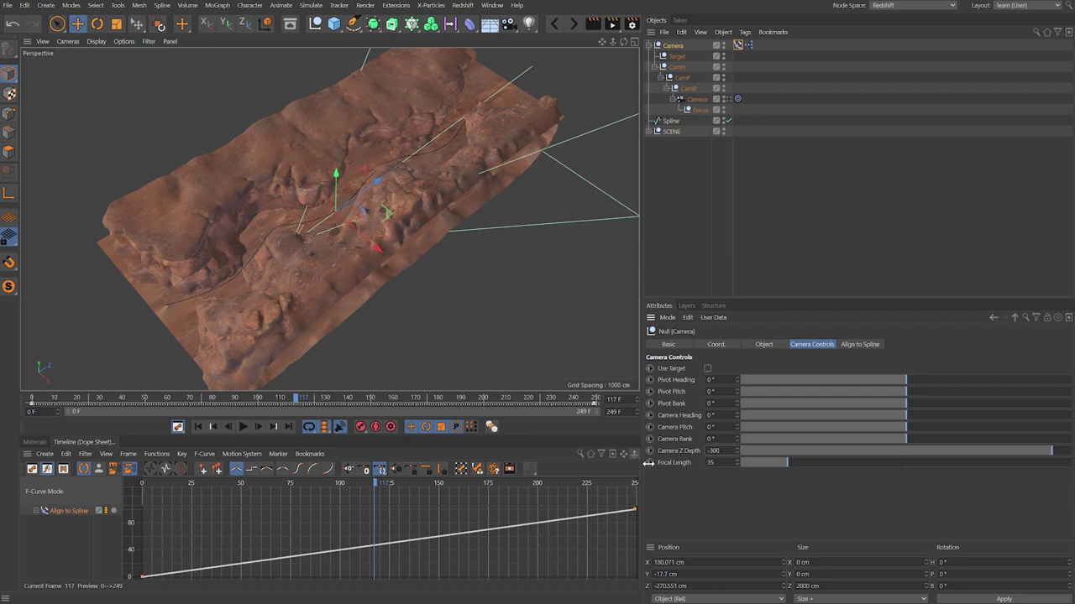
Set the camera rig's Focal Length to 28 and its Pivot Pitch to -8°
left_click(712, 462)
key("BackSpace")
key("Return")
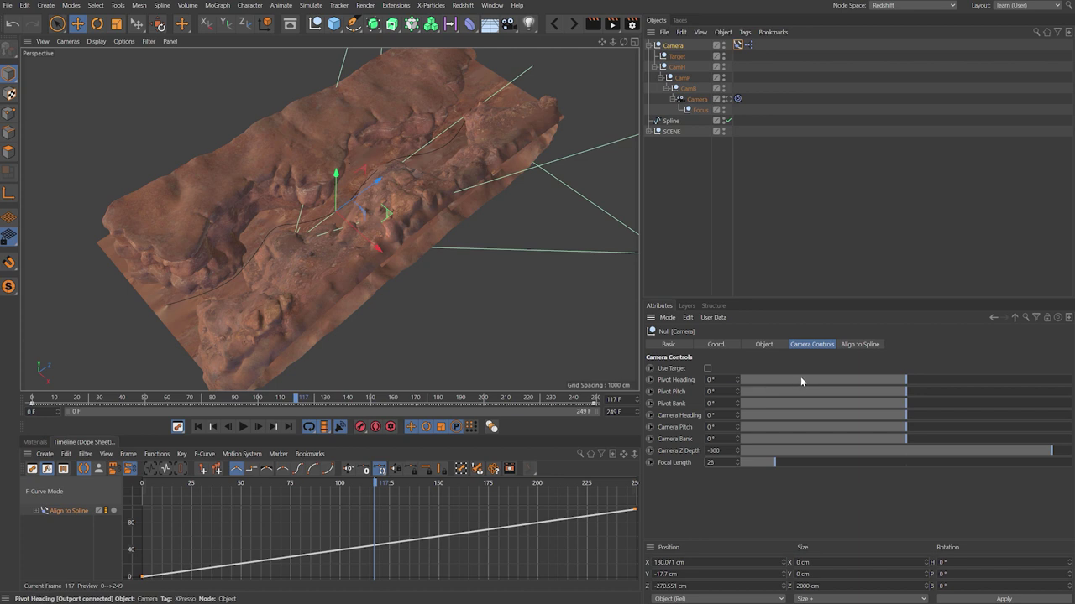
left_click_drag(906, 392, 900, 392)
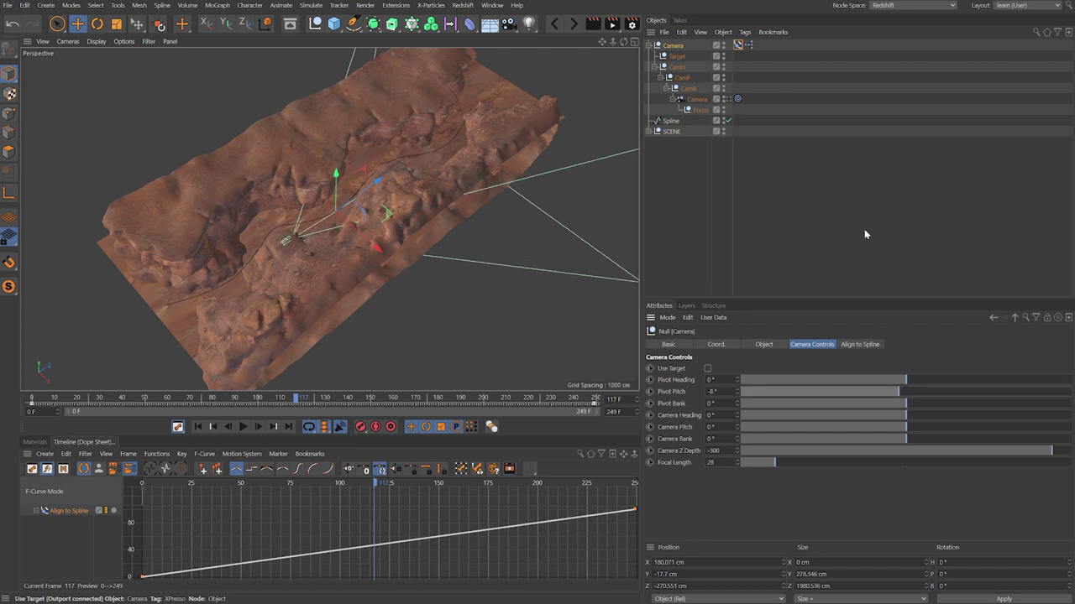
Look through the rig's camera at frame 0 and keyframe Pivot Heading at -14°
left_click(727, 99)
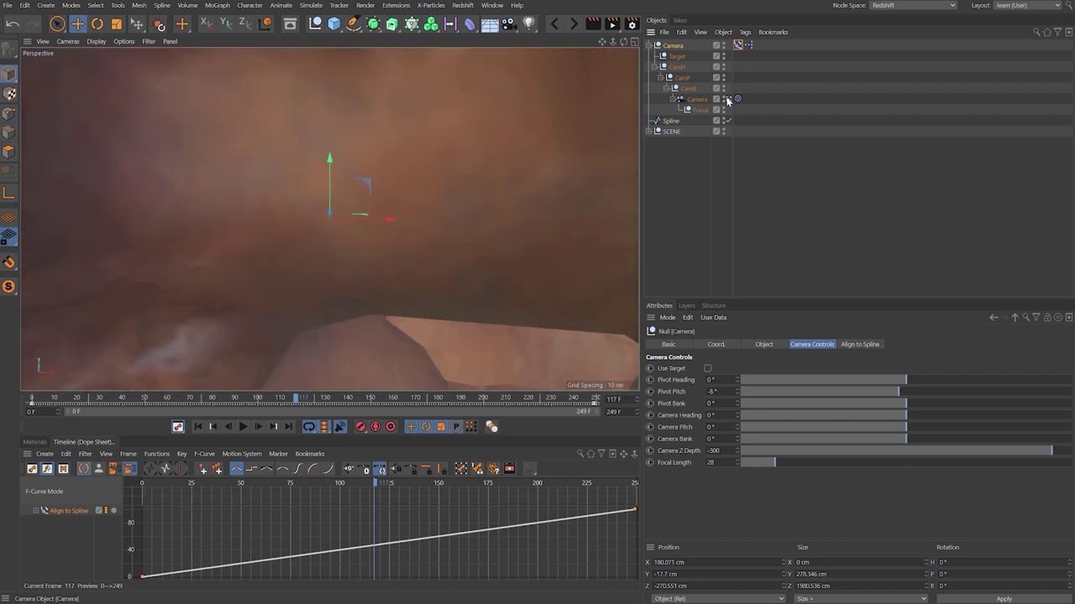
left_click(265, 399)
left_click_drag(266, 400, 31, 400)
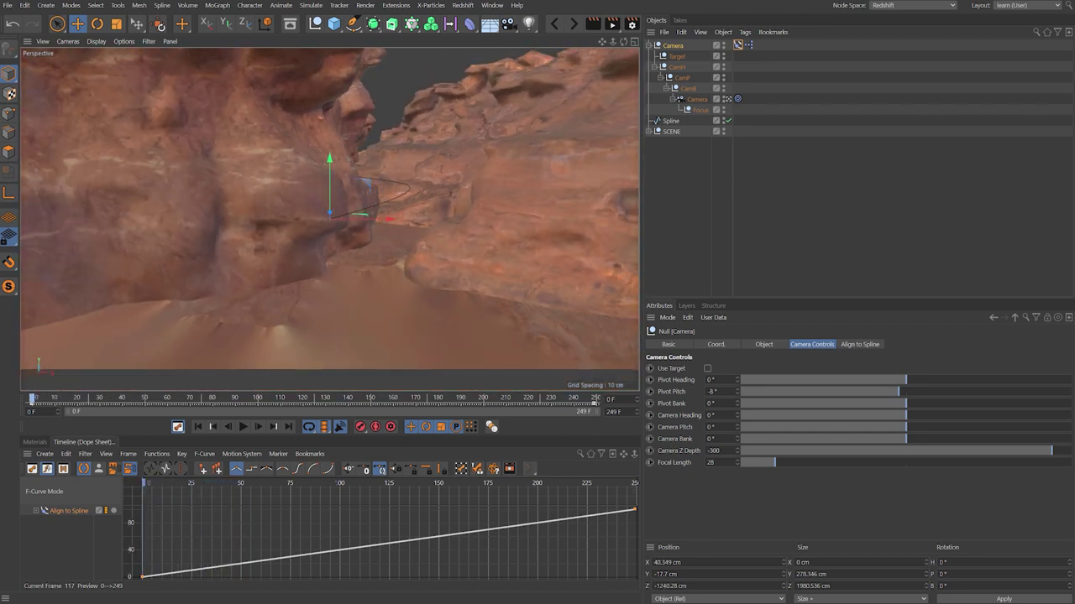
left_click_drag(907, 380, 893, 380)
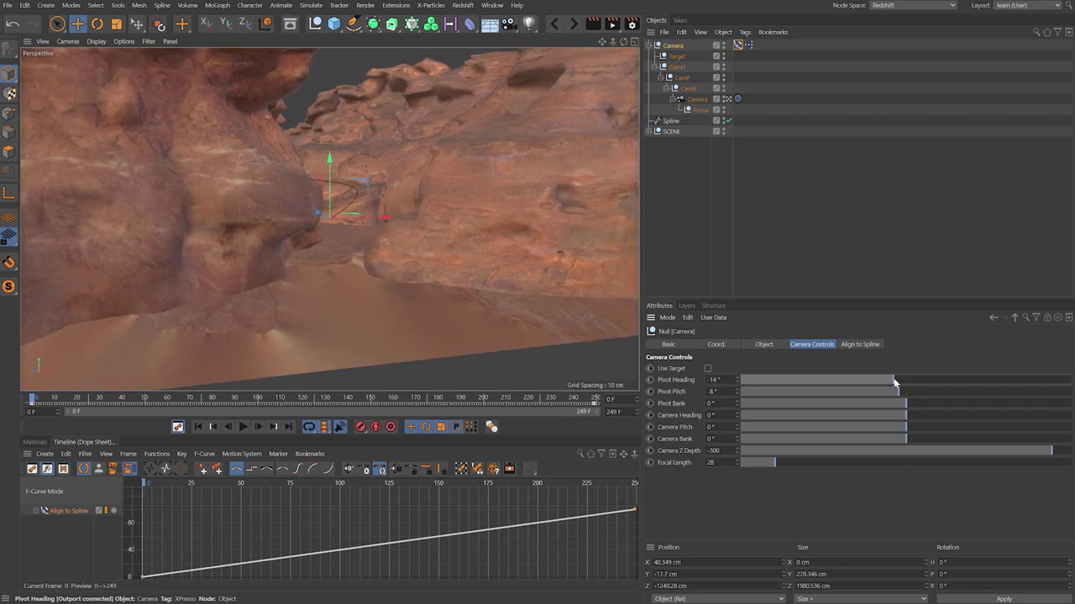
left_click(649, 380)
Expand the rig's Pivot Heading track in the Dope Sheet and move its key to frame 26
left_click(30, 469)
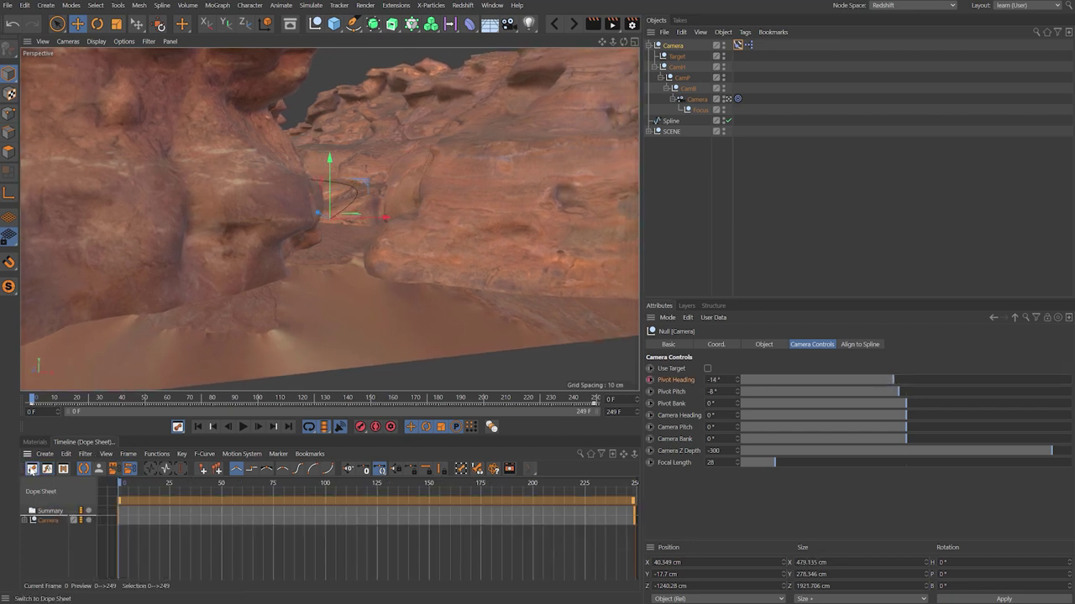
left_click(25, 521)
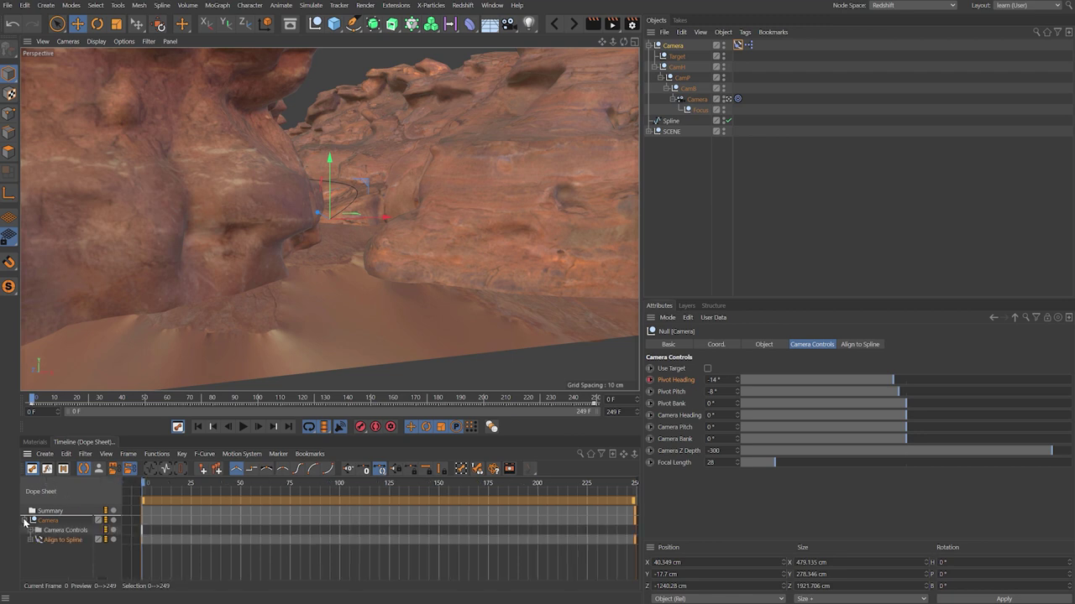
left_click(32, 531)
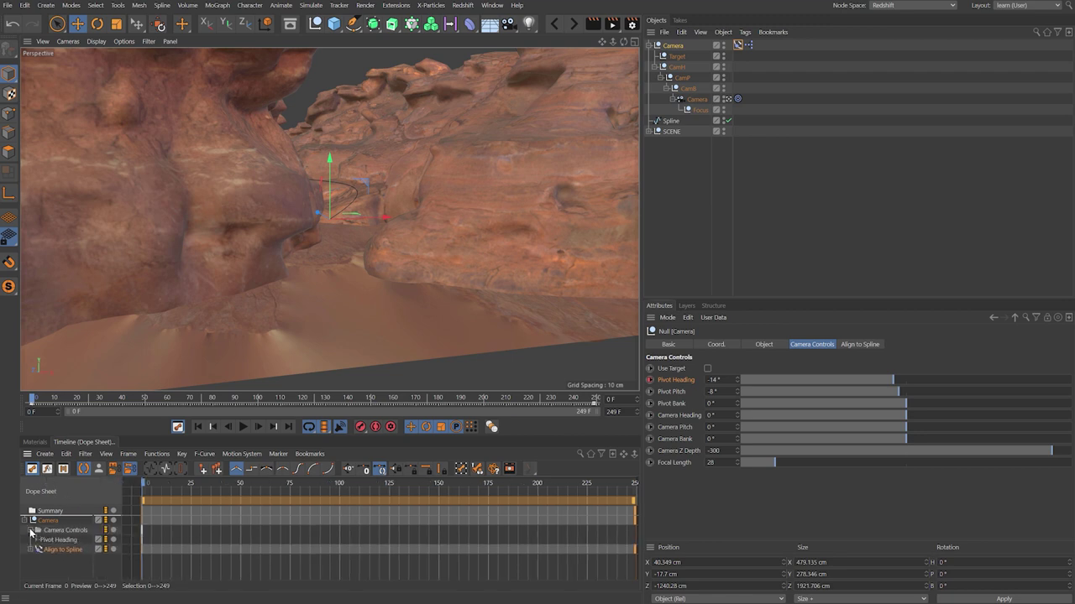
left_click(143, 541)
left_click_drag(178, 546, 193, 539)
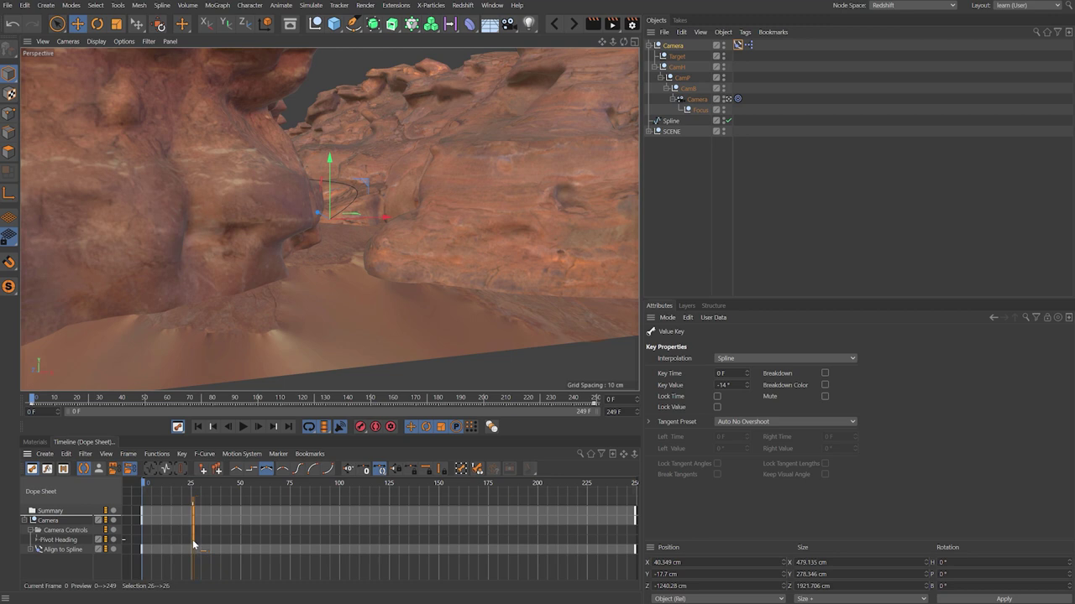
Keyframe the rig's Pivot Heading at 12° on frame 56
left_click(162, 485)
left_click_drag(162, 486, 252, 483)
left_click(676, 46)
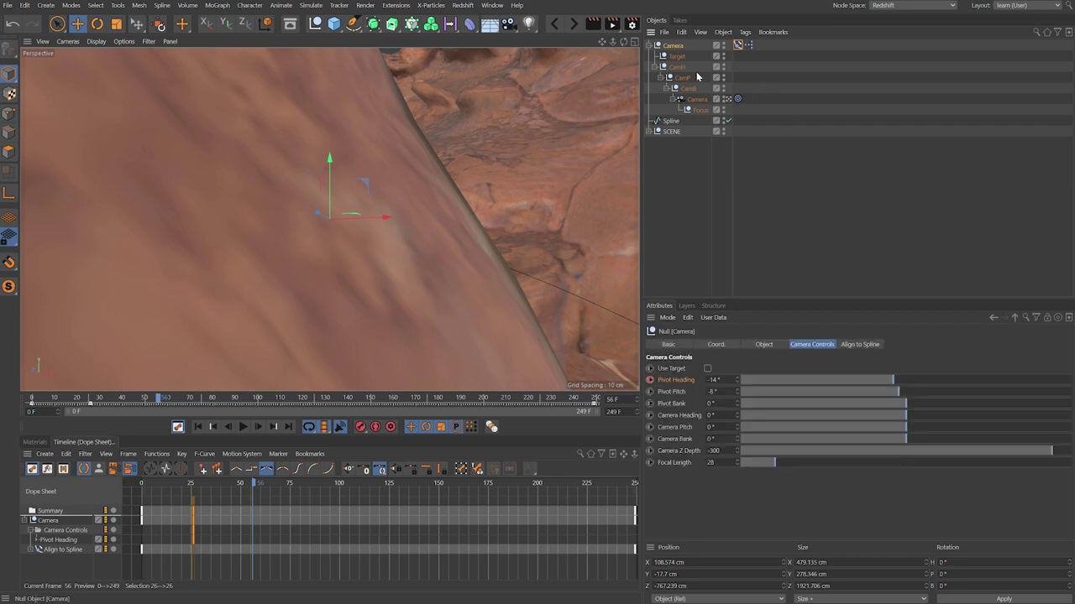
left_click_drag(896, 375, 918, 380)
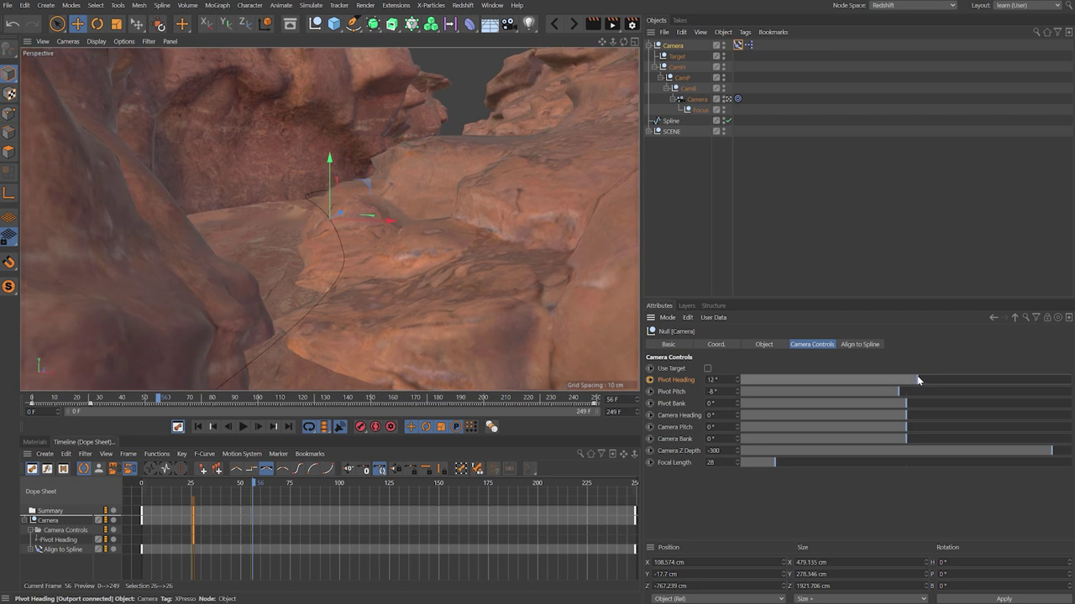
left_click(648, 379)
Keyframe the rig's Pivot Heading at -22° on frame 94
left_click_drag(256, 485, 330, 483)
left_click_drag(917, 381, 887, 381)
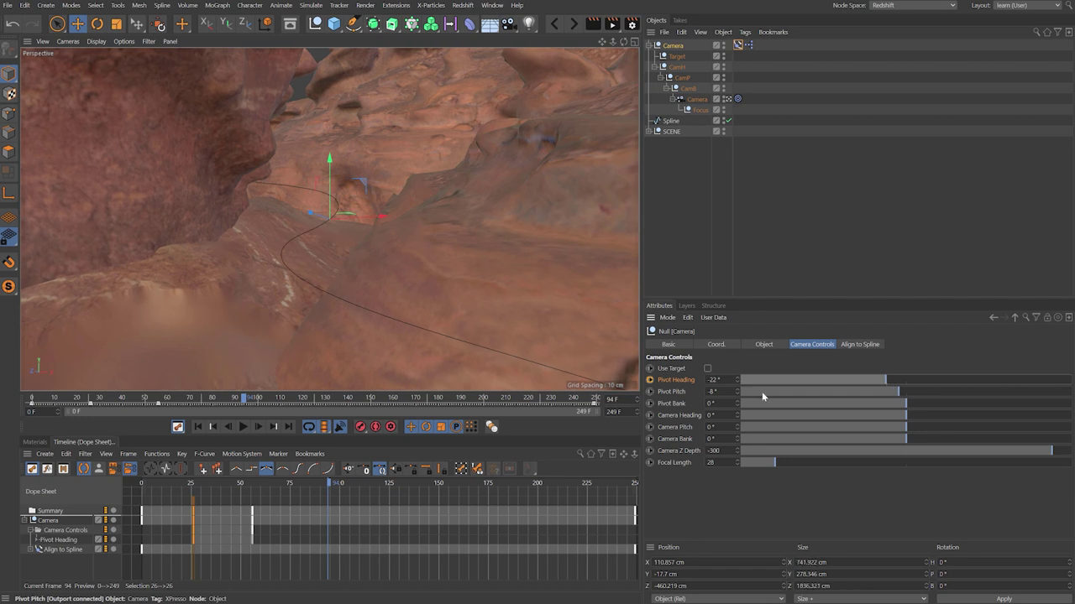
left_click(649, 380)
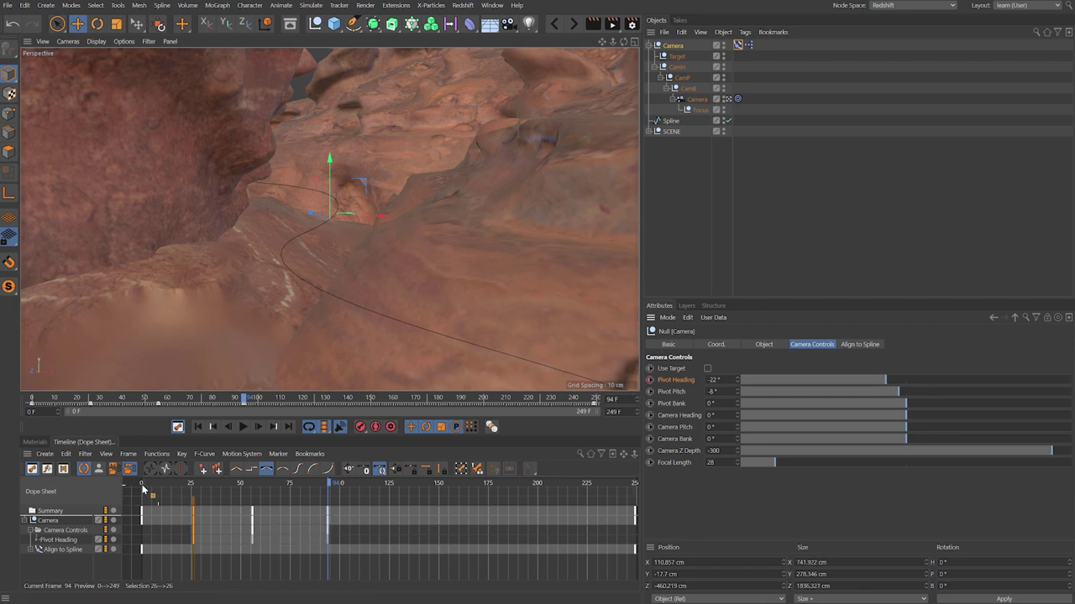
Check the heading animation and shift the last two Pivot Heading keys to frames 65 and 103
left_click_drag(160, 490, 271, 502)
left_click_drag(238, 546, 315, 502)
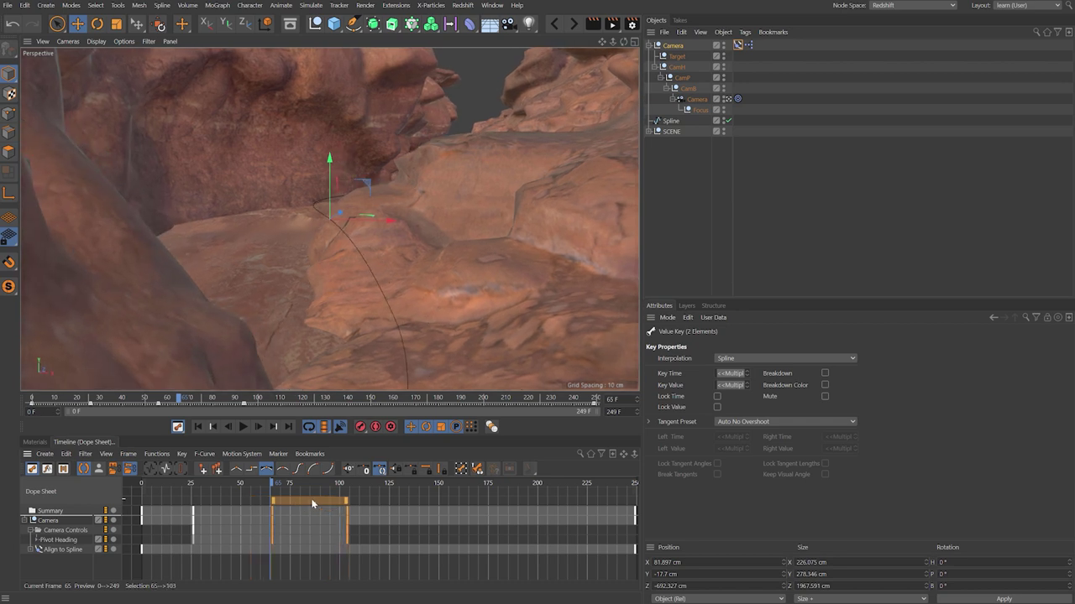
Preview the heading animation and move the last Pivot Heading key to frame 111
left_click(244, 486)
key("F8")
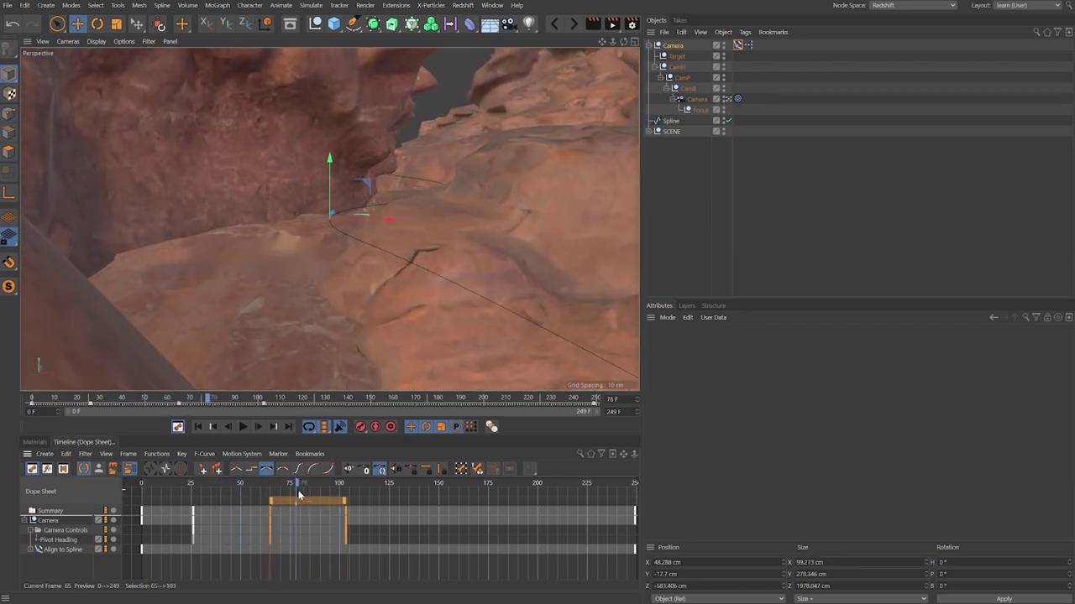
key("F8")
left_click_drag(346, 501, 432, 493)
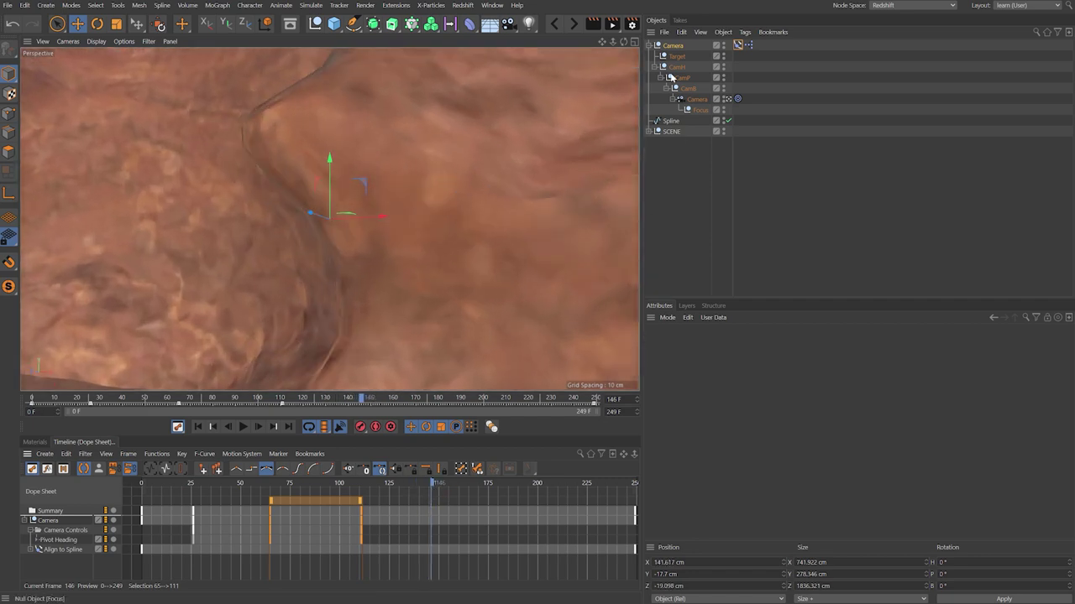
Keyframe the camera rig's Pivot Heading at 13° on frame 146
left_click(679, 48)
left_click_drag(891, 379, 917, 382)
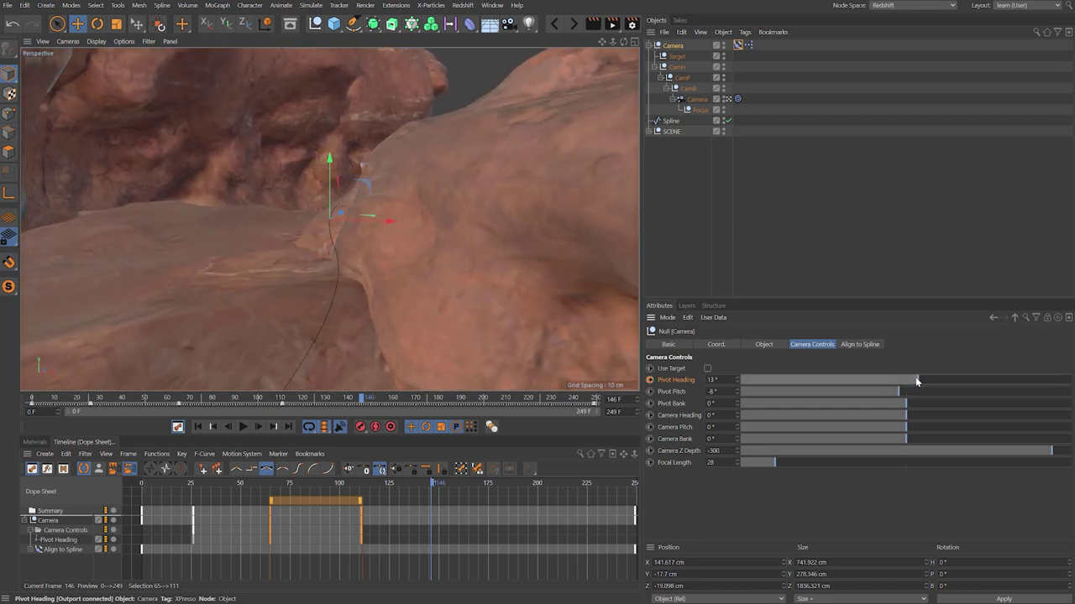
left_click(649, 380)
Keyframe the rig's Pivot Heading at -37° on frame 186 and at 21° on frame 228
left_click(316, 485)
left_click_drag(318, 485, 510, 484)
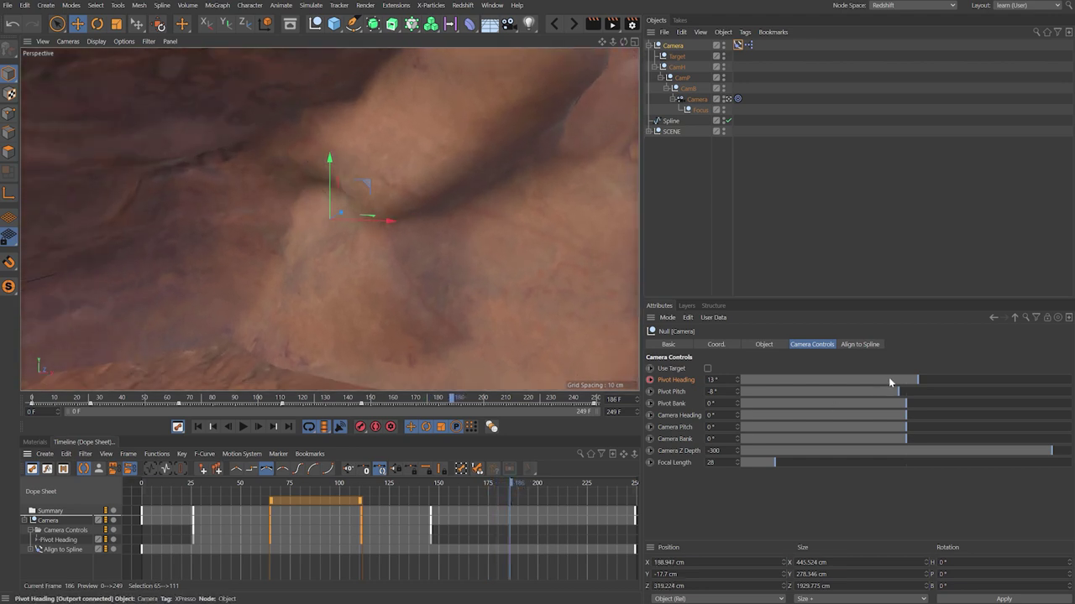
left_click_drag(915, 383, 873, 386)
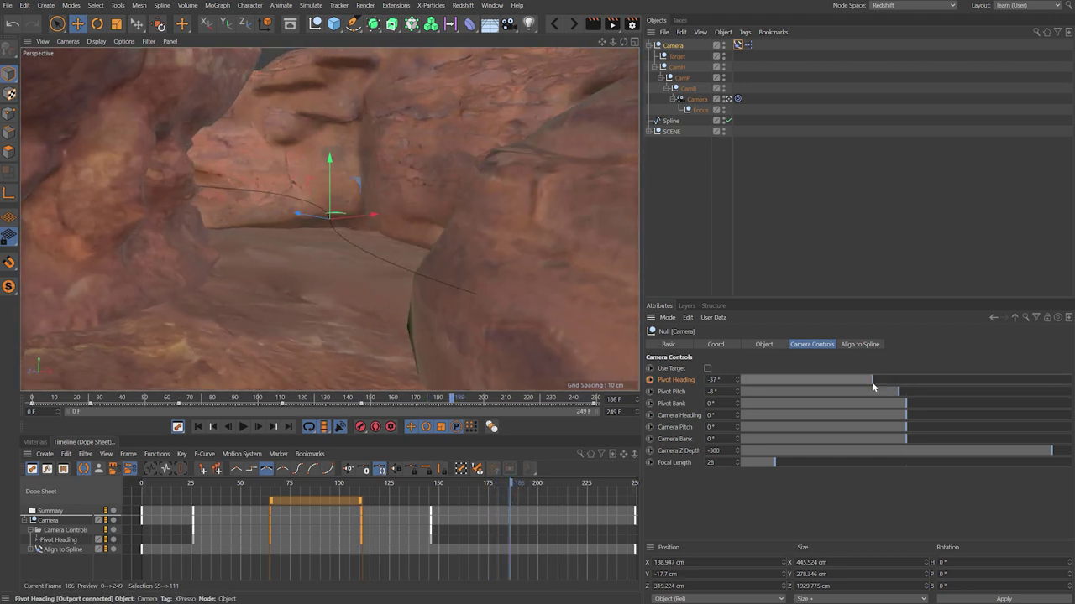
left_click(649, 379)
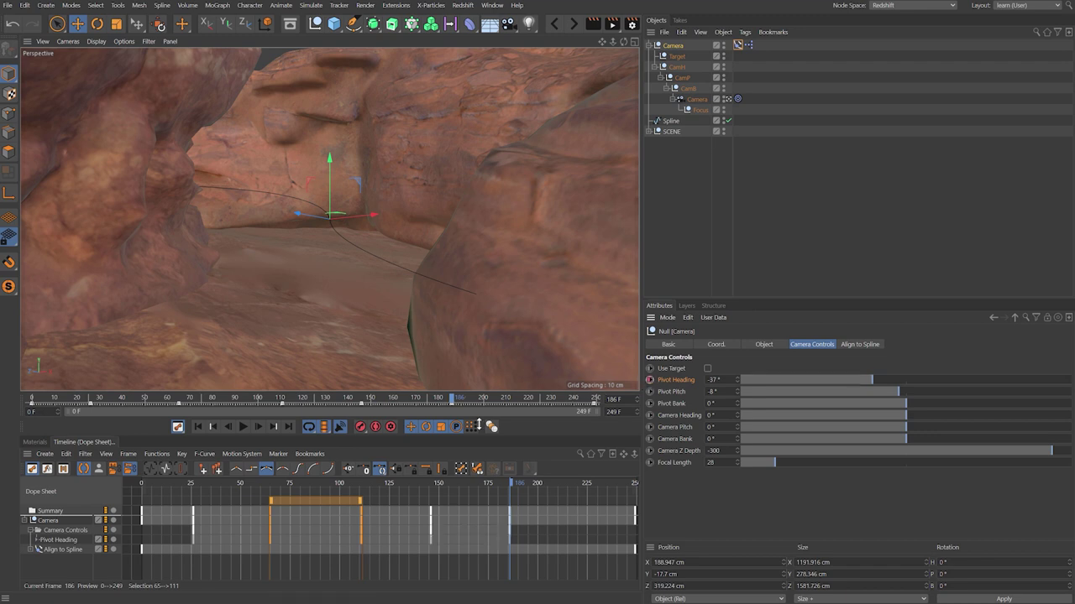
left_click_drag(311, 480, 592, 460)
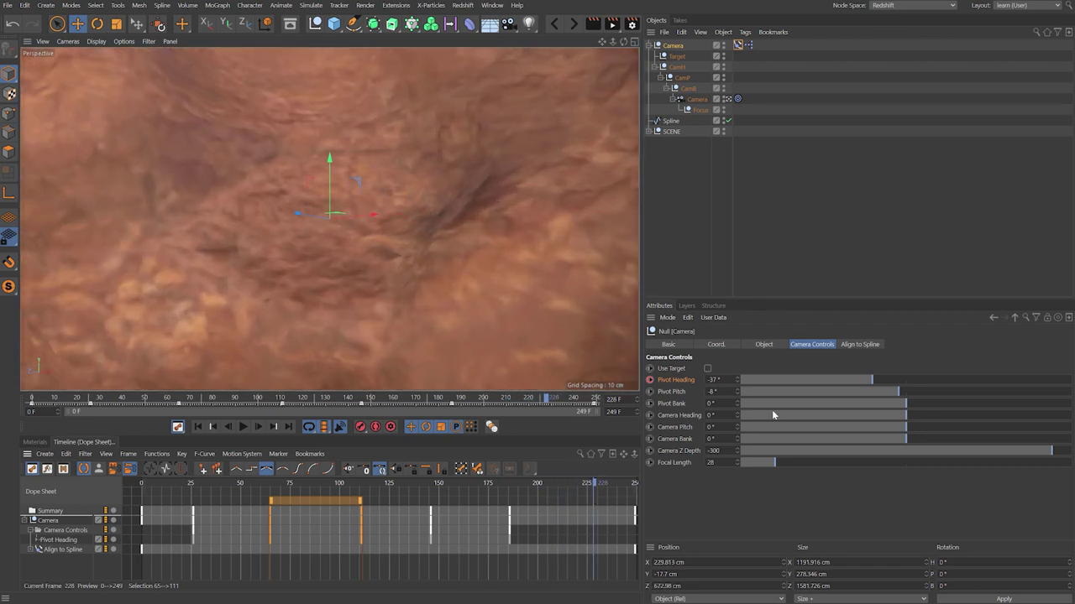
left_click_drag(907, 377, 923, 379)
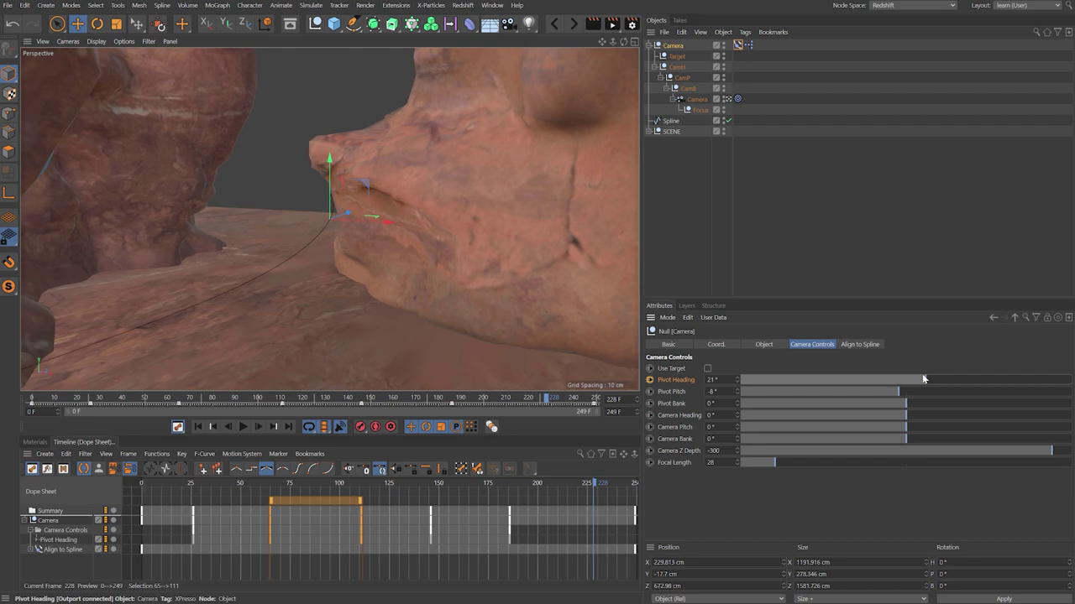
left_click(649, 379)
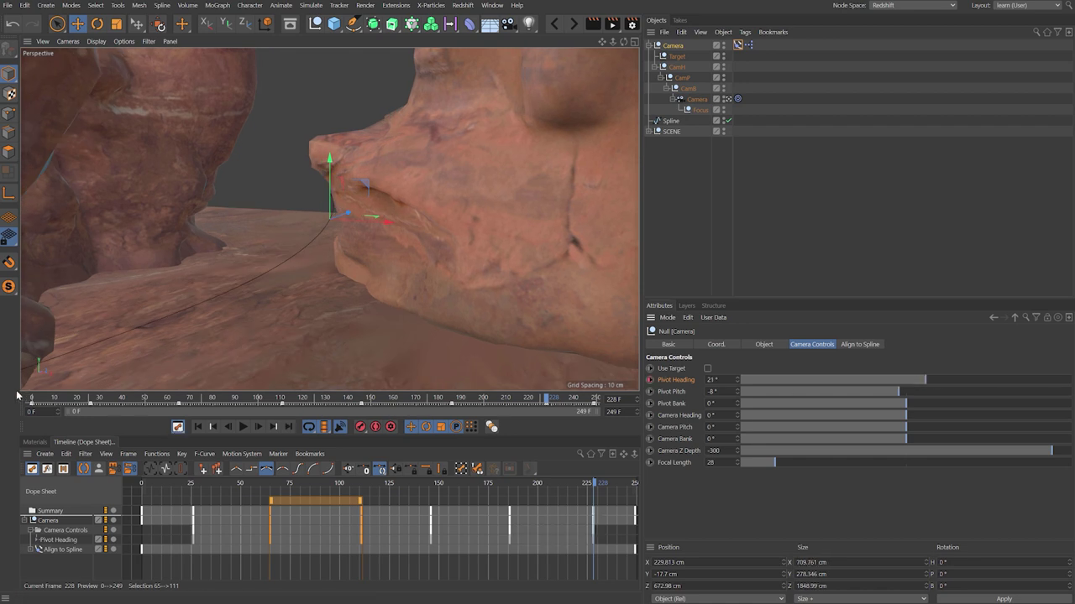
Scrub through the heading animation and hide the Spline object in the viewport
left_click_drag(40, 400, 75, 481)
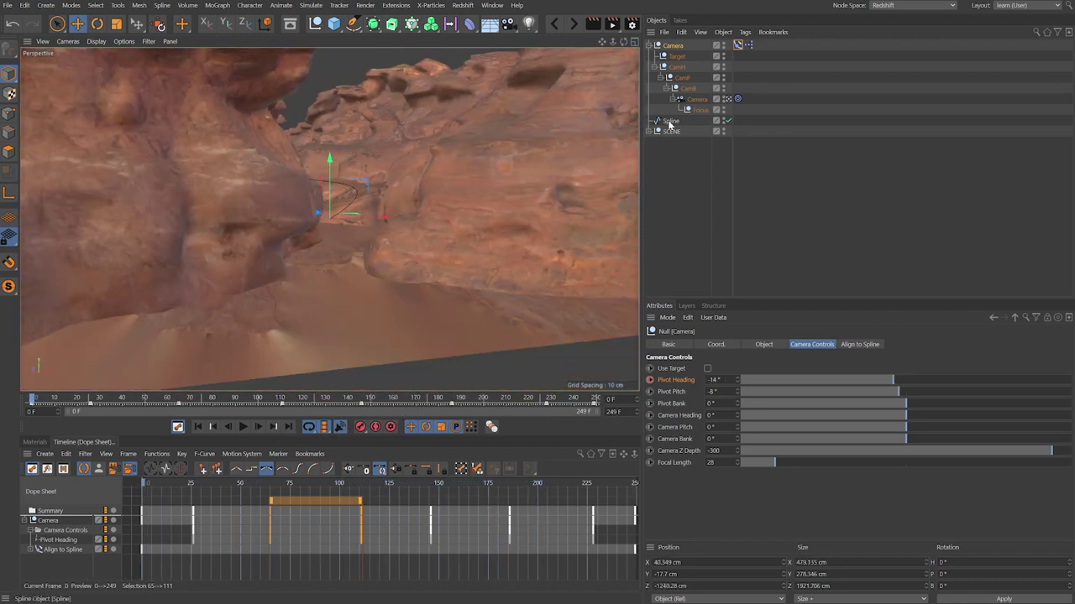
left_click(725, 125)
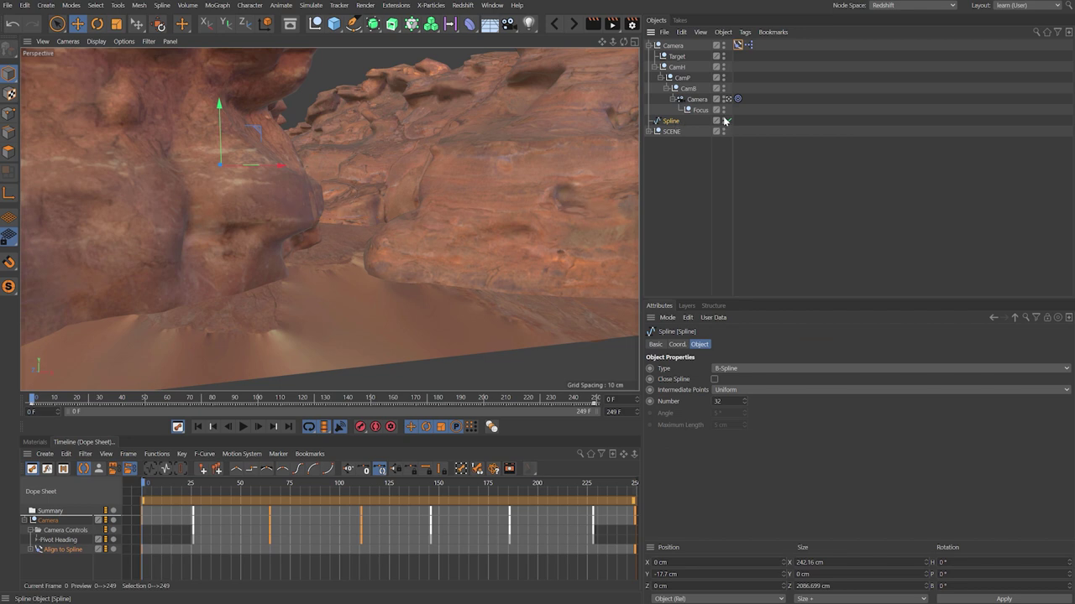
Keyframe the camera rig's Pivot Pitch at -6° on frame 26
left_click(677, 45)
mouse_move(897, 393)
left_mouse_down()
mouse_move(914, 387)
mouse_move(894, 392)
left_mouse_up()
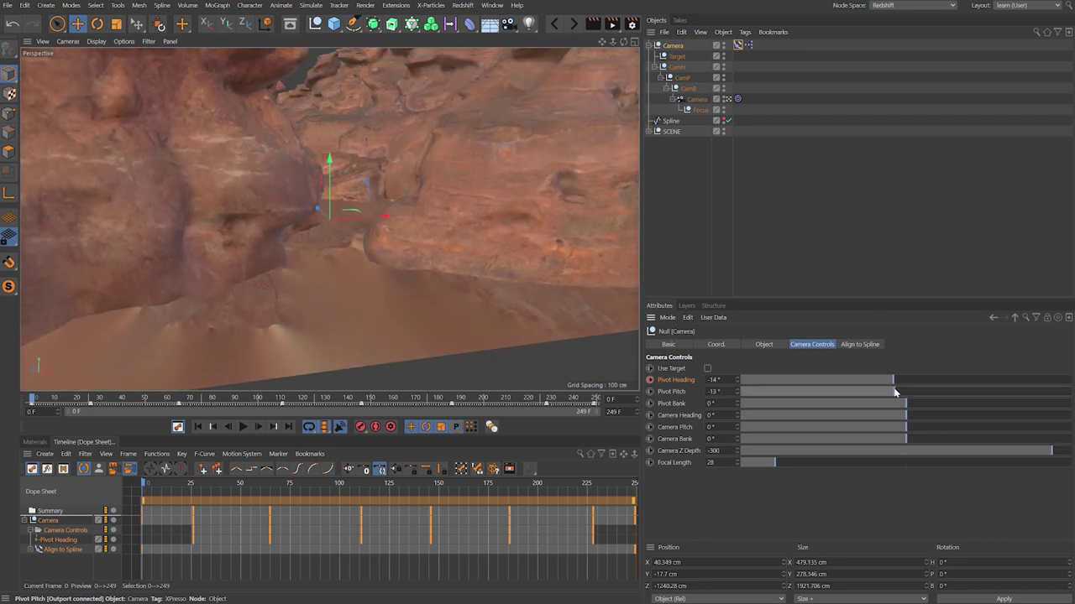
left_click_drag(144, 485, 195, 494)
left_click_drag(905, 393, 901, 391)
left_click(649, 391)
Keyframe the rig's Pivot Pitch at -16° on frame 98
left_click_drag(199, 485, 341, 509)
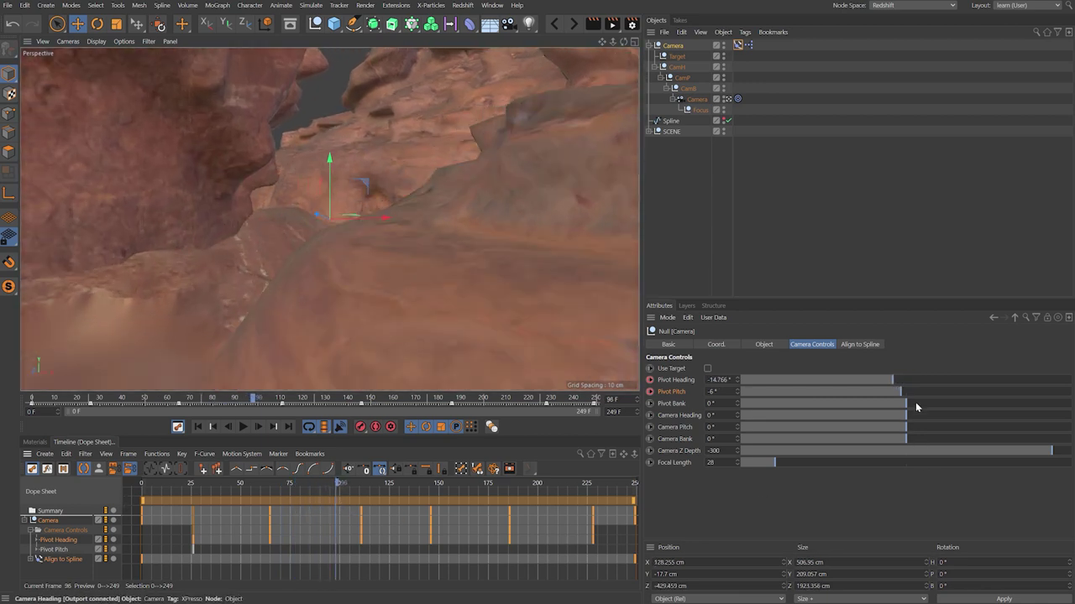
left_click_drag(903, 391, 889, 394)
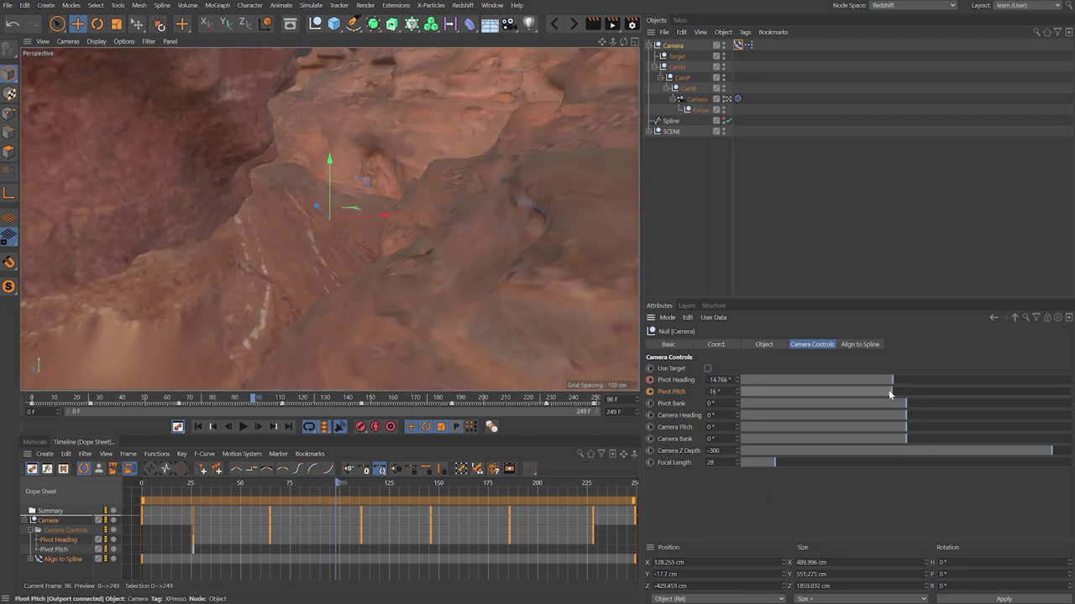
left_click(650, 392)
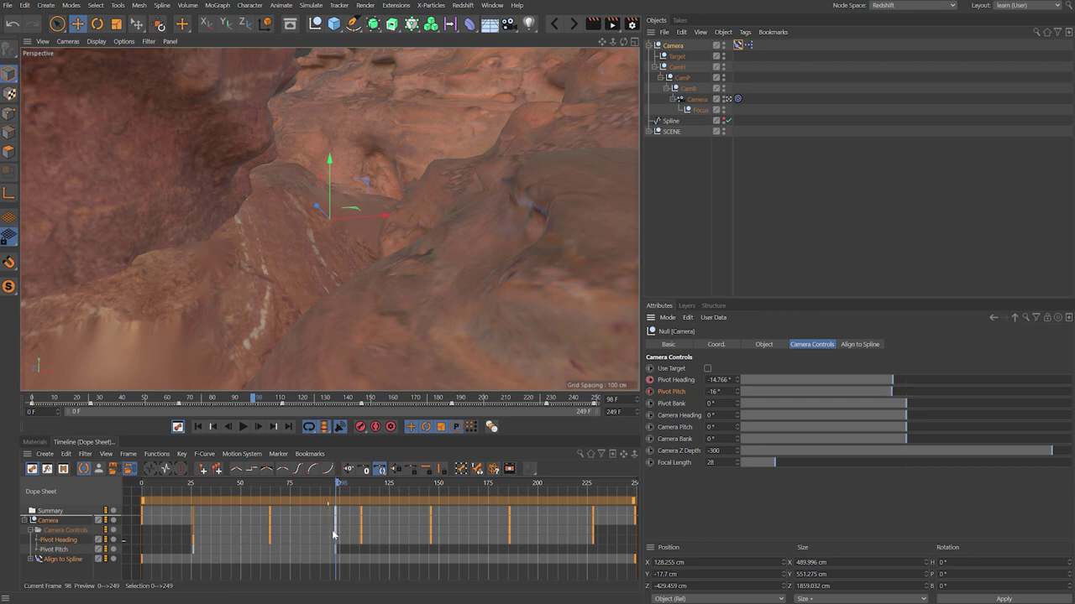
Keyframe the rig's Pivot Pitch at -5° on frames 133 and 165
left_click_drag(336, 484, 409, 483)
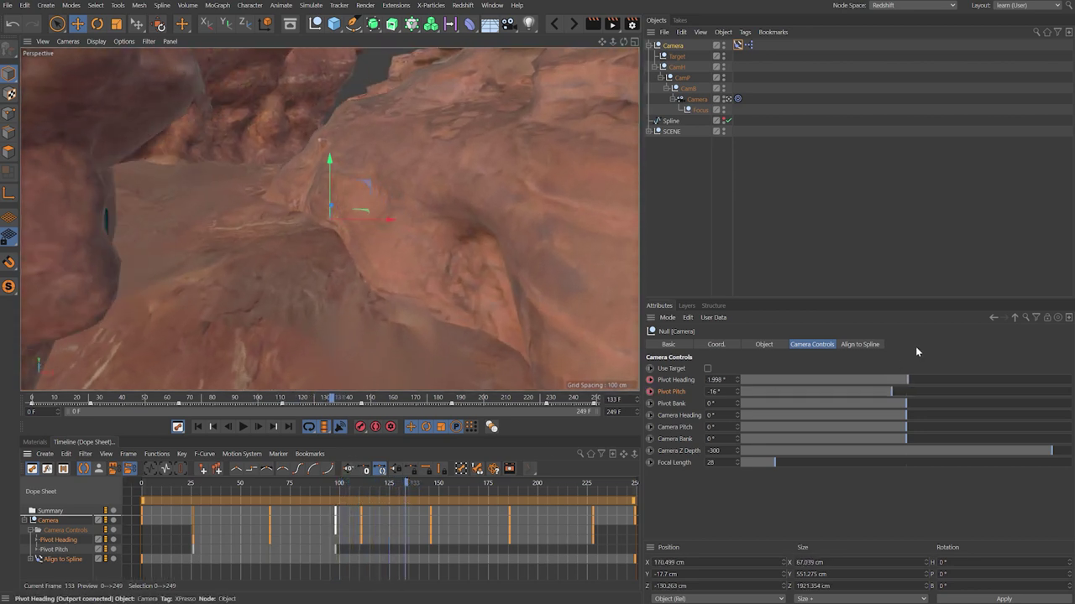
left_click_drag(893, 397, 901, 396)
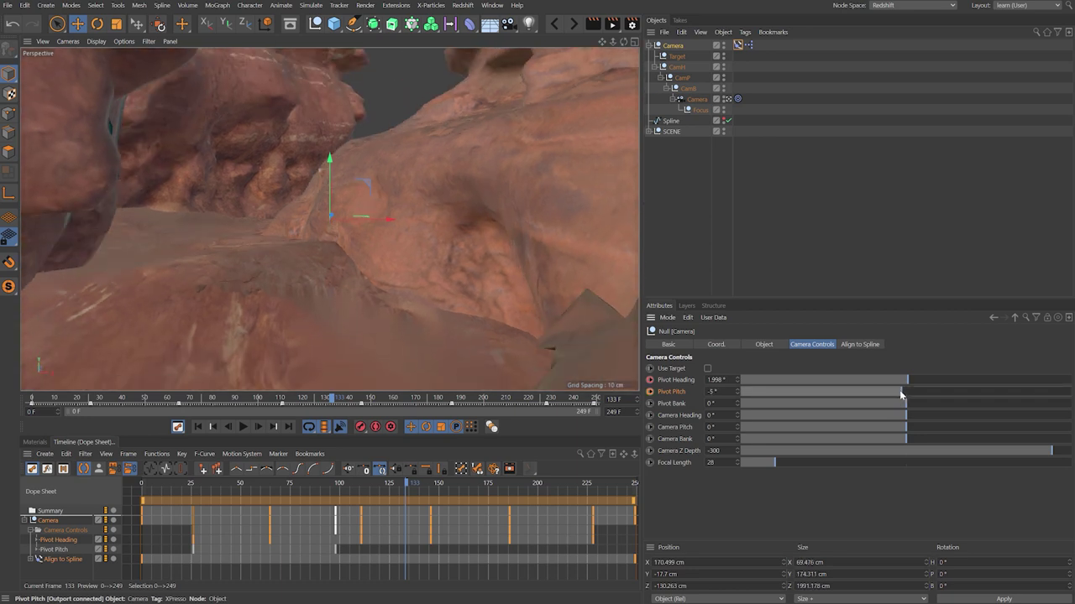
left_click(649, 392)
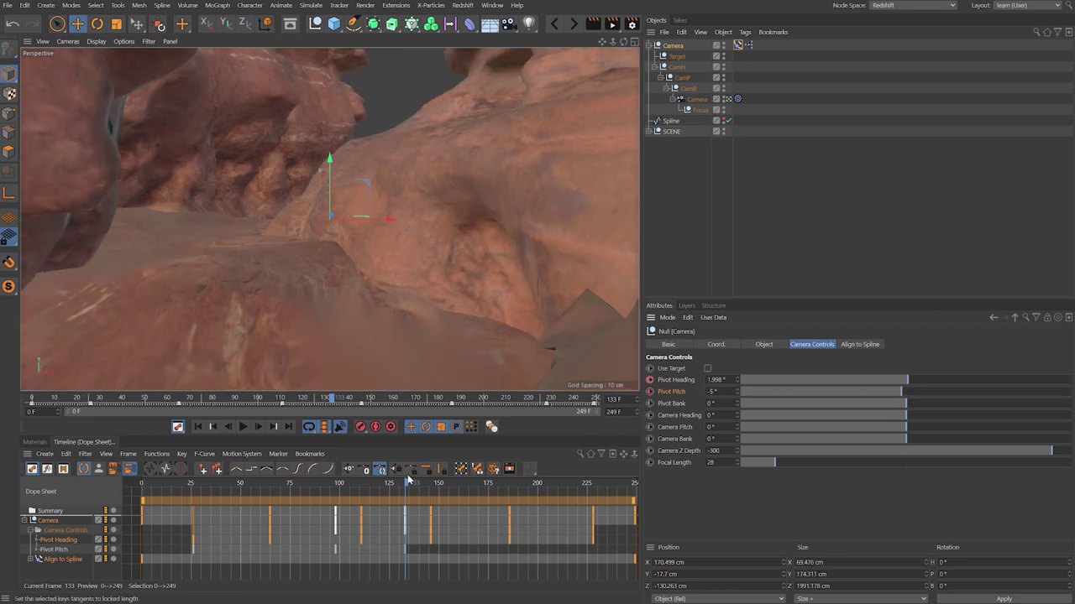
left_click_drag(407, 486, 471, 501)
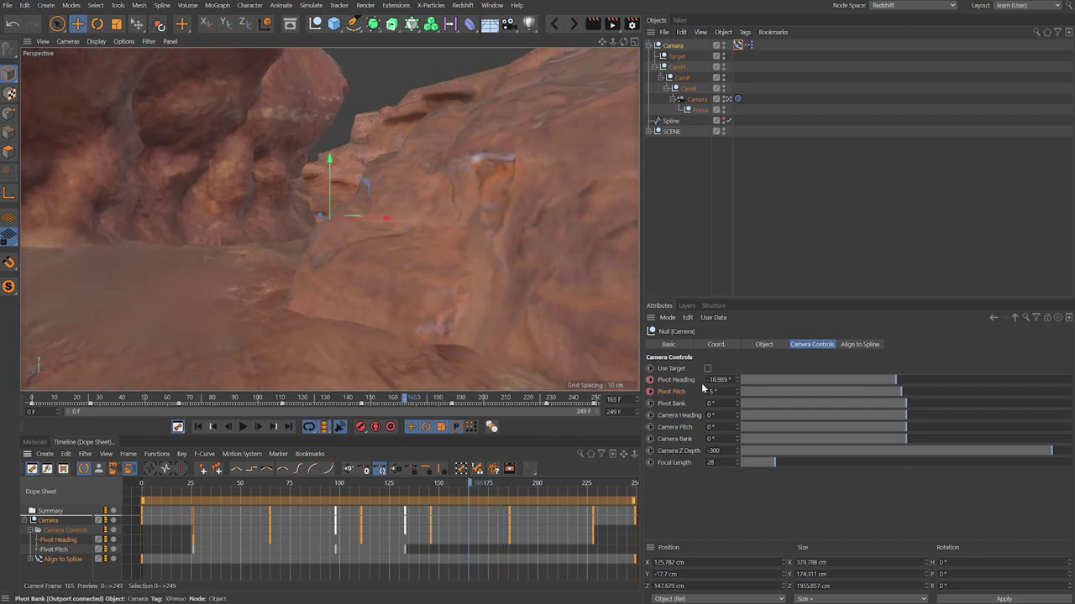
left_click(649, 391)
Keyframe the rig's Pivot Pitch at -13° on frame 202 and at -4° on frame 248
left_click_drag(470, 486, 544, 484)
left_click_drag(901, 391, 894, 395)
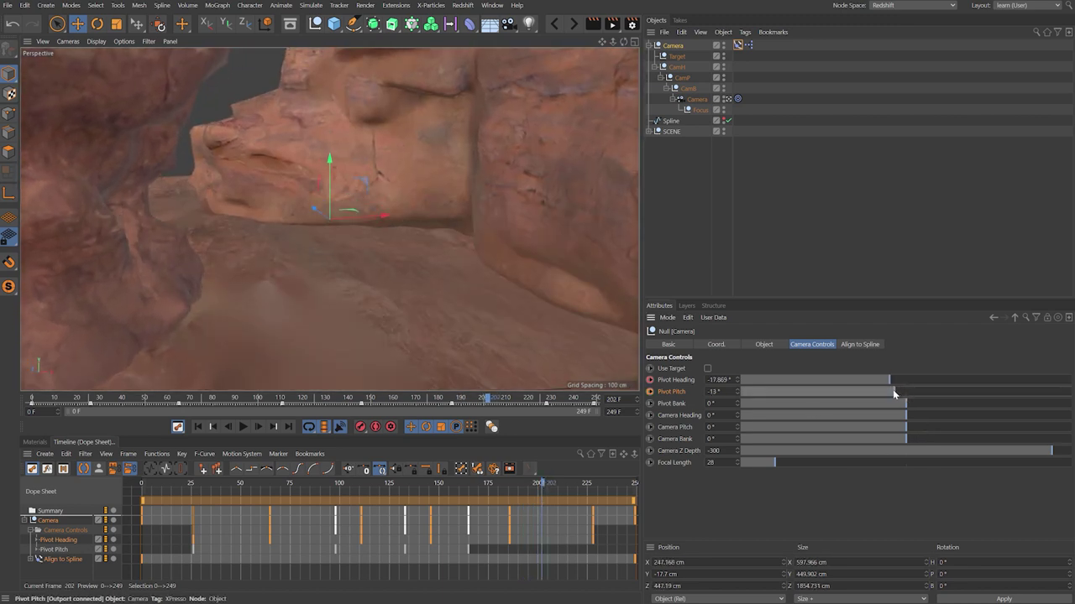
left_click(649, 391)
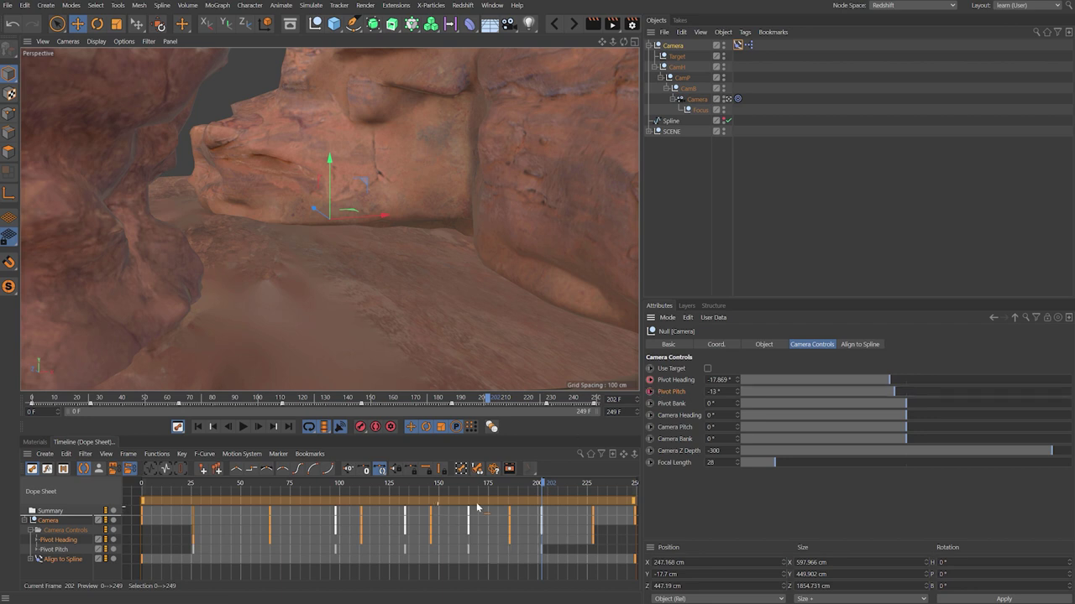
left_click_drag(542, 487, 631, 486)
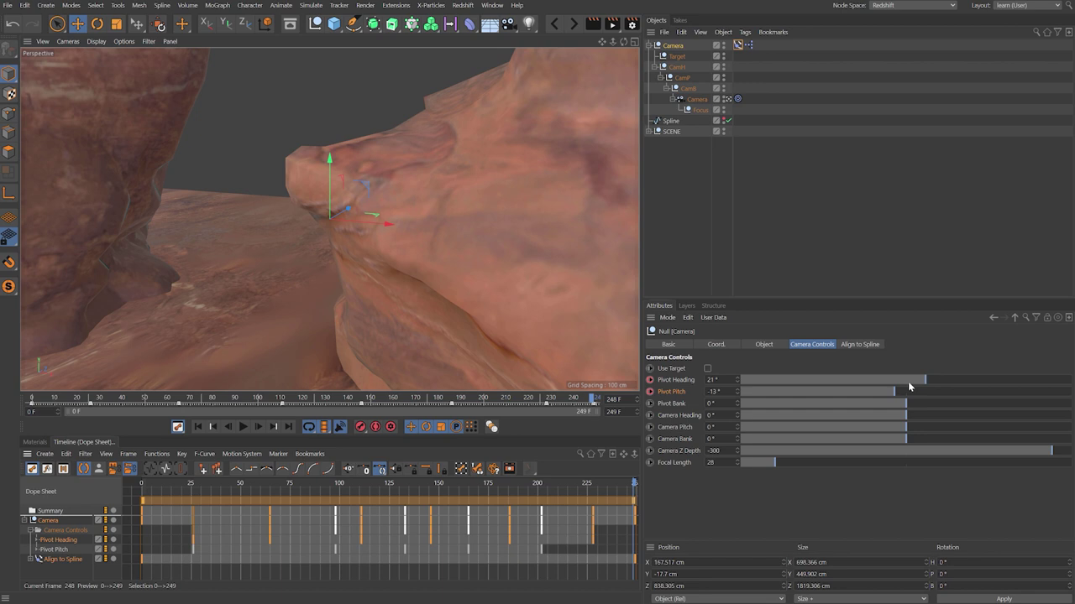
left_click_drag(909, 386, 904, 392)
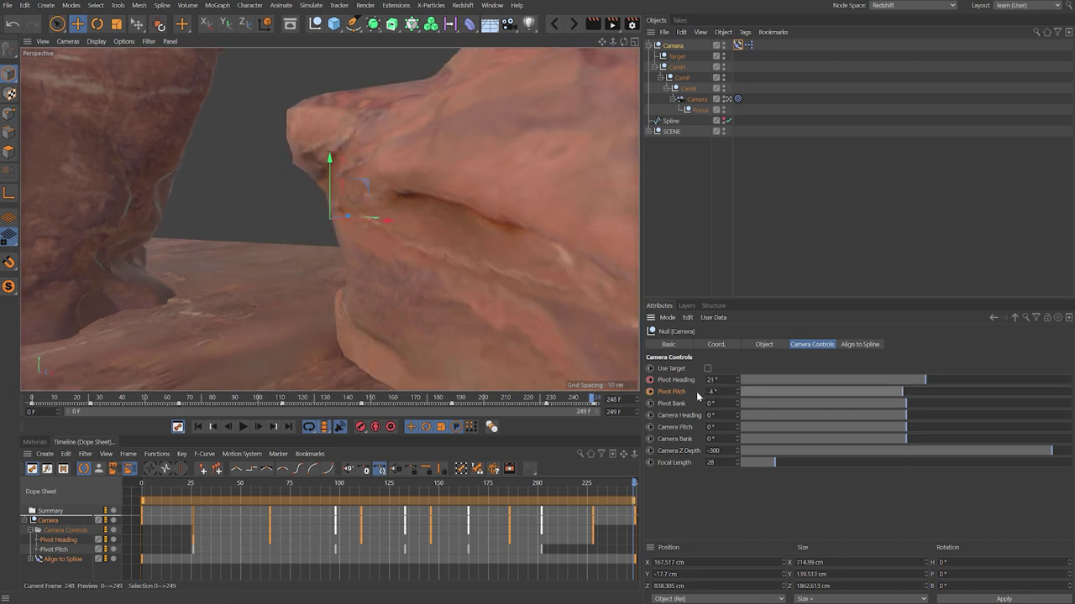
left_click(651, 392)
Raise the Target null along the world Y axis to about 12.4 cm, checking the framing at the start of the shot
left_click_drag(162, 485, 193, 502)
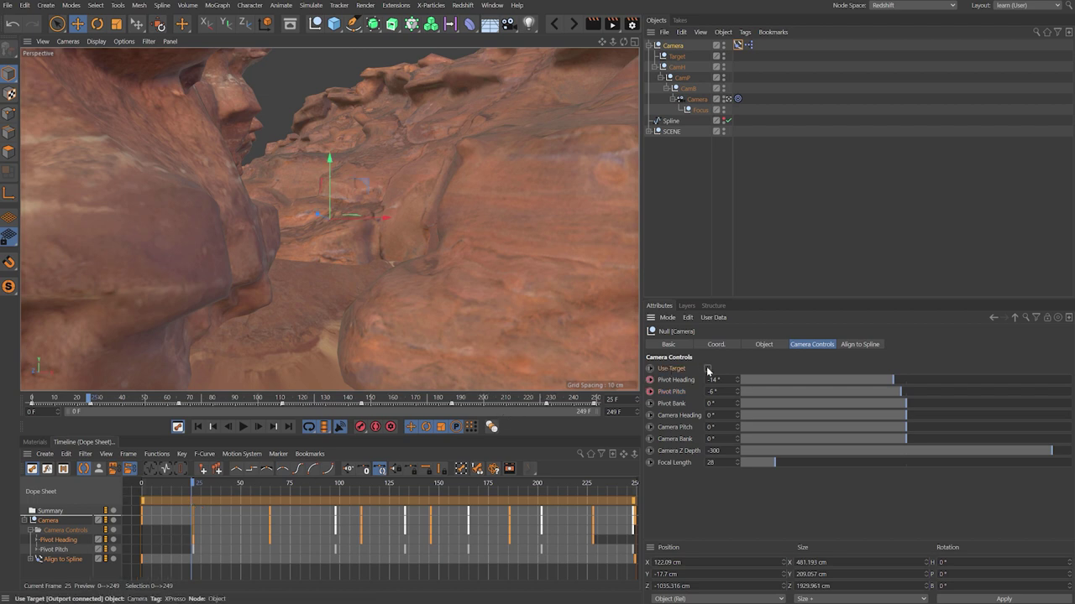
left_click(675, 56)
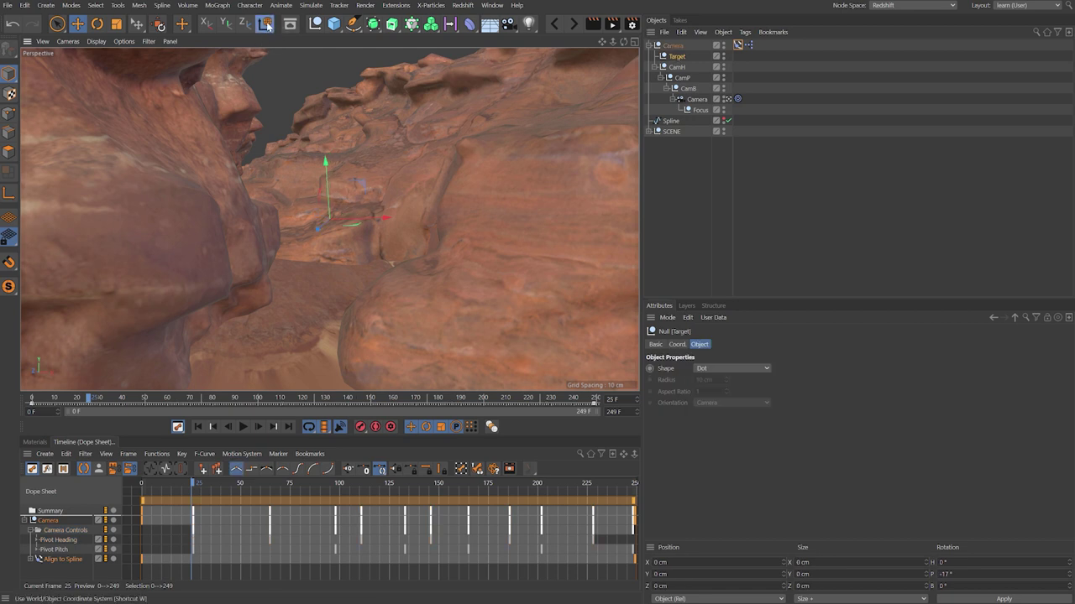
mouse_move(330, 157)
left_mouse_down()
mouse_move(340, 116)
mouse_move(339, 170)
left_mouse_up()
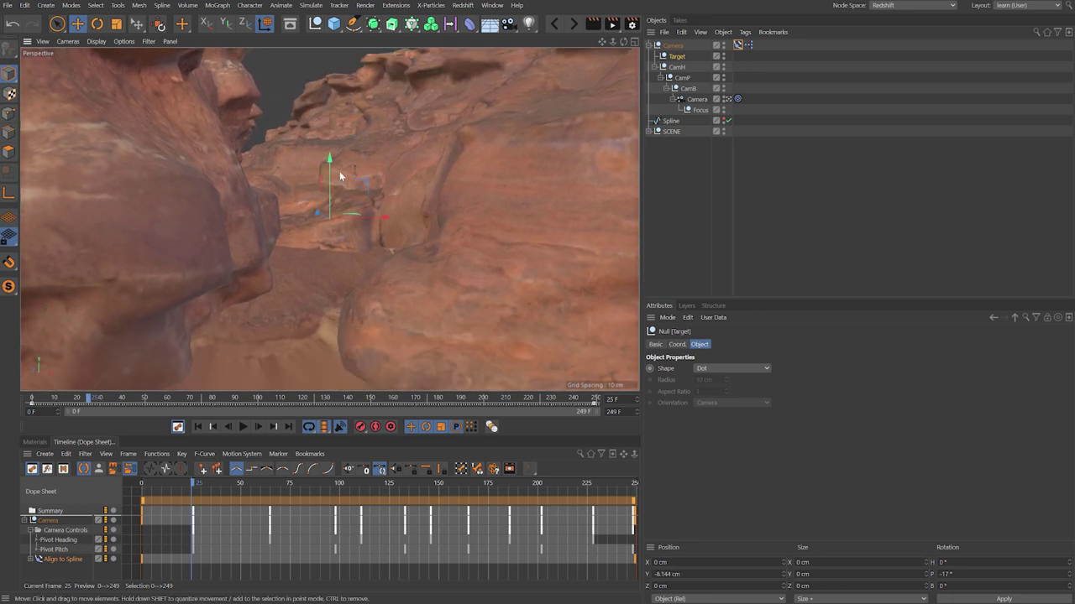
left_click_drag(87, 401, 31, 401)
left_click_drag(330, 157, 332, 121)
Keyframe the Target null's X position at about 9.4 cm on frame 28
left_click_drag(148, 485, 199, 487)
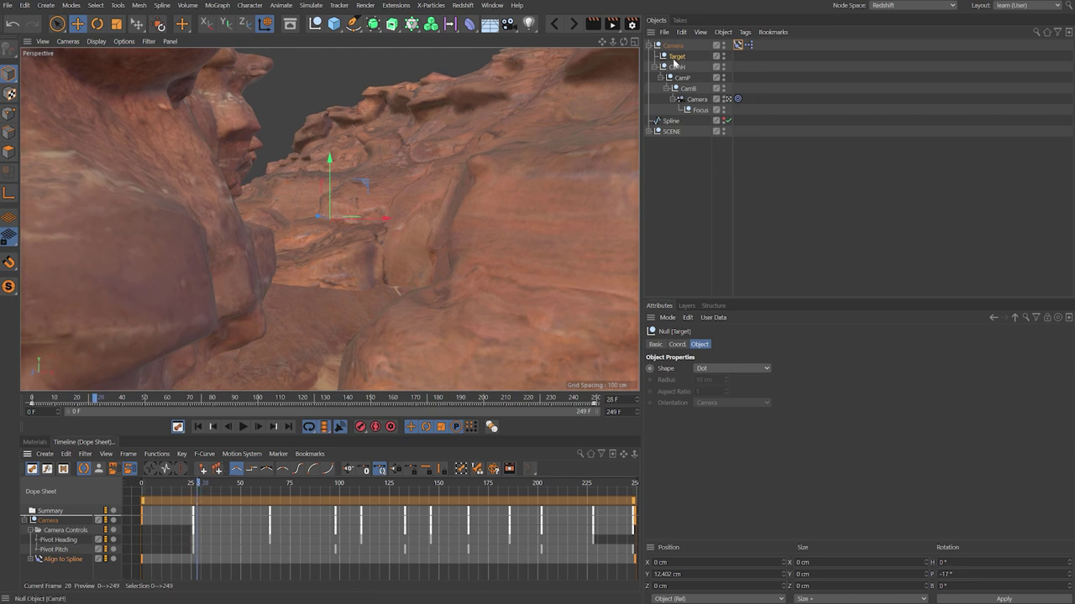
left_click(677, 345)
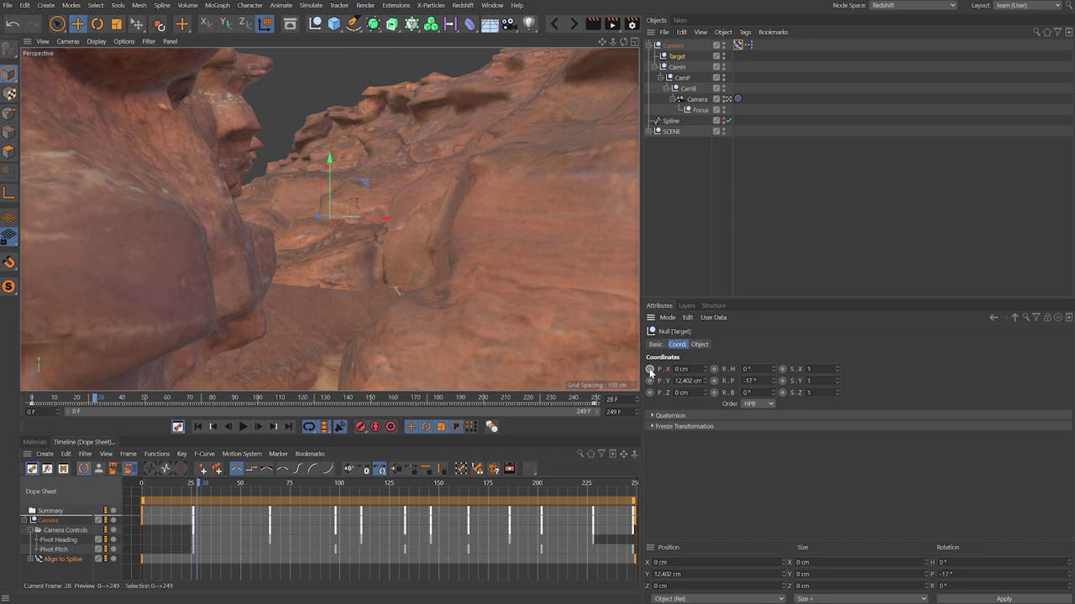
left_click_drag(383, 221, 394, 217)
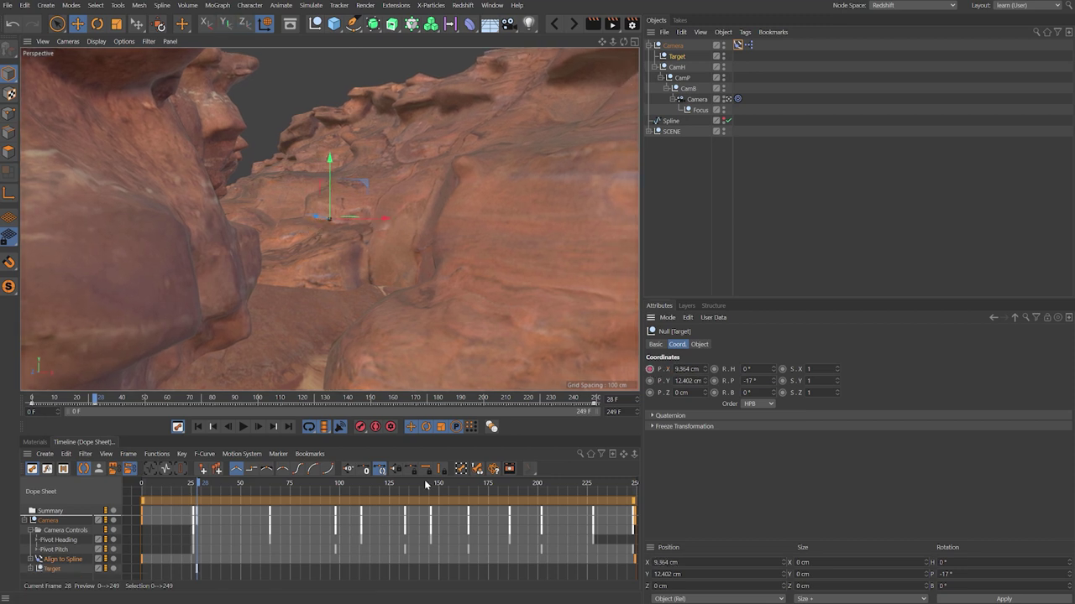
Keyframe the Target null's X position at about -30.6 cm on frame 66 and about 49.2 cm on frame 111
left_click_drag(204, 488, 282, 488)
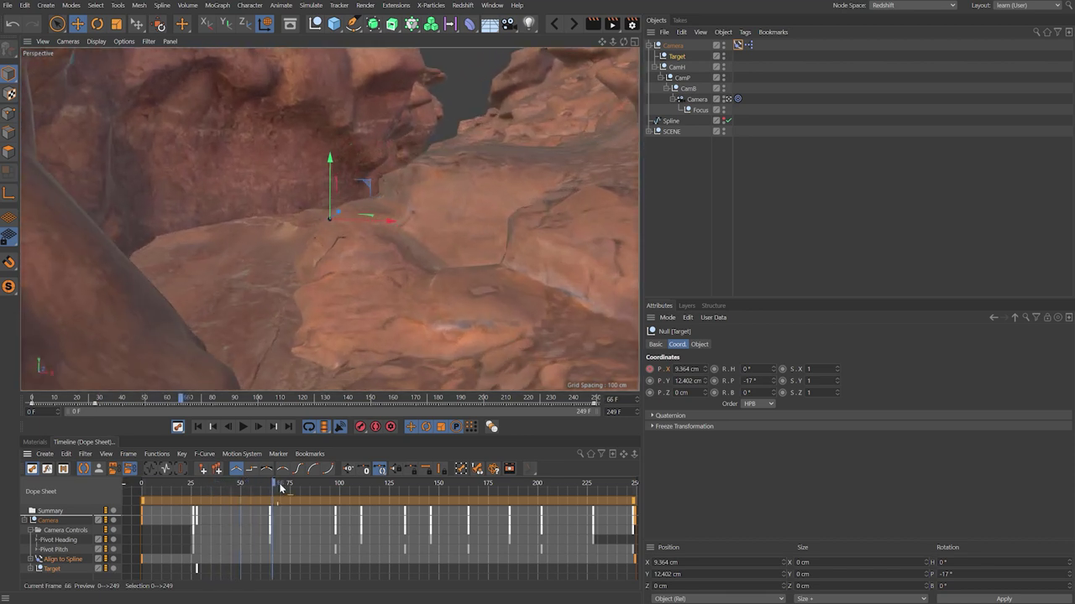
left_click_drag(400, 226, 324, 221)
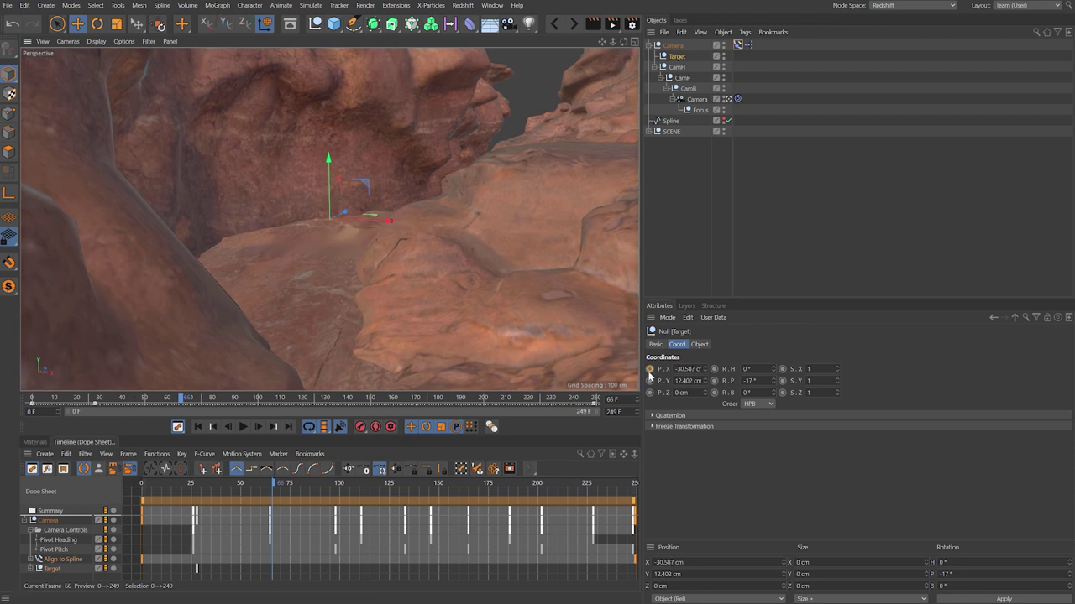
left_click_drag(286, 484, 370, 481)
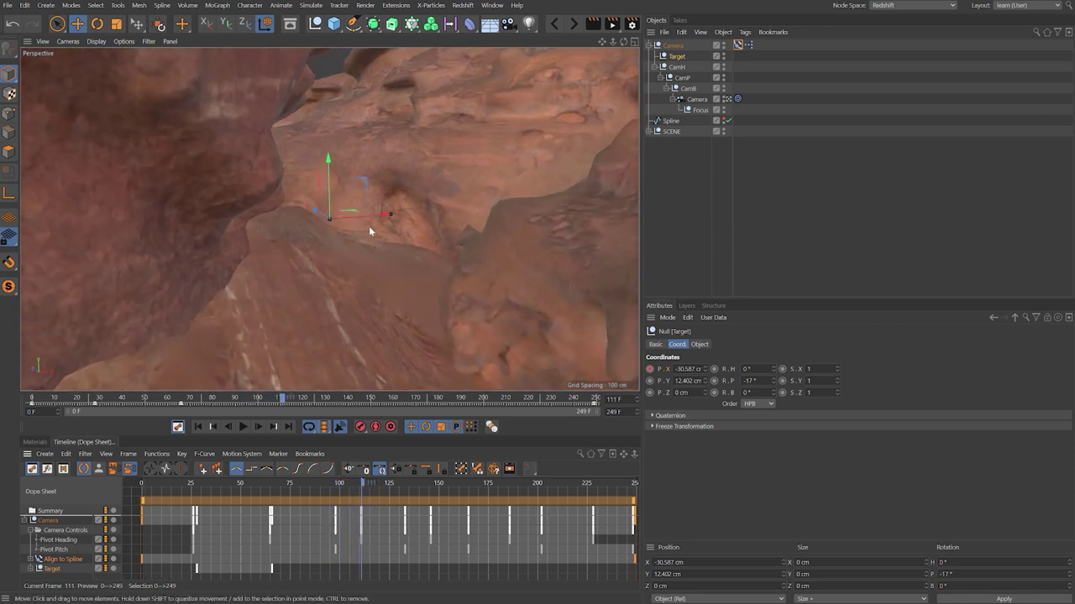
left_click_drag(367, 219, 485, 205)
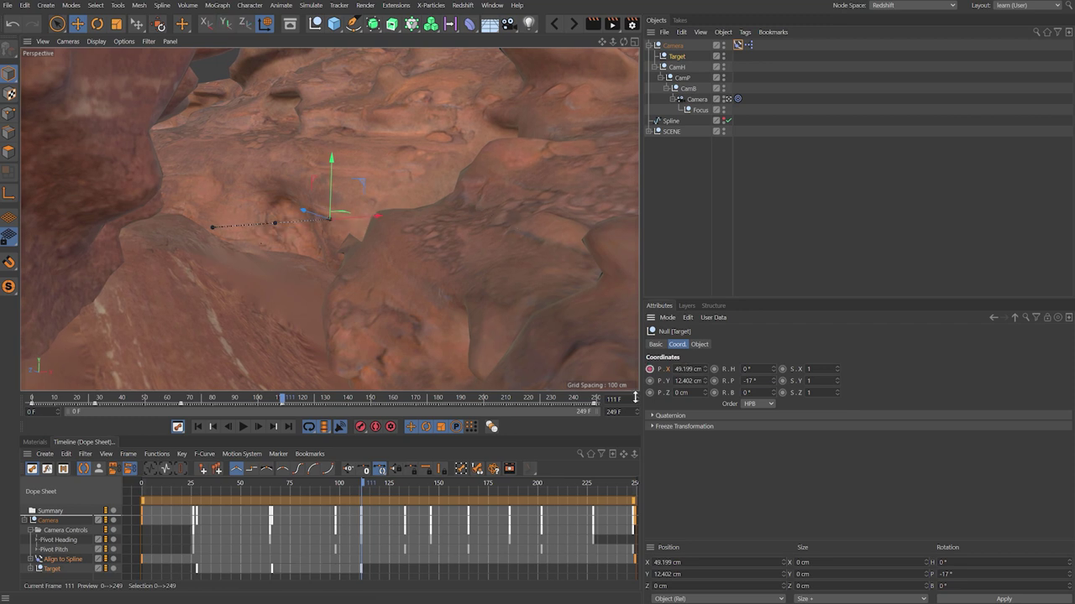
Keyframe the Target null's X position at about -41.4 cm on frame 146, 31.3 cm on frame 186 and -9.0 cm on frame 224
left_click_drag(363, 485, 432, 484)
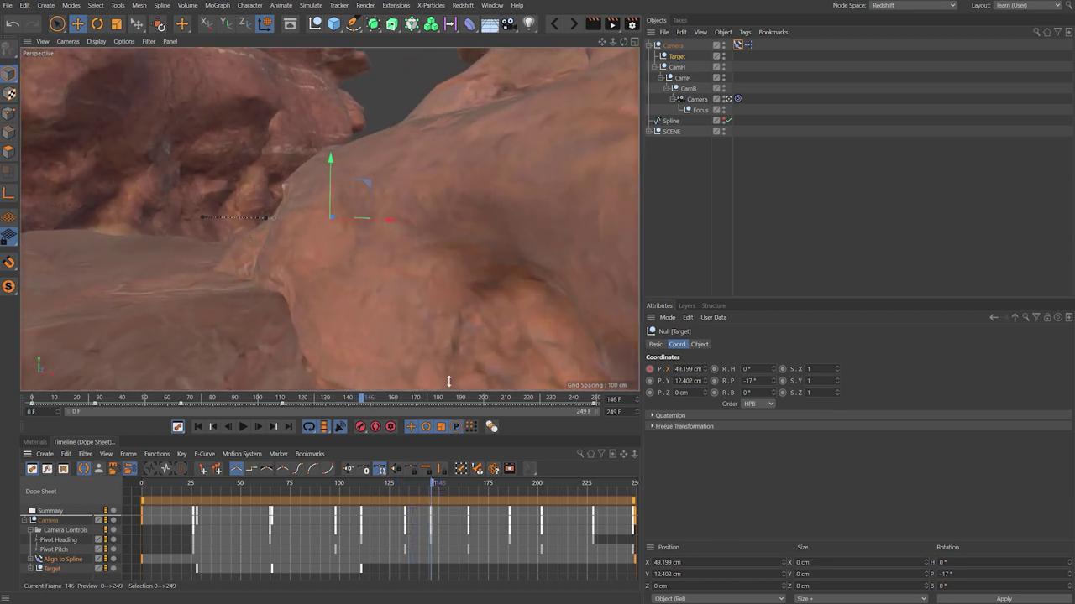
left_click_drag(398, 221, 248, 223)
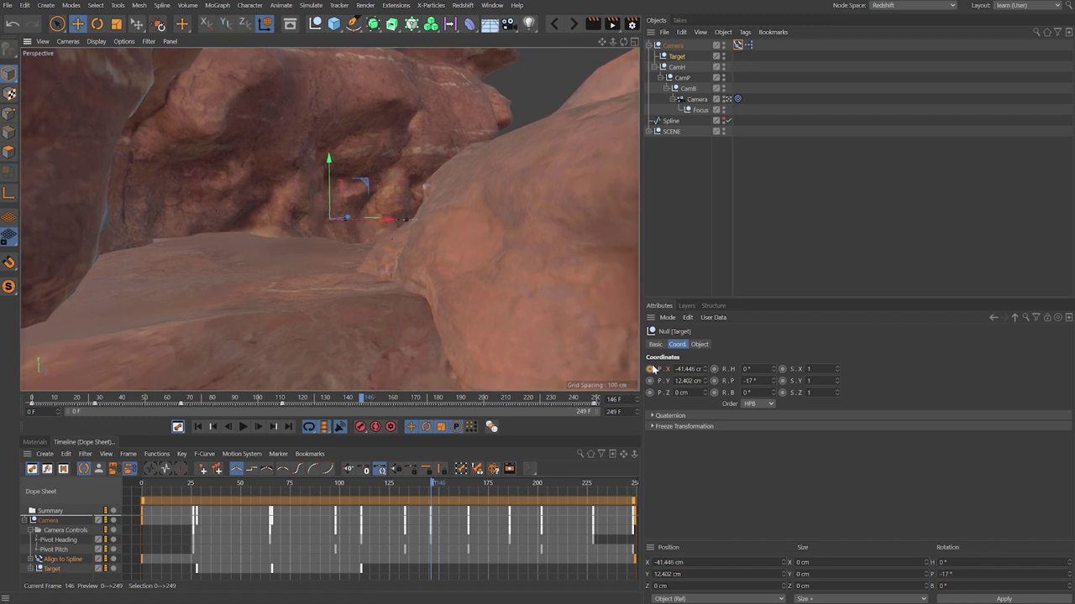
left_click_drag(319, 487, 505, 446)
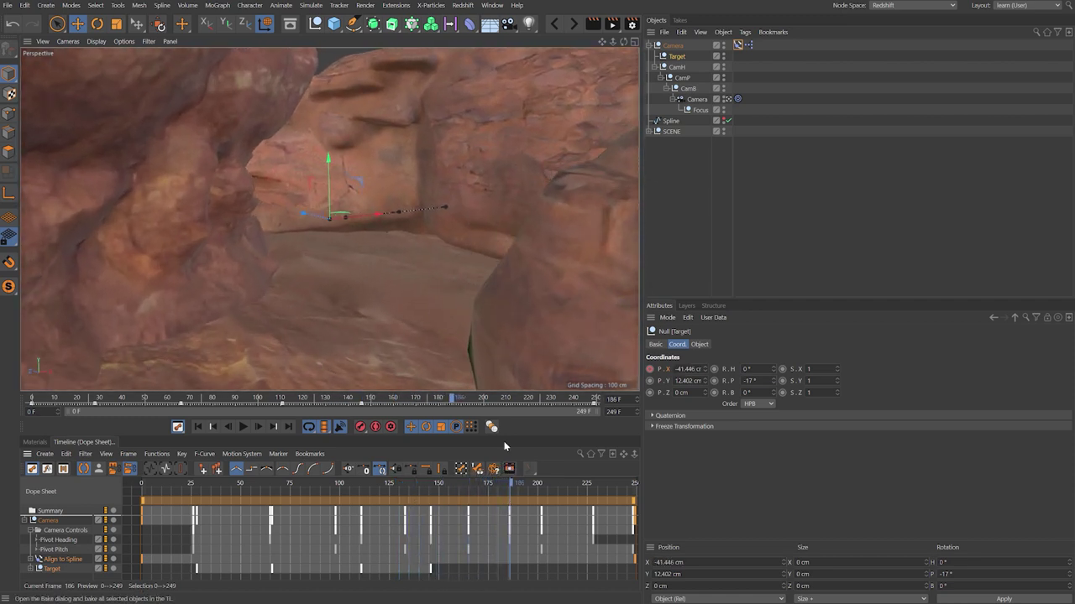
left_click_drag(376, 215, 463, 198)
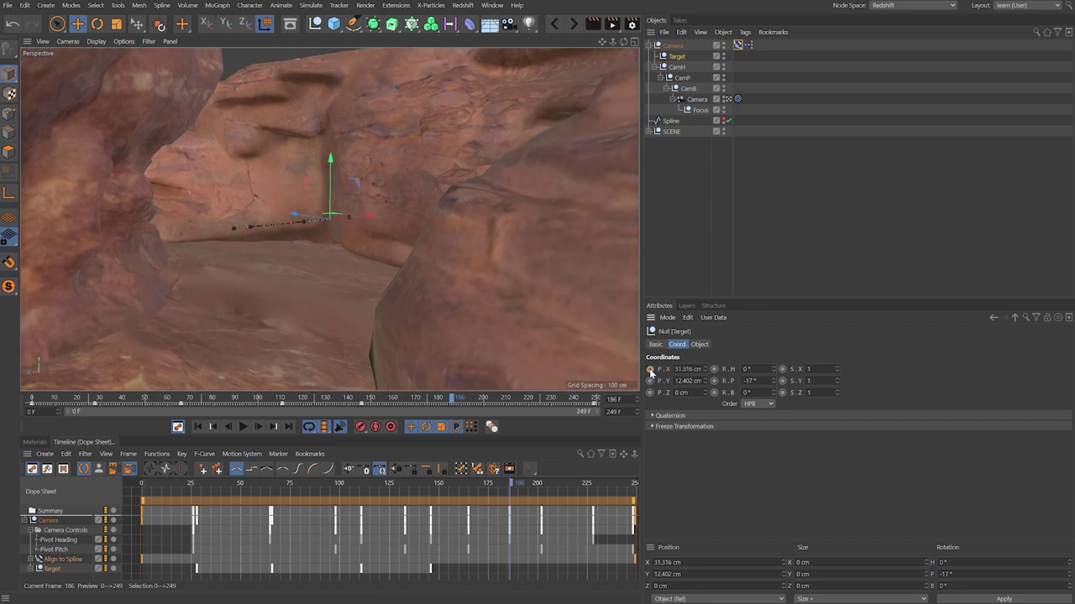
left_click_drag(515, 487, 589, 481)
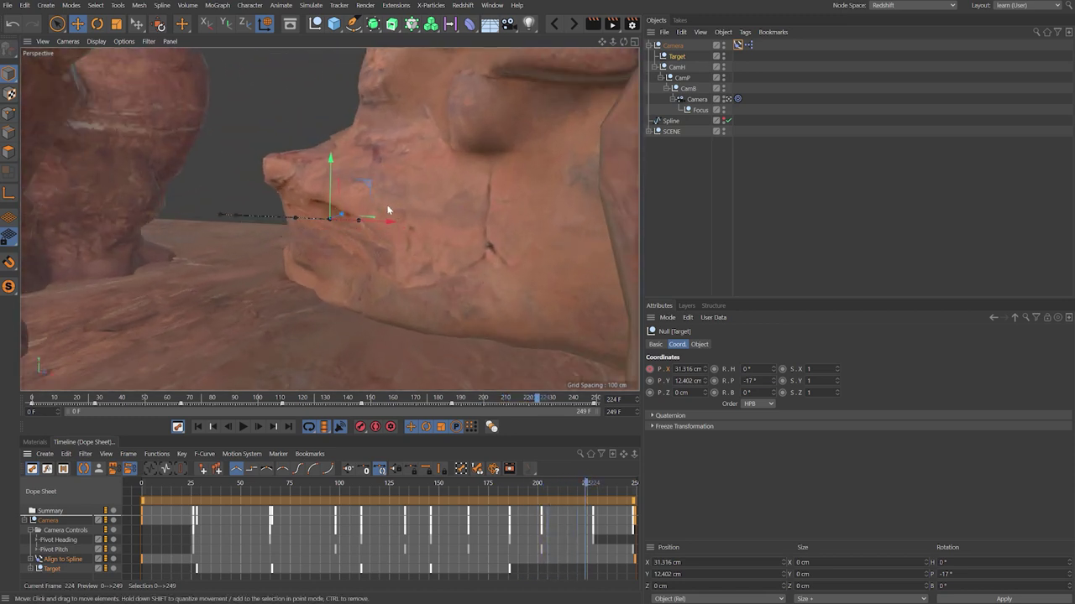
left_click_drag(389, 211, 324, 222)
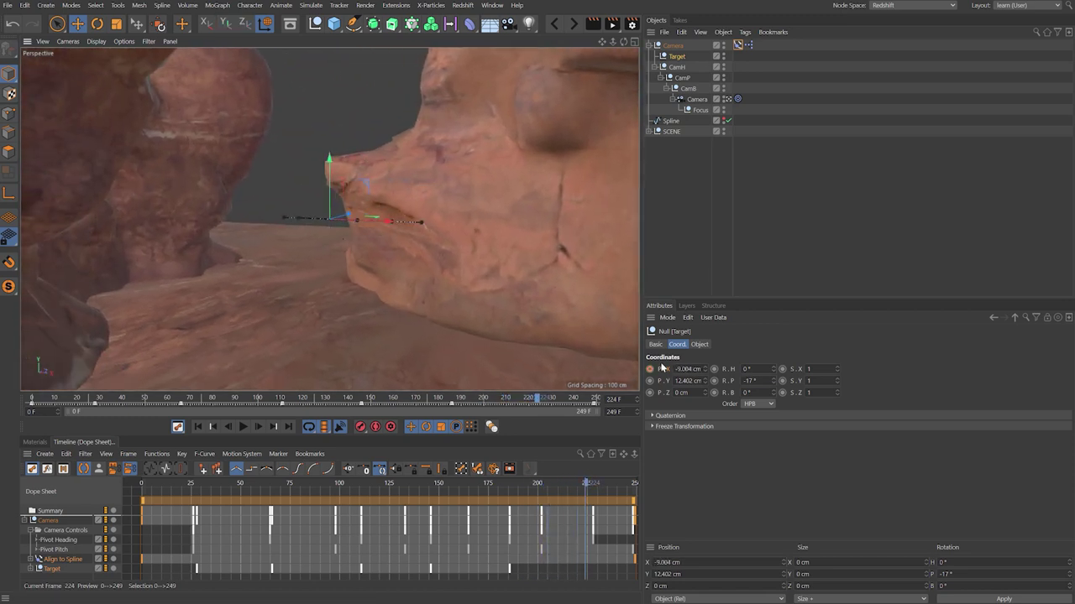
Keyframe the Target null's Y position at about 12.4 cm on frame 26 and about -13.0 cm on frame 57
mouse_move(190, 486)
left_mouse_down()
mouse_move(106, 485)
mouse_move(194, 493)
left_mouse_up()
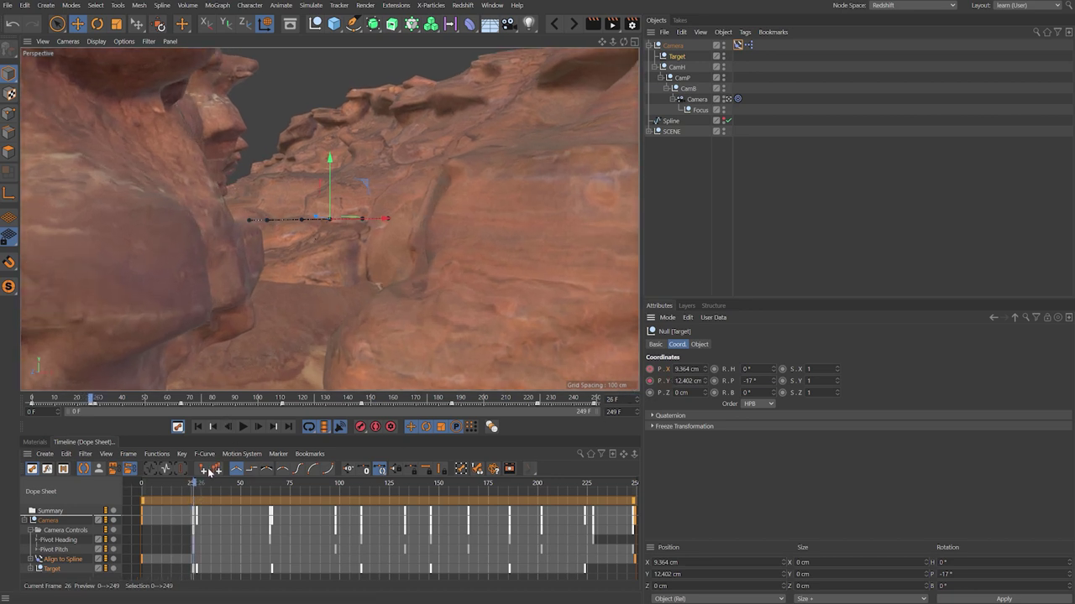
left_click_drag(203, 487, 223, 487)
left_click_drag(244, 487, 265, 483)
left_click_drag(328, 164, 457, 253)
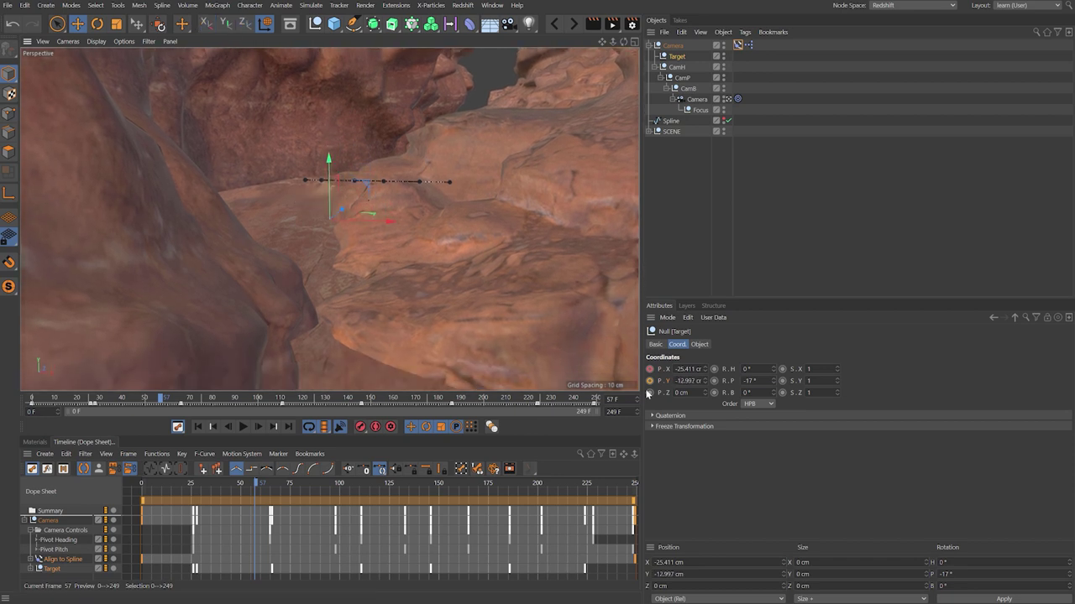
Keyframe the Target null's Y position at about 65.7 cm on frame 100 and about 18.1 cm on frame 131
left_click_drag(260, 483, 341, 485)
left_click_drag(332, 159, 336, 75)
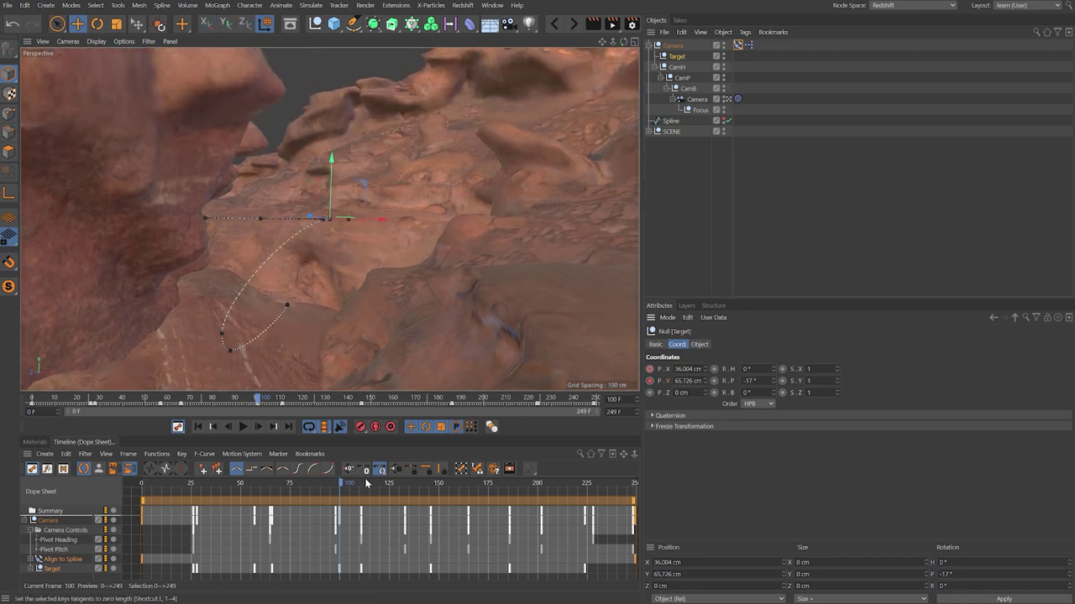
left_click_drag(345, 485, 411, 462)
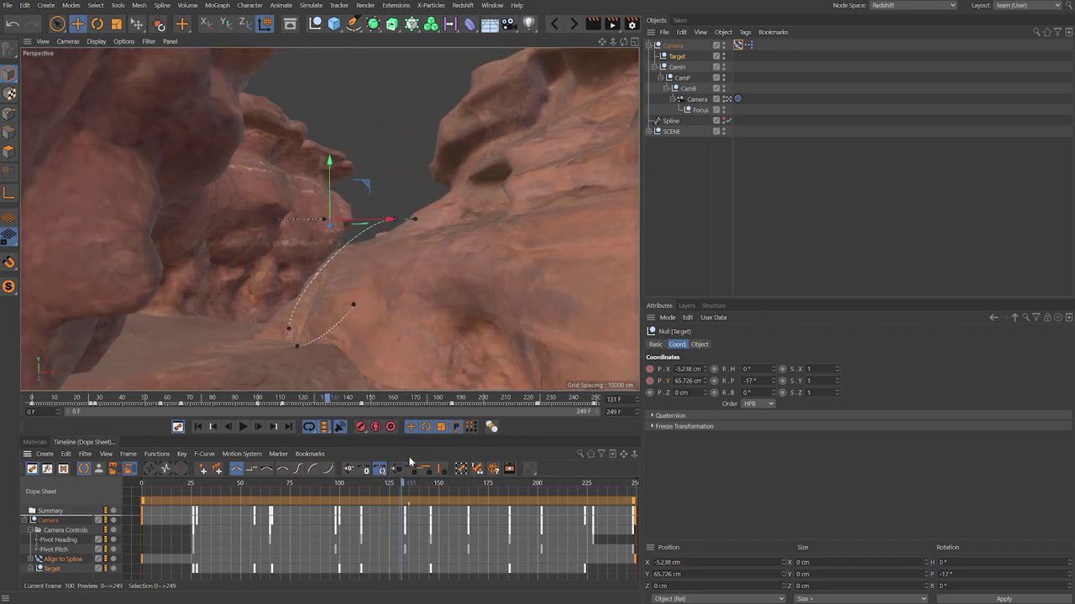
left_click_drag(328, 168, 330, 238)
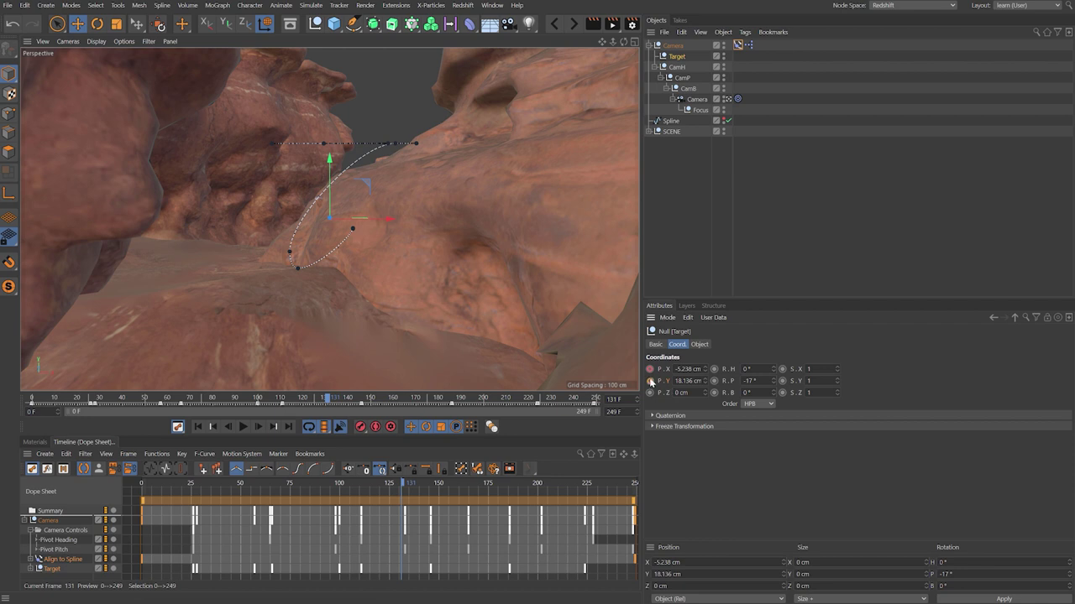
Keyframe the Target null's Y position at about 59.0 cm on frame 169 and about 23.6 cm on frame 205
left_click_drag(405, 486, 482, 484)
left_click_drag(330, 161, 329, 96)
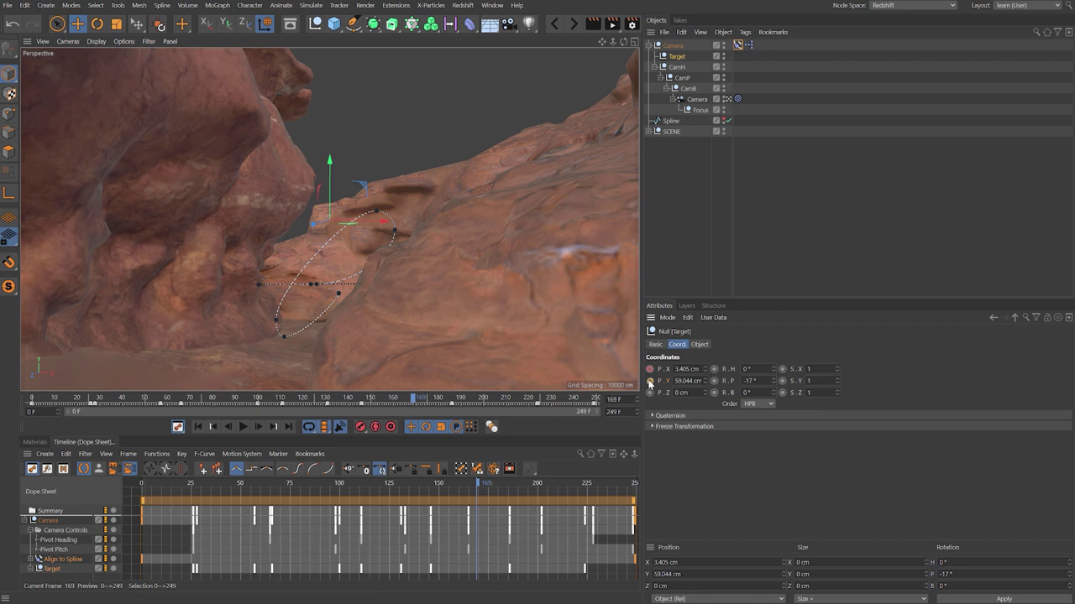
left_click_drag(481, 484, 548, 485)
left_click_drag(331, 161, 338, 220)
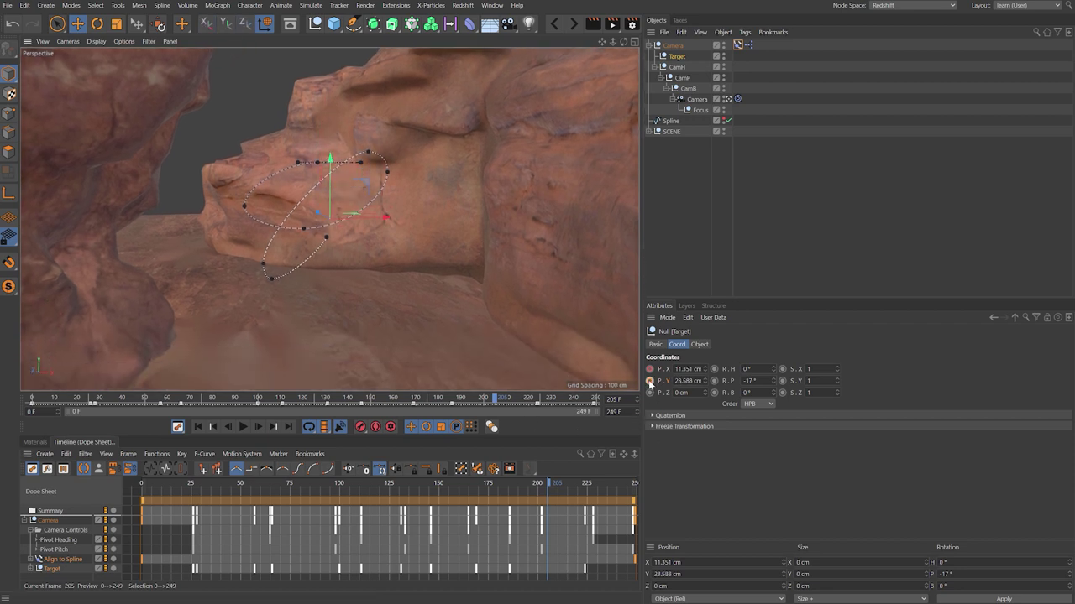
left_click_drag(550, 485, 628, 478)
left_click(744, 216)
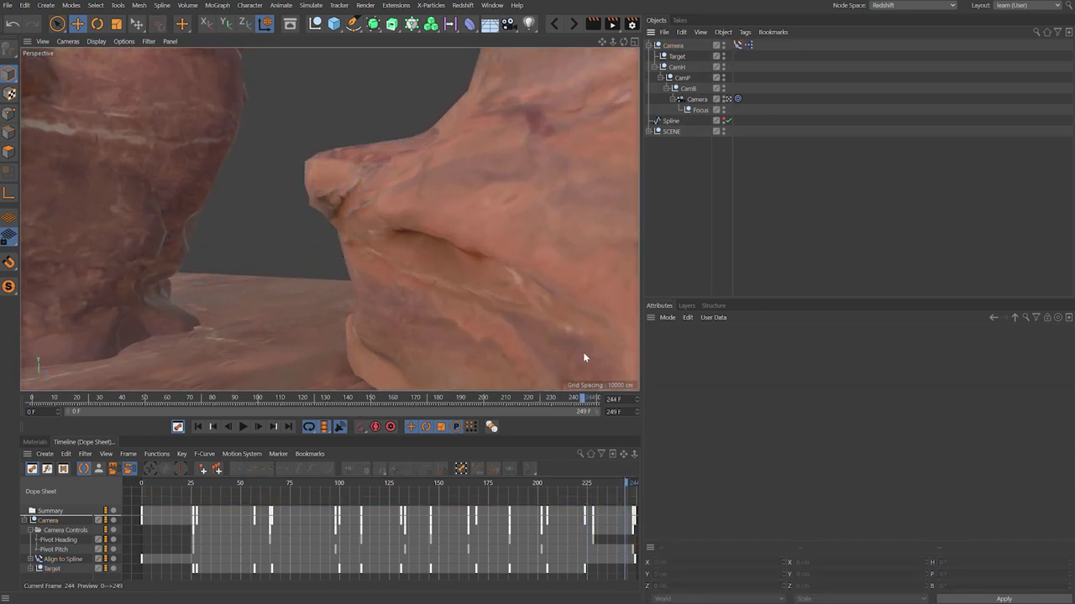
Review the shot from frame 0, and keyframe the camera rig's Pivot Bank at 10° on frame 26
left_click(199, 427)
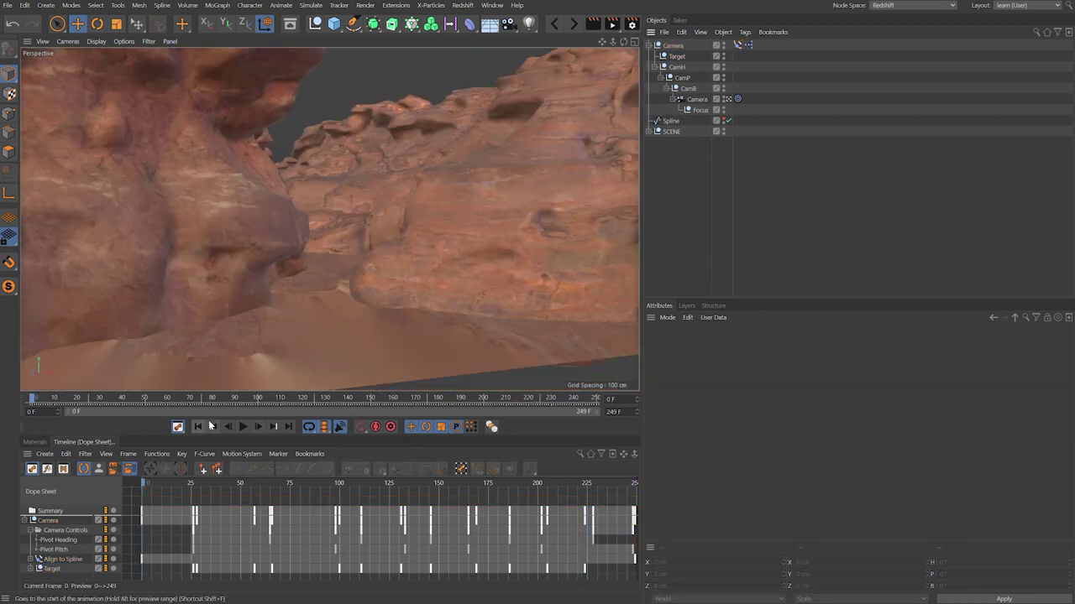
mouse_move(35, 400)
left_mouse_down()
mouse_move(194, 399)
mouse_move(282, 384)
mouse_move(387, 344)
mouse_move(525, 350)
mouse_move(32, 399)
left_mouse_up()
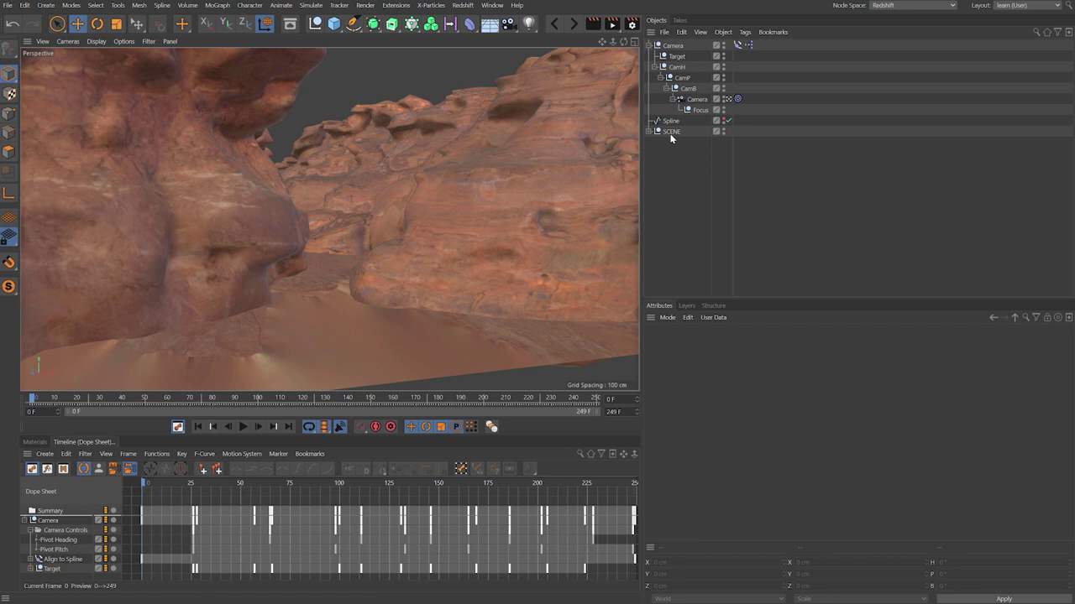
left_click(679, 45)
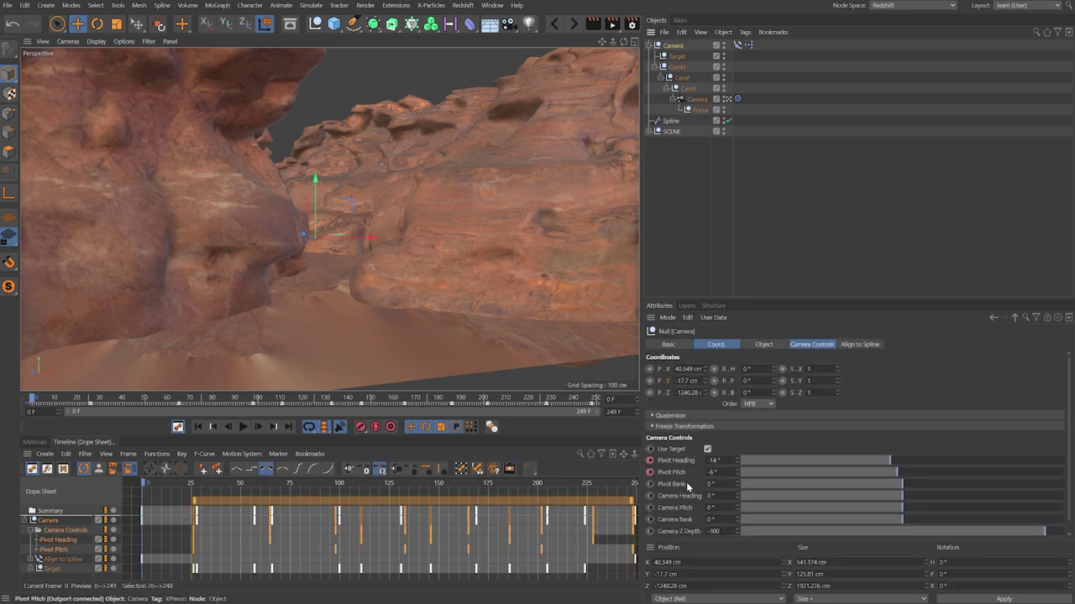
mouse_move(914, 488)
left_mouse_down()
mouse_move(879, 485)
mouse_move(929, 487)
mouse_move(911, 488)
left_mouse_up()
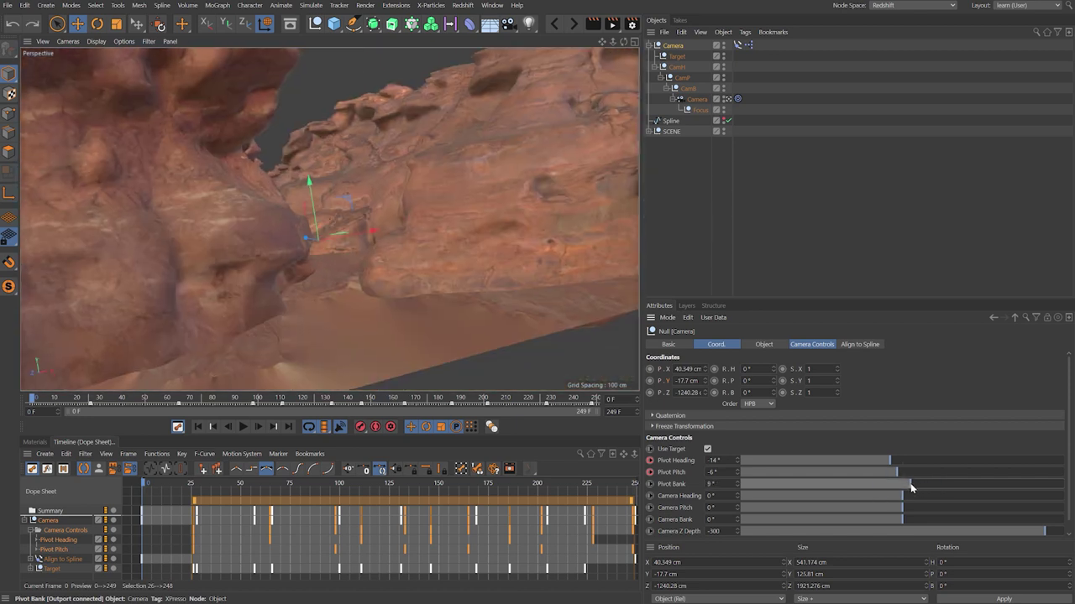
left_click_drag(150, 485, 194, 490)
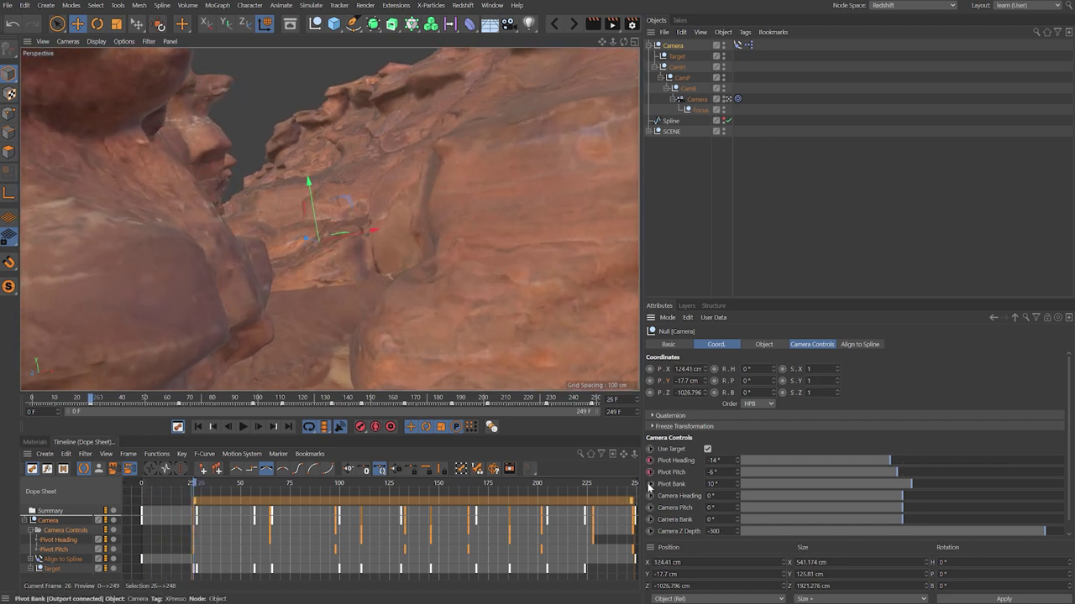
left_click(649, 485)
Keyframe the rig's Pivot Bank at -16° on frame 68 and at 16° on frame 102
left_click_drag(202, 484, 281, 487)
left_click_drag(910, 484, 889, 490)
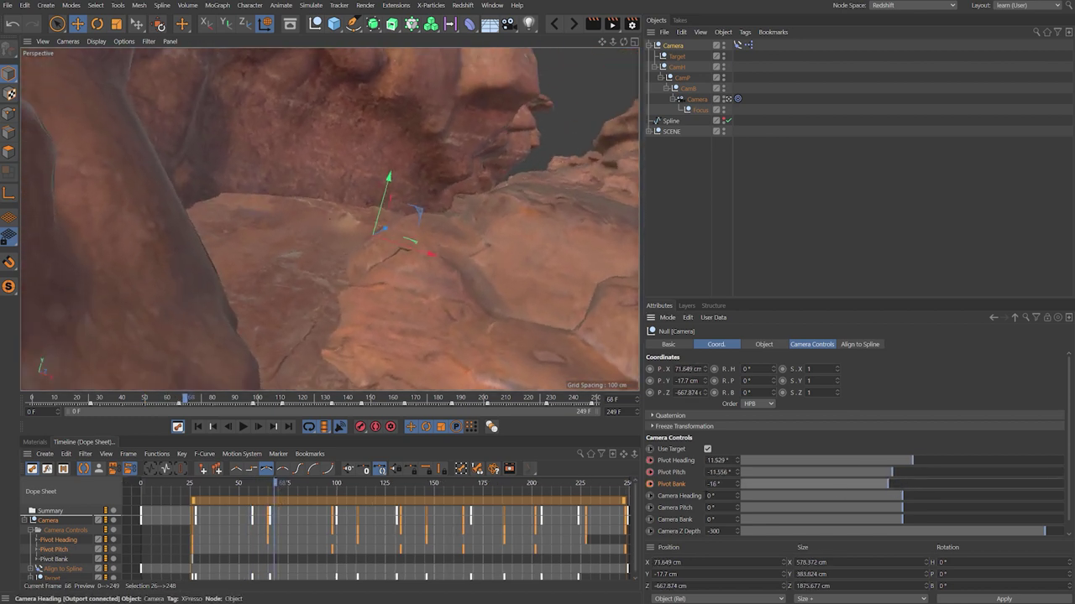
left_click_drag(287, 488, 347, 487)
left_click_drag(888, 485, 911, 485)
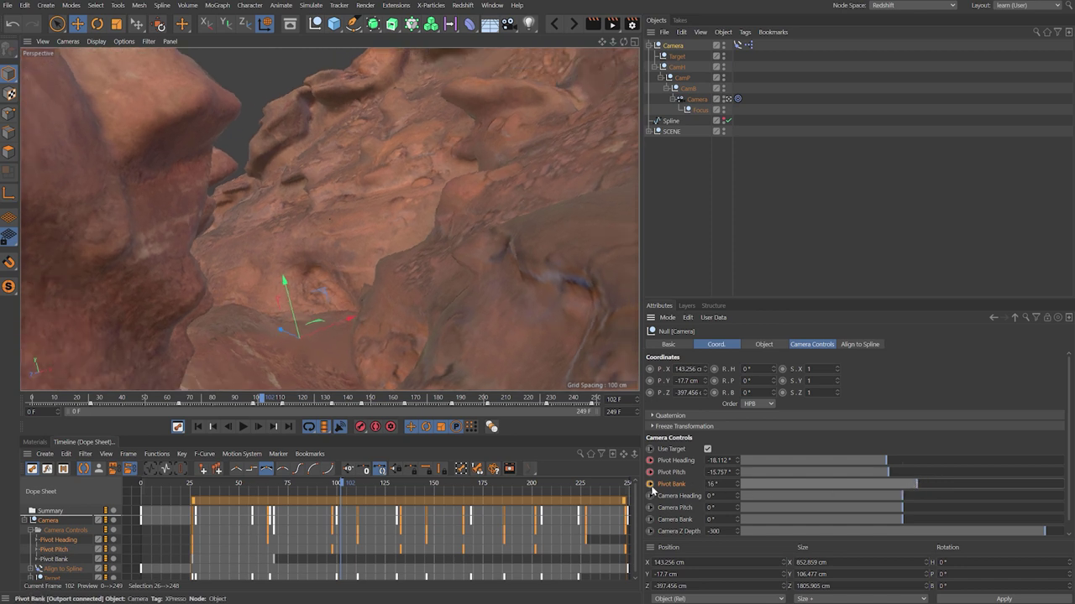
Keyframe the rig's Pivot Bank at -18° on frame 135 and at 18° on frame 167
left_click_drag(345, 487, 408, 489)
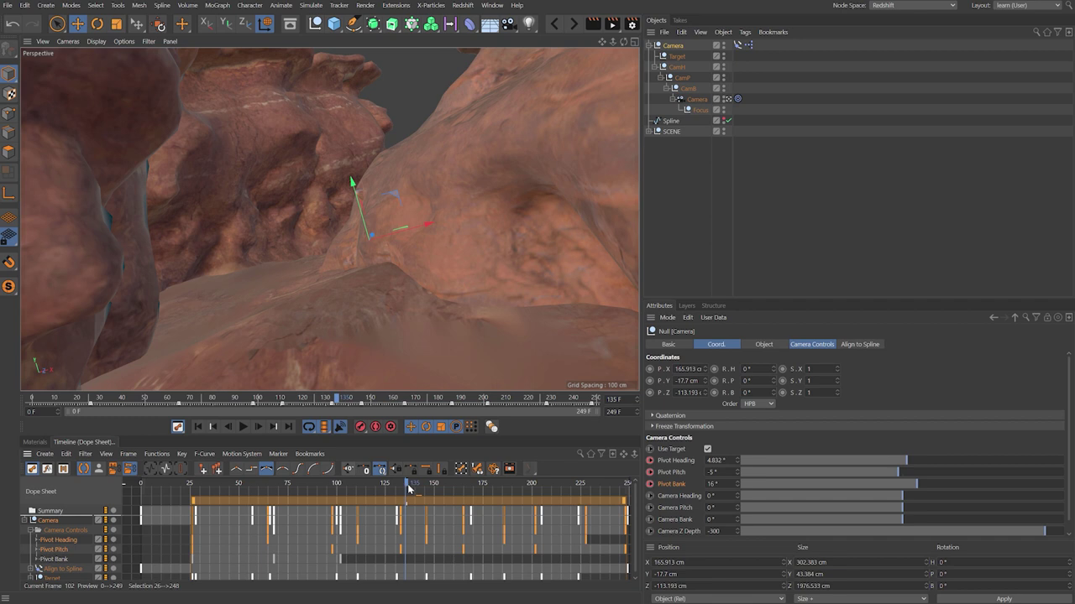
left_click_drag(919, 487, 887, 493)
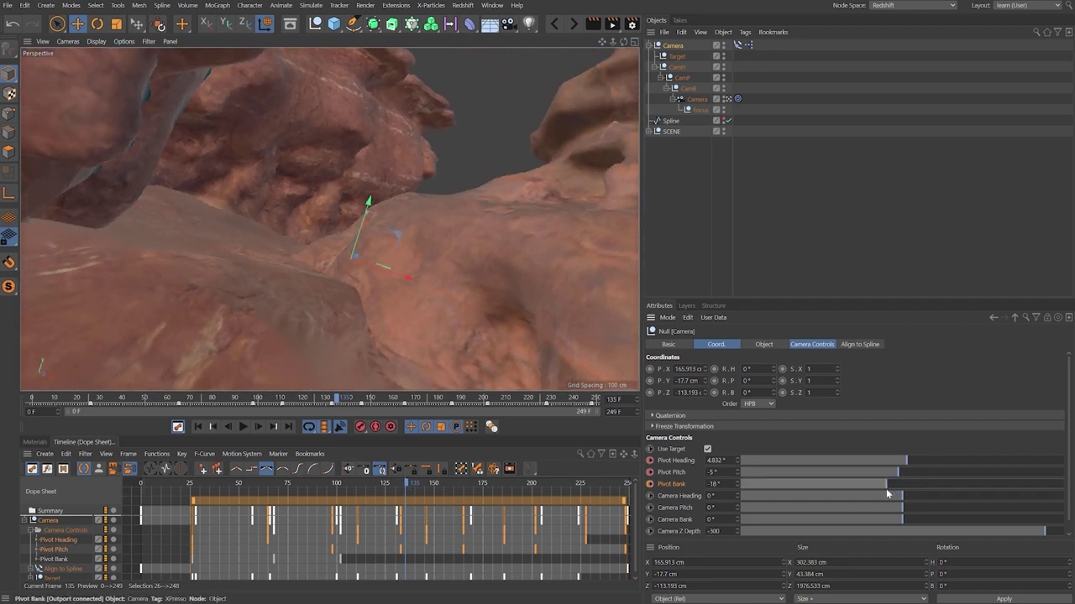
left_click(648, 485)
left_click_drag(402, 493, 472, 490)
left_click_drag(798, 483, 919, 487)
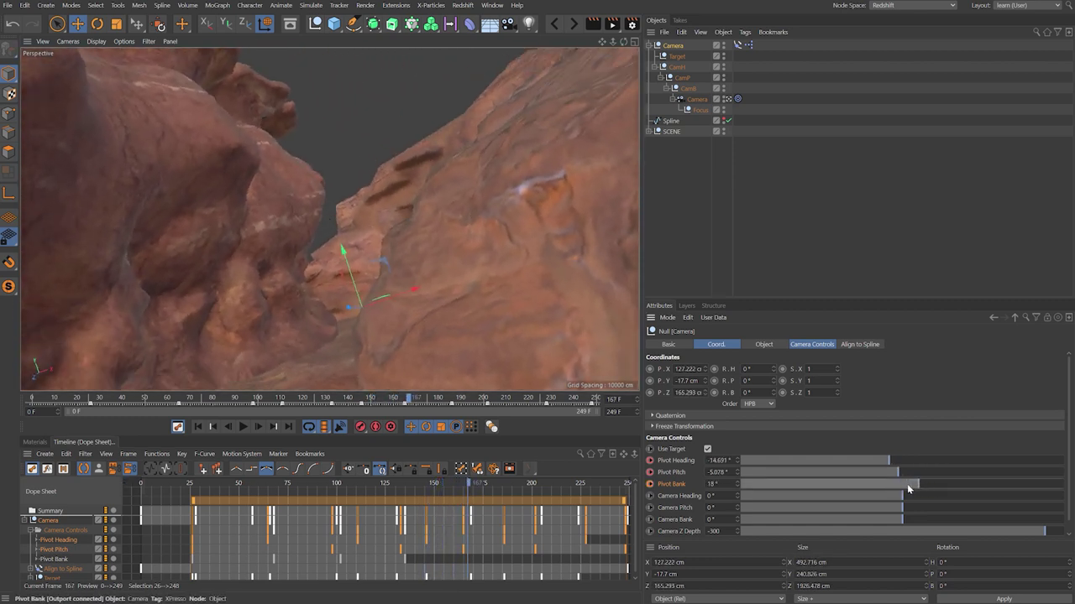
Keyframe the rig's Pivot Bank at -16° on frame 210 and at 0° on frame 245, and deselect the rig
left_click_drag(475, 486, 553, 488)
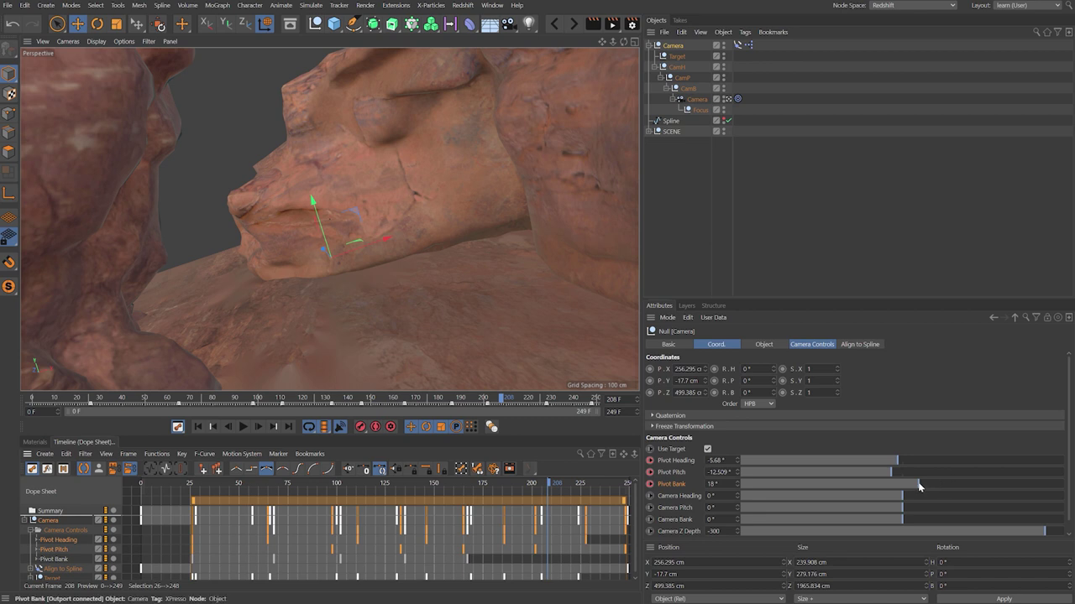
left_click_drag(549, 487, 551, 487)
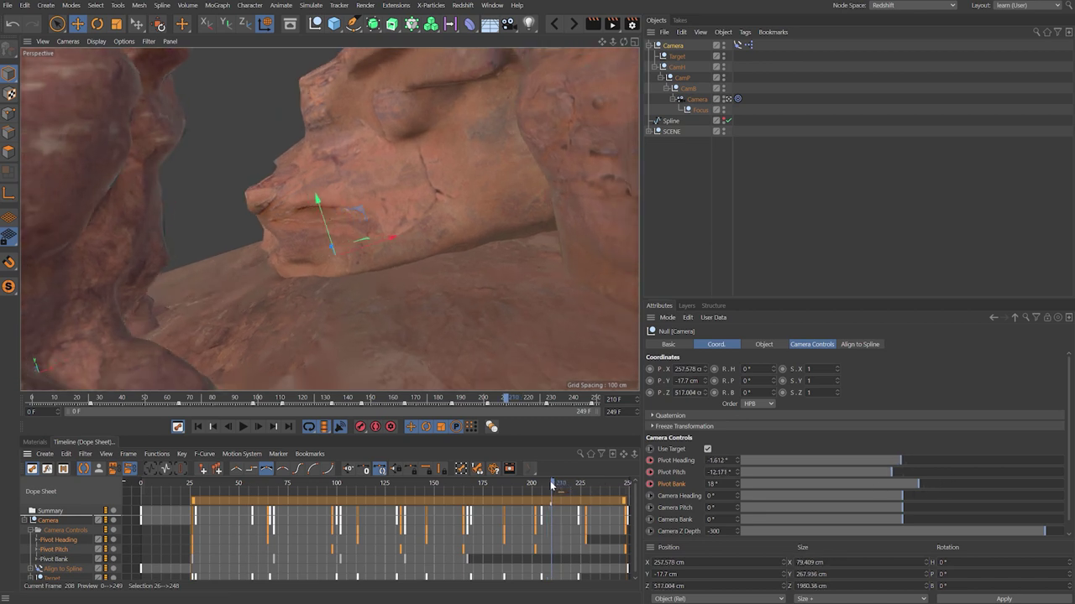
left_click_drag(905, 488, 890, 488)
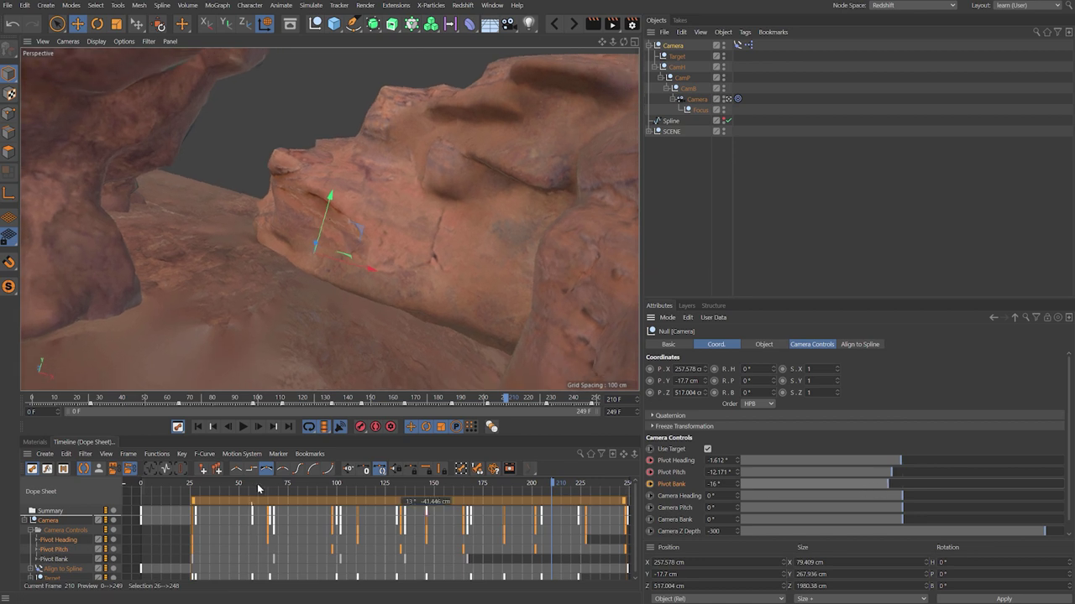
left_click(648, 484)
left_click_drag(555, 485, 625, 489)
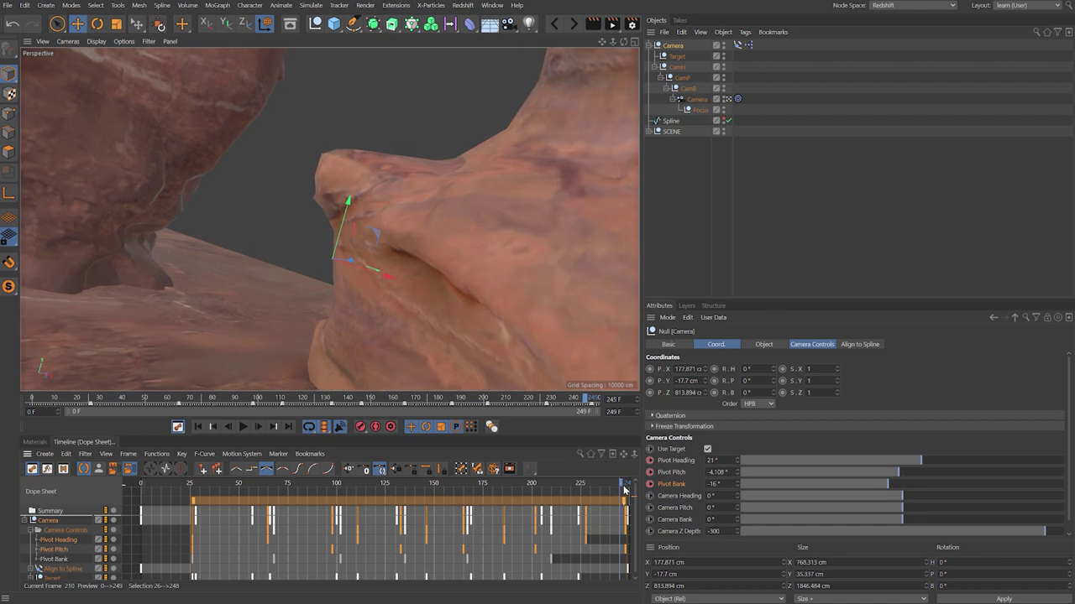
left_click_drag(891, 485, 904, 487)
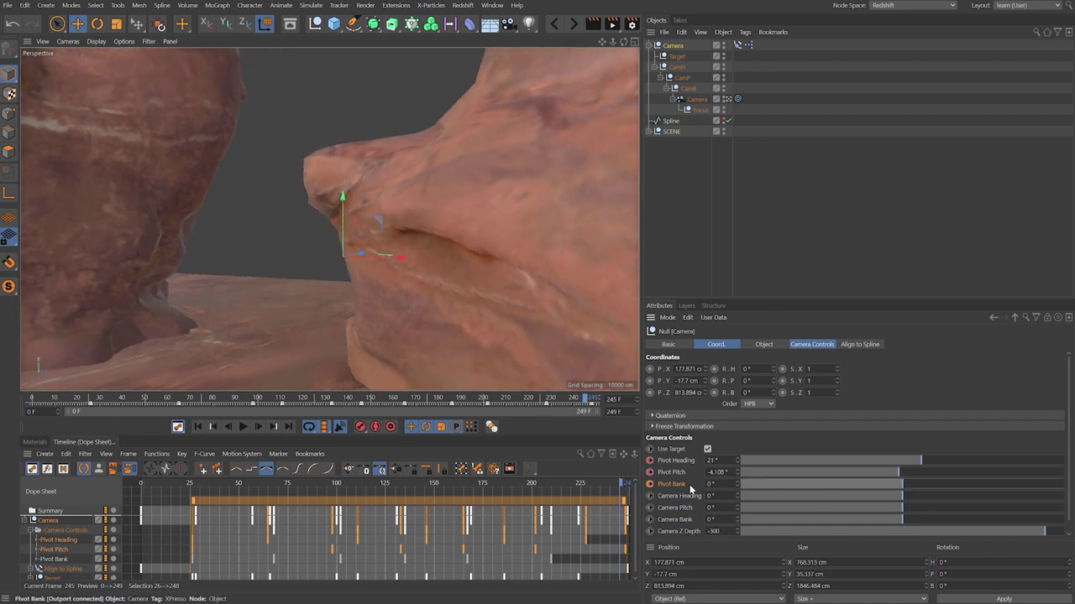
left_click(673, 241)
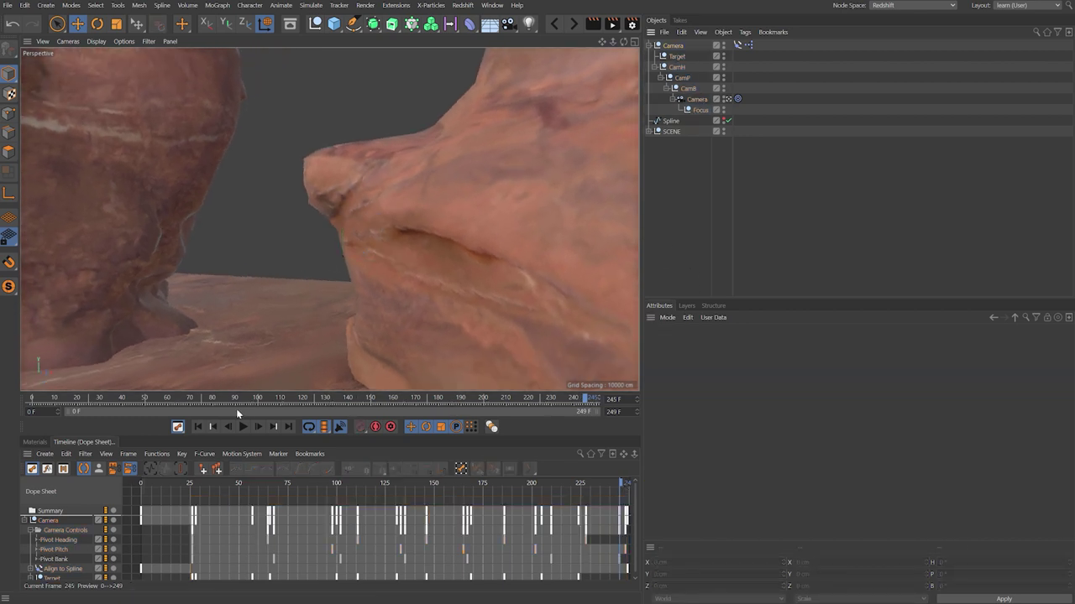